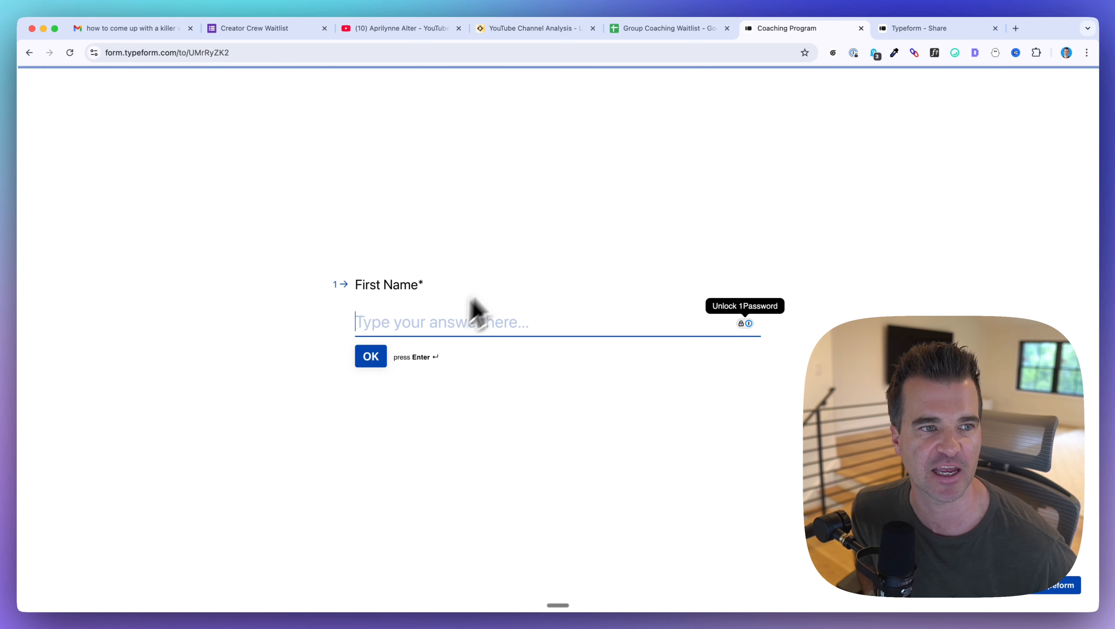
- Review the YouTube Channel Analysis task and the submitted lead's row in the Group Coaching Waitlist sheet, from email to upload frequency
click(501, 35)
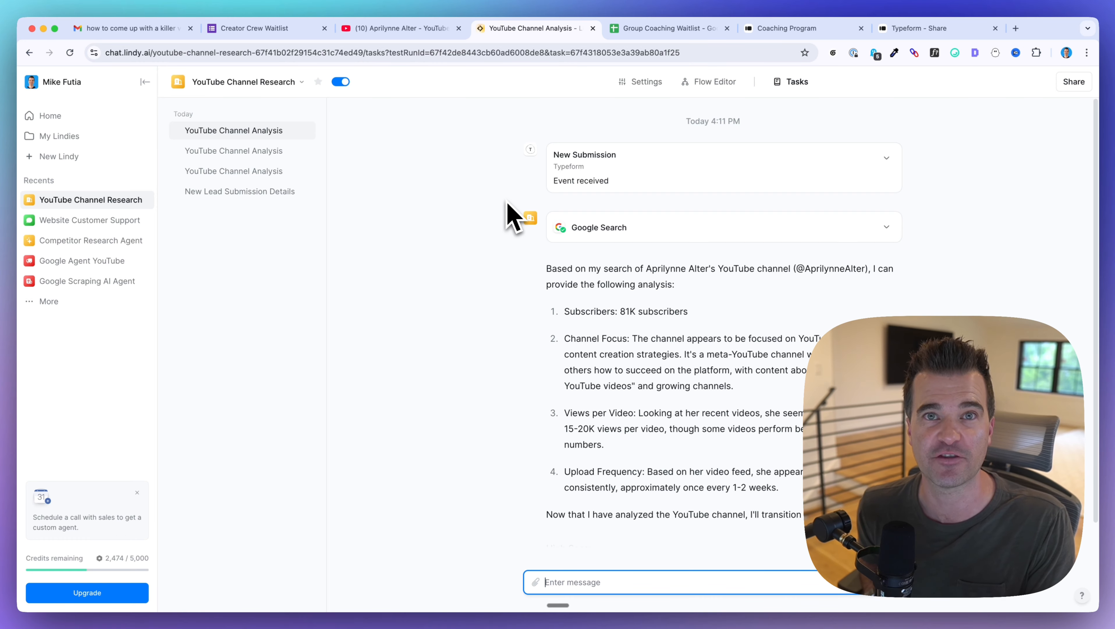
click(638, 29)
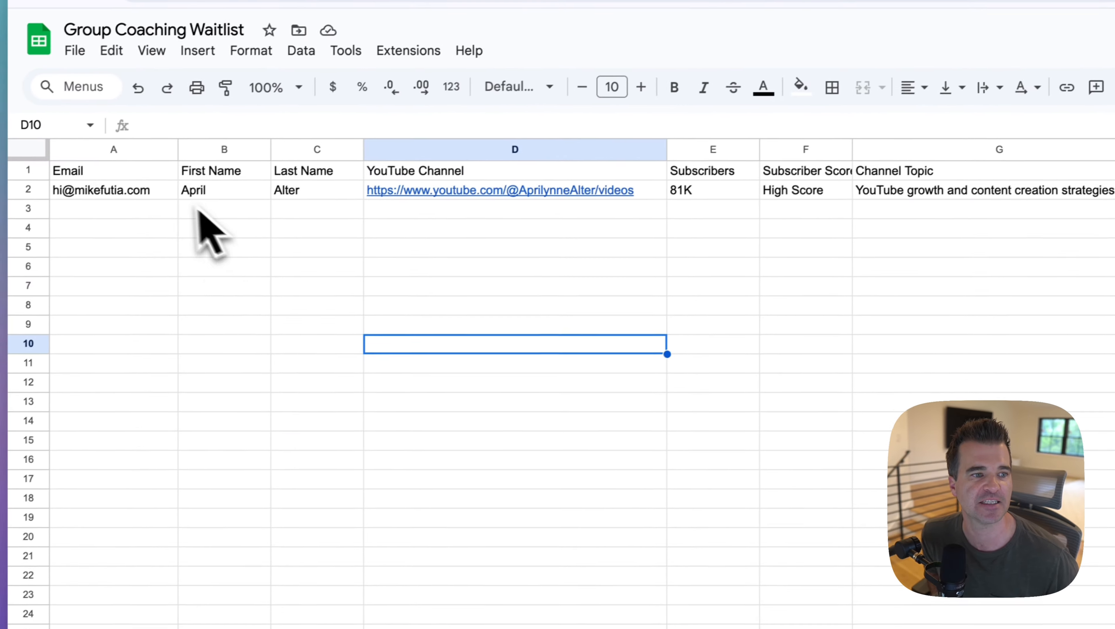
click(165, 191)
click(269, 190)
click(331, 194)
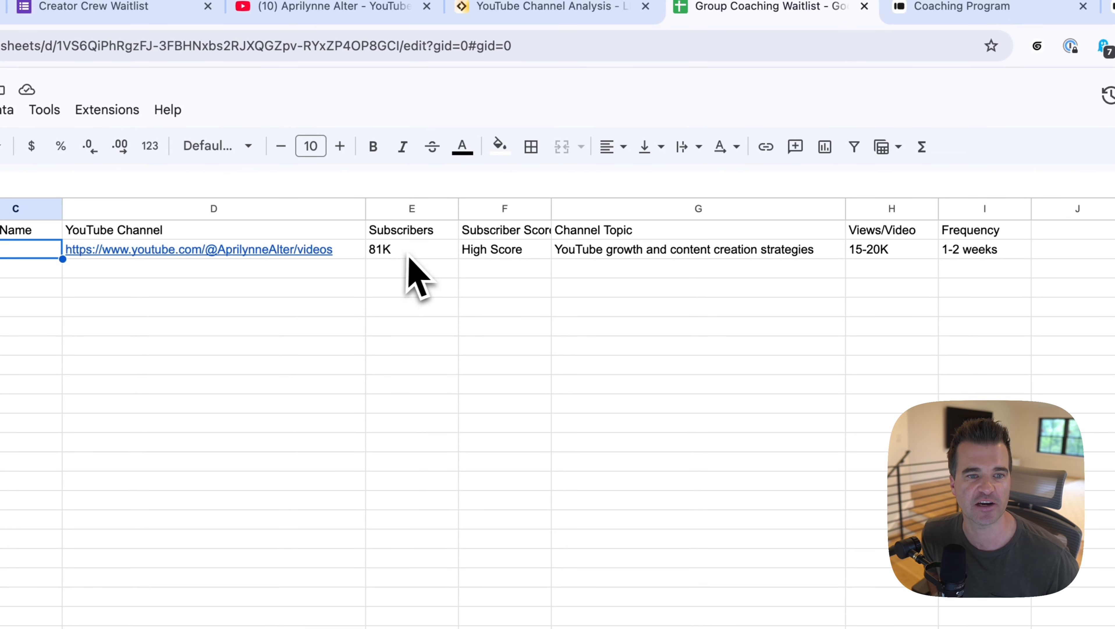
click(444, 256)
click(511, 257)
click(634, 258)
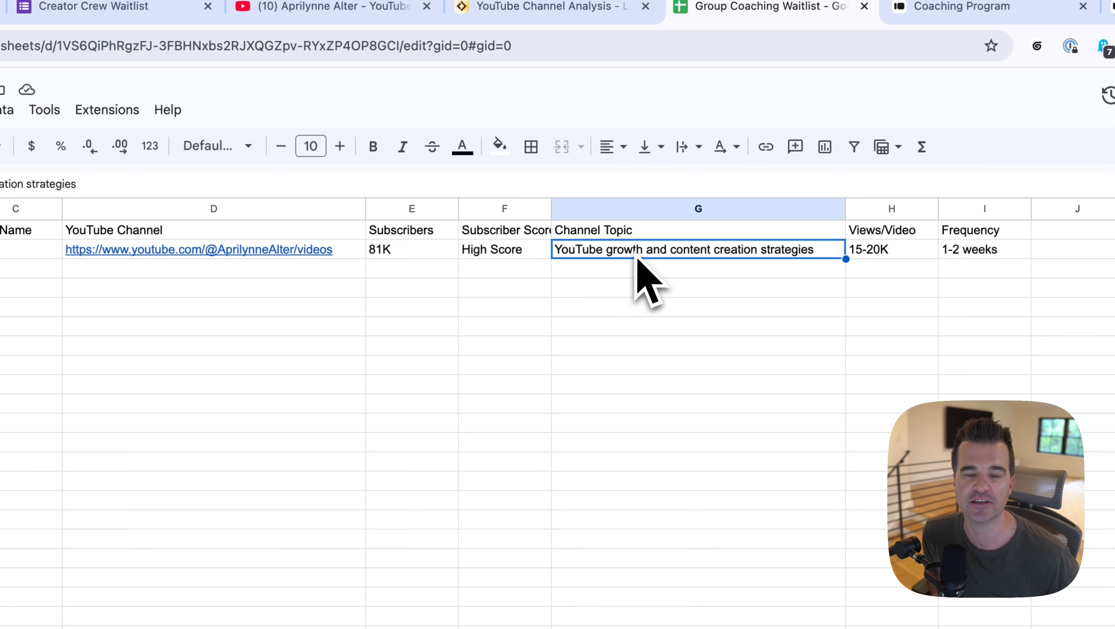
click(880, 251)
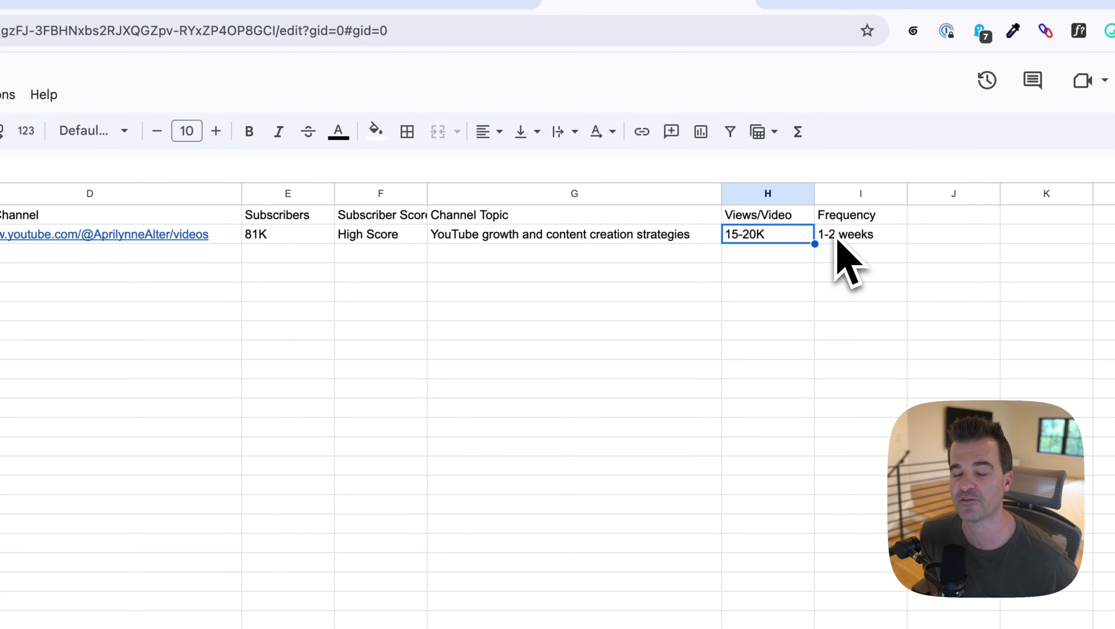
click(848, 245)
- Widen the Subscriber Score column so its full header fits, and select the score cell in row 2
drag(428, 194, 600, 193)
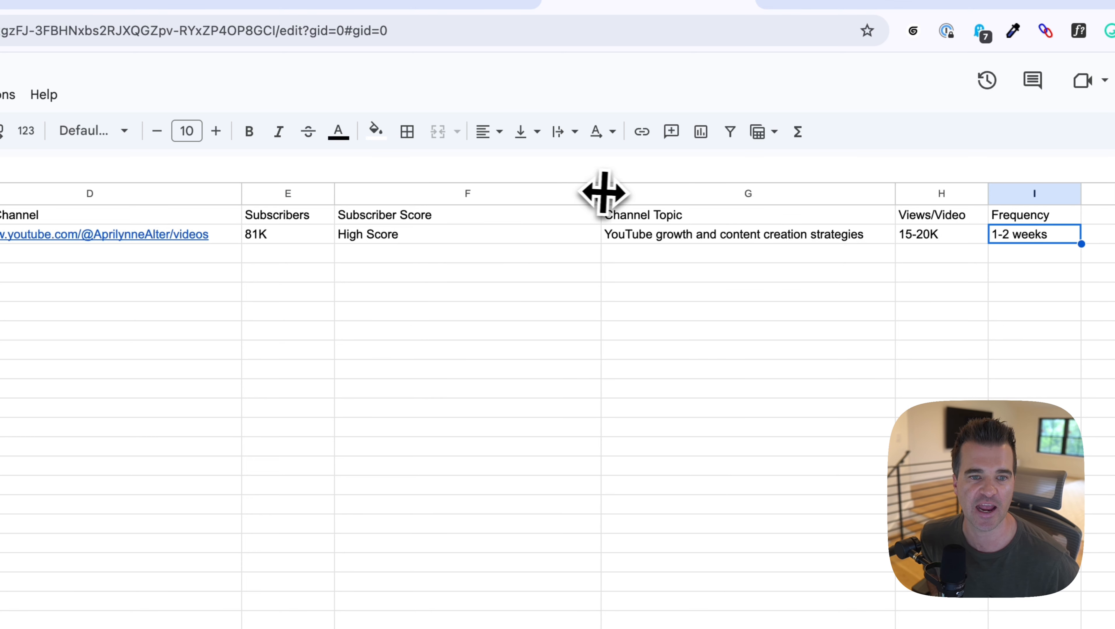
click(451, 240)
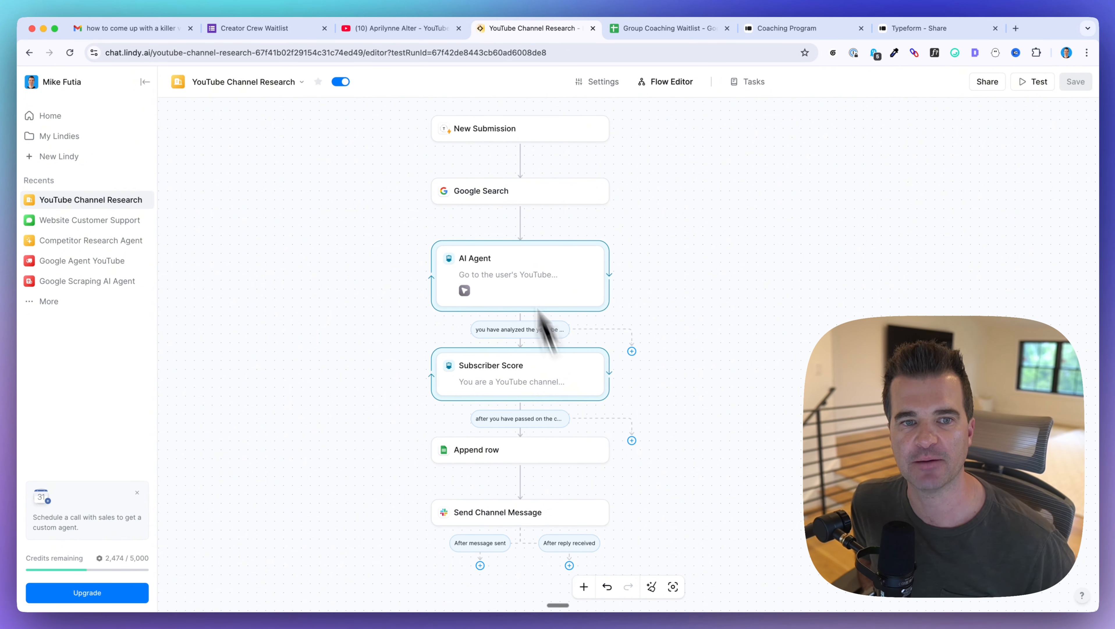
- Examine the first nodes of the YouTube Channel Research flow, from New Submission to AI Agent
scroll(346, 211, up, 2)
scroll(338, 196, up, 1)
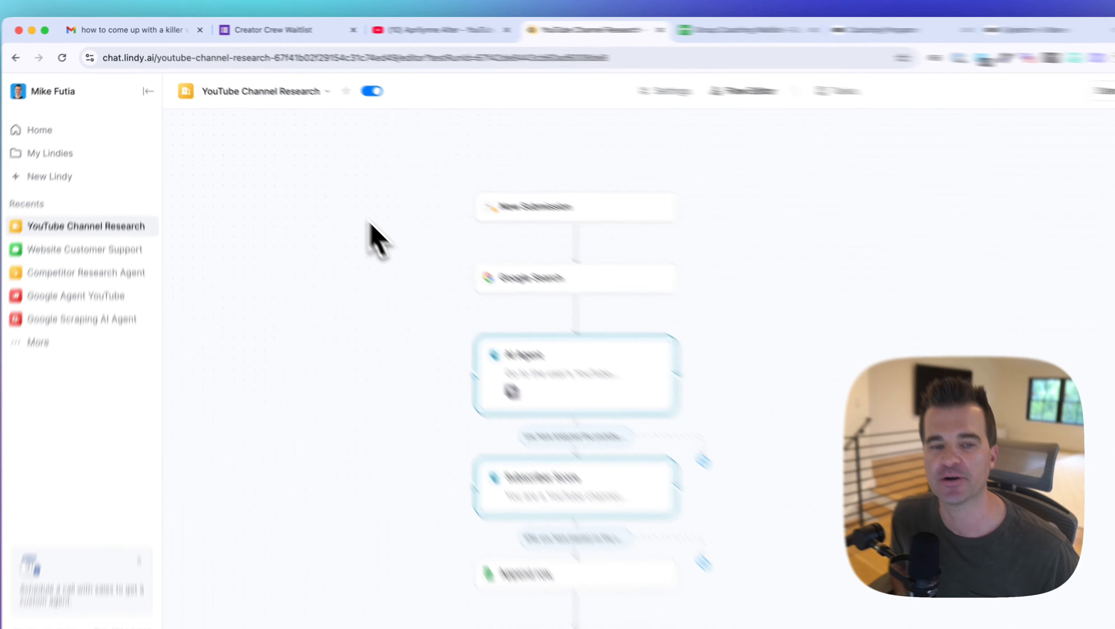
scroll(390, 192, up, 2)
scroll(390, 192, right, 1)
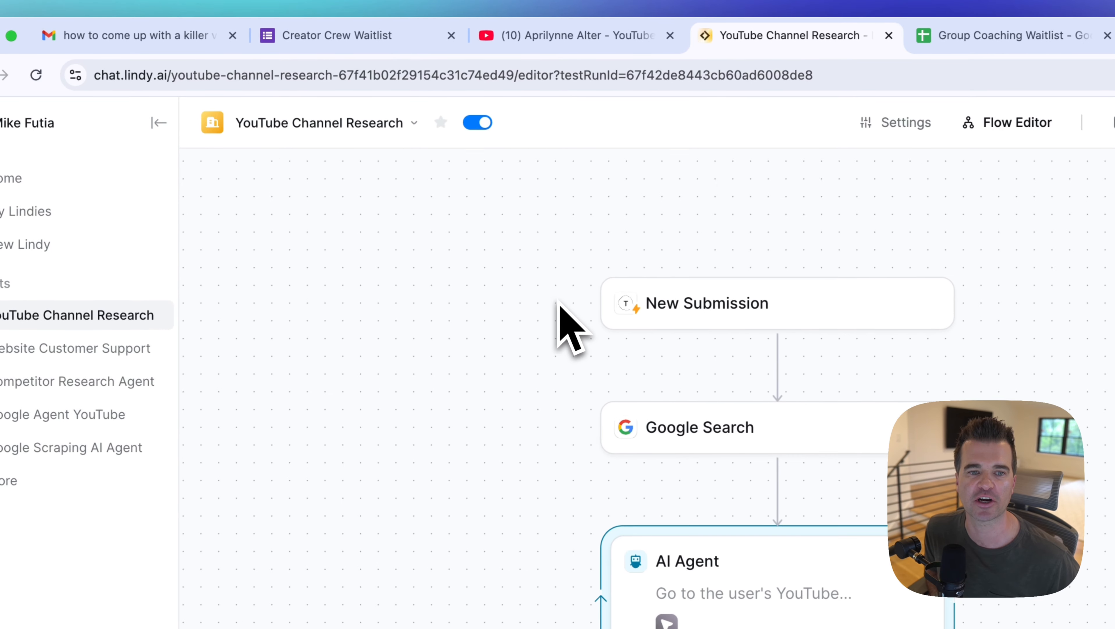
scroll(558, 303, down, 3)
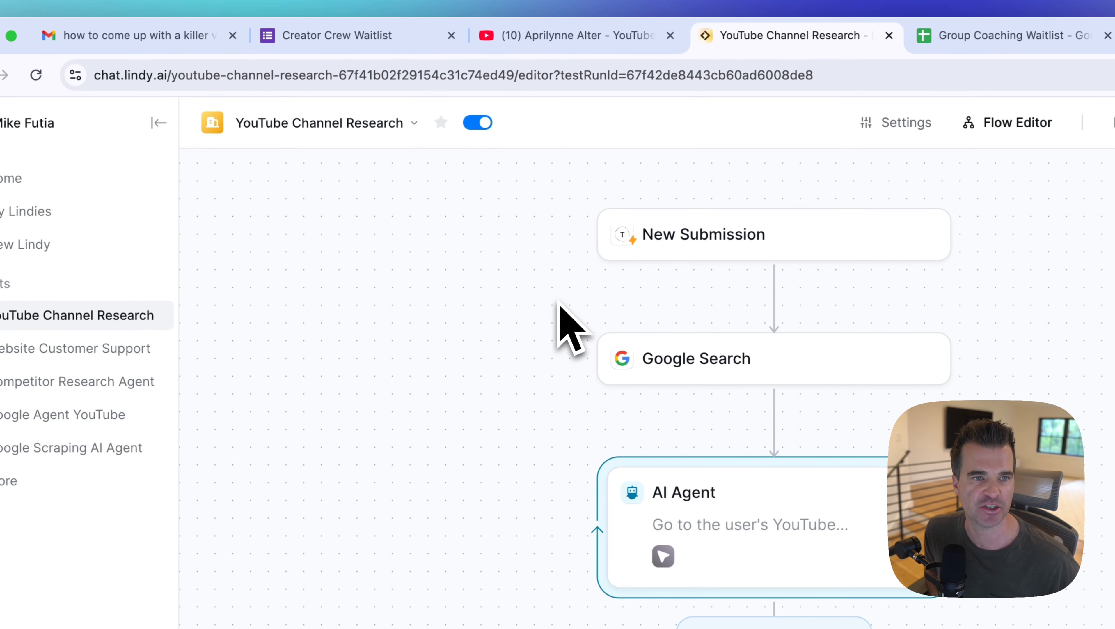
- Check the Creator Crew Waitlist form's introduction and the opening question of the Coaching Program form, returning to the research flow
click(328, 36)
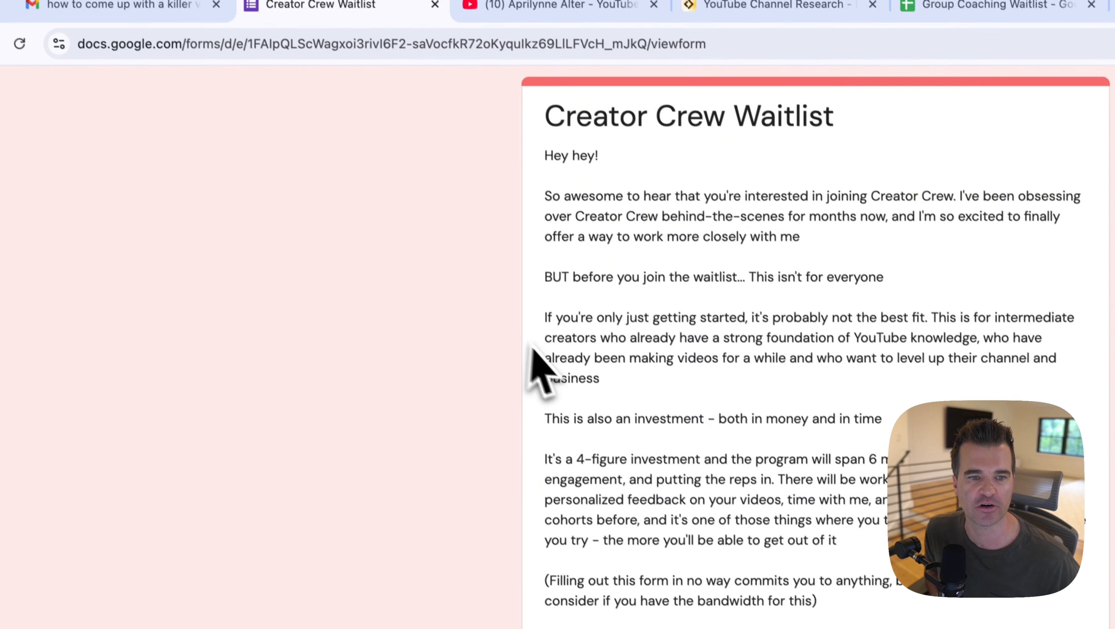
scroll(484, 290, down, 1)
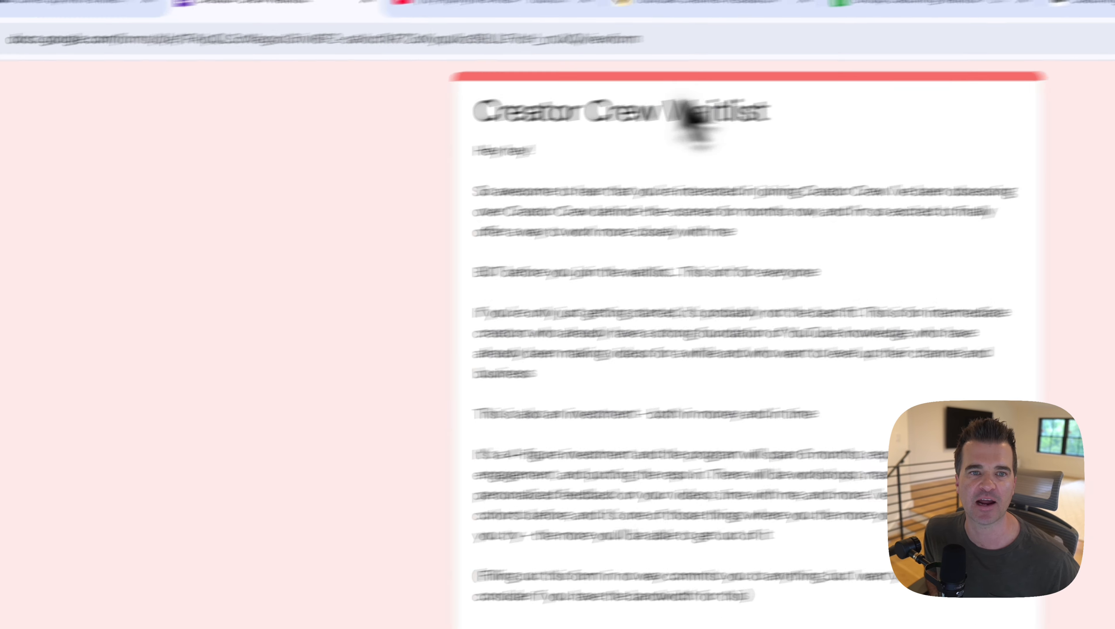
click(435, 42)
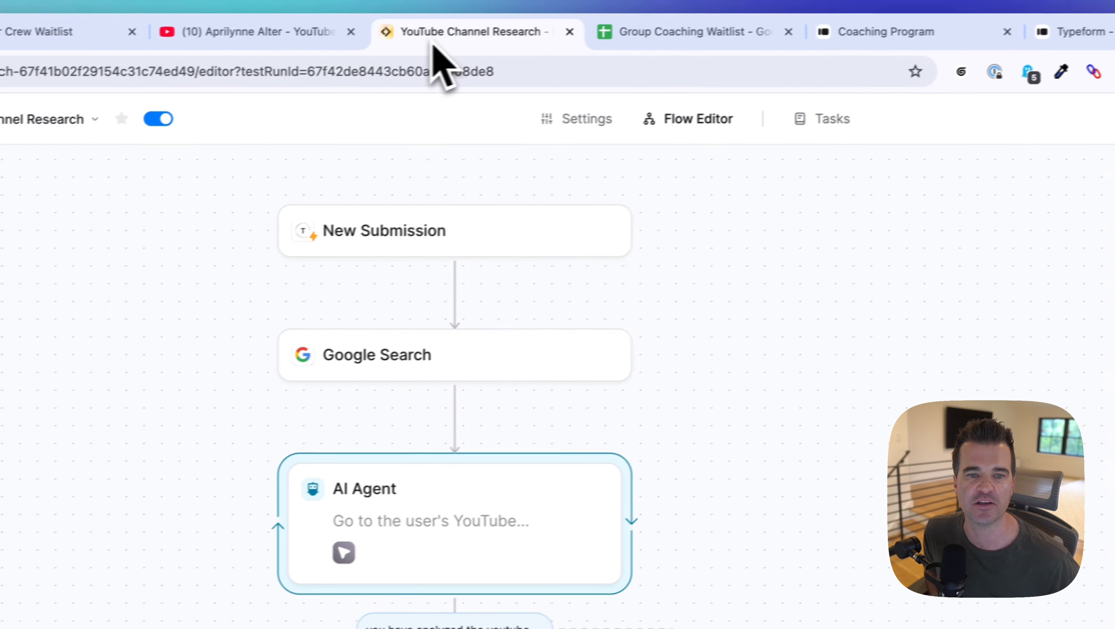
click(881, 32)
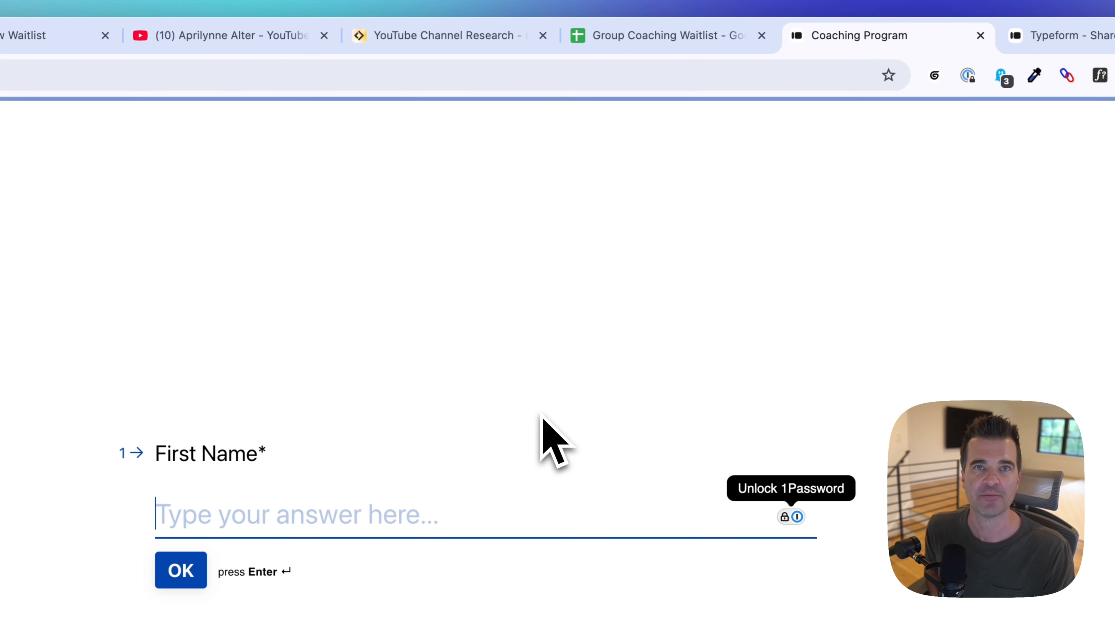
click(425, 39)
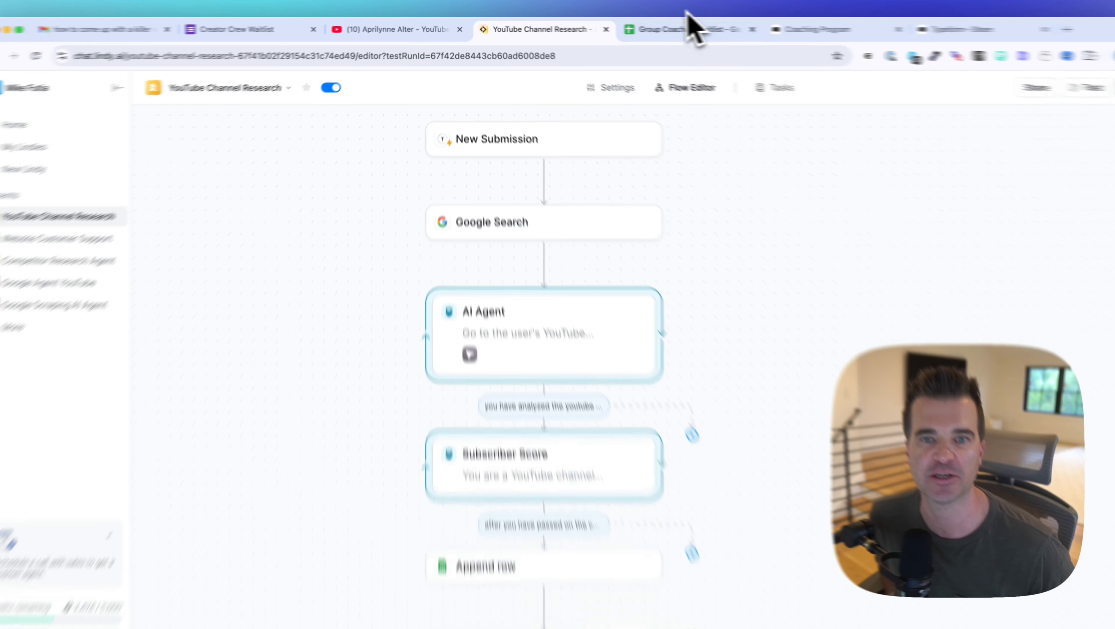
- Check the channel research columns in the Group Coaching Waitlist sheet: YouTube Channel, Channel Topic, Views/Video and Frequency
click(678, 28)
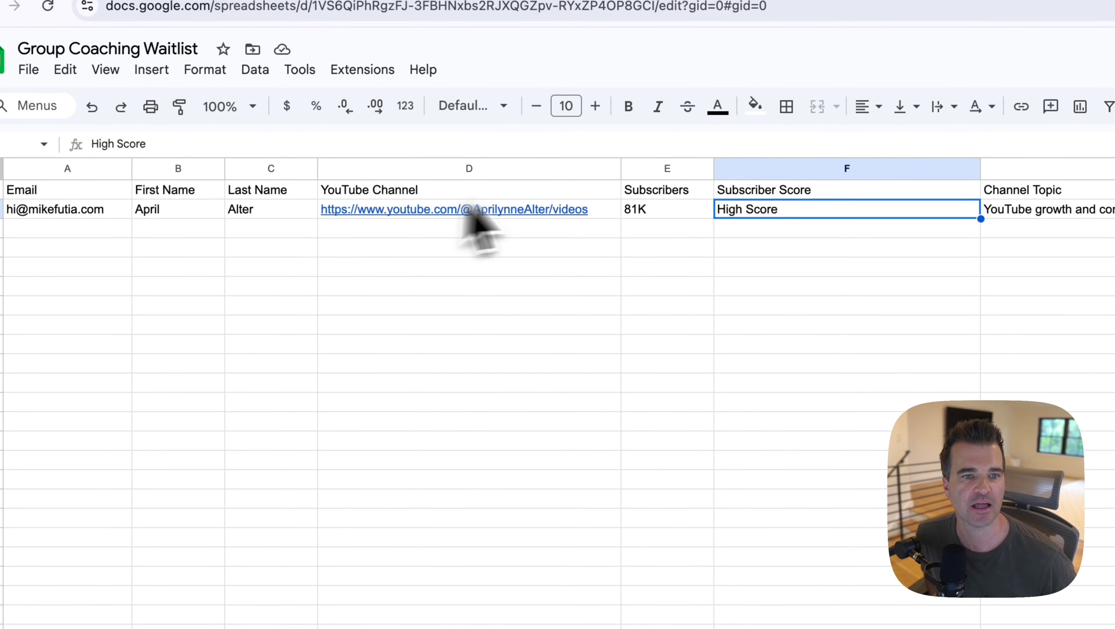
click(601, 209)
click(965, 196)
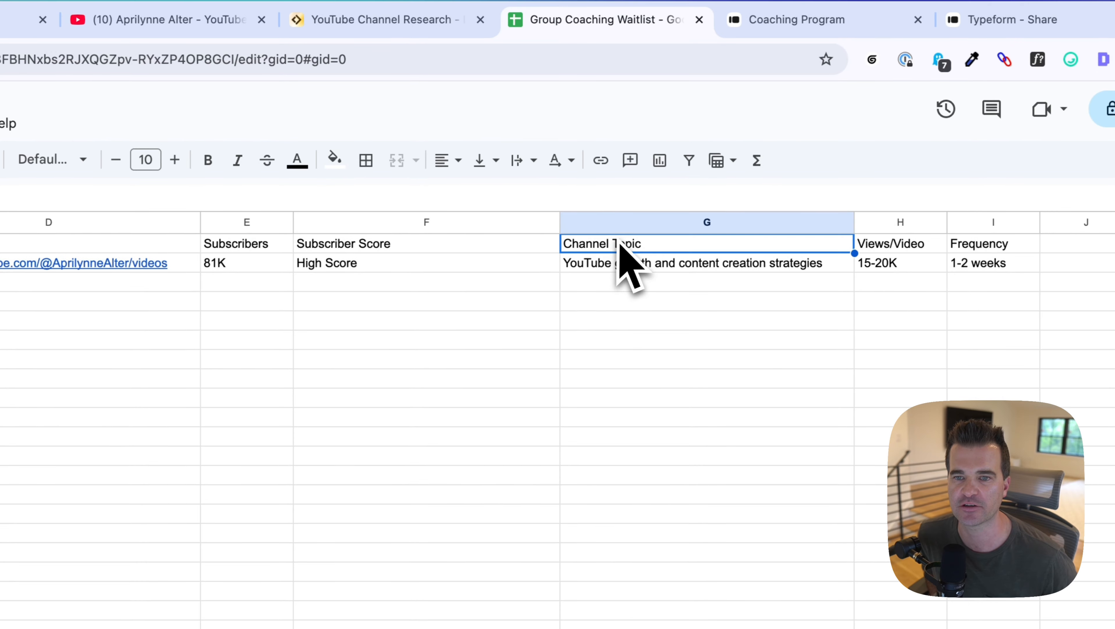
click(1114, 204)
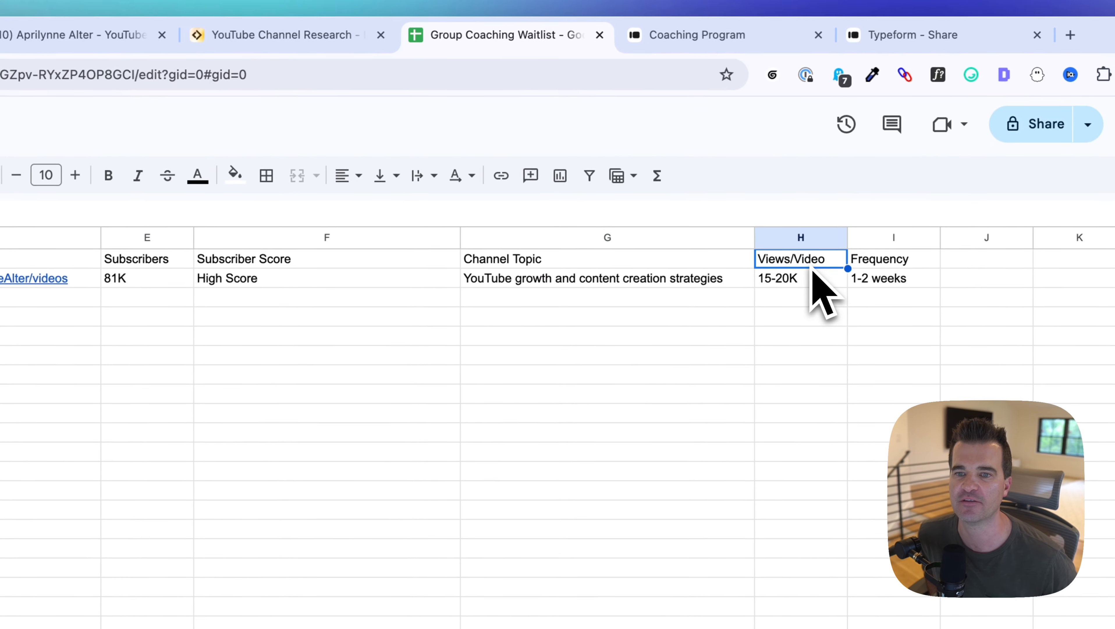
click(887, 265)
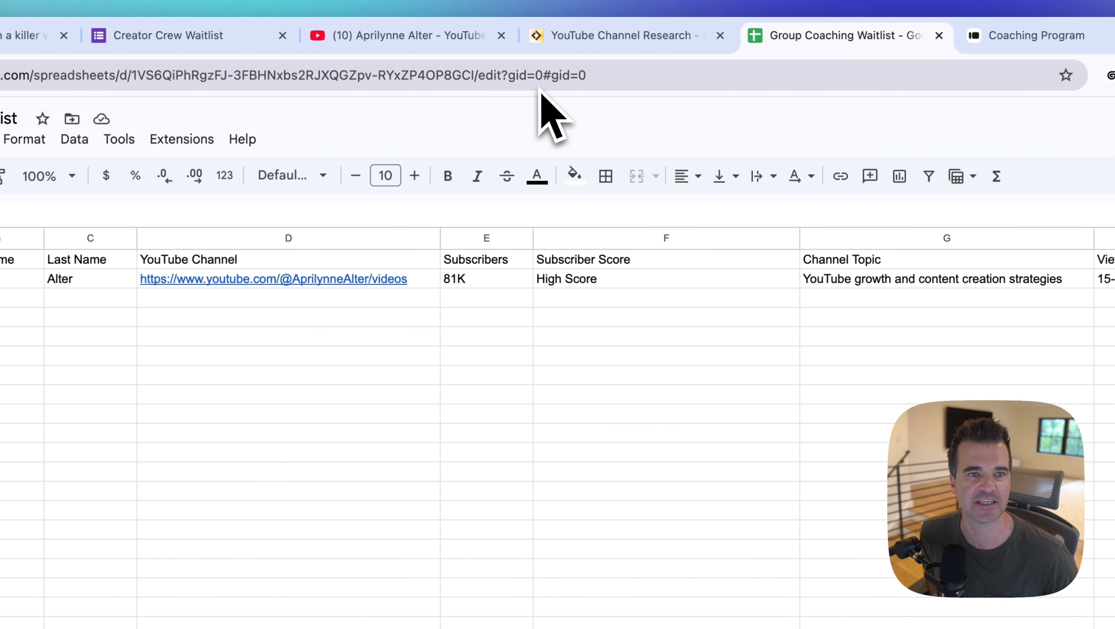
- Examine the YouTube Channel Research flow from the AI Agent node down to Send Channel Message
click(337, 35)
scroll(467, 475, down, 6)
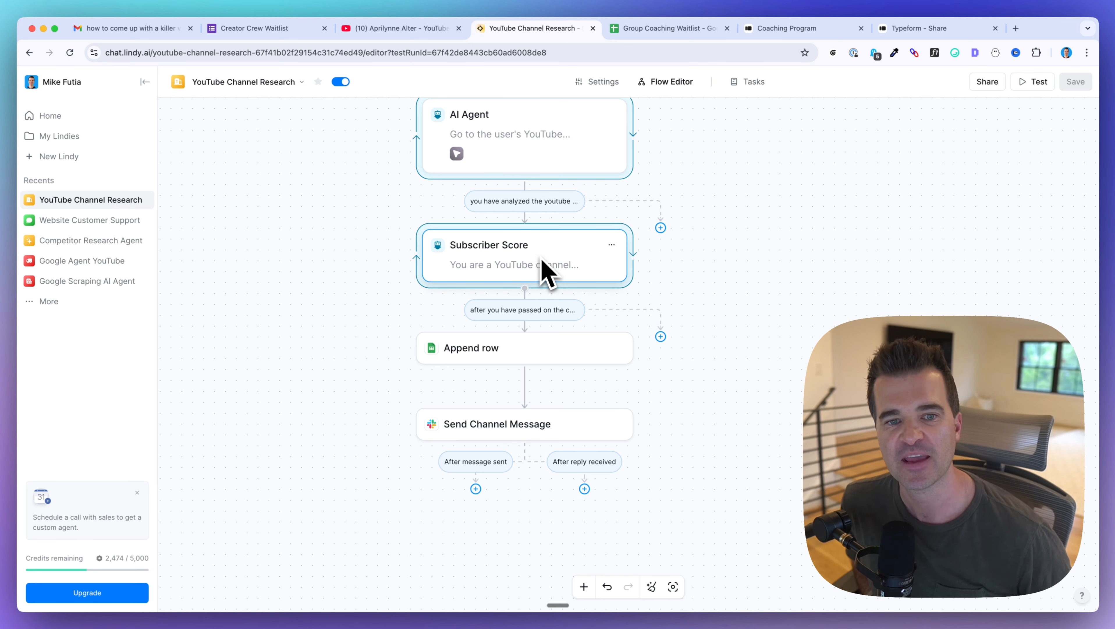
scroll(545, 270, down, 4)
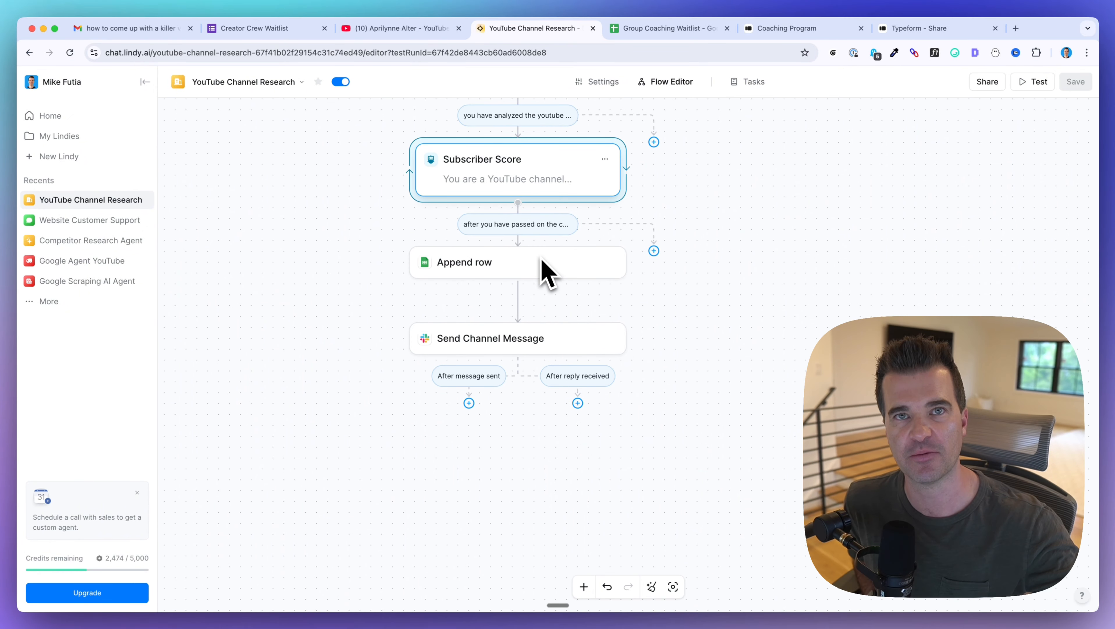
scroll(546, 271, up, 4)
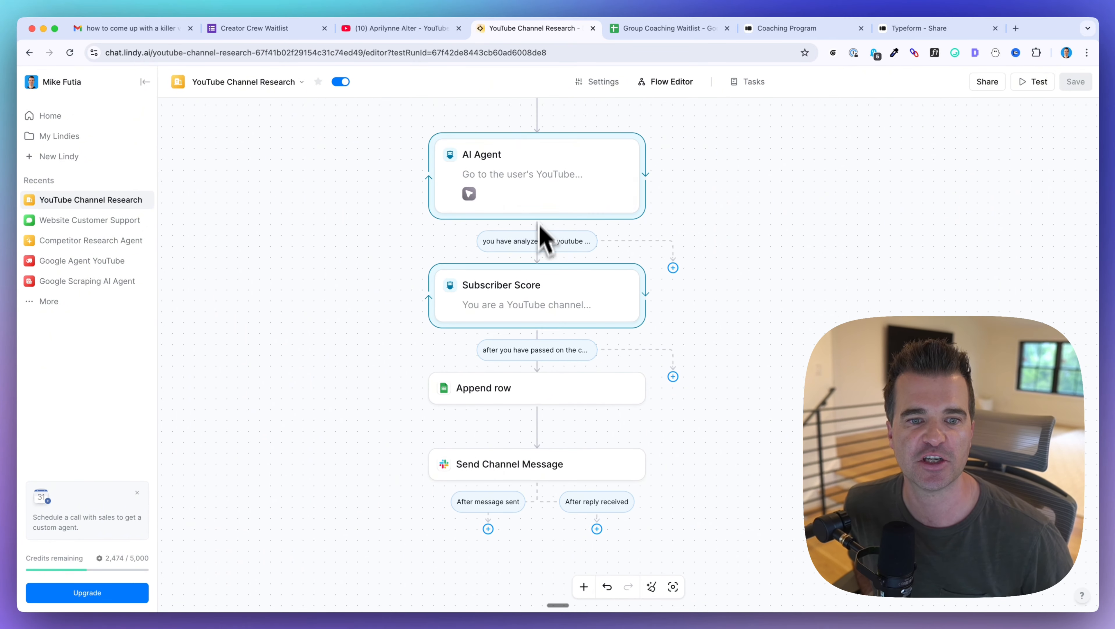
- Inspect the whole Subscriber Score column in the waitlist sheet and the flow's closing Append row and Send Channel Message nodes
click(669, 27)
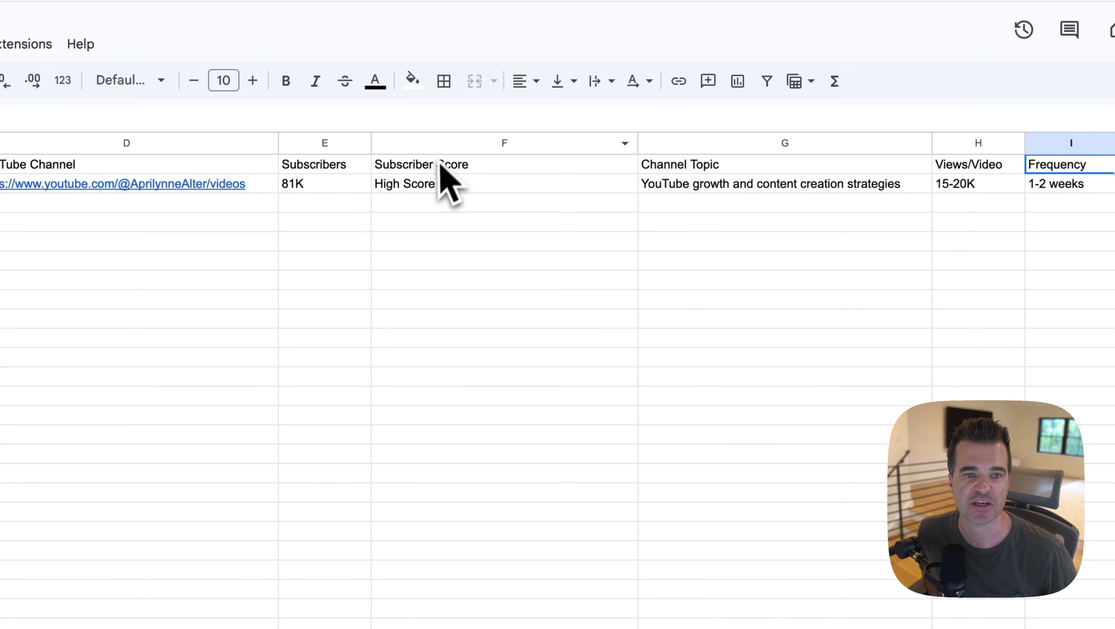
click(438, 143)
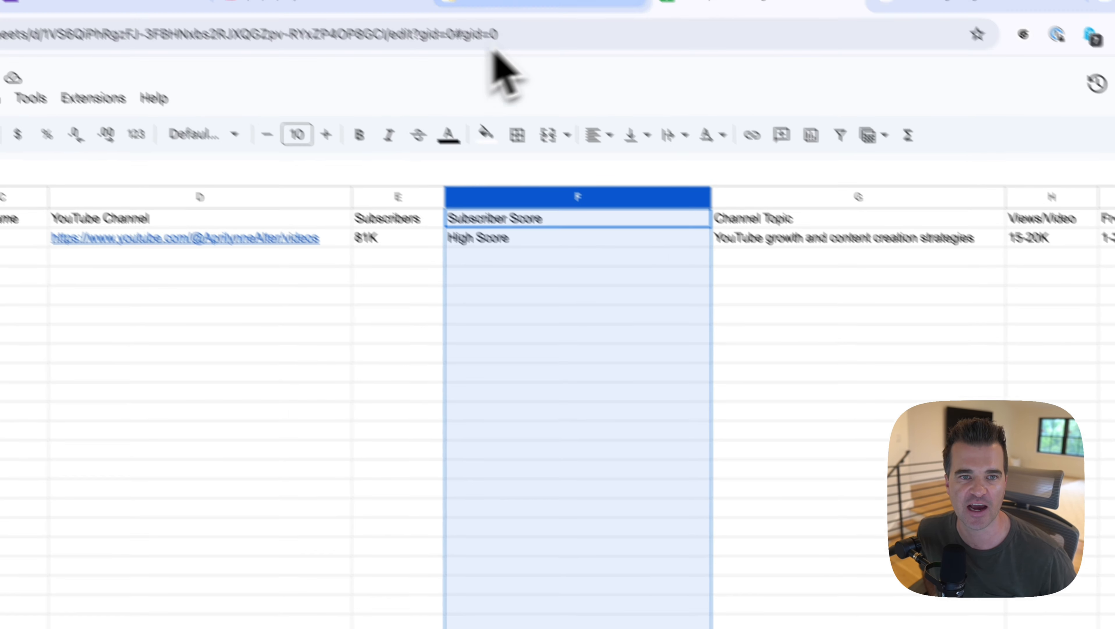
click(559, 34)
scroll(546, 374, down, 1)
scroll(551, 387, down, 5)
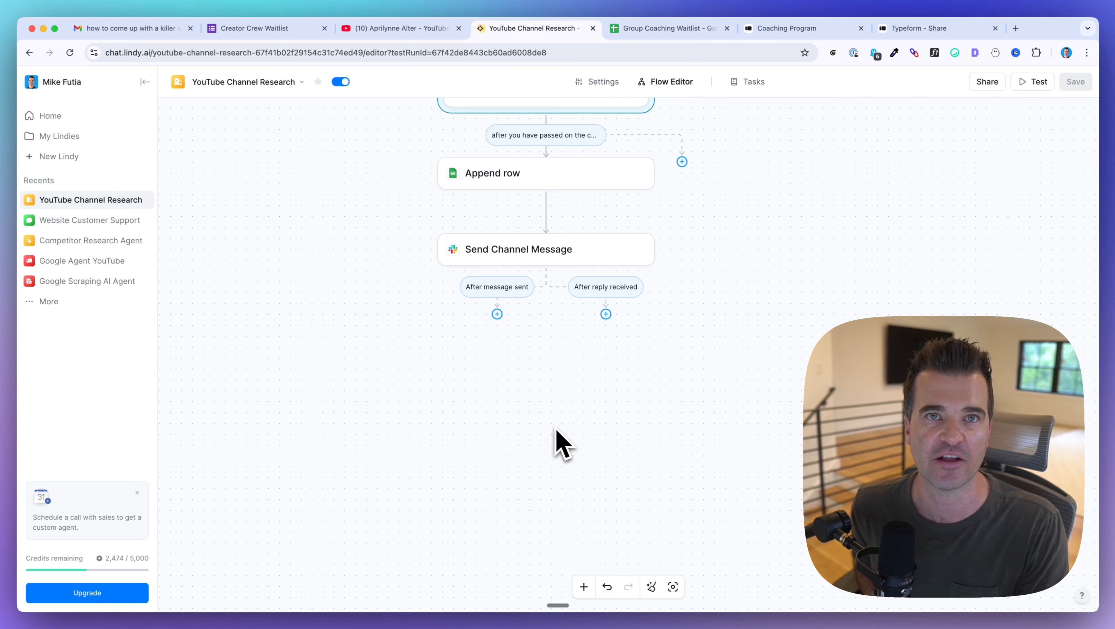
- Read through the "how to come up with a killer video idea" email down to the coaching program announcement in its P.S
key(ctrl+shift+Tab)
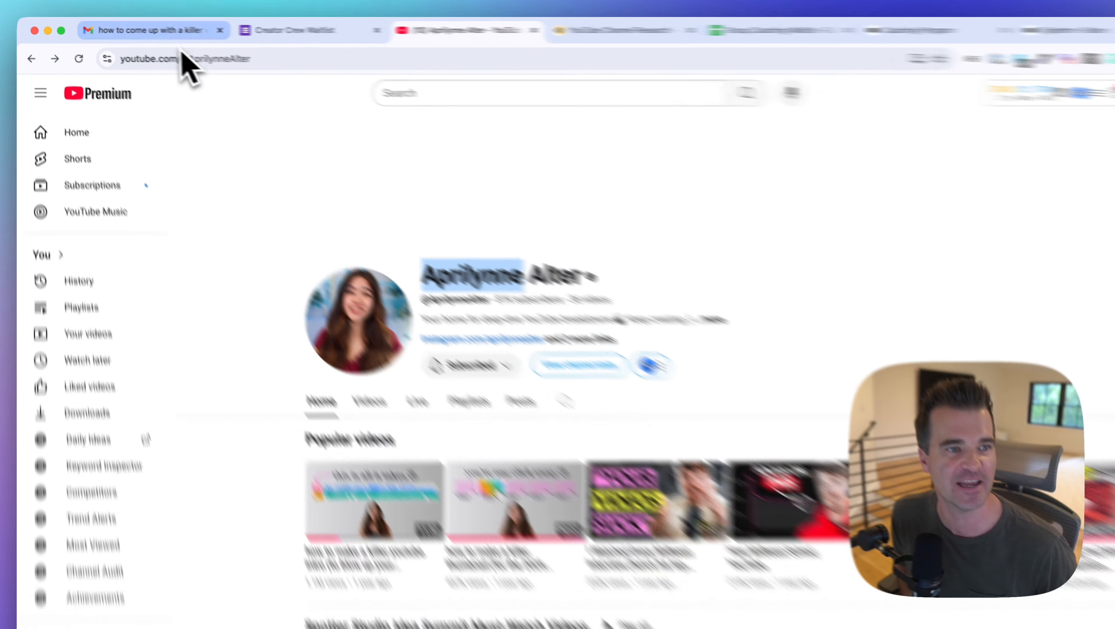
click(132, 28)
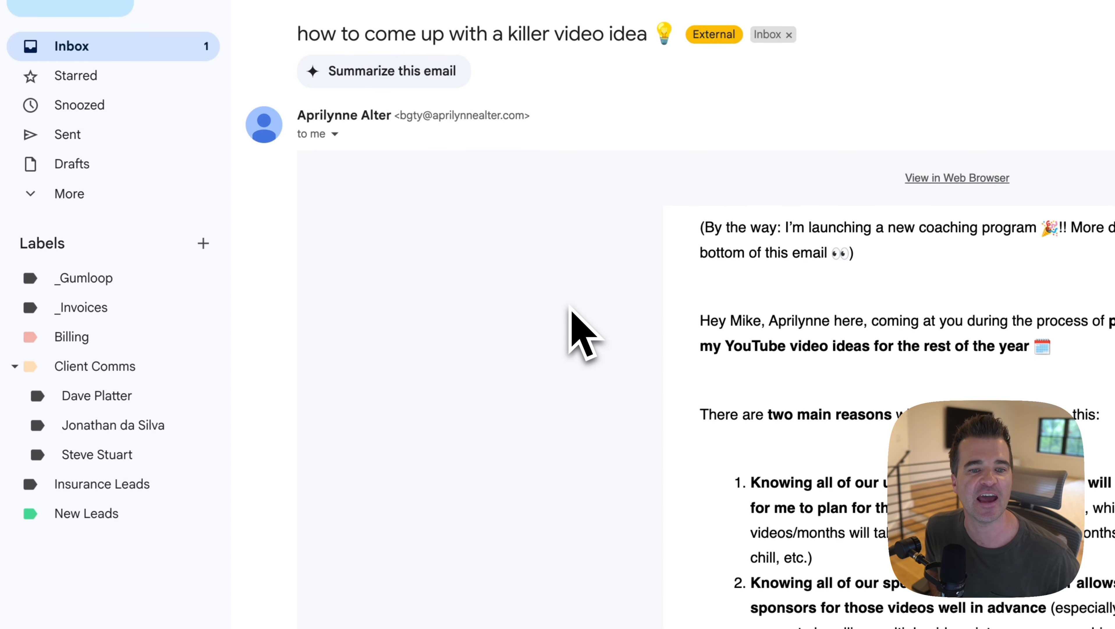
scroll(579, 359, down, 5)
scroll(504, 335, down, 15)
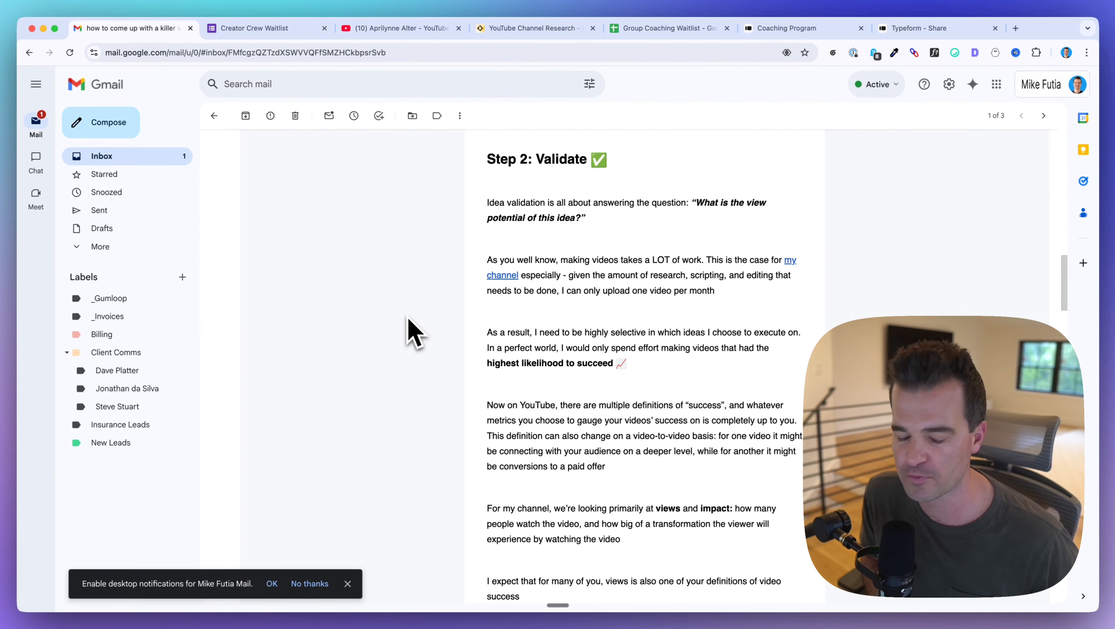
scroll(412, 331, down, 20)
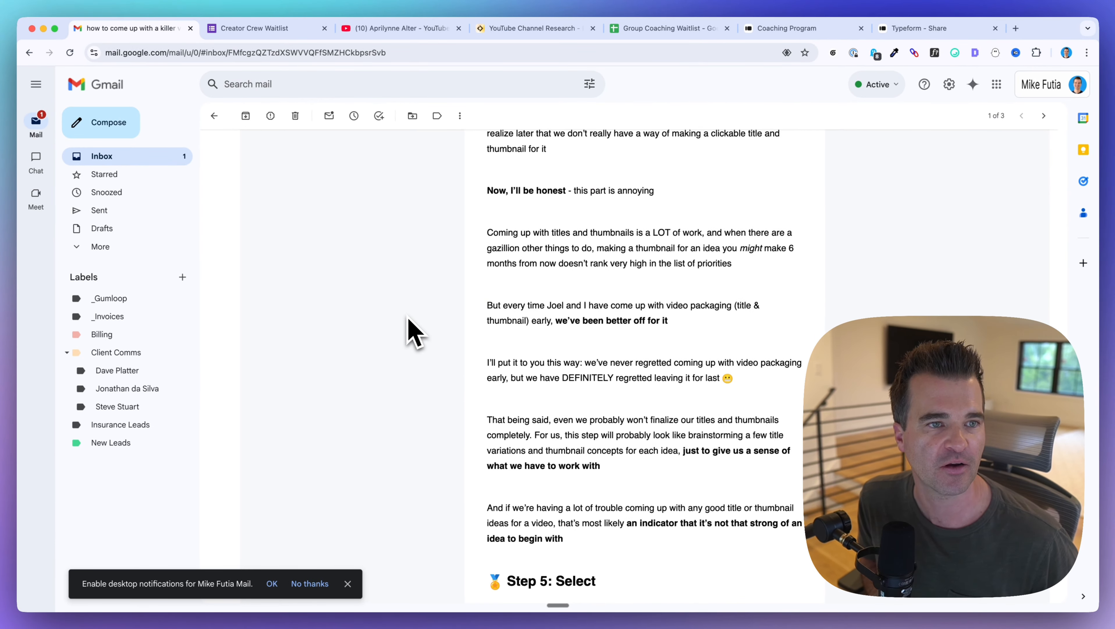
scroll(428, 424, down, 15)
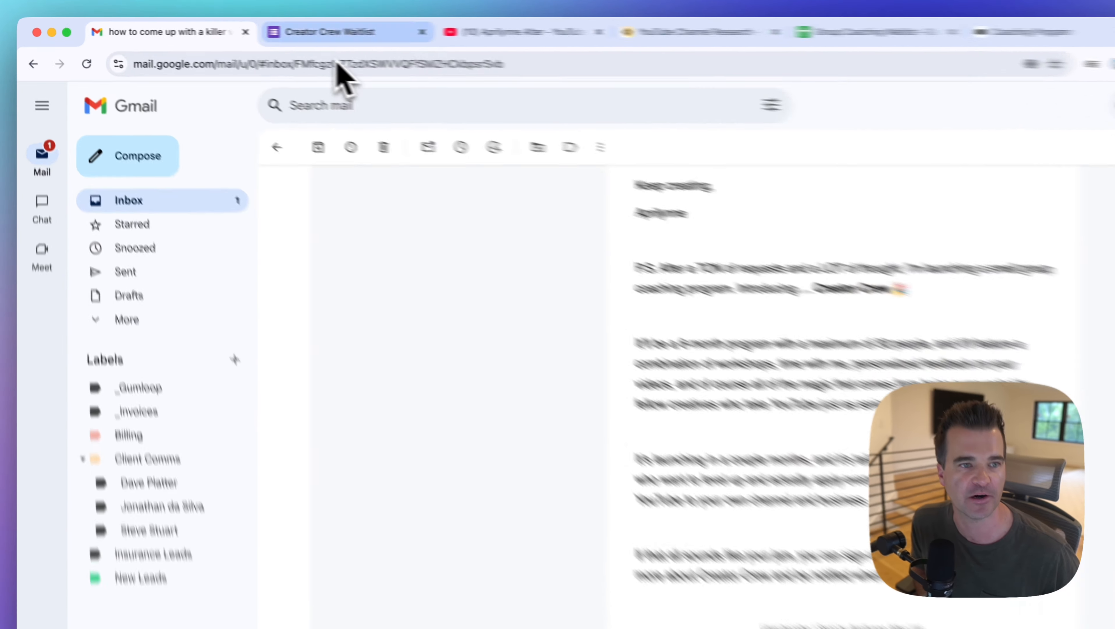
- Examine the Creator Crew Waitlist questions on contact details, channel link, topic, upload frequency, average views, income and coaching experience
click(336, 35)
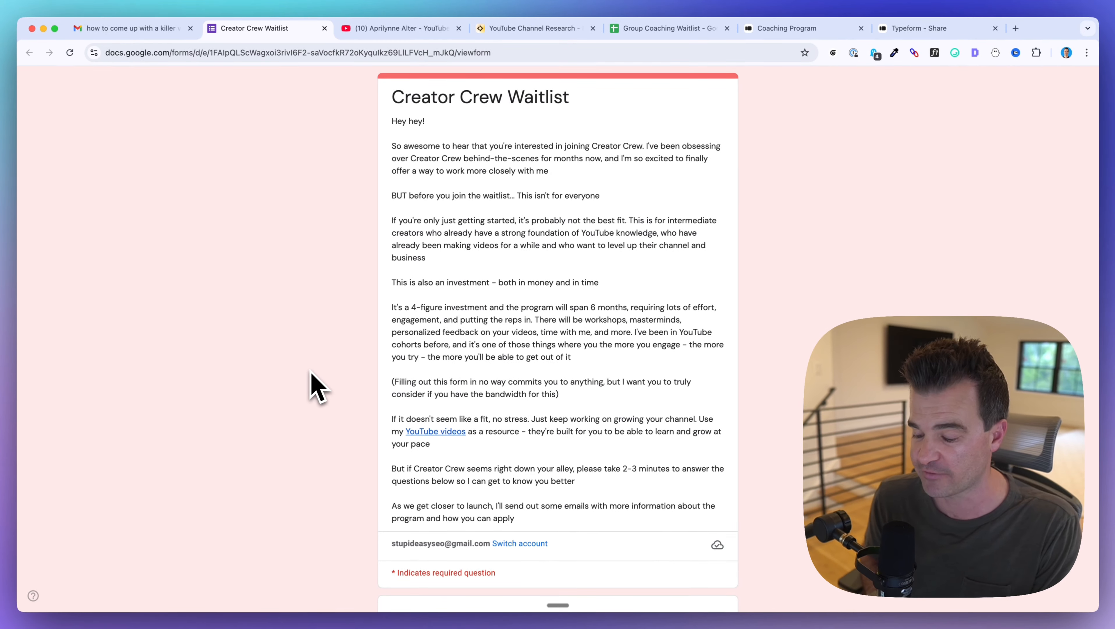
scroll(314, 387, down, 10)
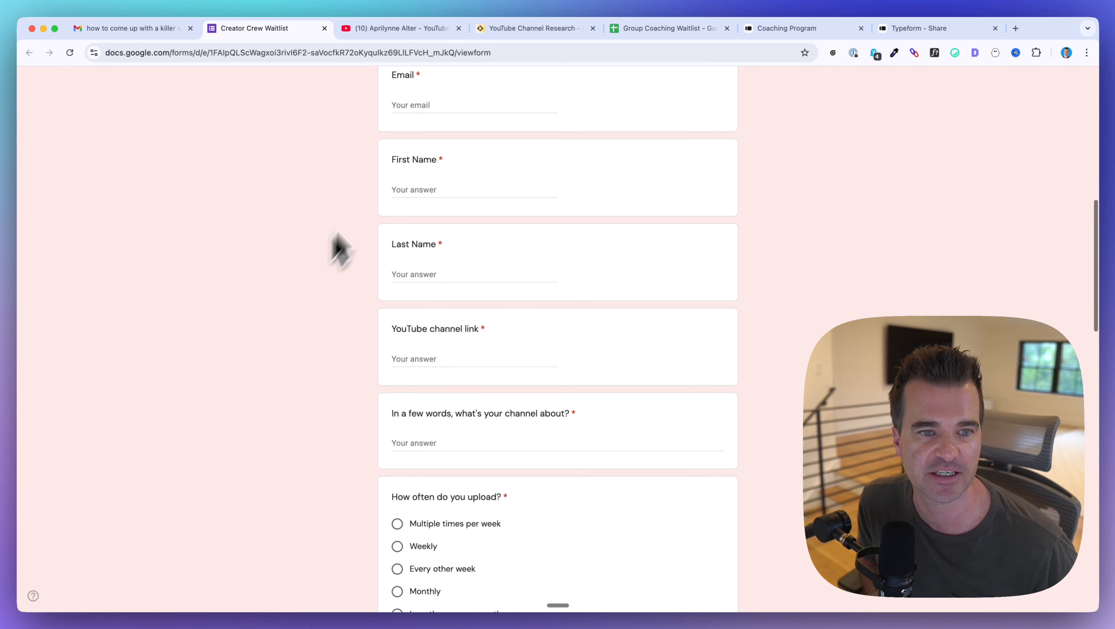
scroll(431, 269, down, 5)
scroll(448, 199, down, 3)
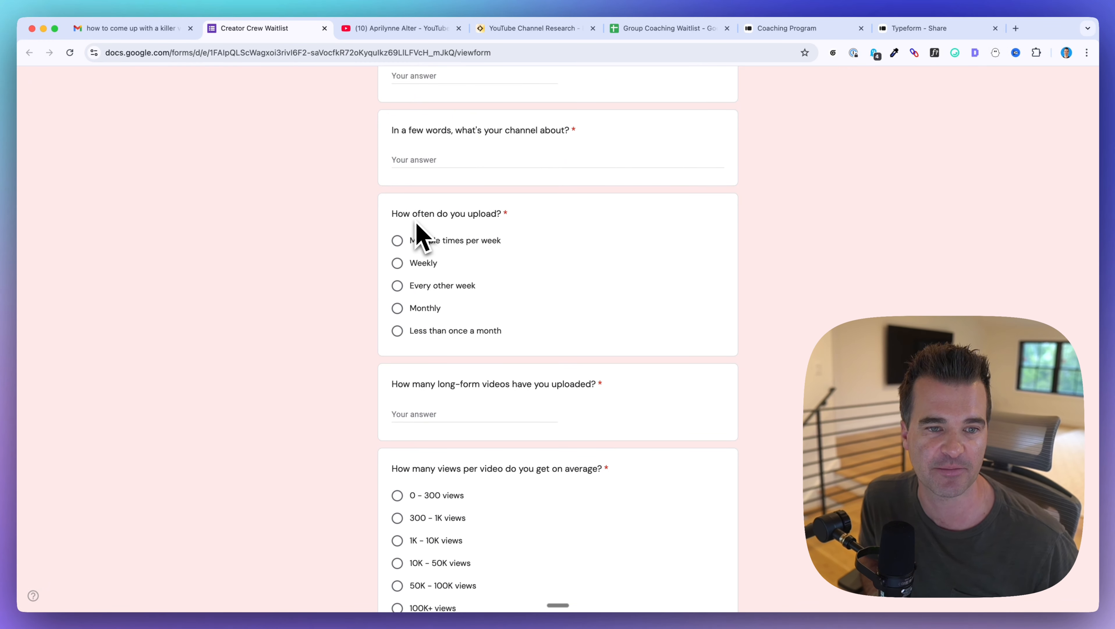
scroll(479, 194, down, 6)
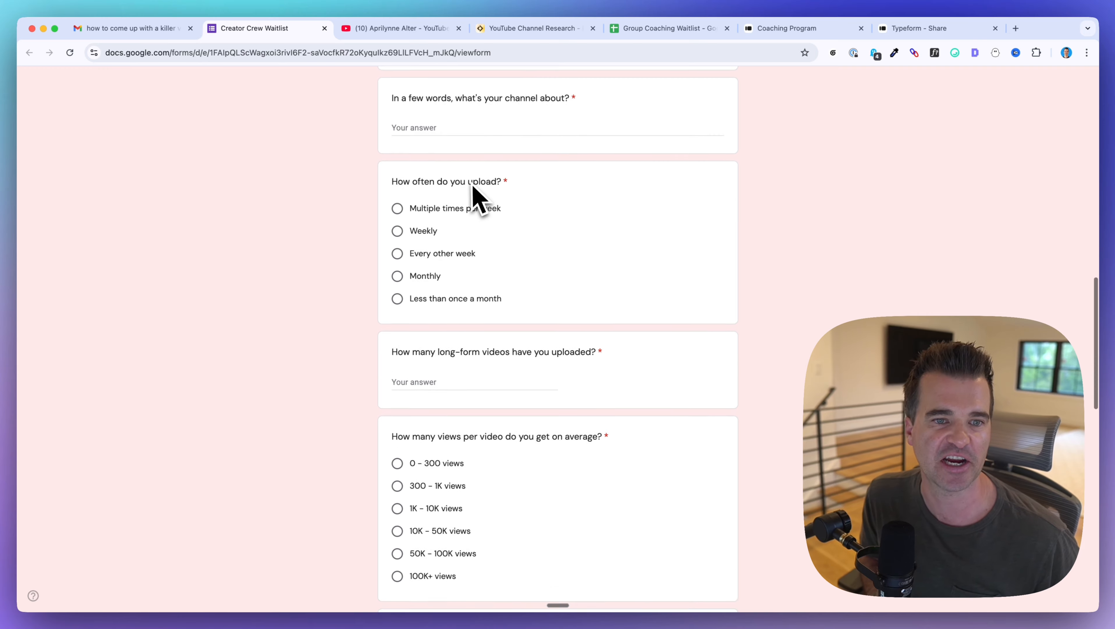
scroll(476, 198, down, 5)
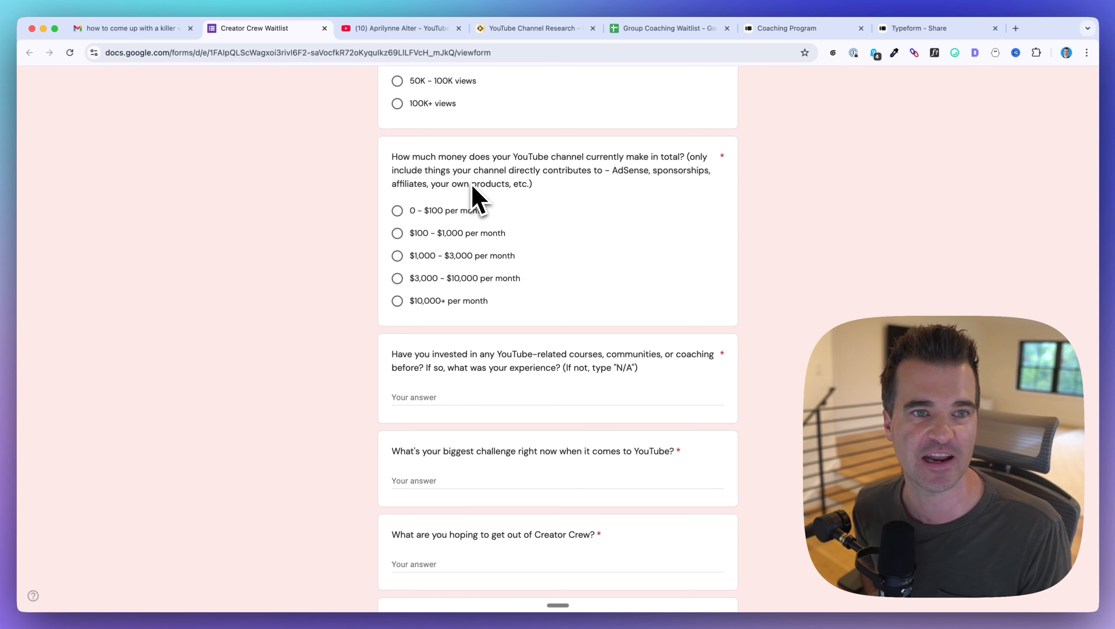
- Examine the waitlist form's questions on average views, number of long-form videos, upload frequency and channel topic
scroll(474, 193, up, 5)
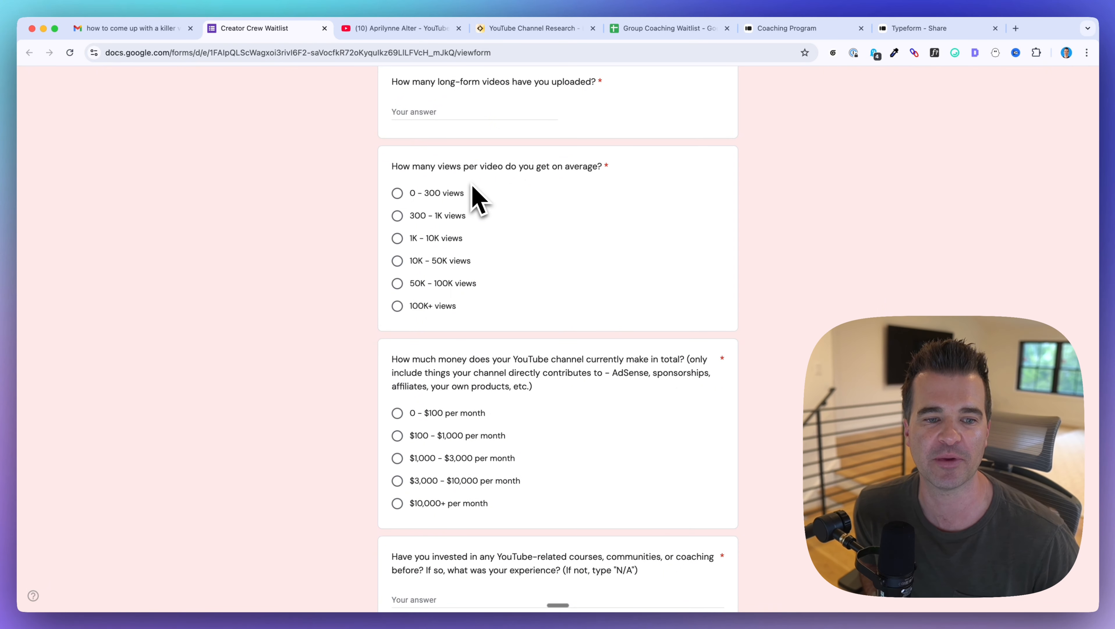
scroll(530, 322, up, 1)
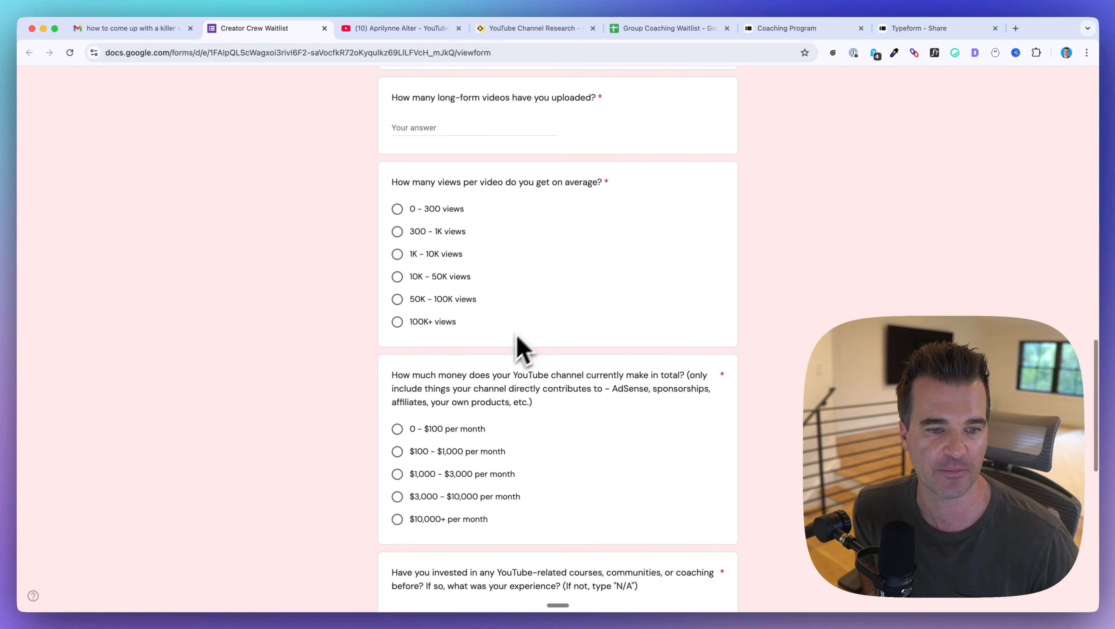
scroll(495, 416, up, 3)
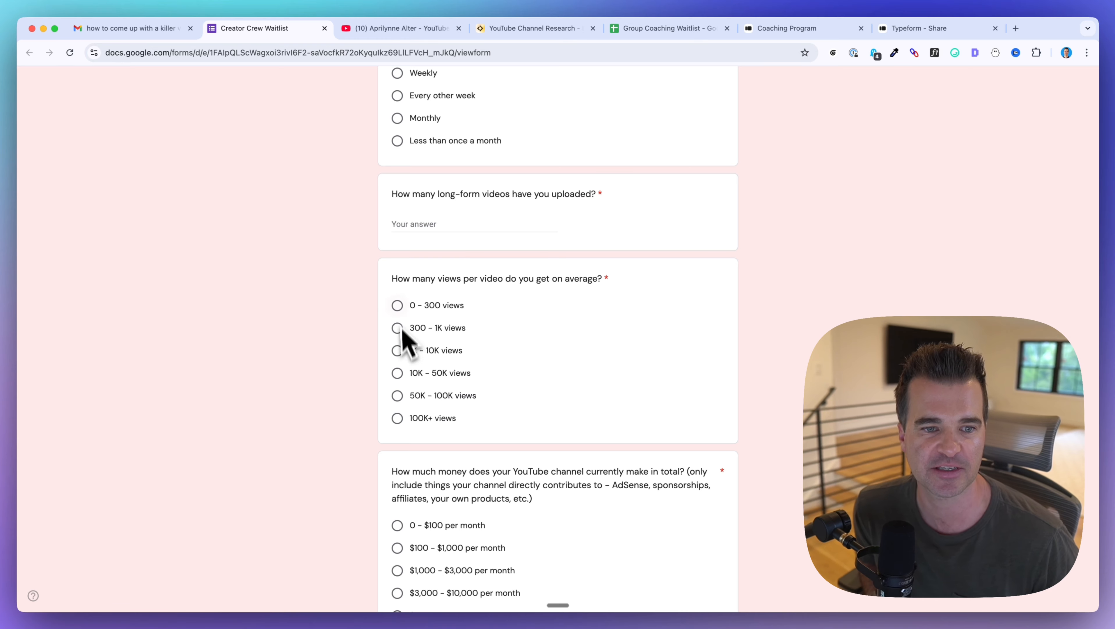
drag(391, 280, 616, 283)
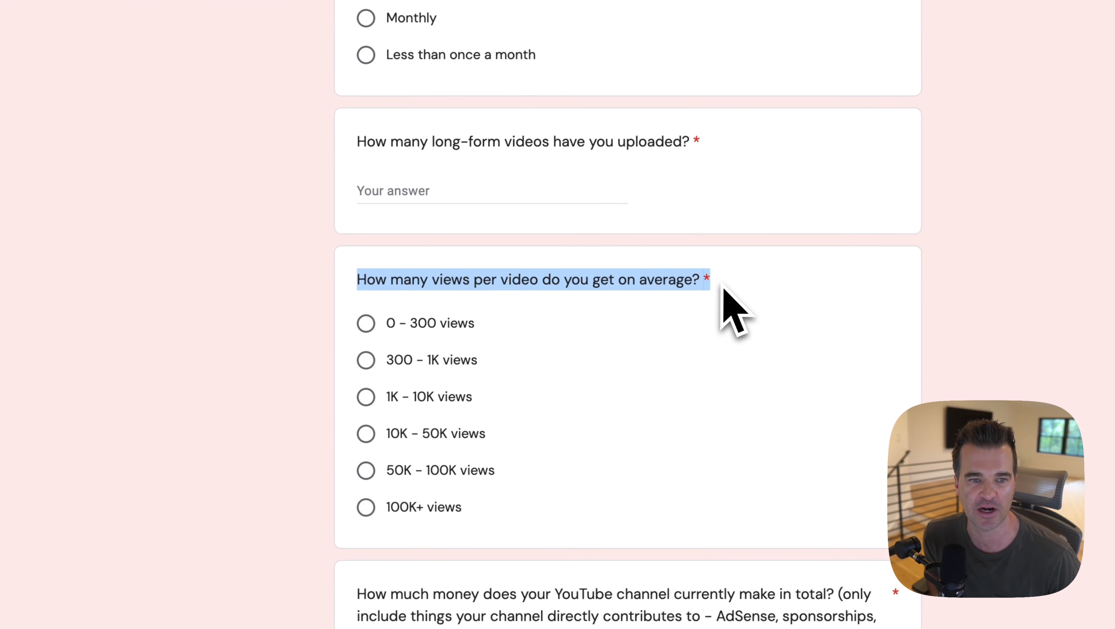
scroll(724, 291, up, 10)
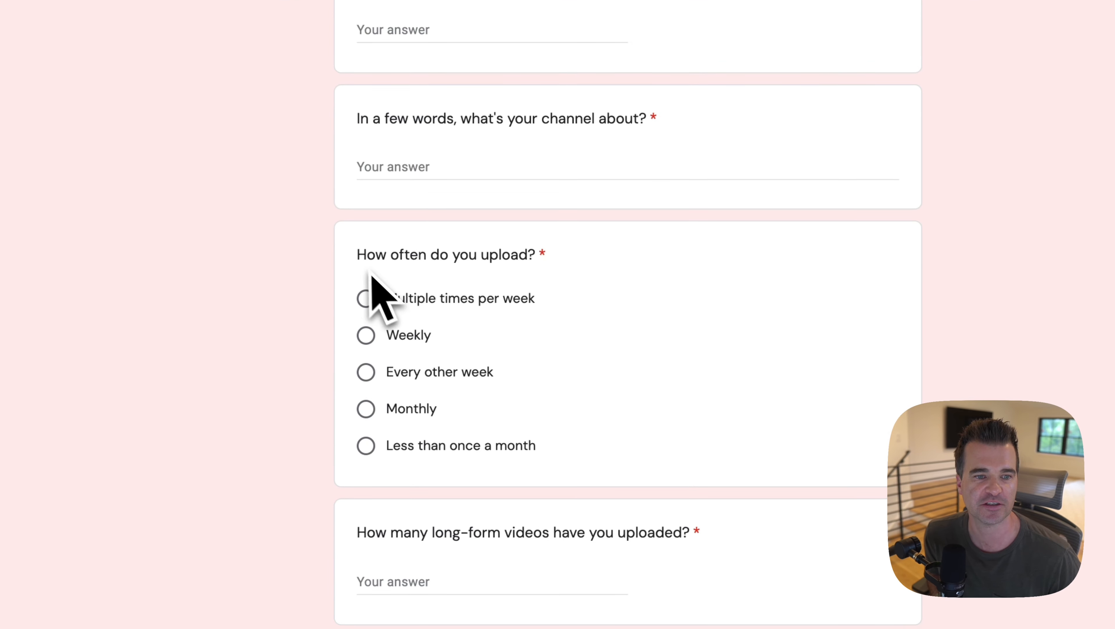
scroll(586, 264, up, 5)
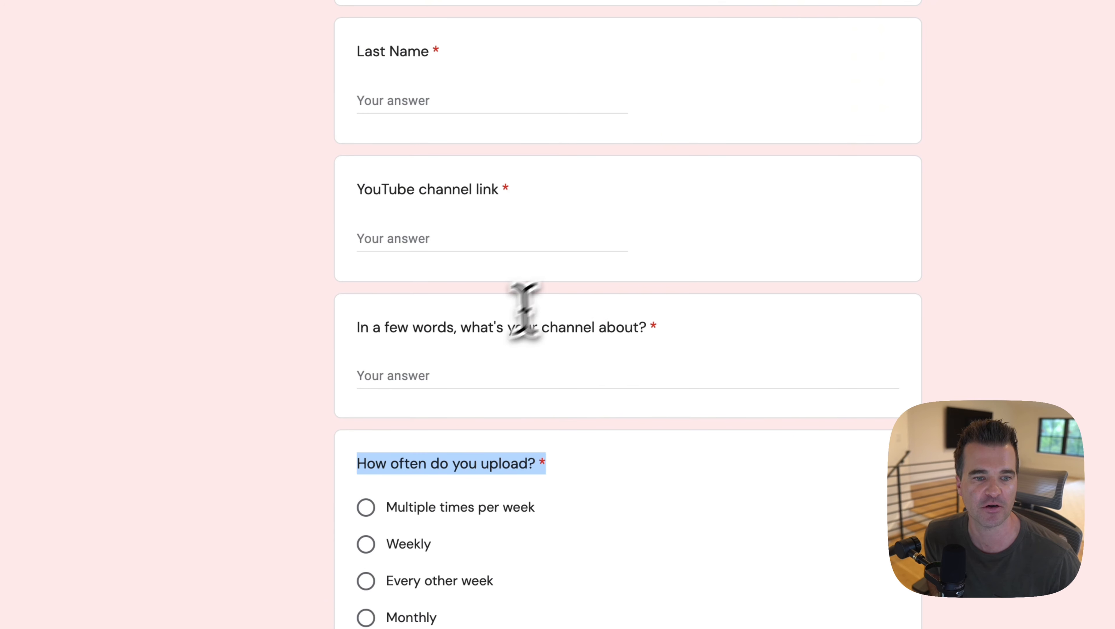
drag(374, 330, 717, 339)
scroll(724, 344, up, 4)
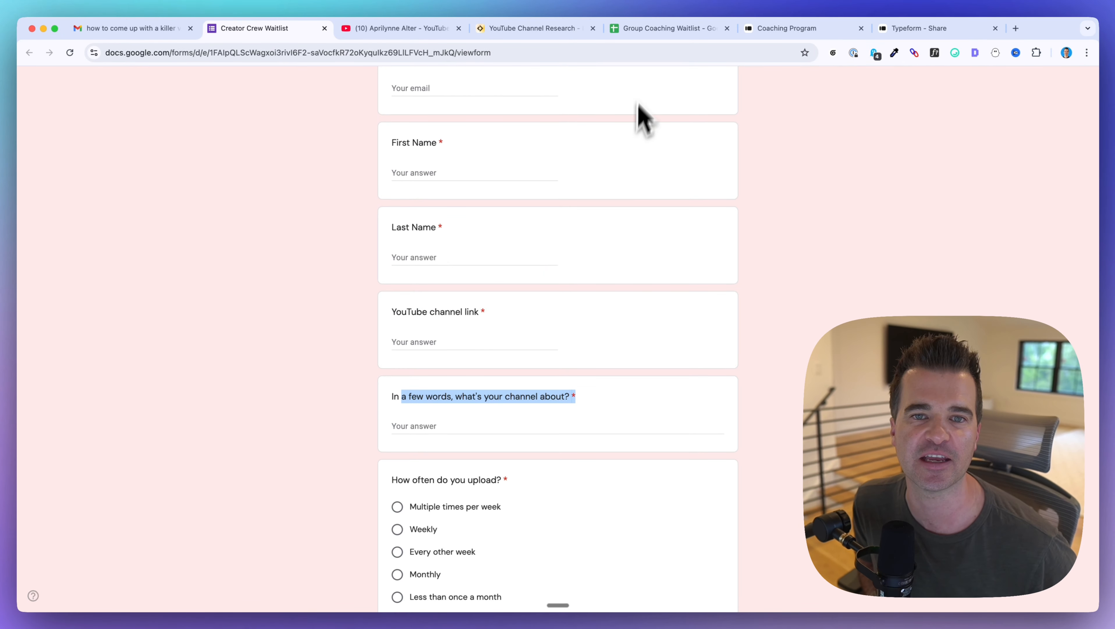
- Inspect the Subscriber Score column and the applicant's Subscribers cell in the Group Coaching Waitlist sheet
click(644, 30)
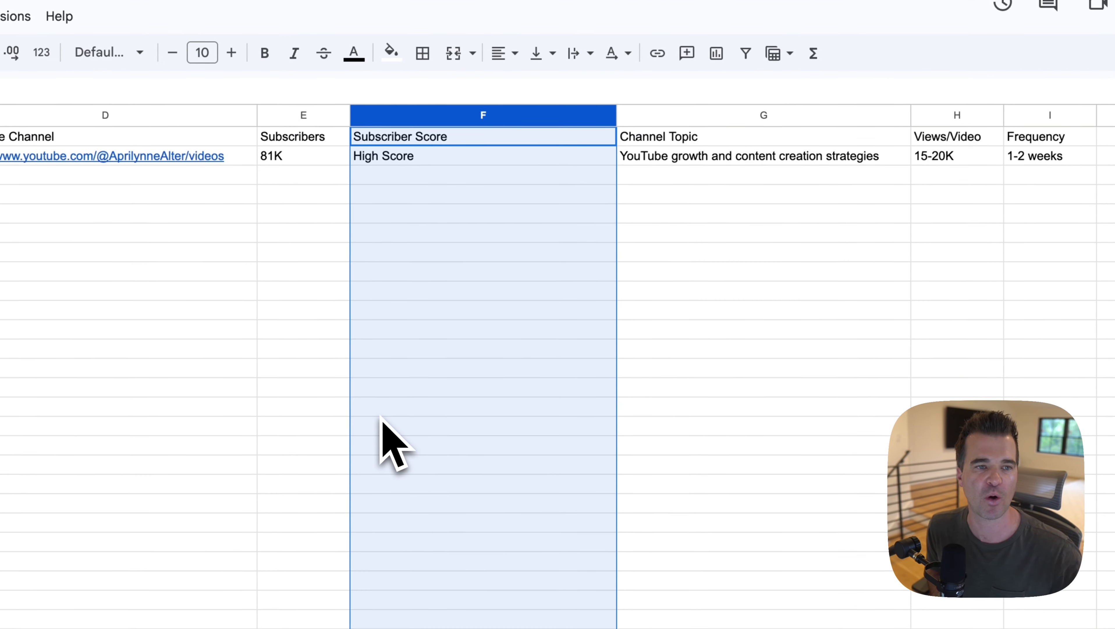
click(381, 406)
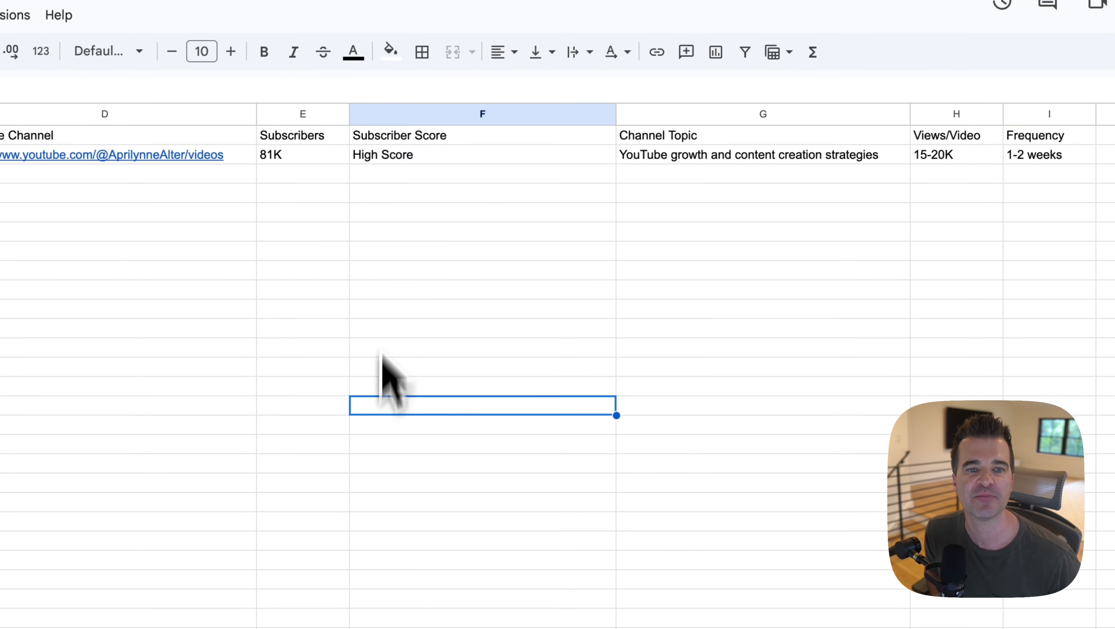
click(420, 114)
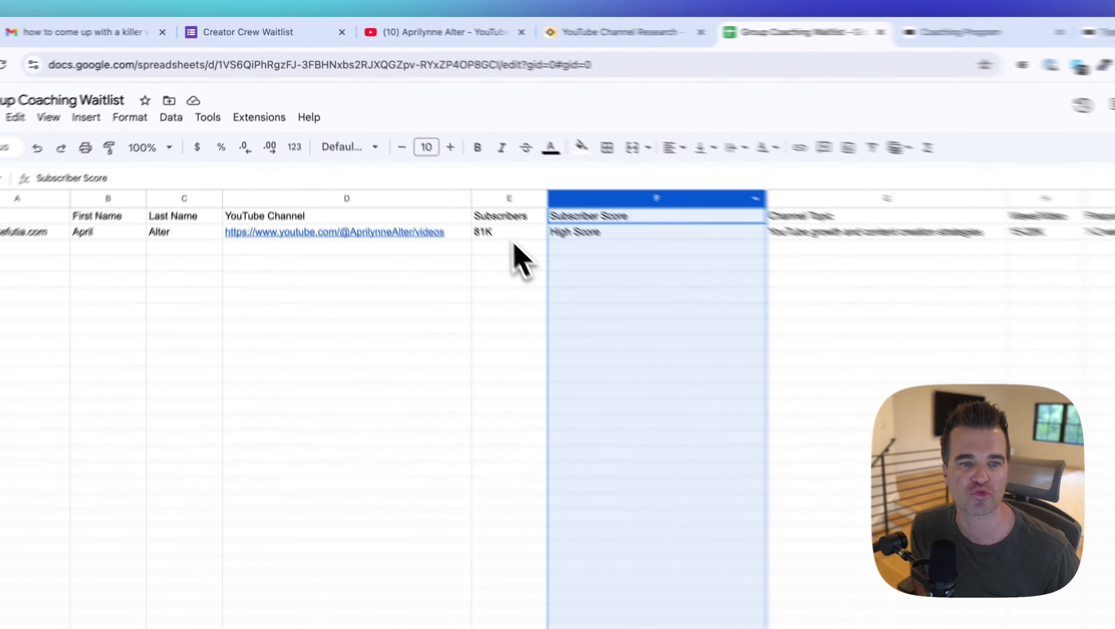
click(453, 178)
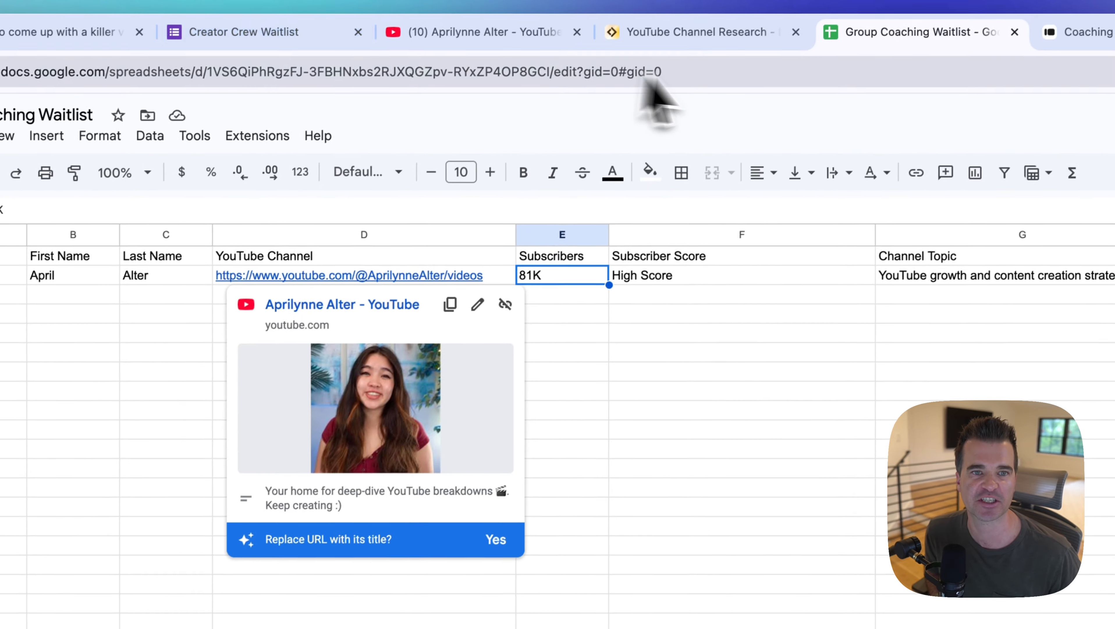
- Look over the Coaching Program form and the YouTube Channel Research flow down to Append row, then return to the waitlist sheet
click(907, 36)
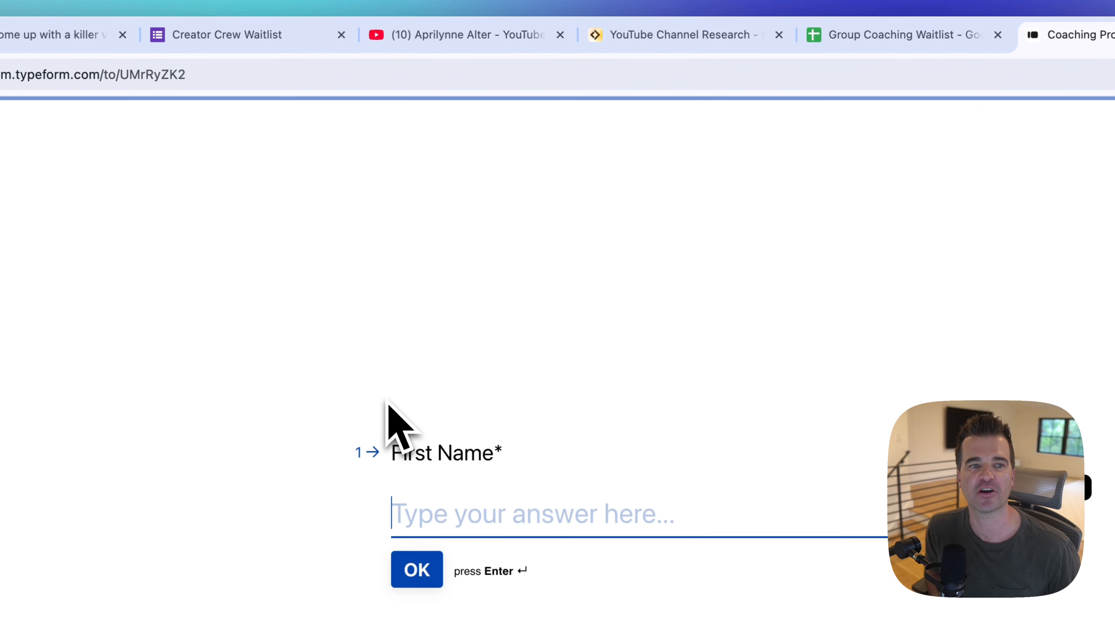
click(634, 35)
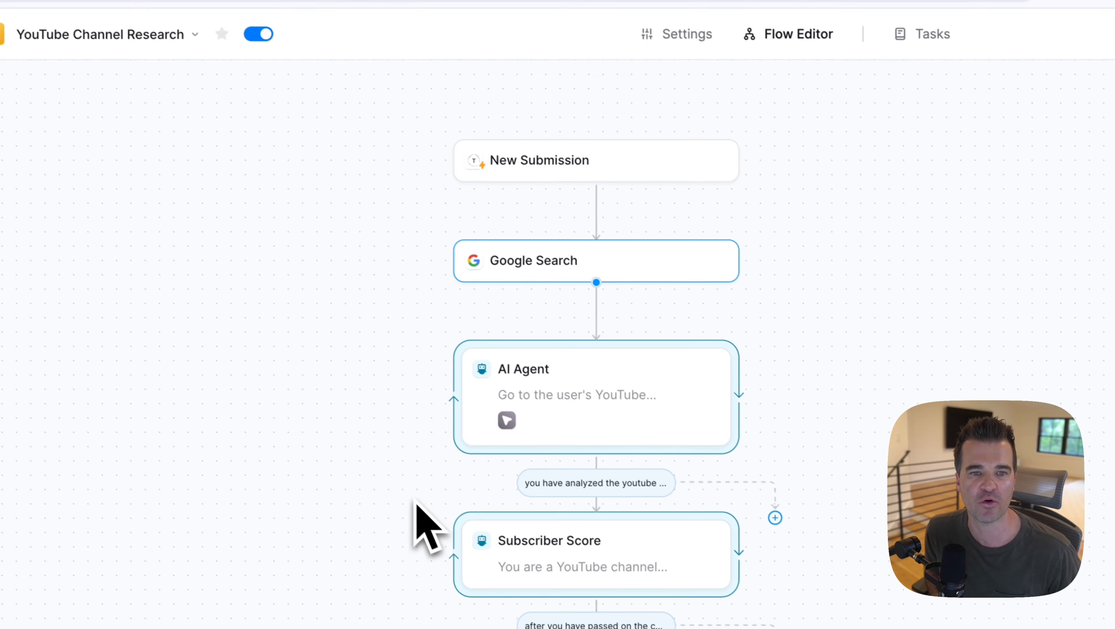
scroll(408, 502, down, 5)
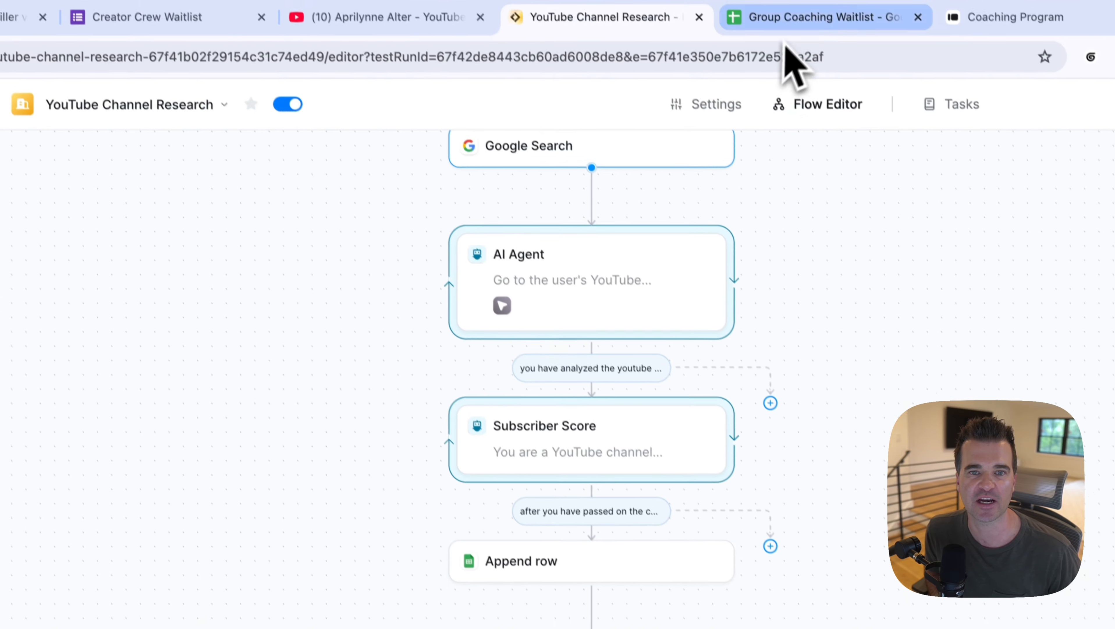
click(788, 19)
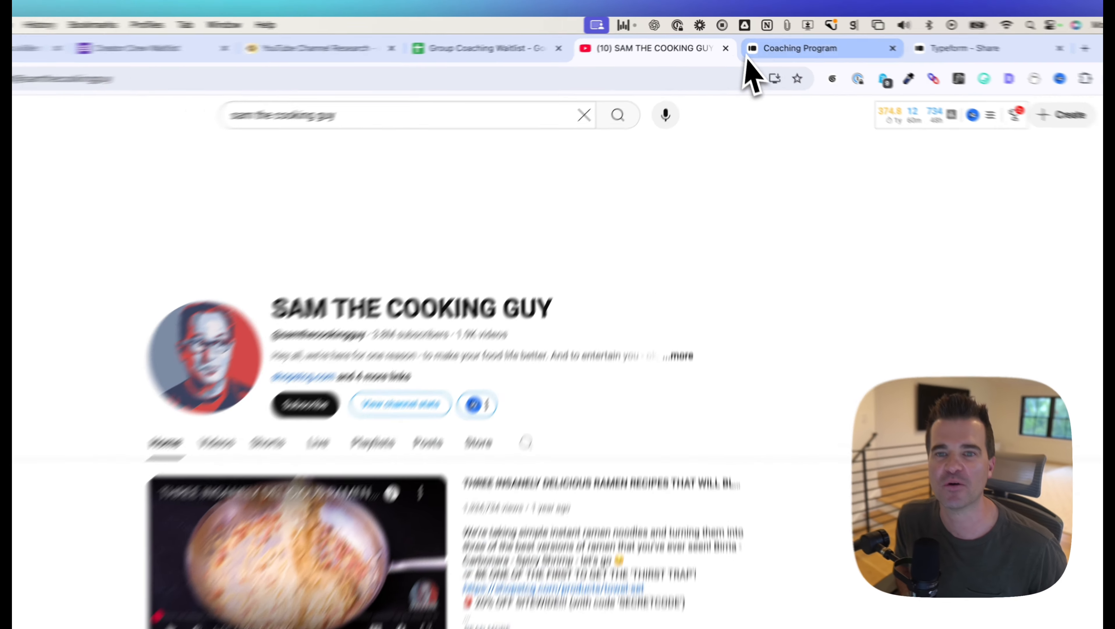
- Fill in the applicant's first name, last name and e-mail in the Coaching Program form
click(748, 41)
text(Sam)
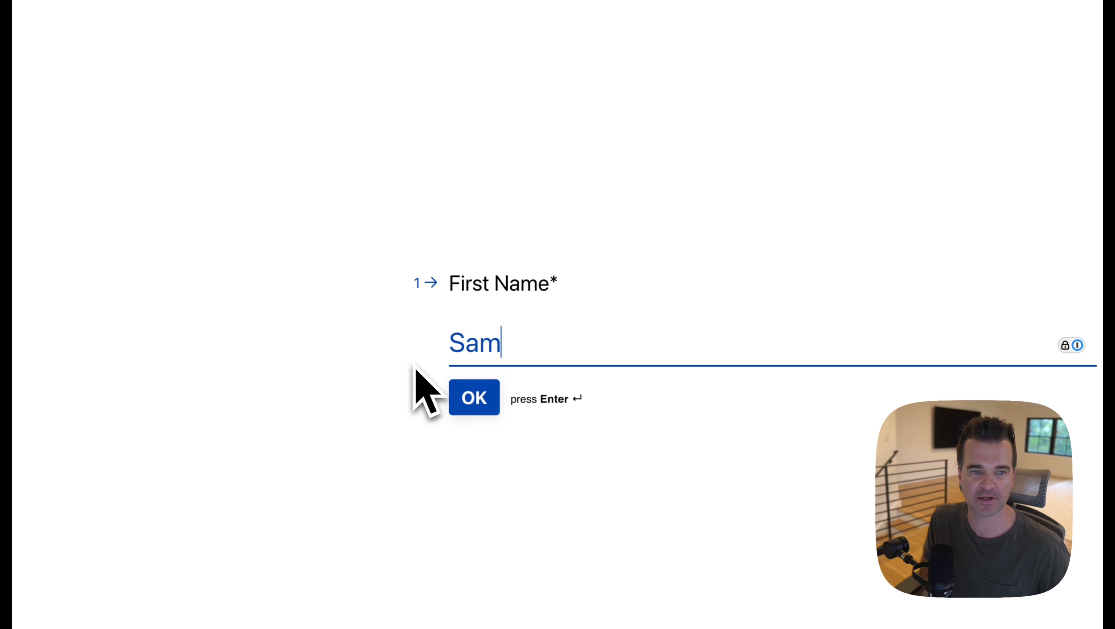
key(Return)
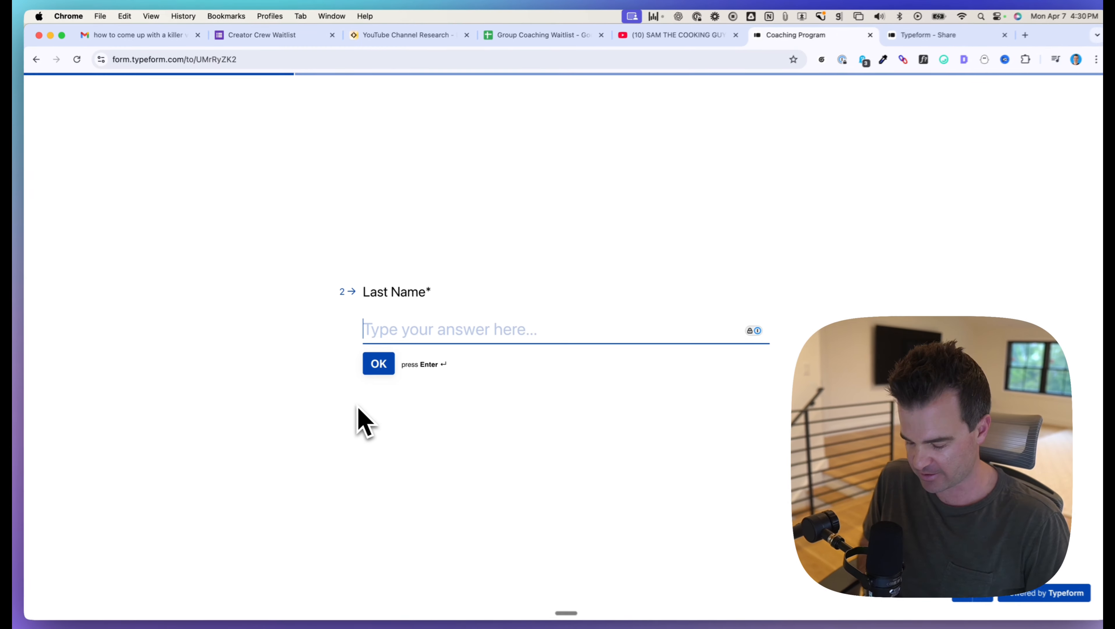
text(The Co)
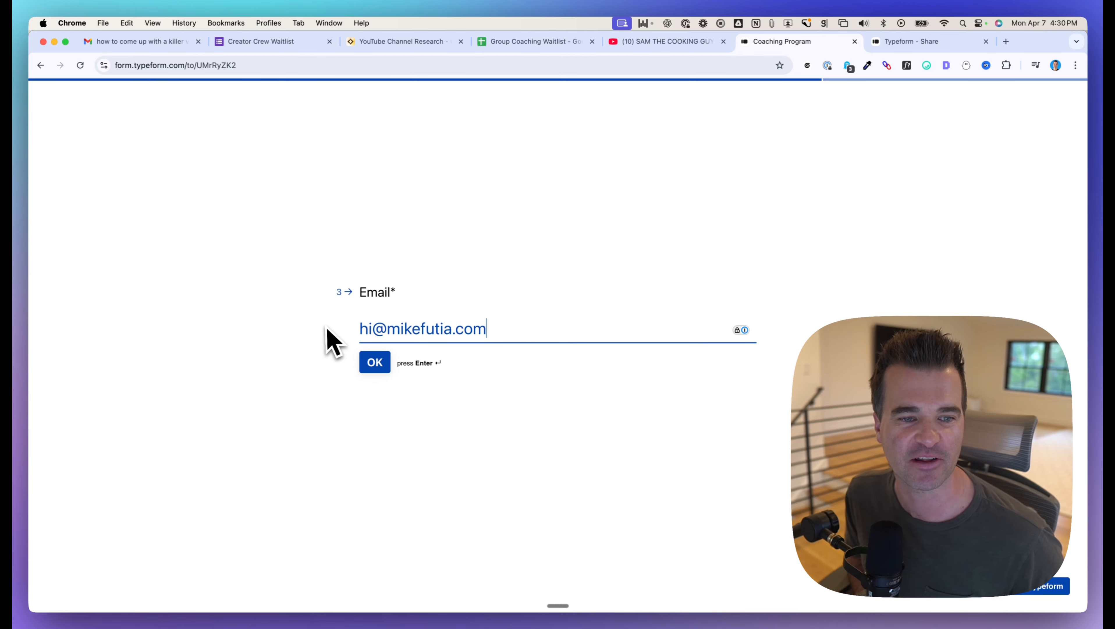
key(Return)
- Examine the Sam the Cooking Guy YouTube channel's home and Videos pages along with their URLs
click(621, 41)
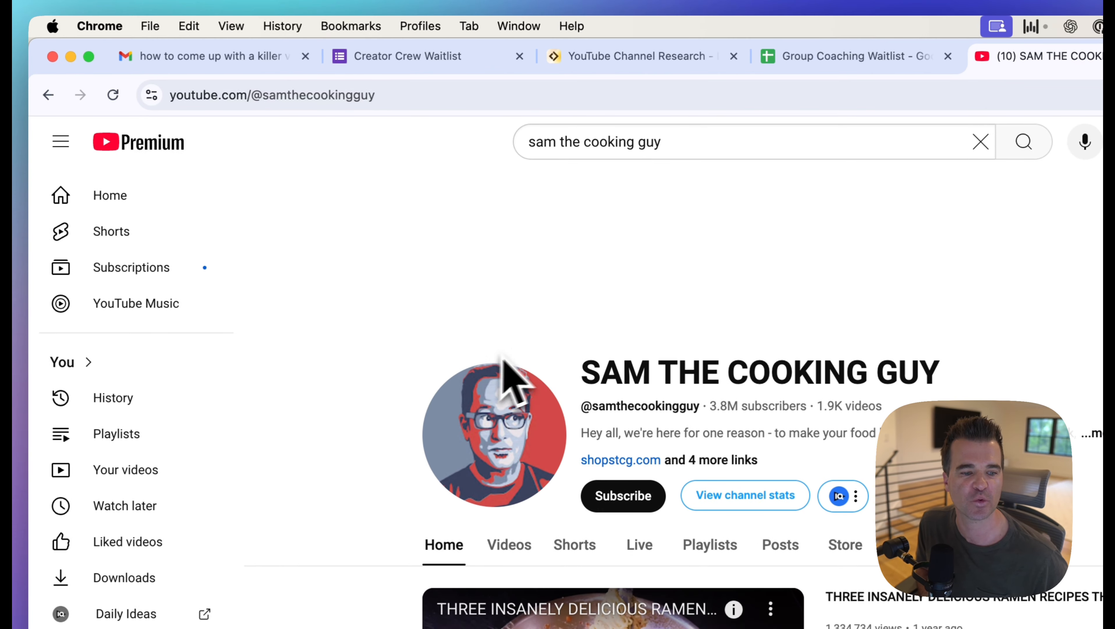
scroll(513, 378, down, 7)
scroll(490, 387, up, 8)
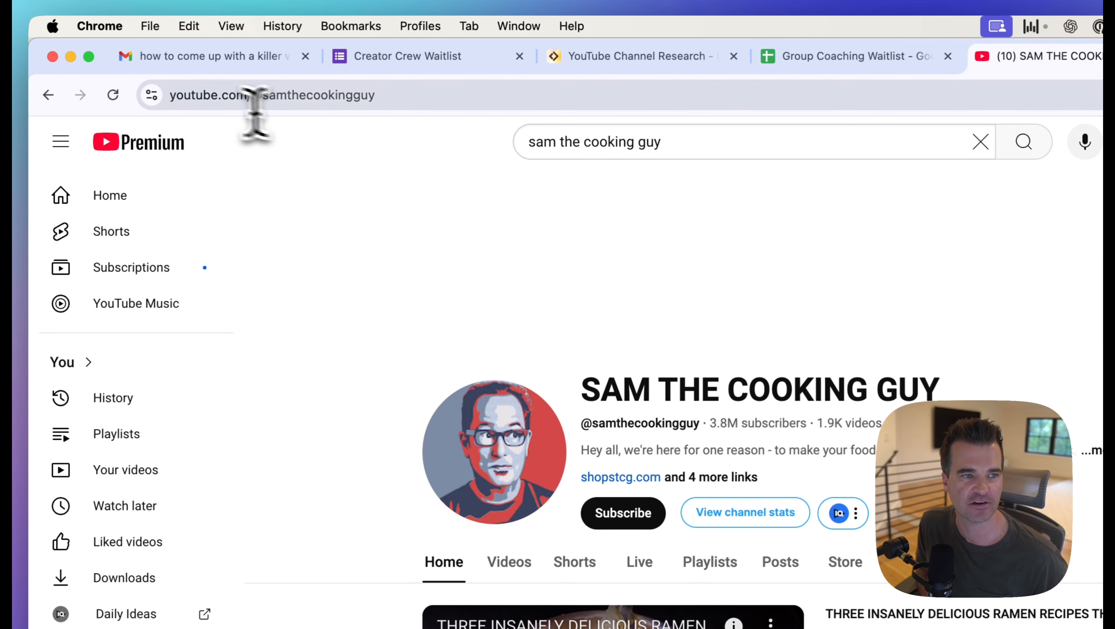
drag(190, 95, 470, 99)
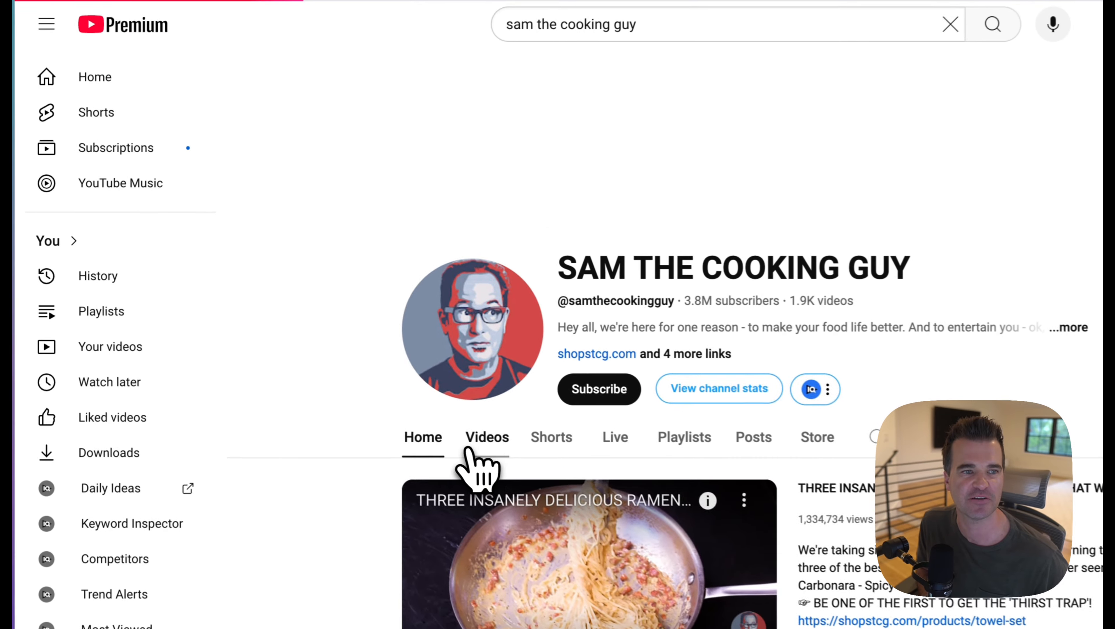
click(323, 354)
scroll(380, 414, down, 2)
drag(276, 65, 489, 211)
scroll(352, 370, down, 3)
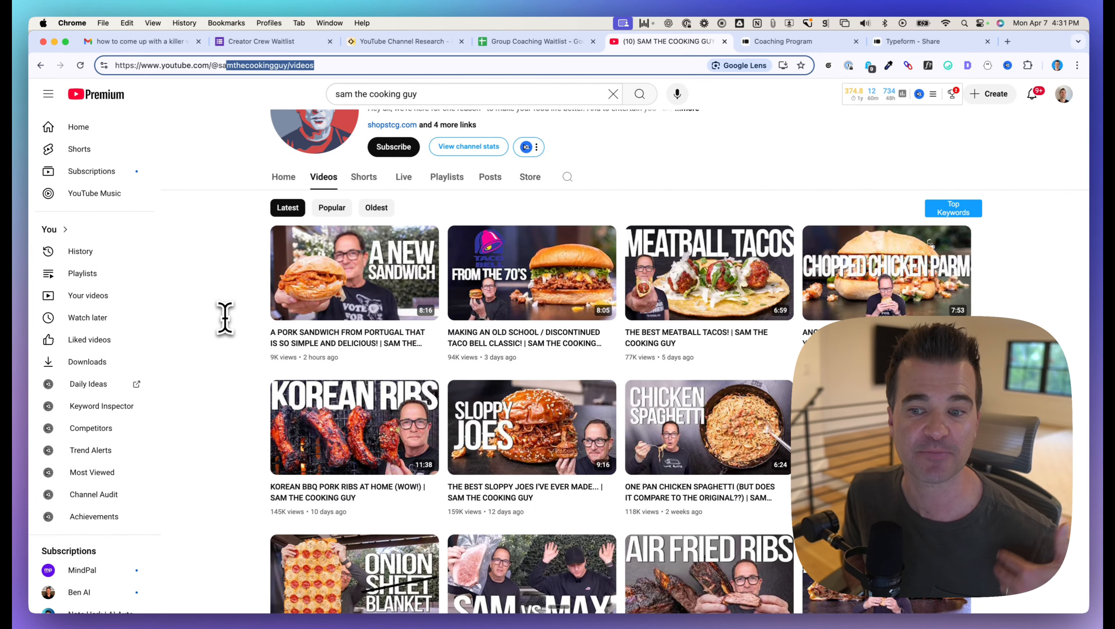
scroll(224, 317, up, 4)
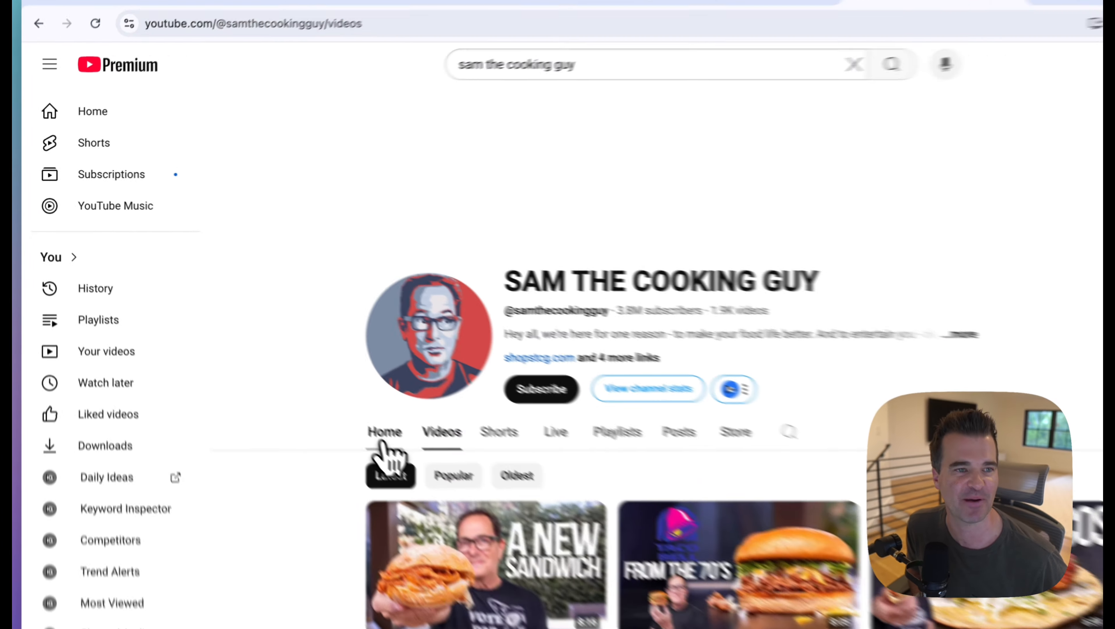
- Return to the channel's home page, remove "featured" from its address and copy the plain channel URL
click(282, 352)
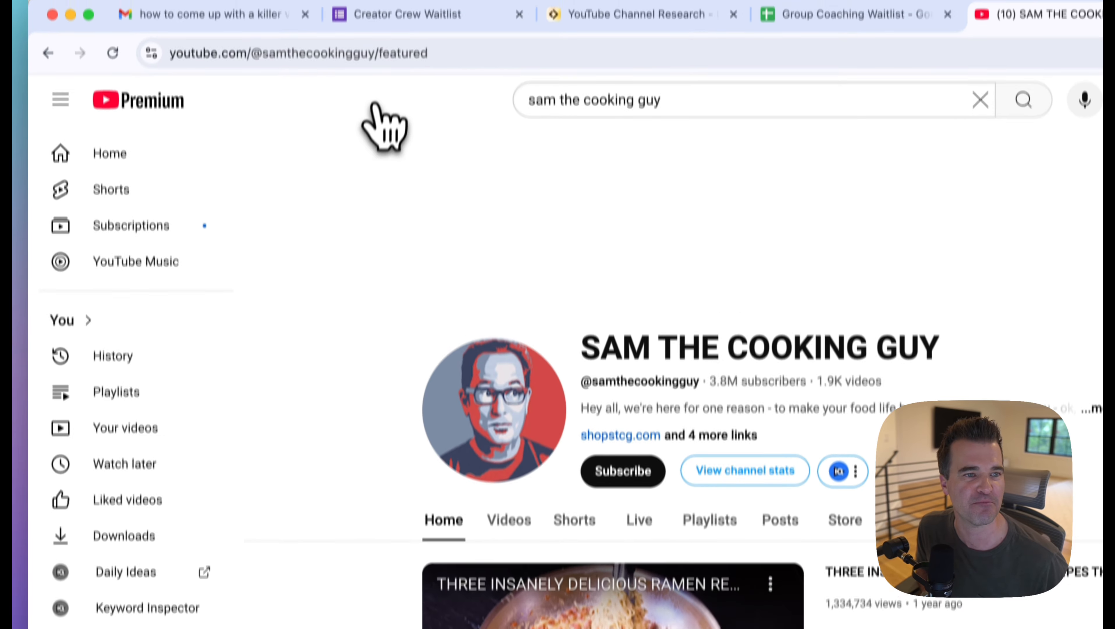
double_click(399, 91)
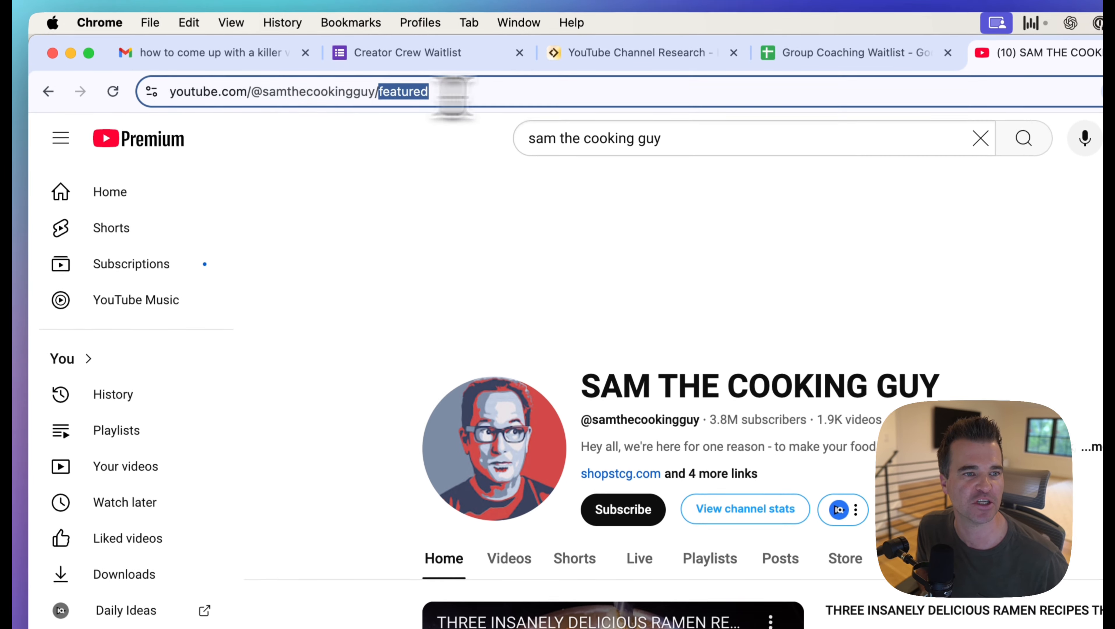
key(BackSpace)
key(Return)
click(352, 105)
key(super+c)
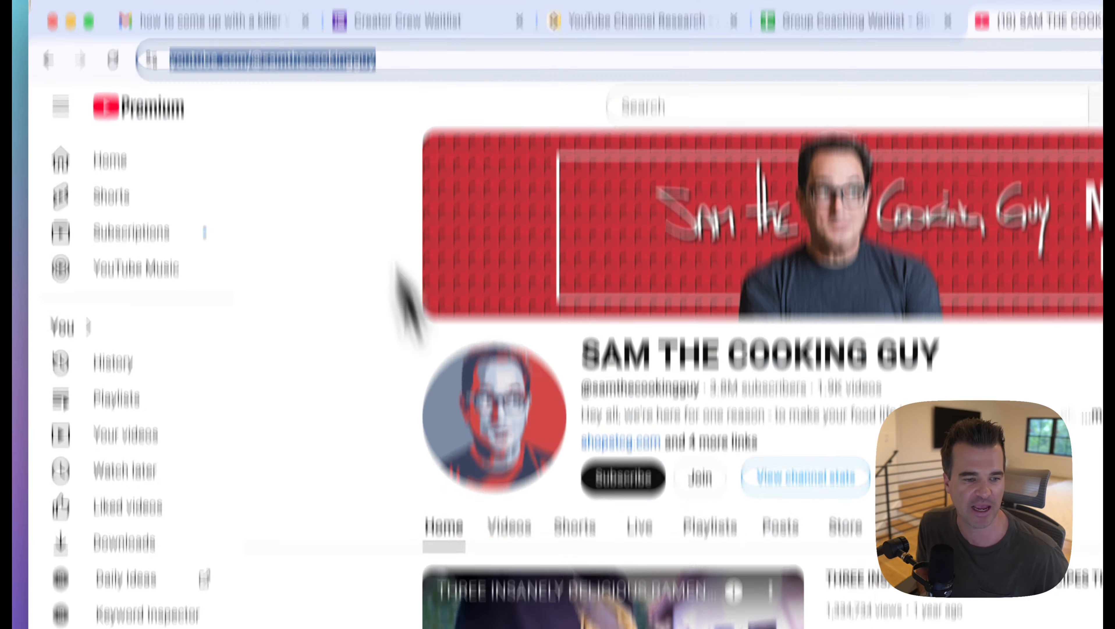
scroll(400, 330, down, 15)
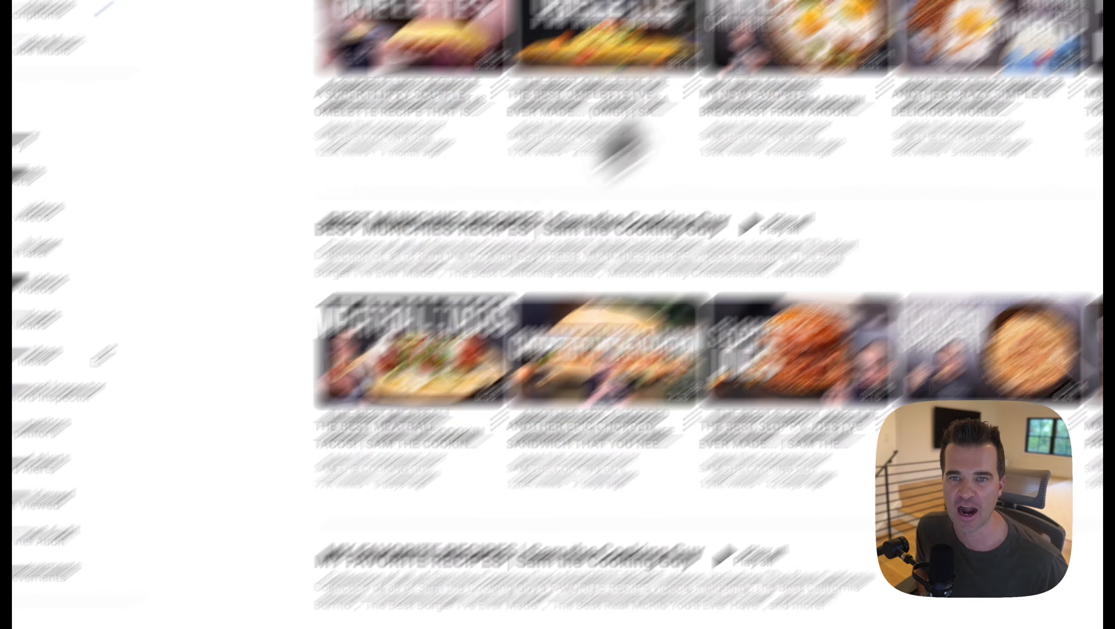
click(852, 35)
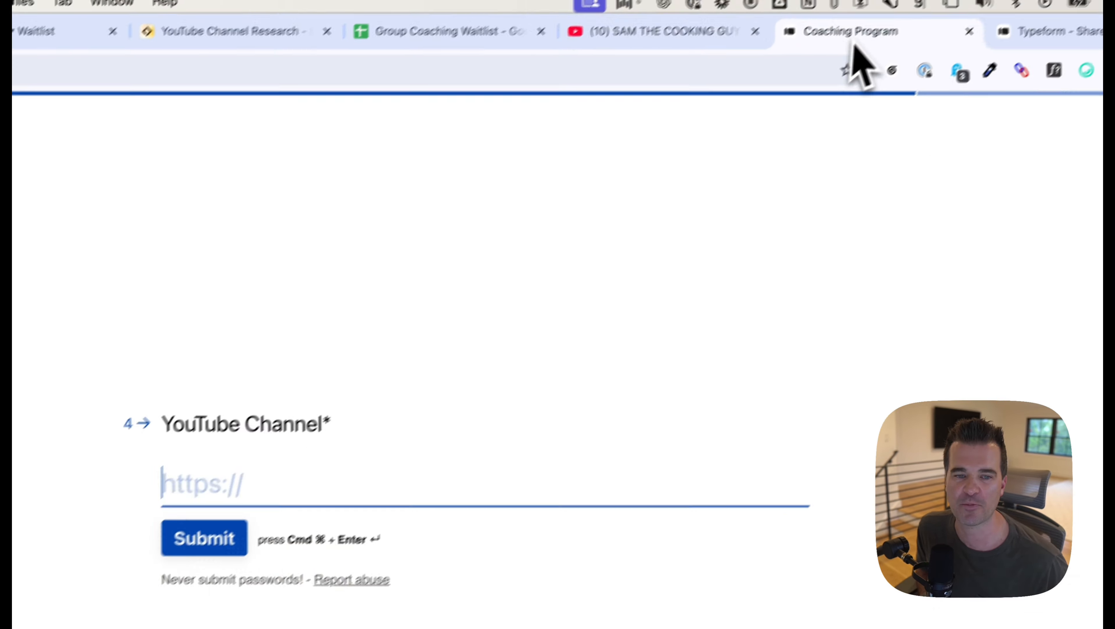
key(super+v)
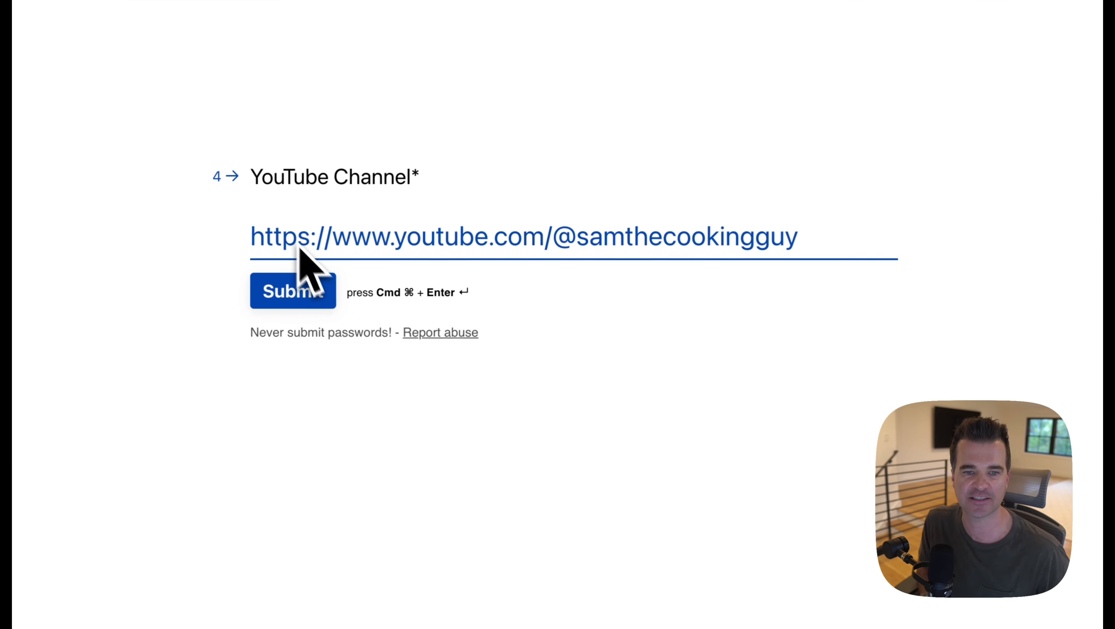
click(308, 293)
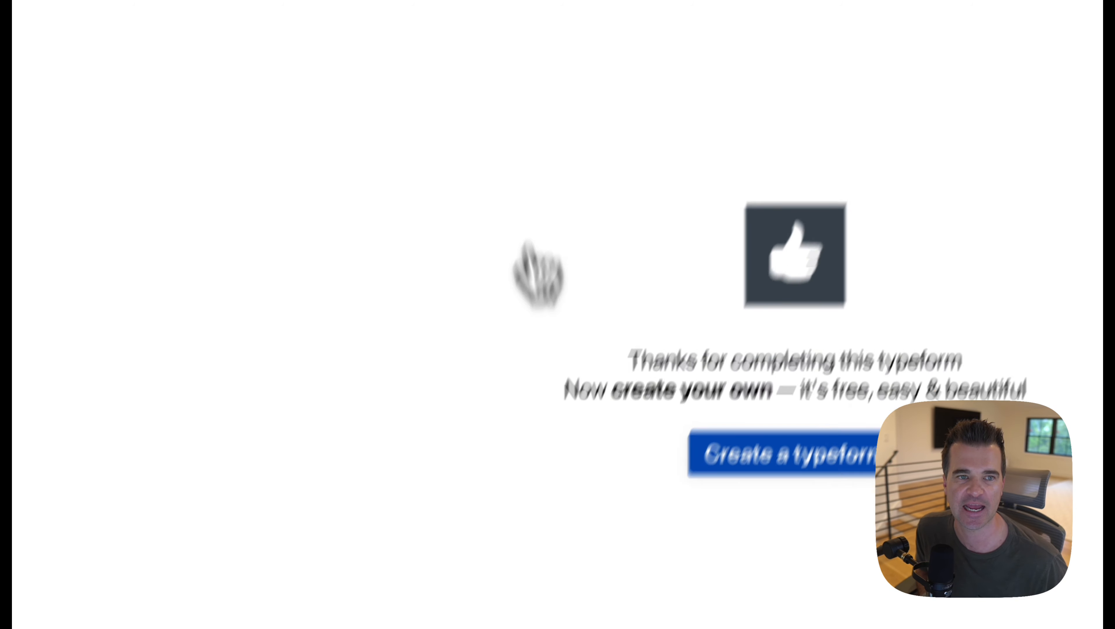
- Open the YouTube Channel Research agent's task for the new submission and inspect its Google Search query
click(448, 33)
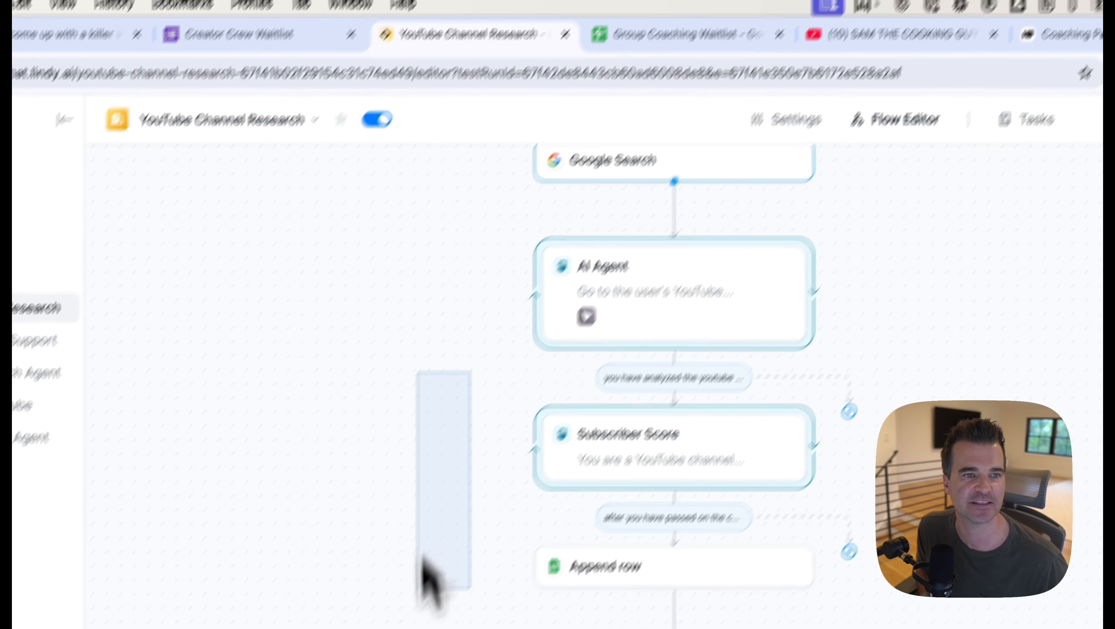
click(1007, 145)
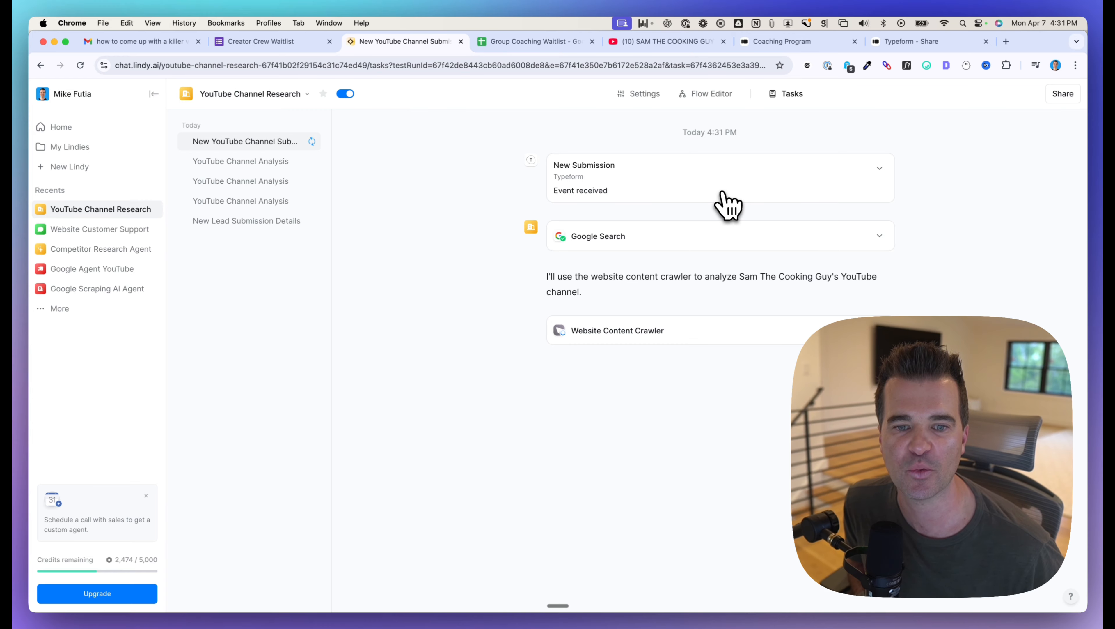
click(689, 190)
click(681, 189)
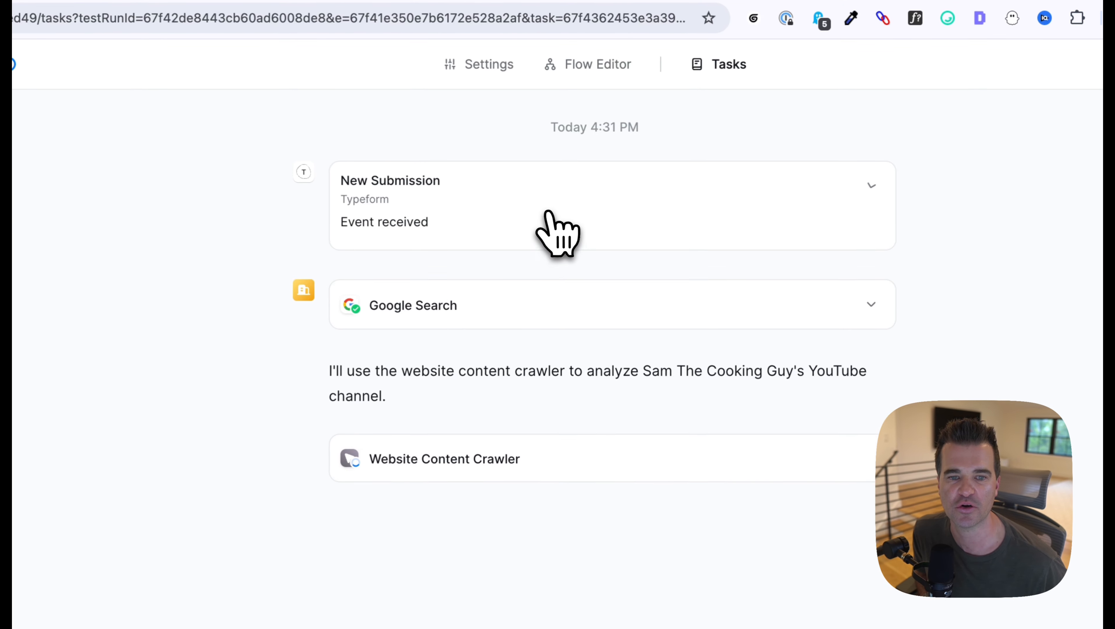
click(553, 299)
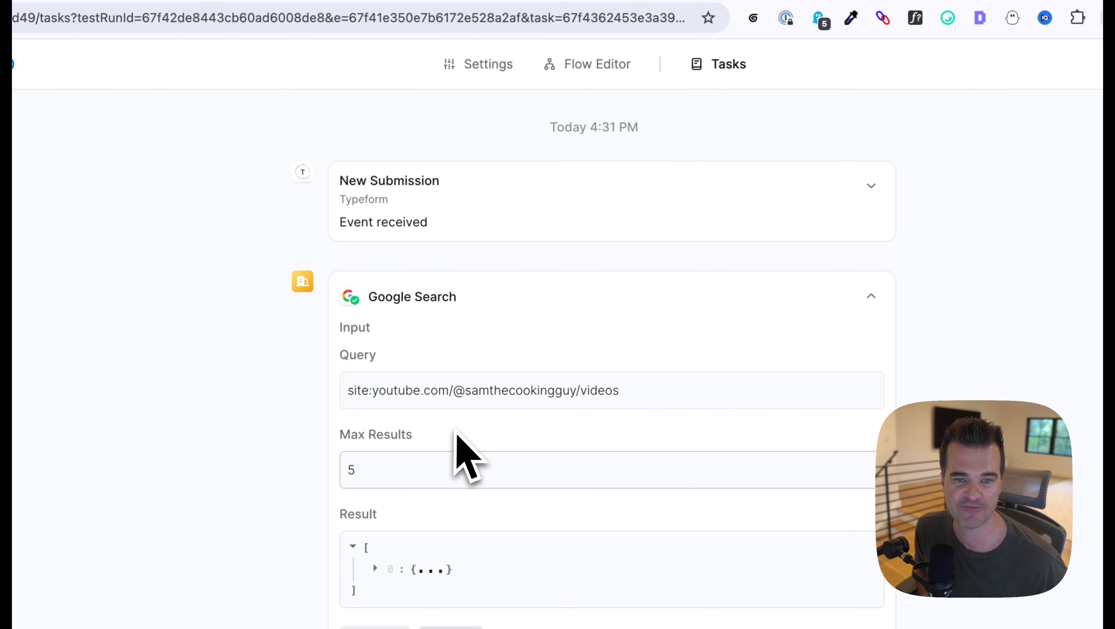
drag(353, 390, 647, 397)
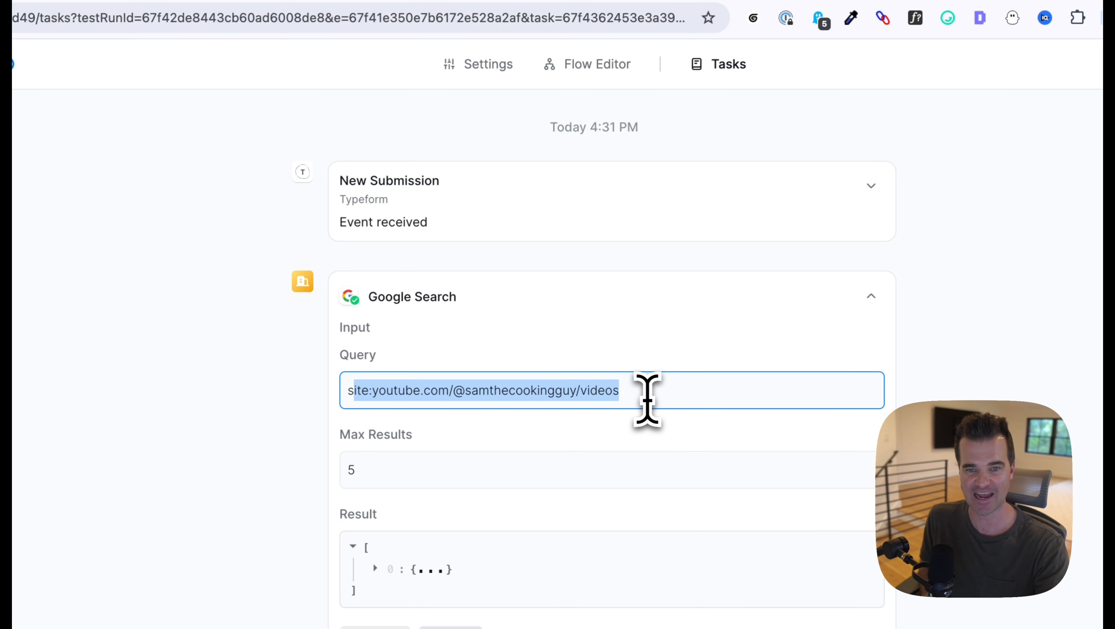
- Look over the Google Search step's maximum results and result in the task run, and collapse its details
scroll(647, 400, down, 5)
click(879, 137)
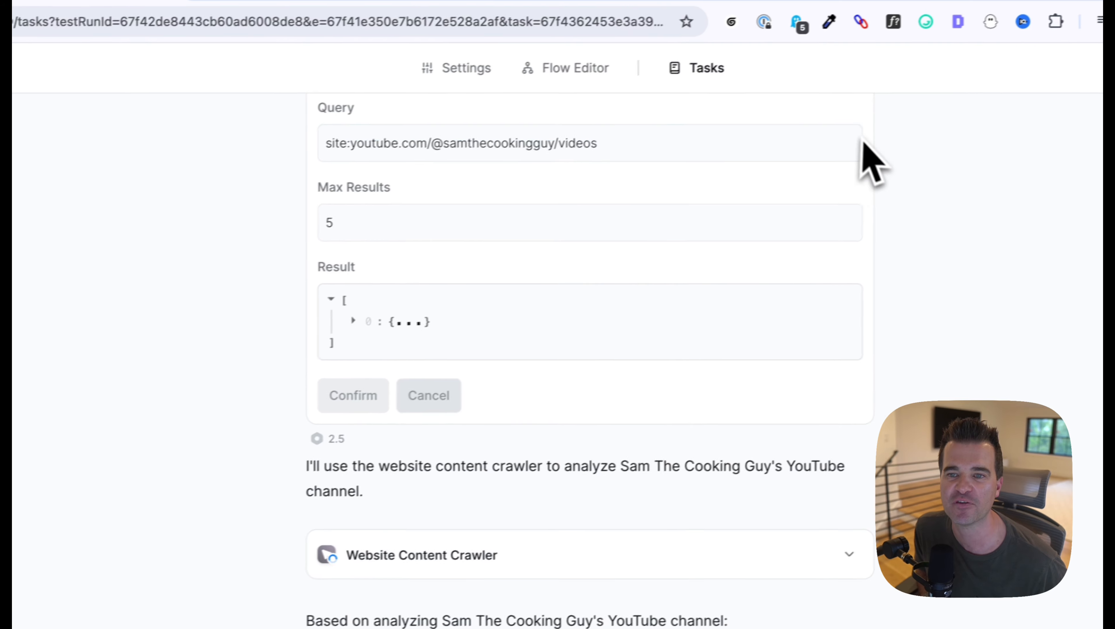
scroll(854, 168, up, 2)
click(850, 113)
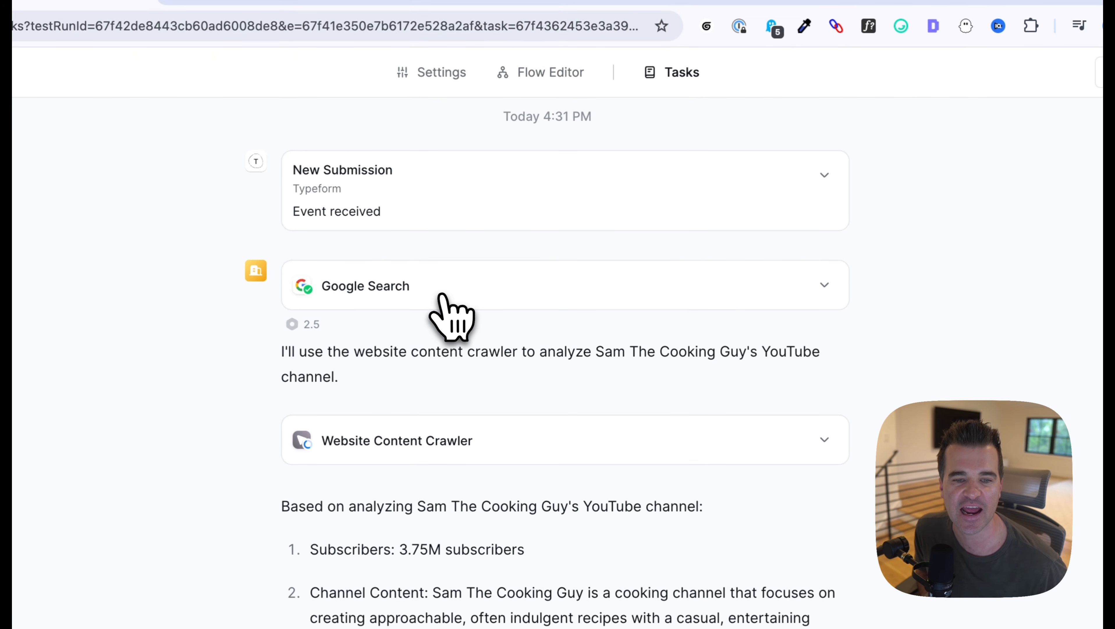
- Expand the Website Content Crawler step, review its input settings up to the start URLs, and collapse it again
scroll(538, 457, down, 1)
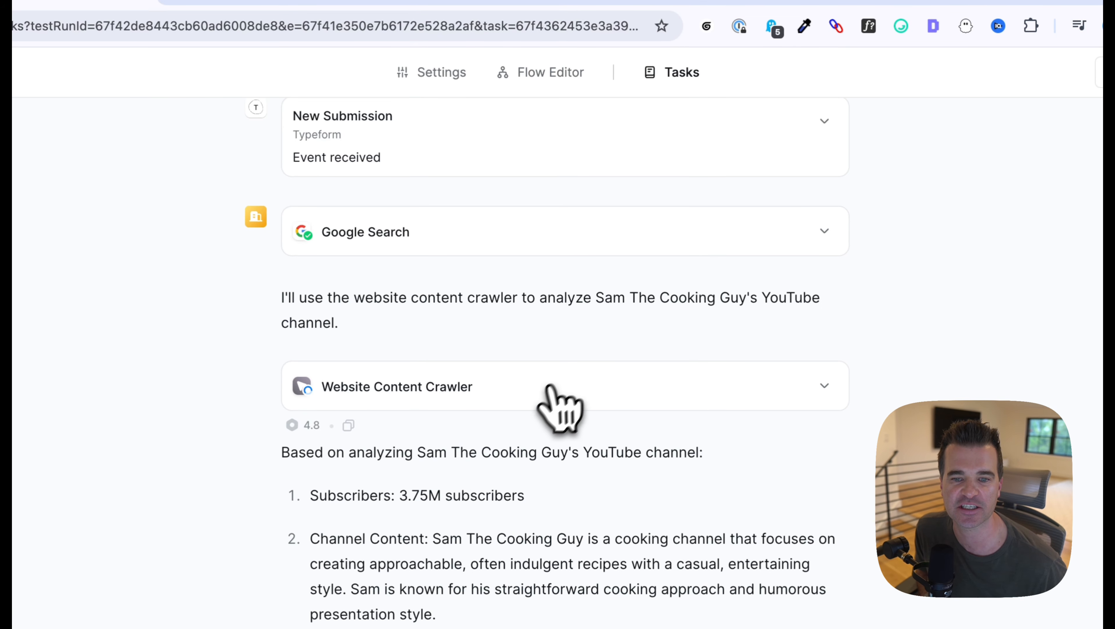
click(565, 374)
scroll(566, 376, up, 15)
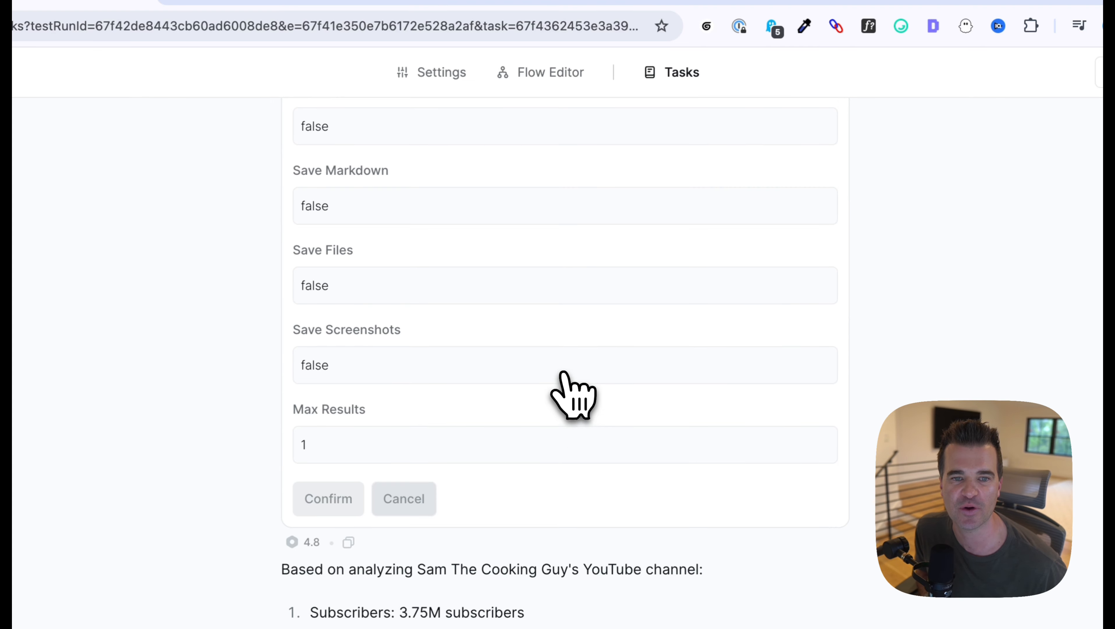
scroll(566, 377, up, 10)
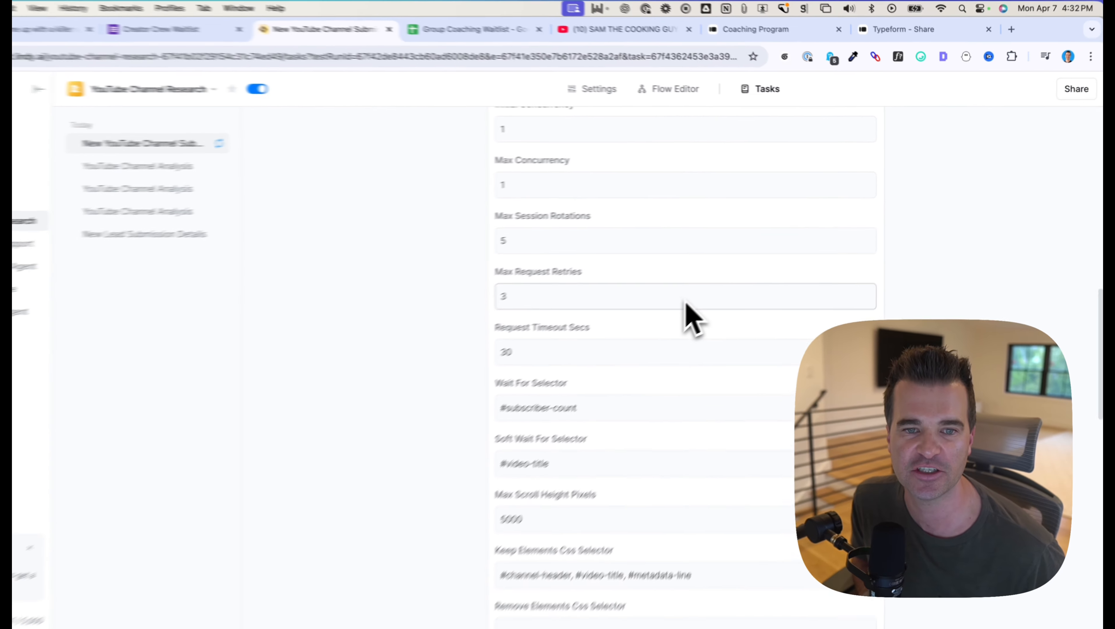
scroll(727, 294, up, 6)
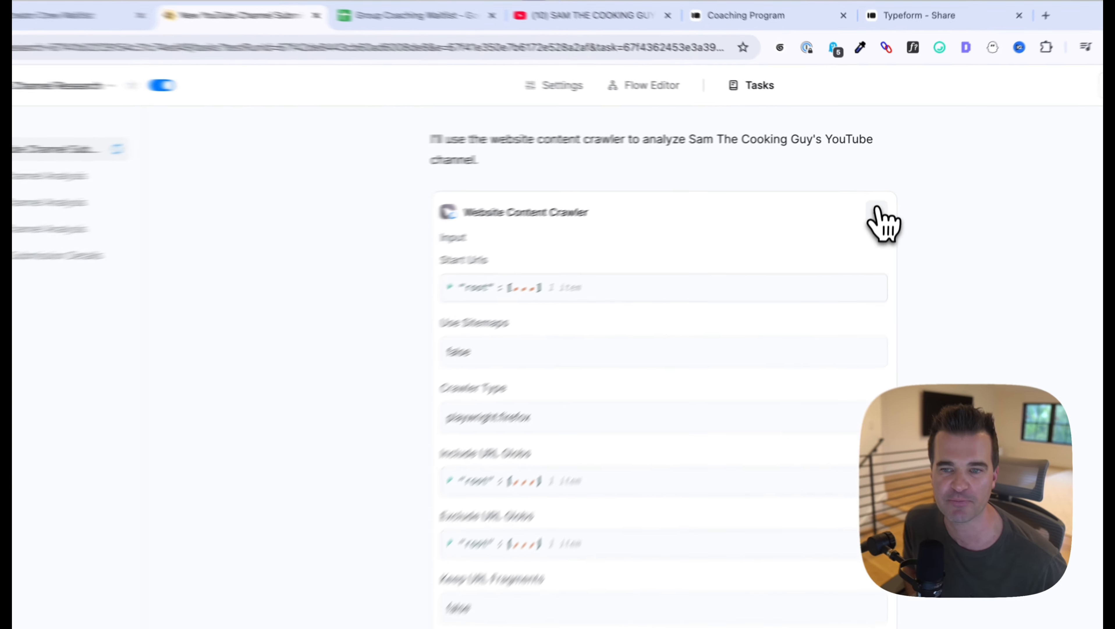
click(877, 211)
- Read the agent's channel analysis of subscribers and views per video, and inspect the values sent by the Append row step
scroll(660, 334, down, 3)
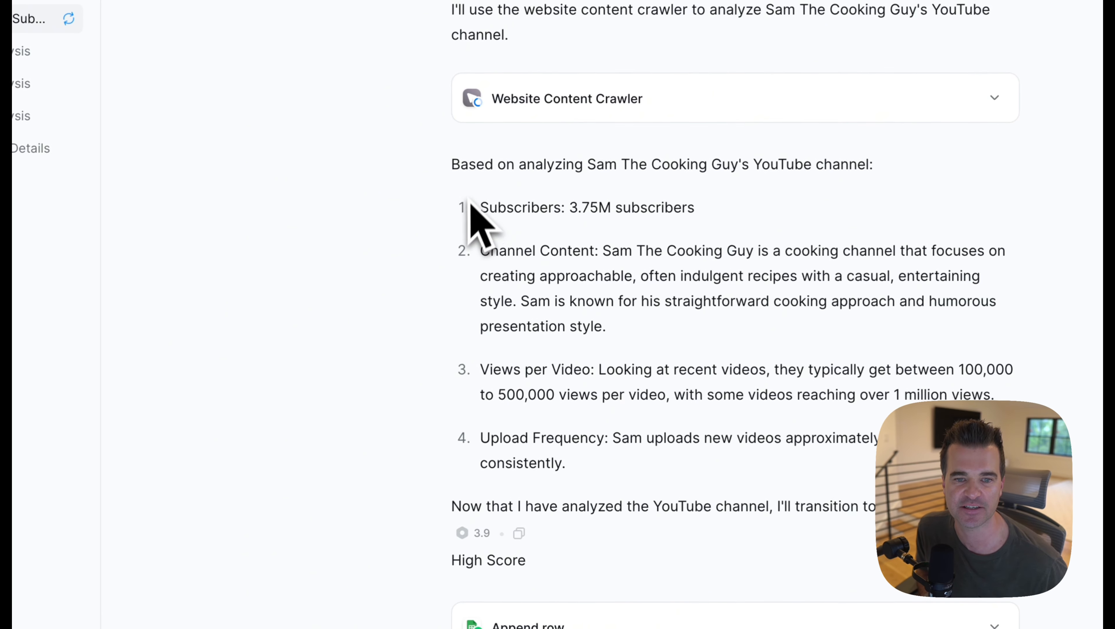
drag(472, 217, 678, 233)
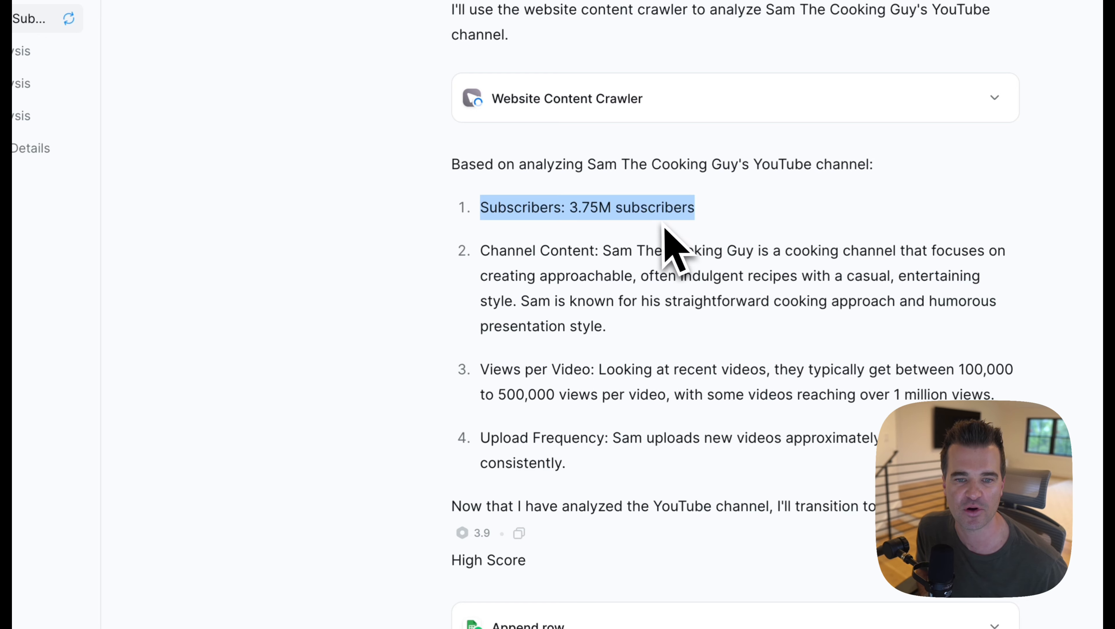
scroll(657, 236, down, 1)
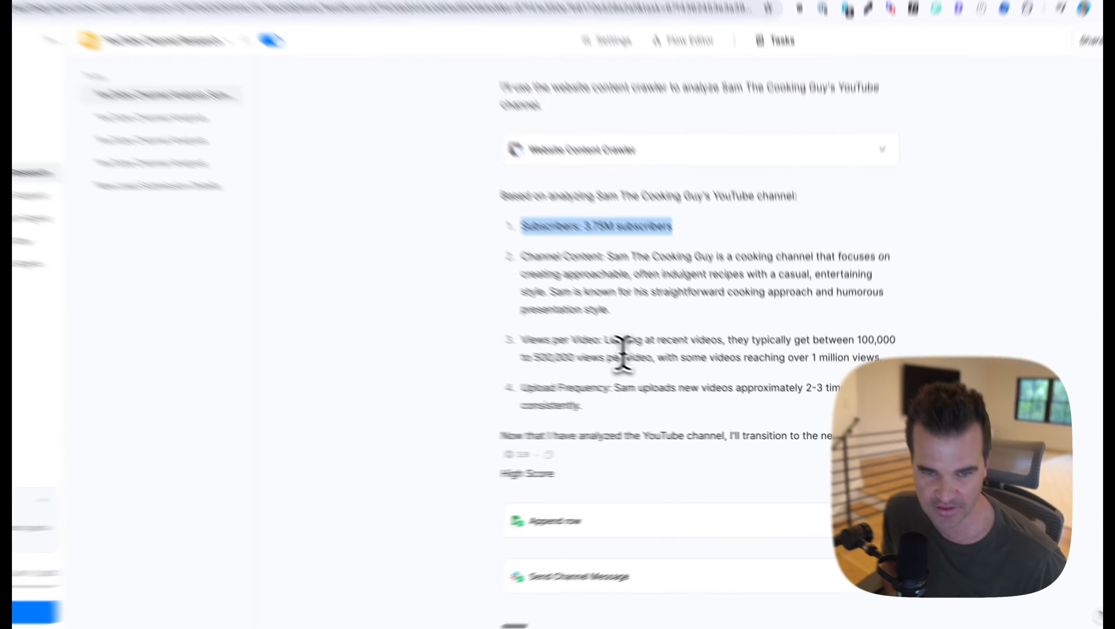
drag(618, 371, 681, 371)
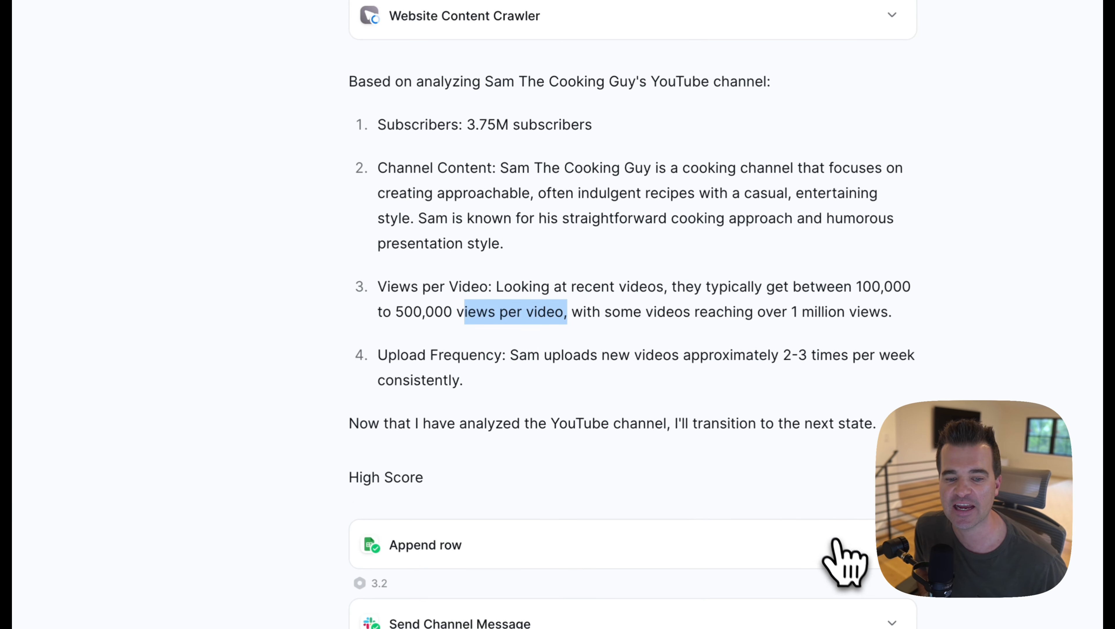
click(843, 560)
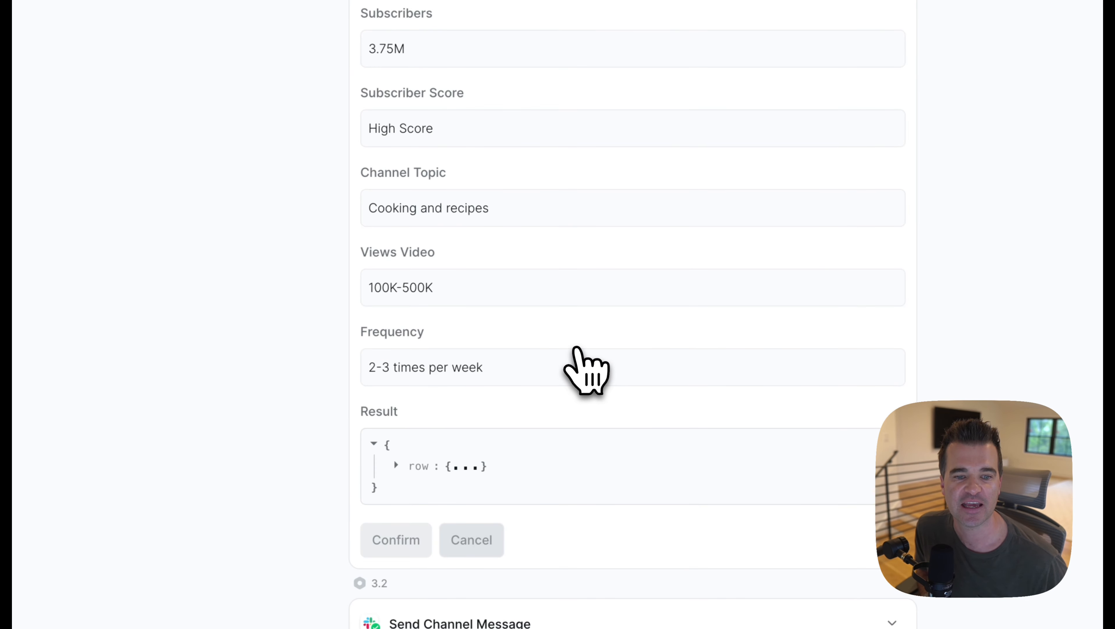
- Switch to the Group Coaching Waitlist spreadsheet and check the new row 3 from the email through the views per video
click(510, 35)
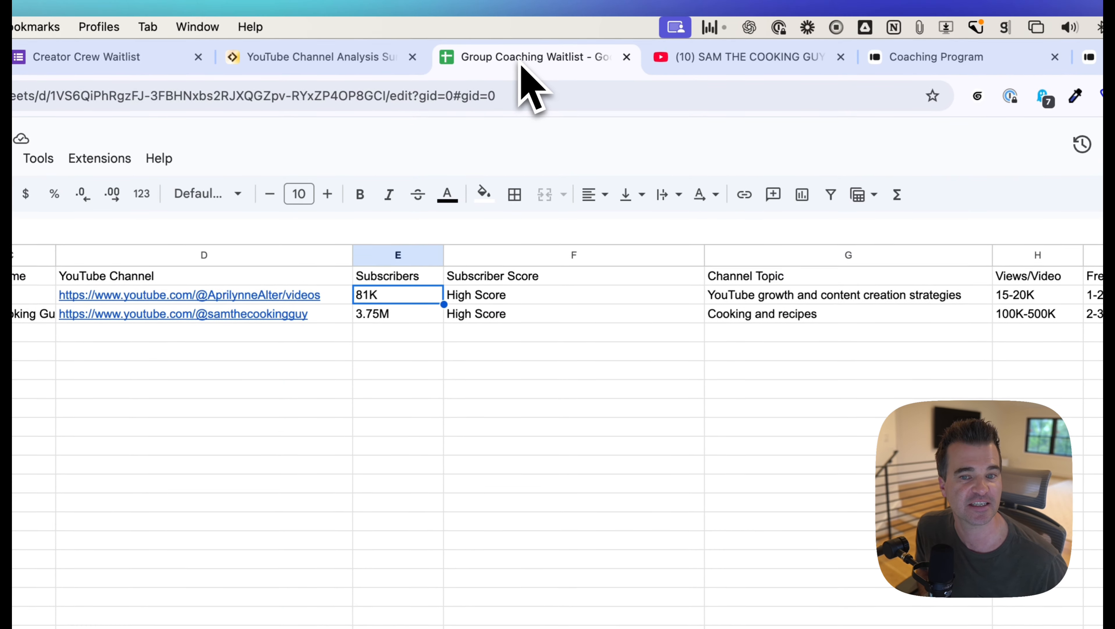
click(496, 521)
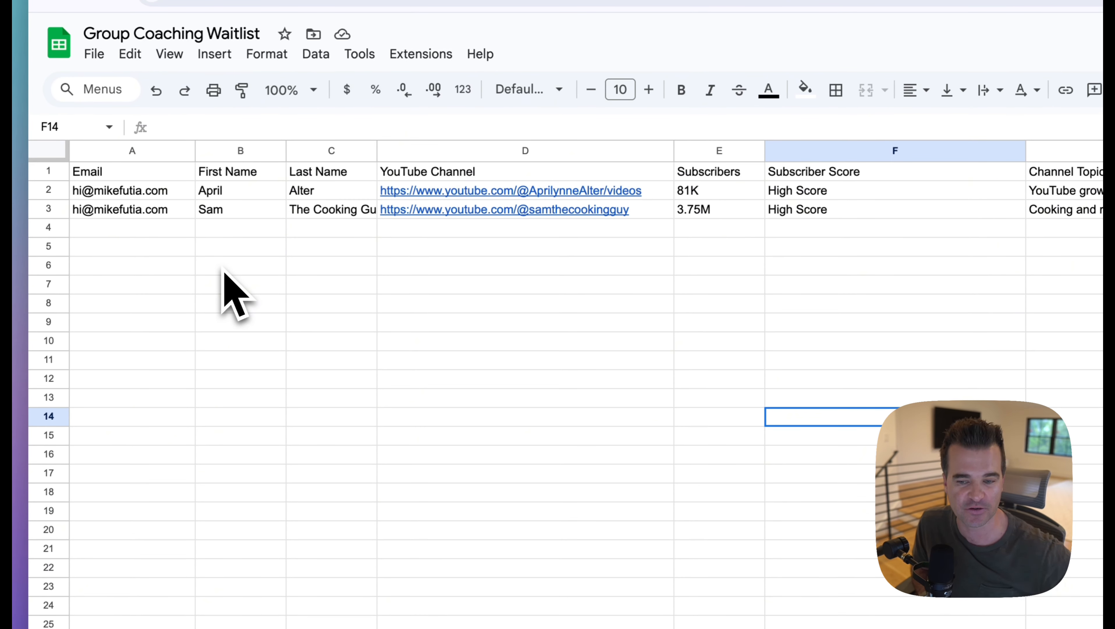
click(120, 210)
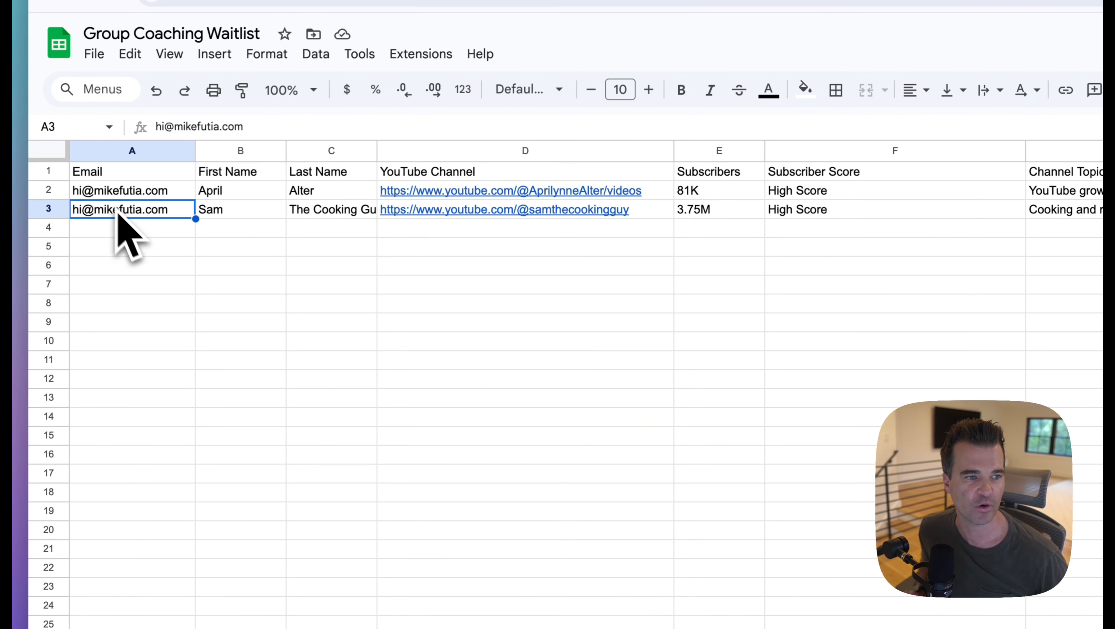
key(Right)
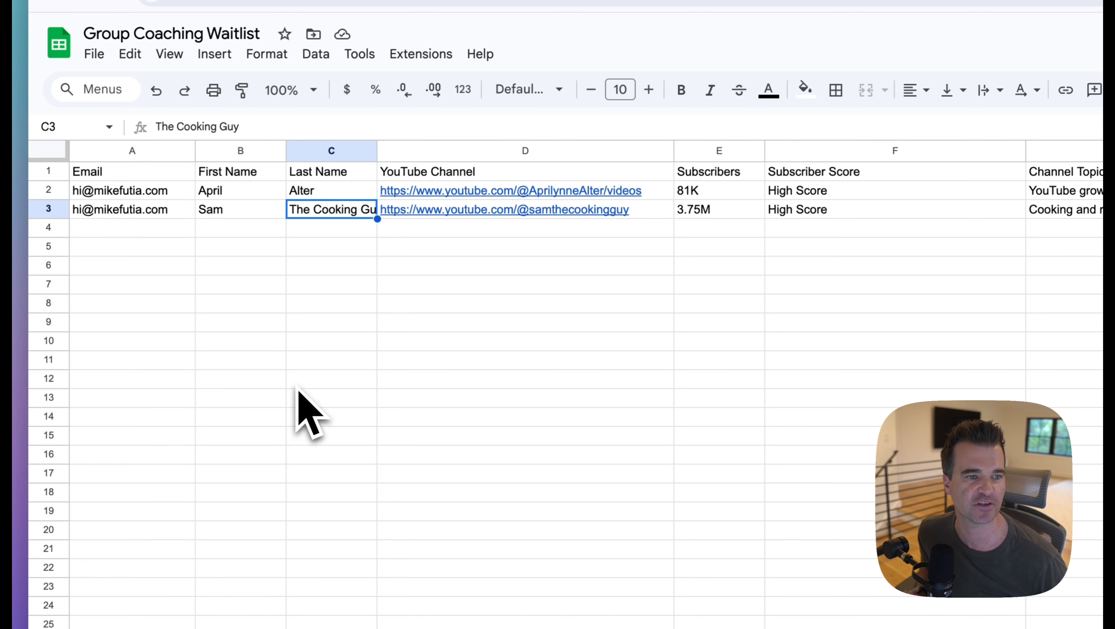
key(Right)
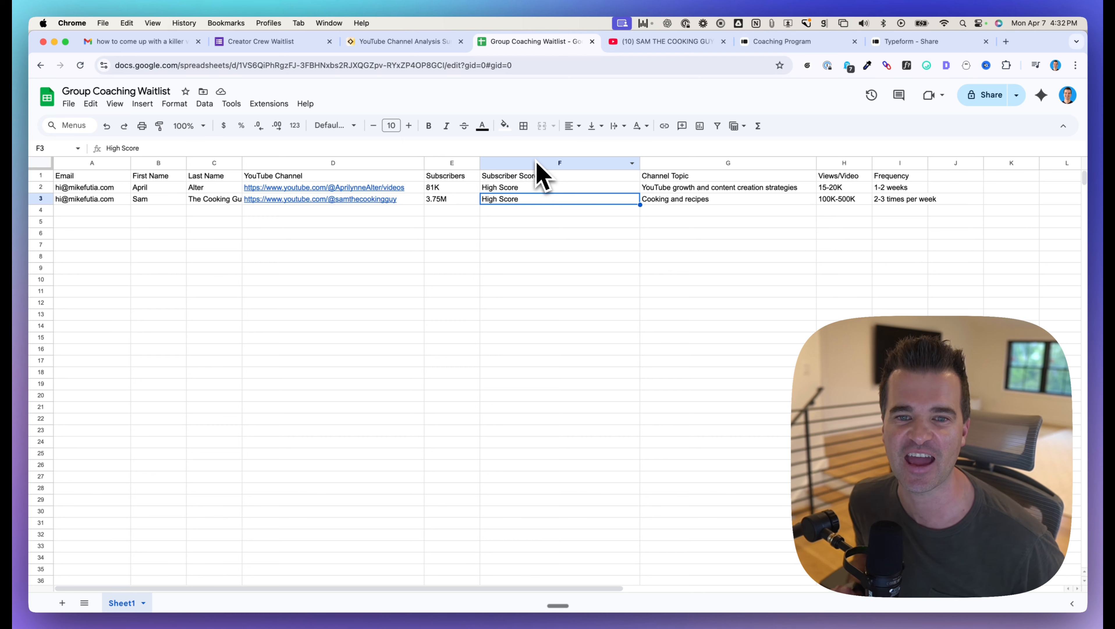
key(Right)
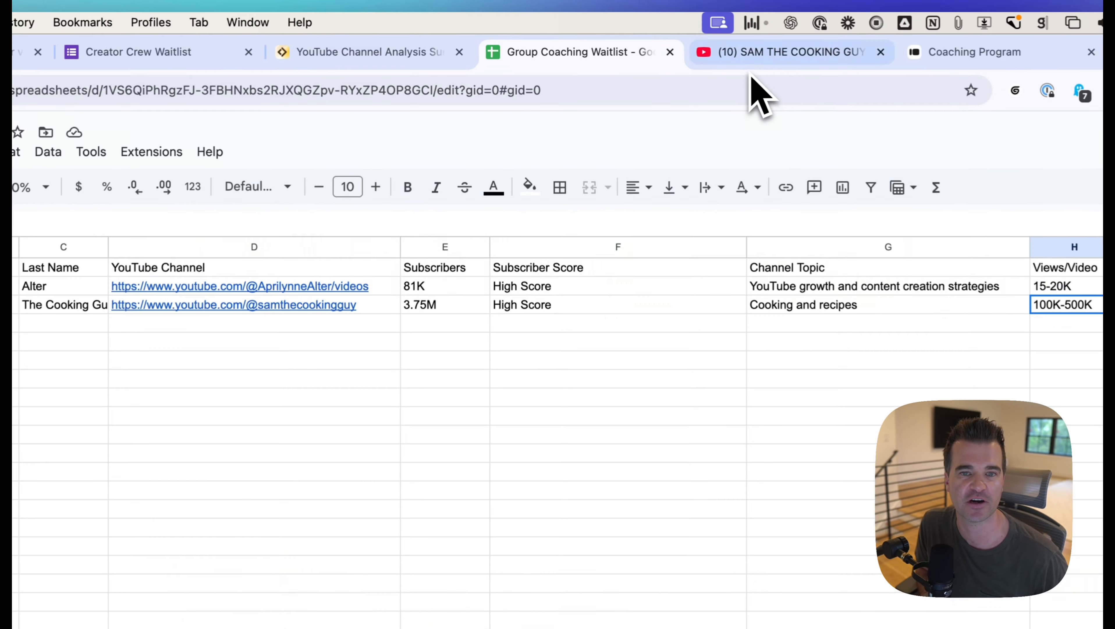
- Browse the Sam the Cooking Guy Videos page on YouTube to check the view counts of recent uploads
click(664, 41)
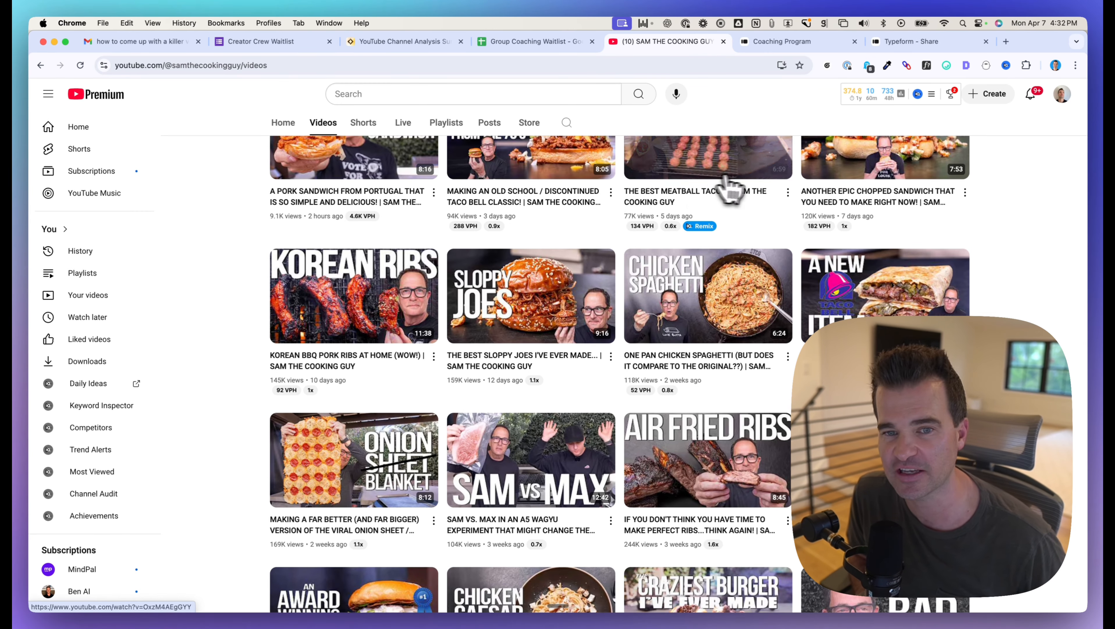
scroll(820, 314, down, 2)
scroll(819, 314, down, 2)
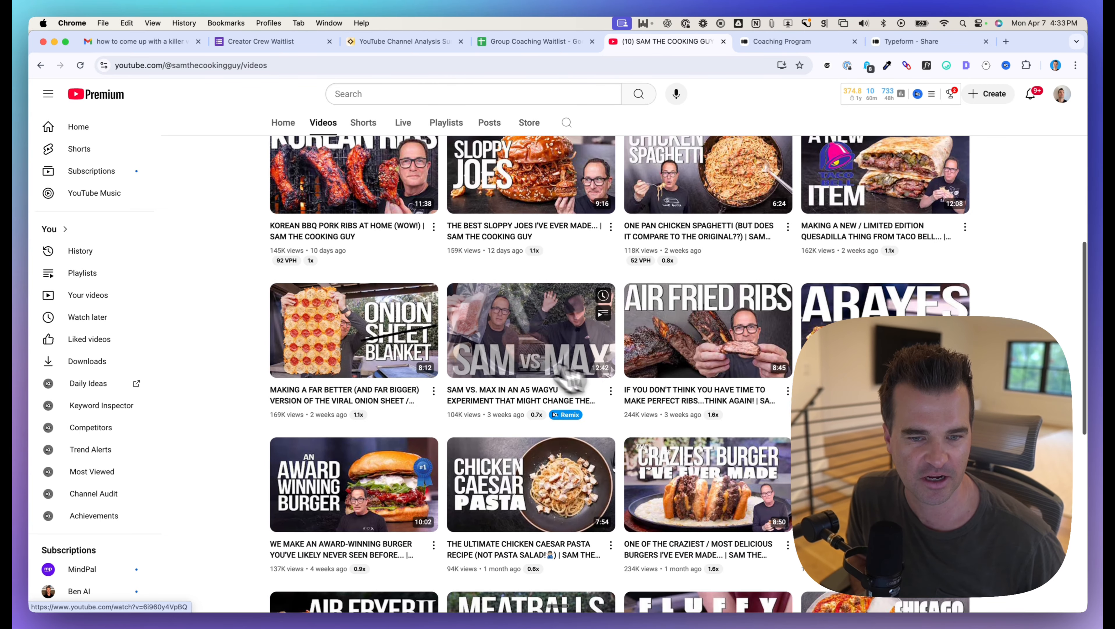
scroll(400, 372, down, 1)
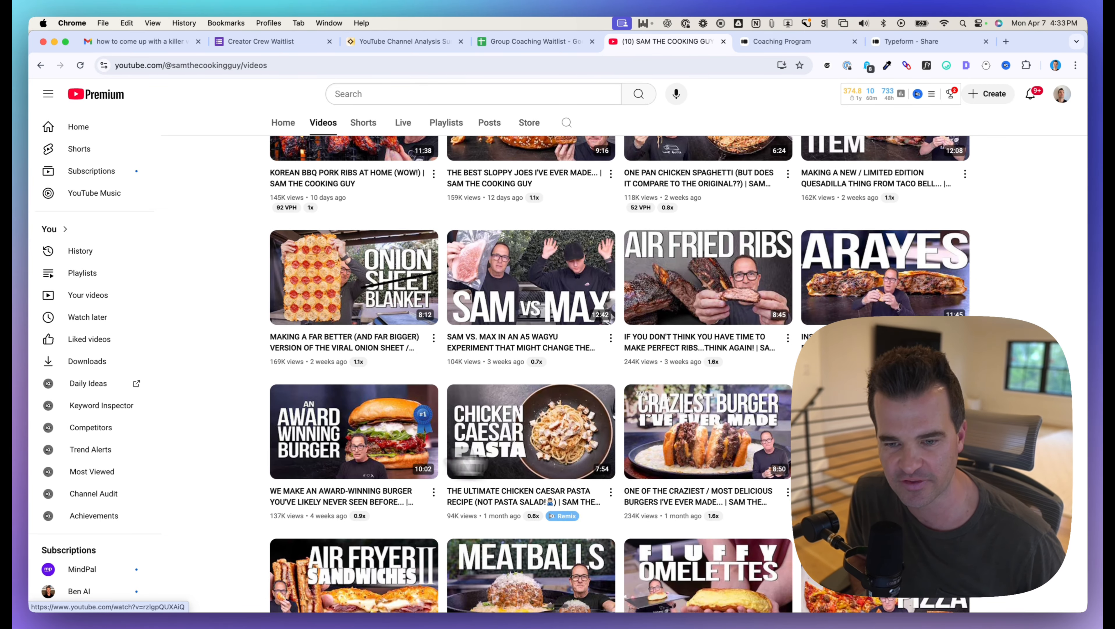
scroll(725, 466, down, 2)
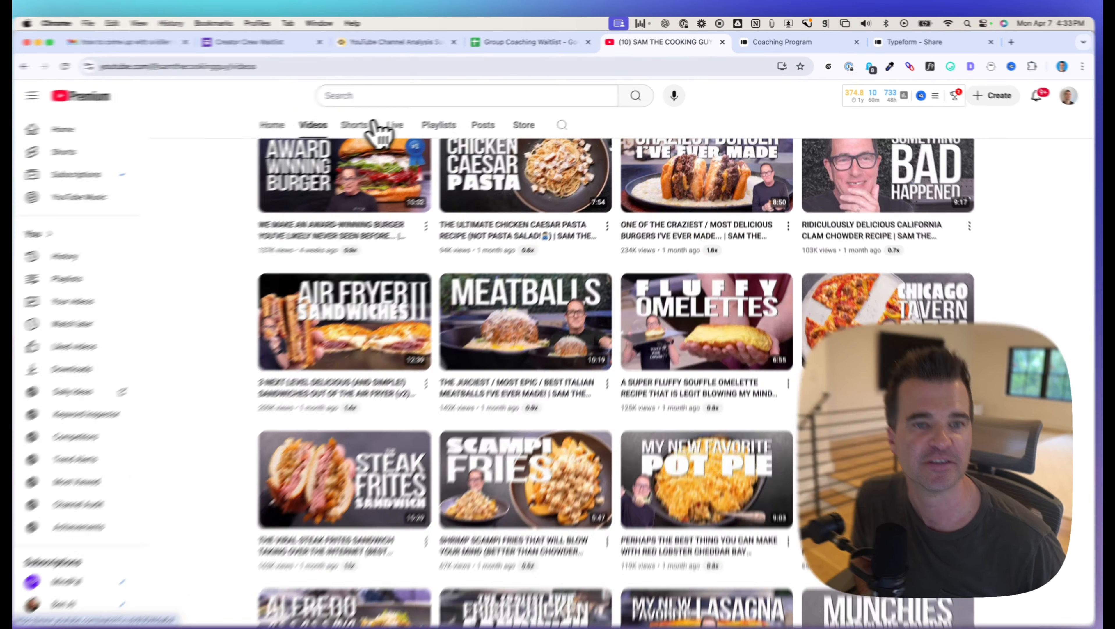
- Compare the upload frequency in the waitlist spreadsheet with the dates of the channel's latest videos and return to the spreadsheet
click(528, 41)
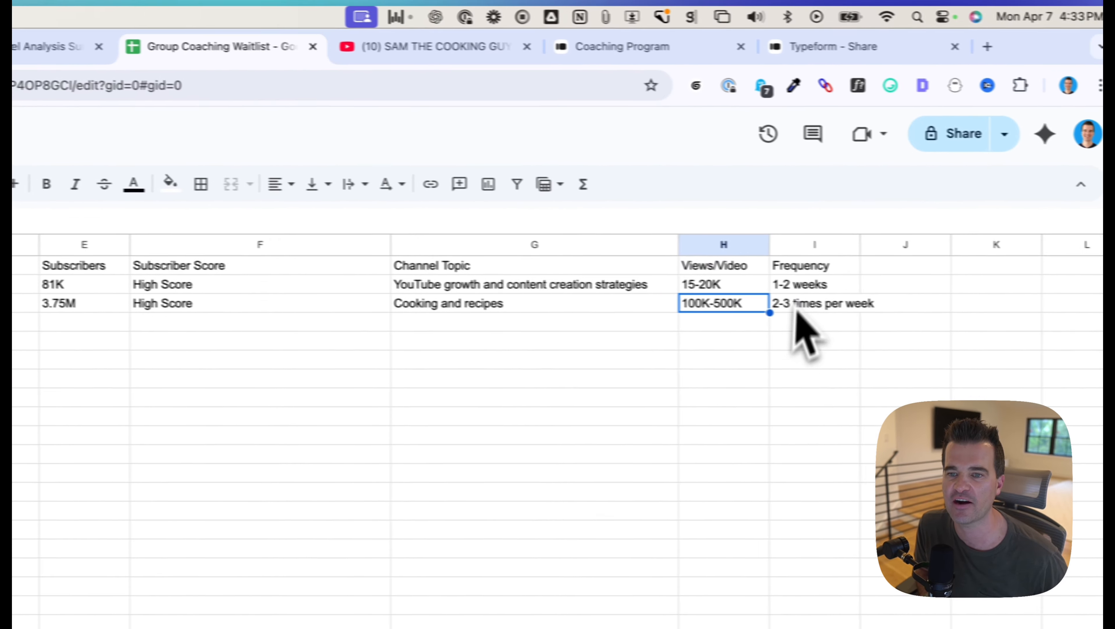
click(414, 47)
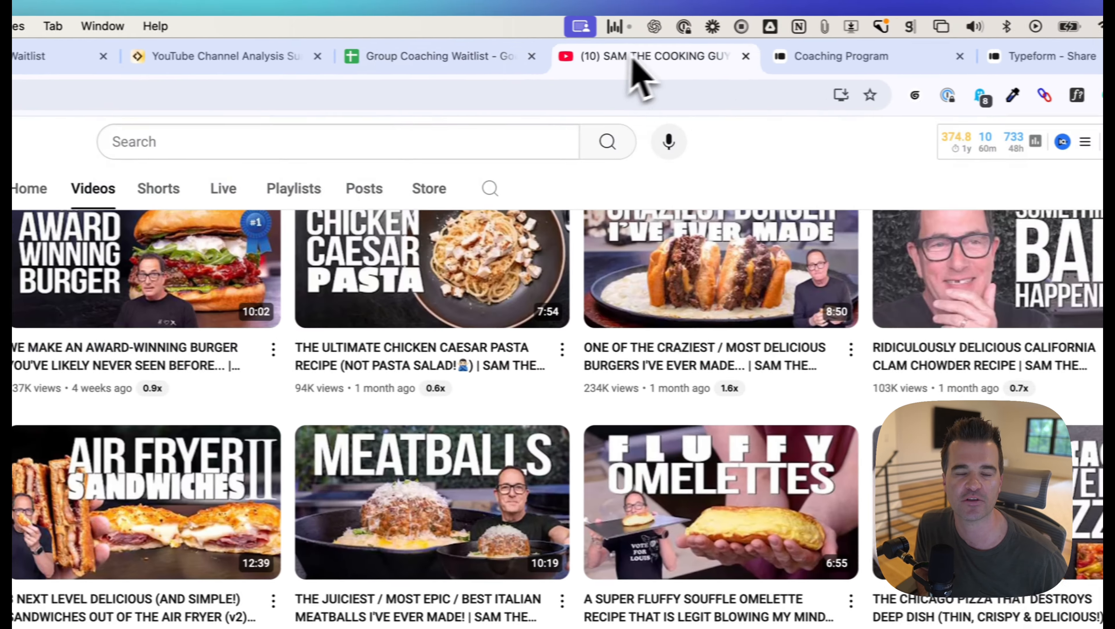
scroll(568, 466, up, 10)
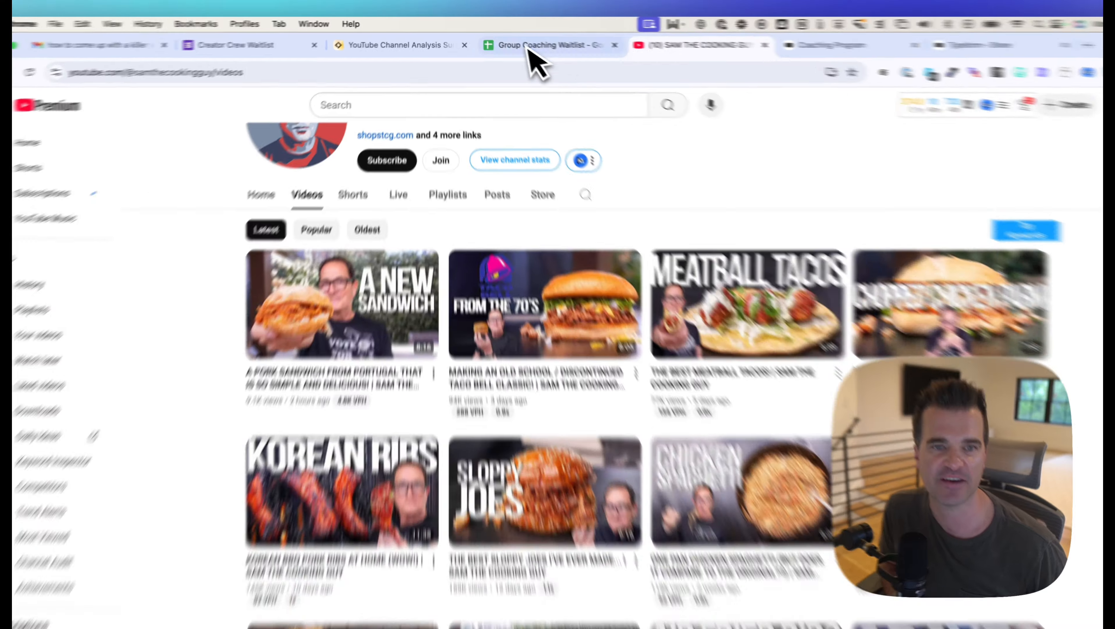
click(528, 42)
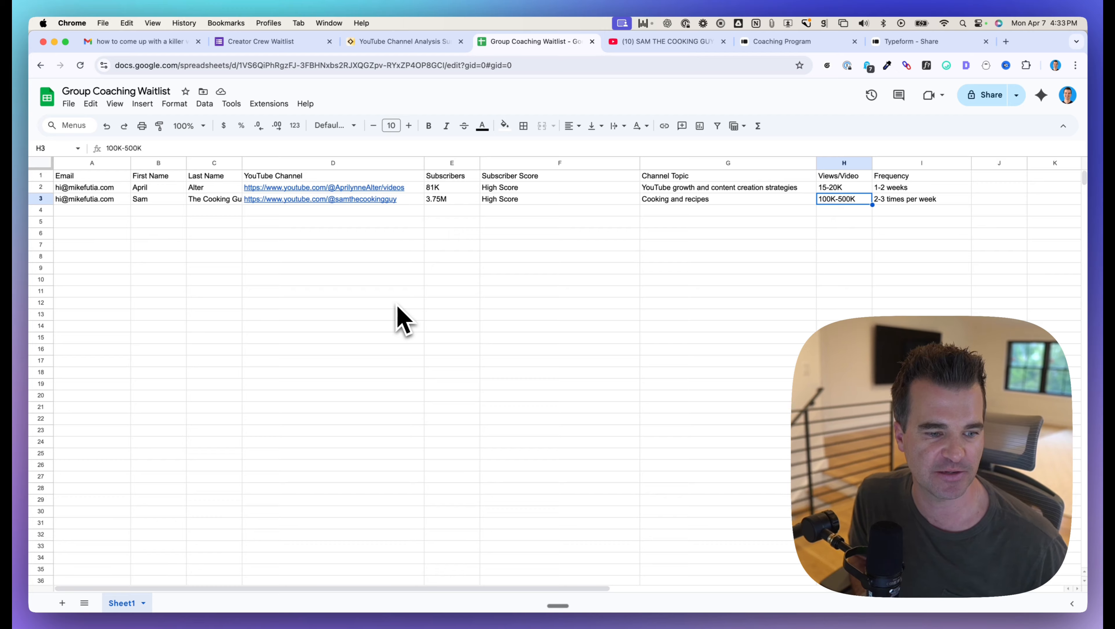
- Switch to Slack and read the YouTube Channel Research application summary in the lindy-demo channel, including niche, subscribers, score and channel metrics
key(super+Tab)
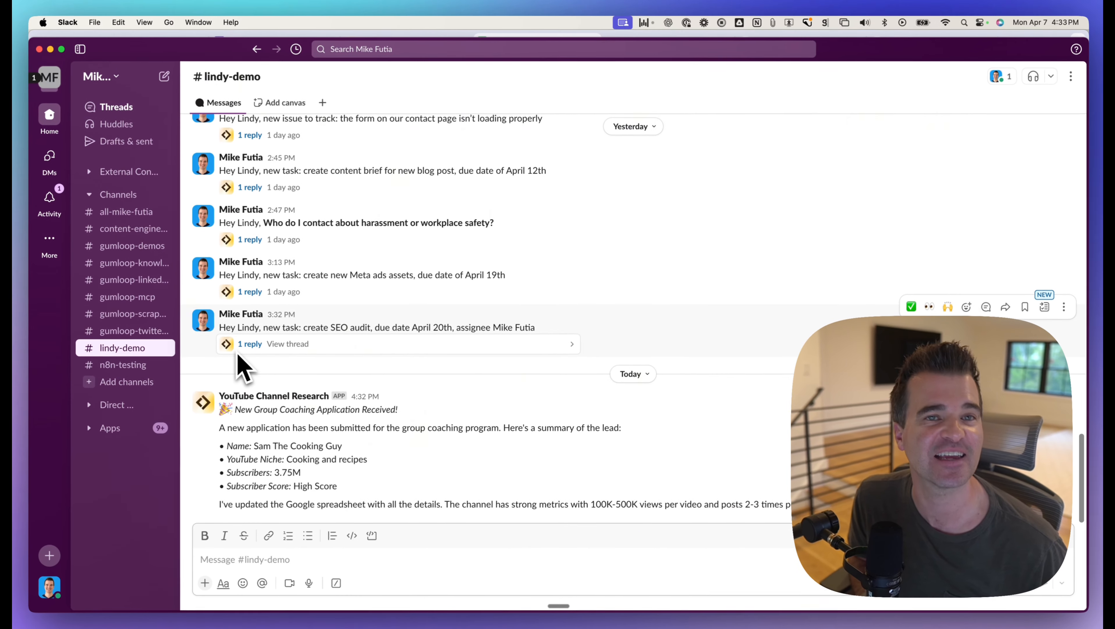
click(244, 395)
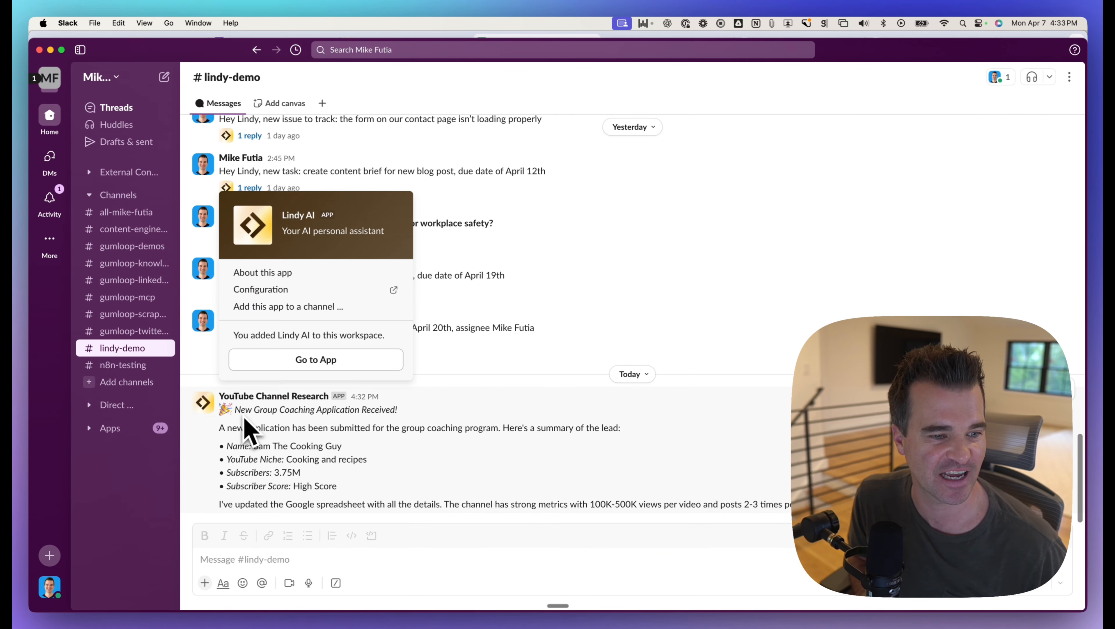
click(242, 417)
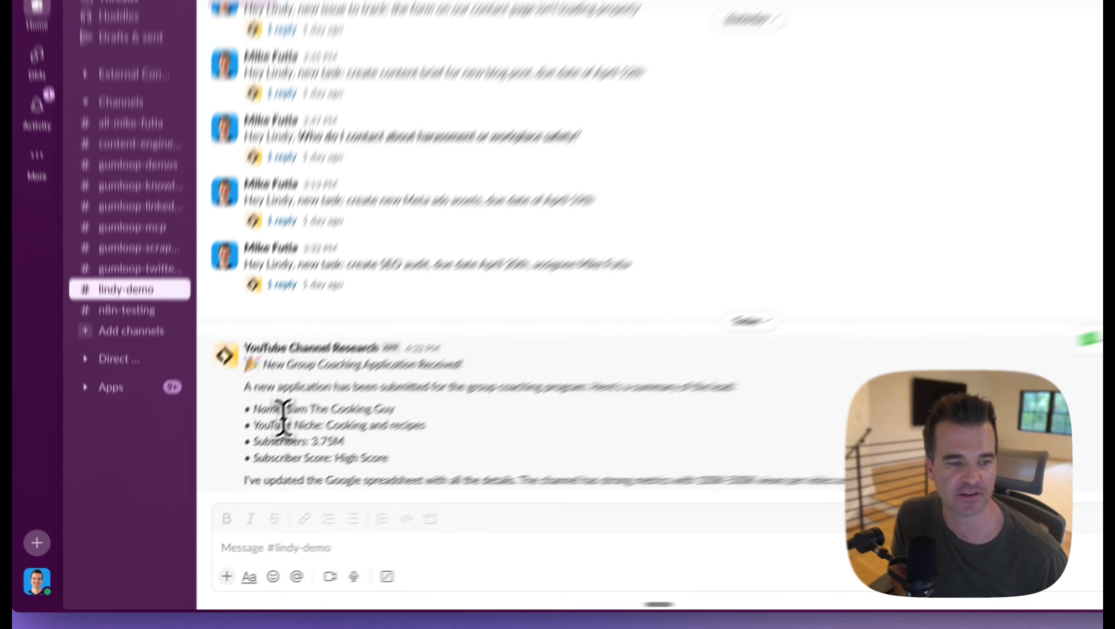
drag(251, 447, 388, 451)
drag(315, 459, 388, 462)
double_click(411, 384)
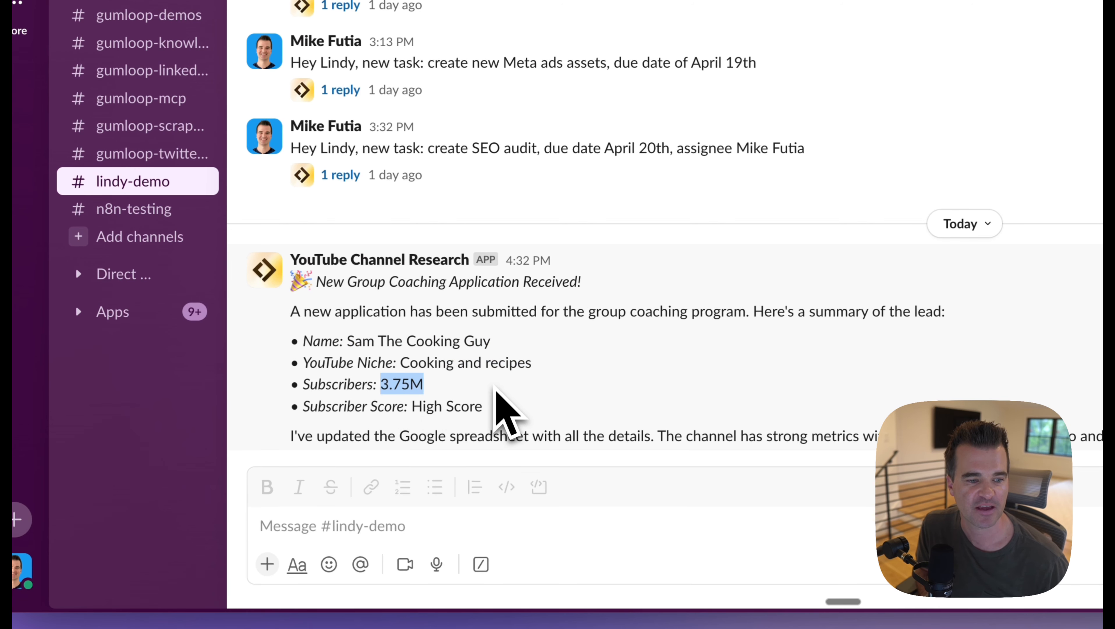
drag(404, 406, 484, 407)
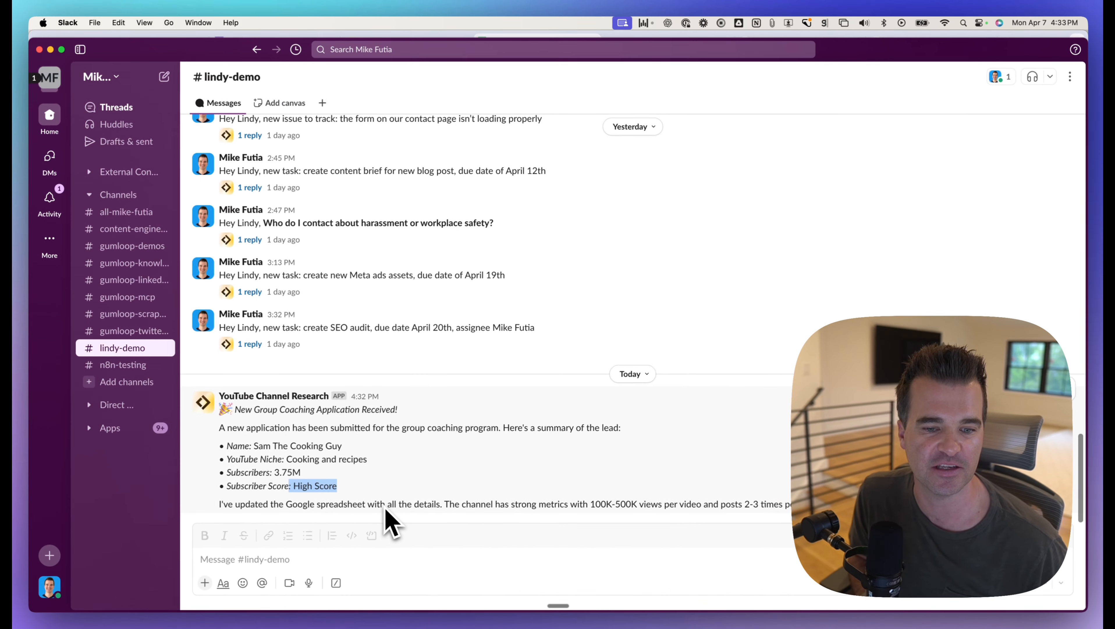
drag(539, 505, 862, 511)
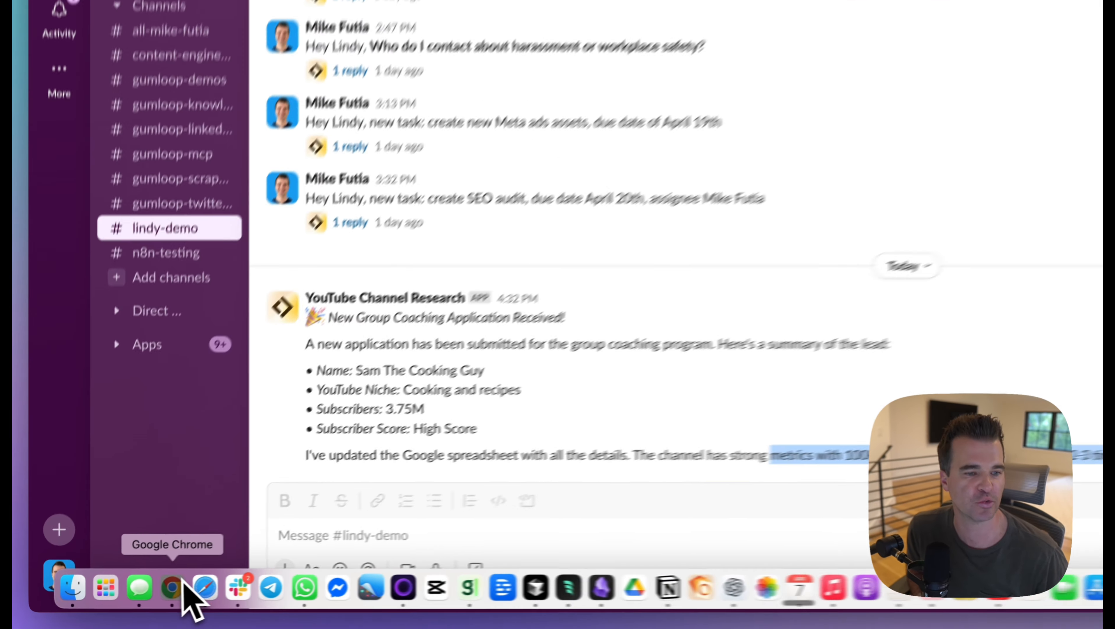
- Return to Chrome and create a new Lindy from scratch
click(172, 606)
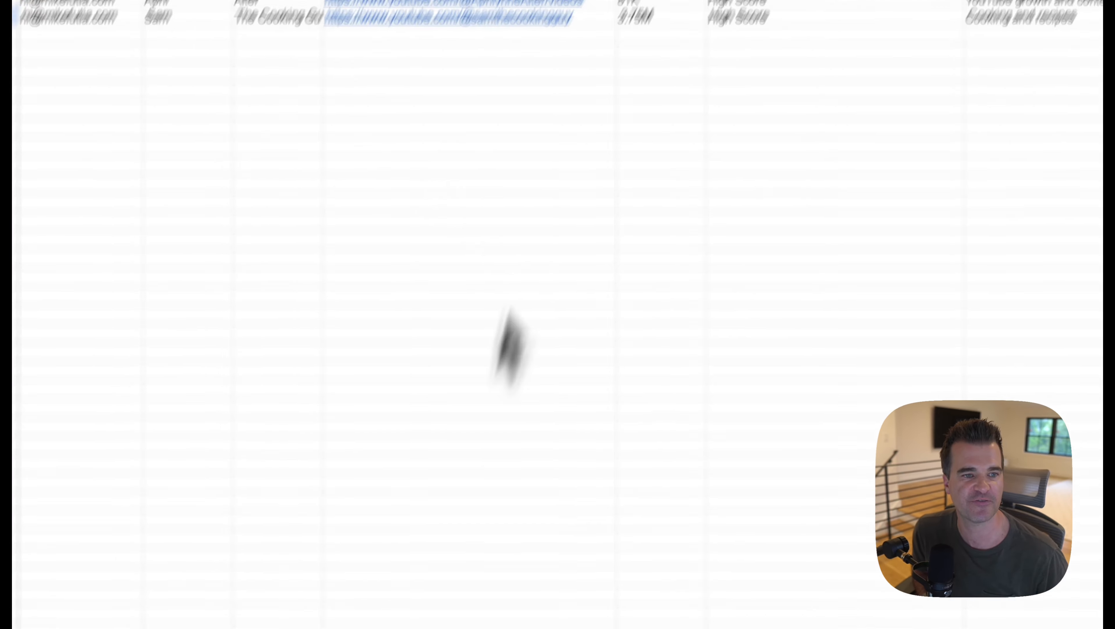
click(519, 261)
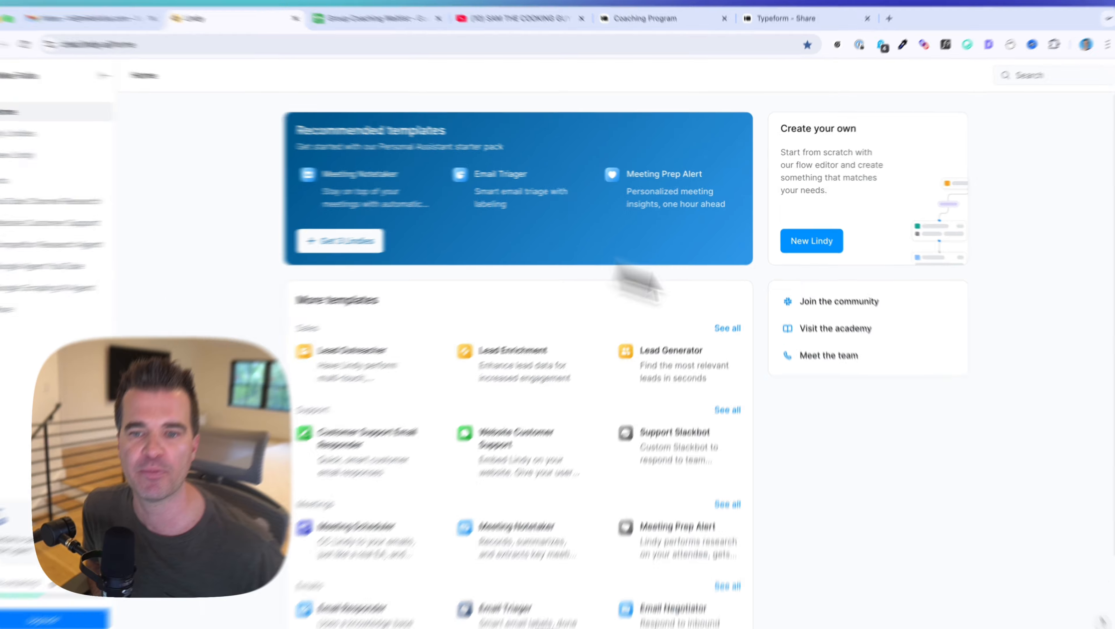
click(808, 238)
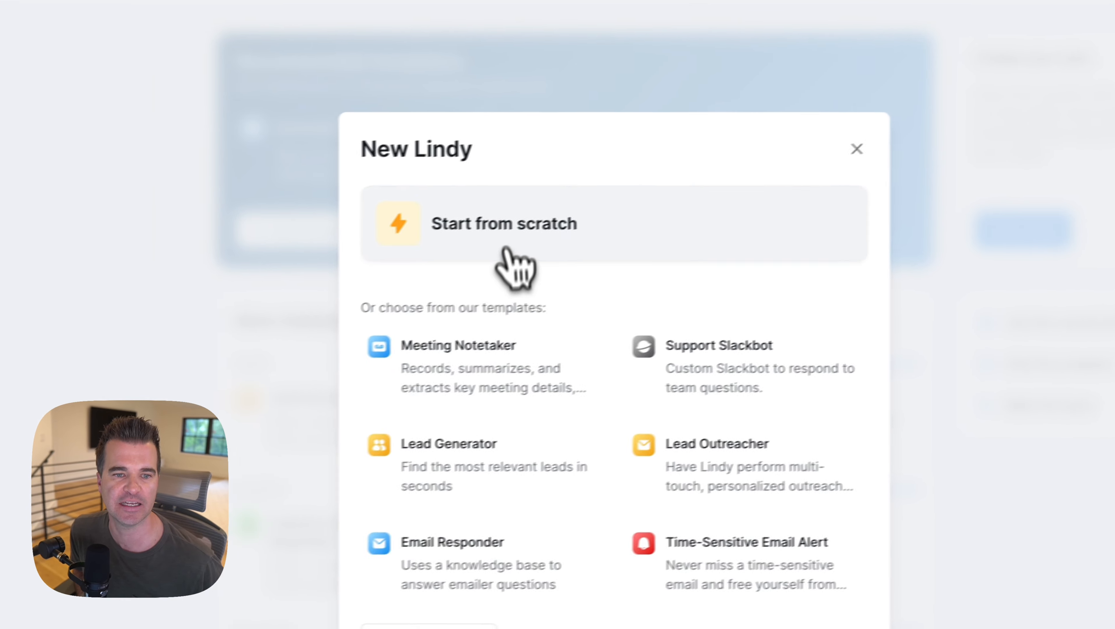
click(319, 286)
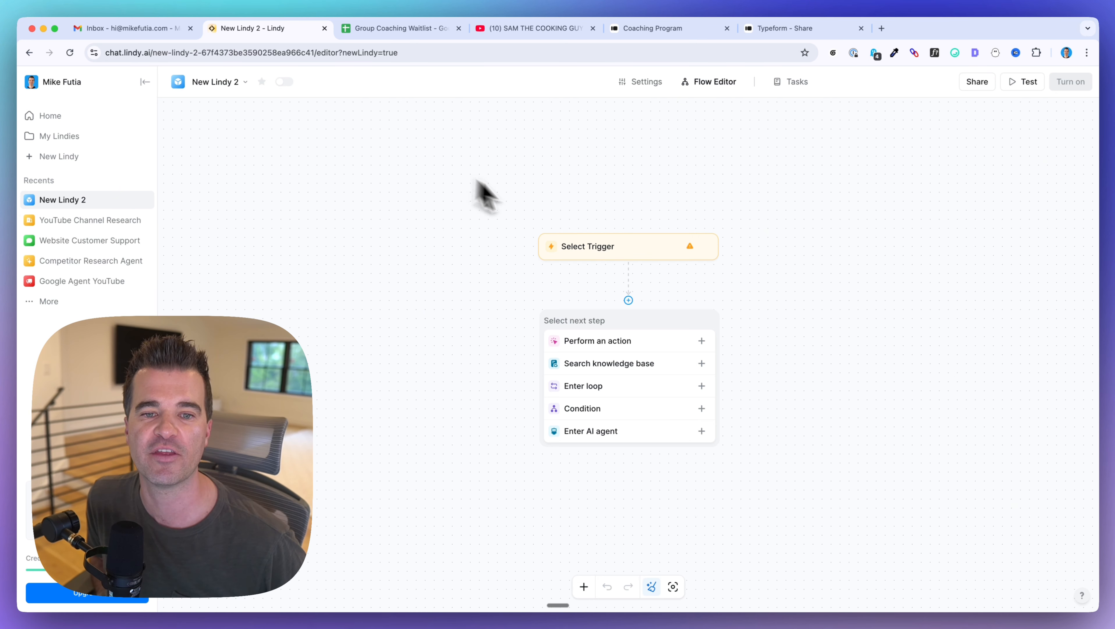
- Set the Lindy's trigger to Typeform's New Submission
click(597, 247)
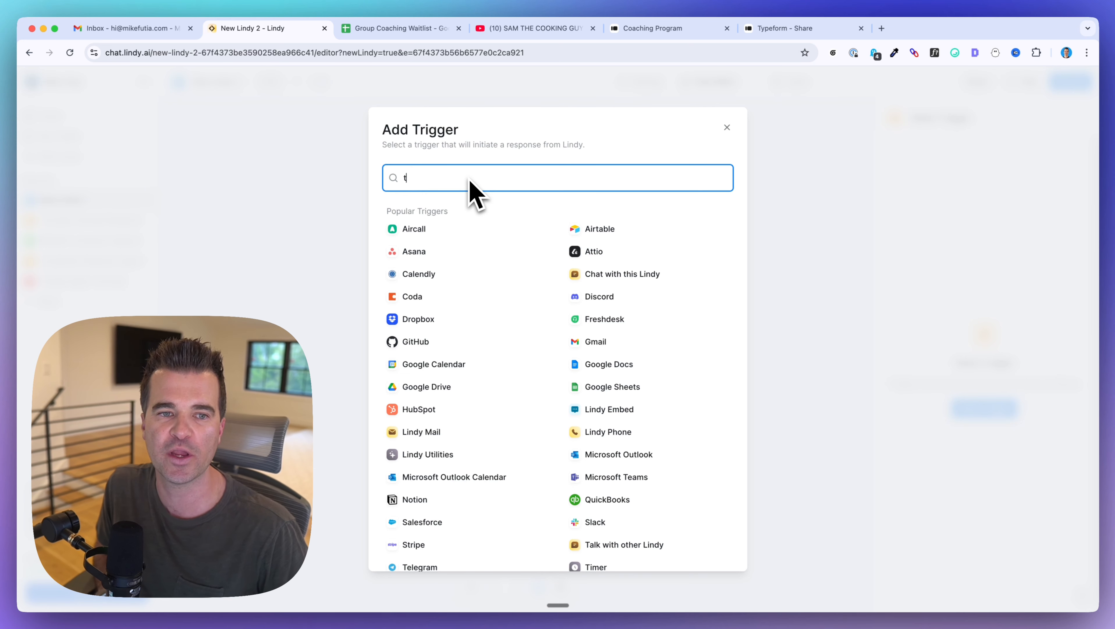
text(typeform)
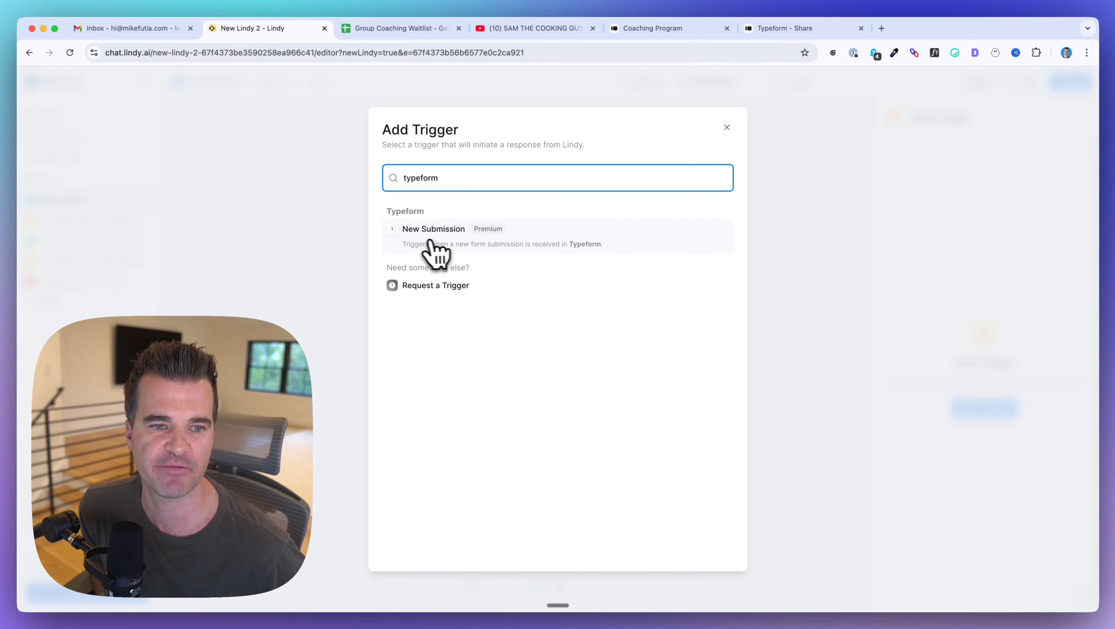
click(423, 239)
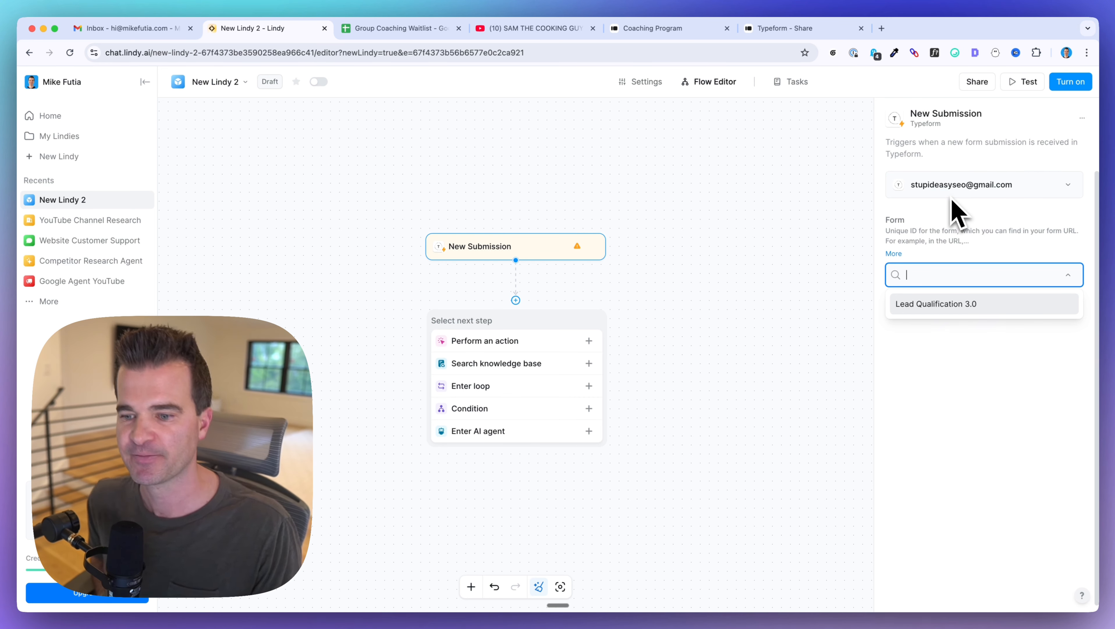
- Switch the trigger to the other connected Typeform account and choose the Coaching Program form
click(969, 194)
click(966, 189)
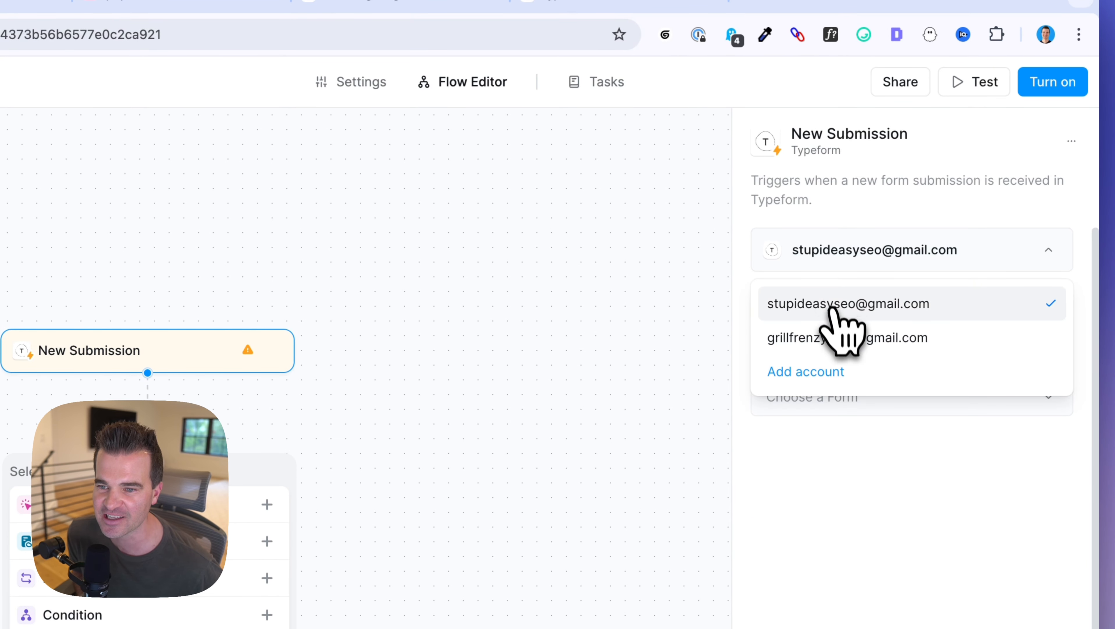
click(841, 340)
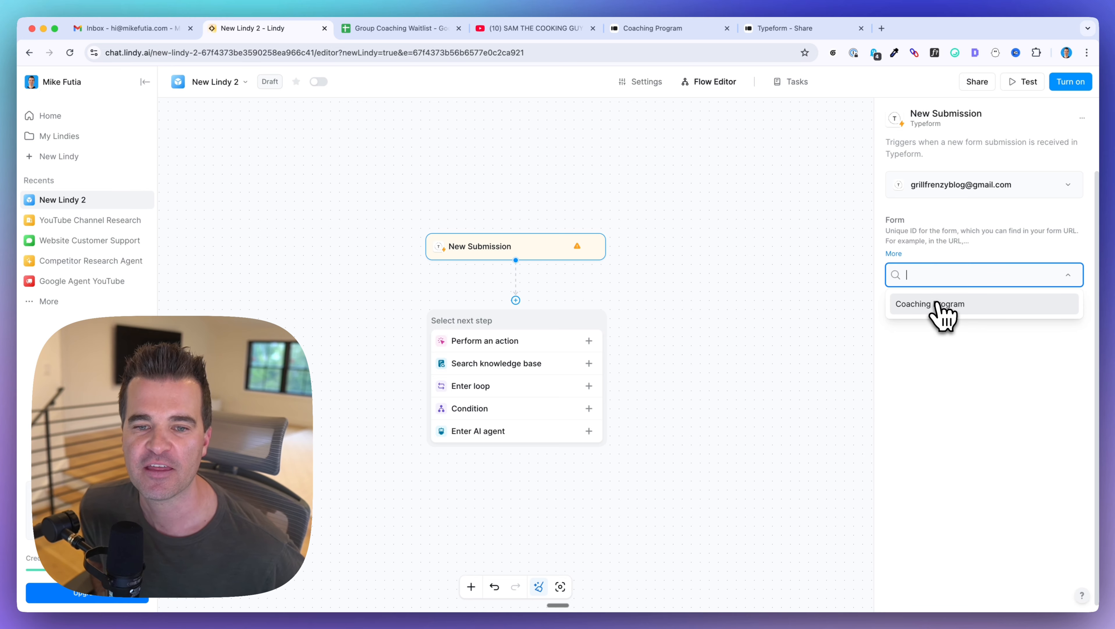
click(940, 308)
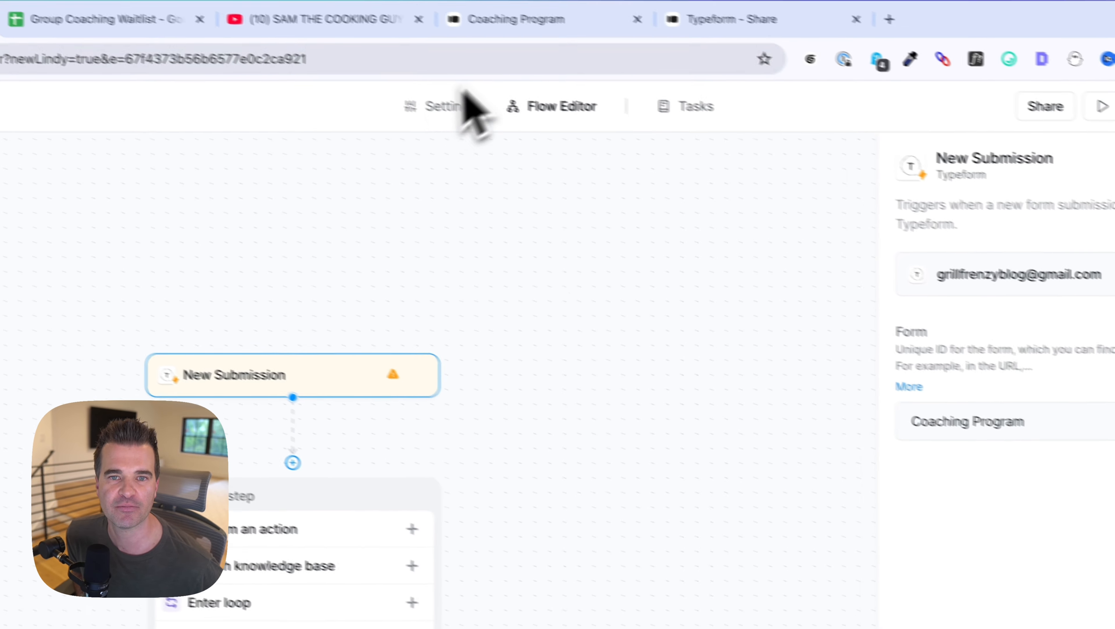
- Review the First Name, Last Name, Email and YouTube Channel questions of the Coaching Program form in Typeform and return to the Lindy editor
click(509, 17)
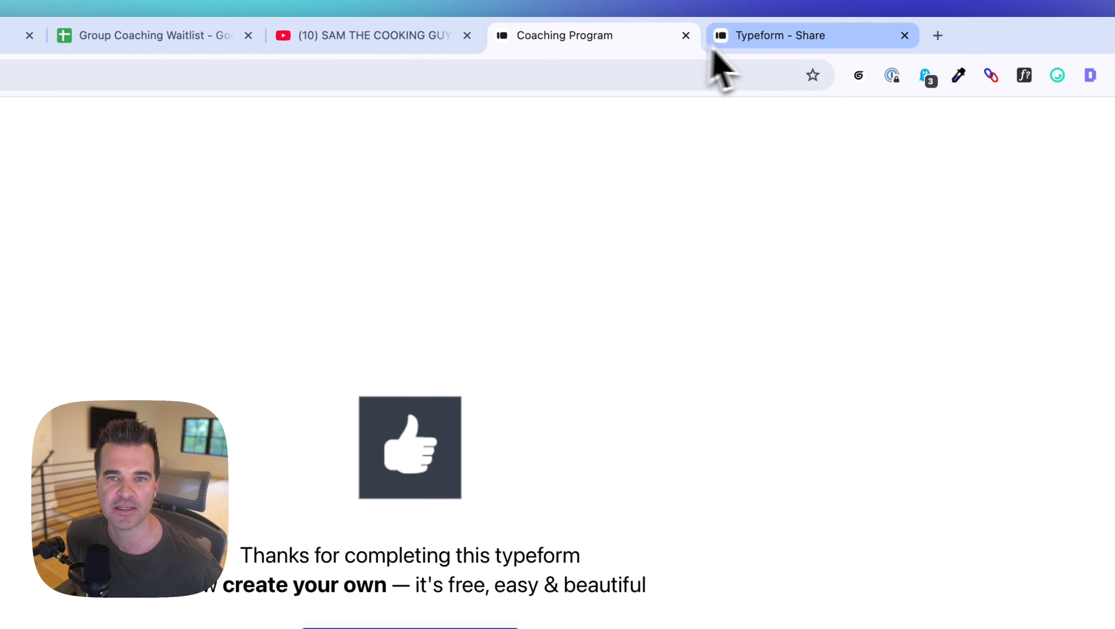
click(711, 40)
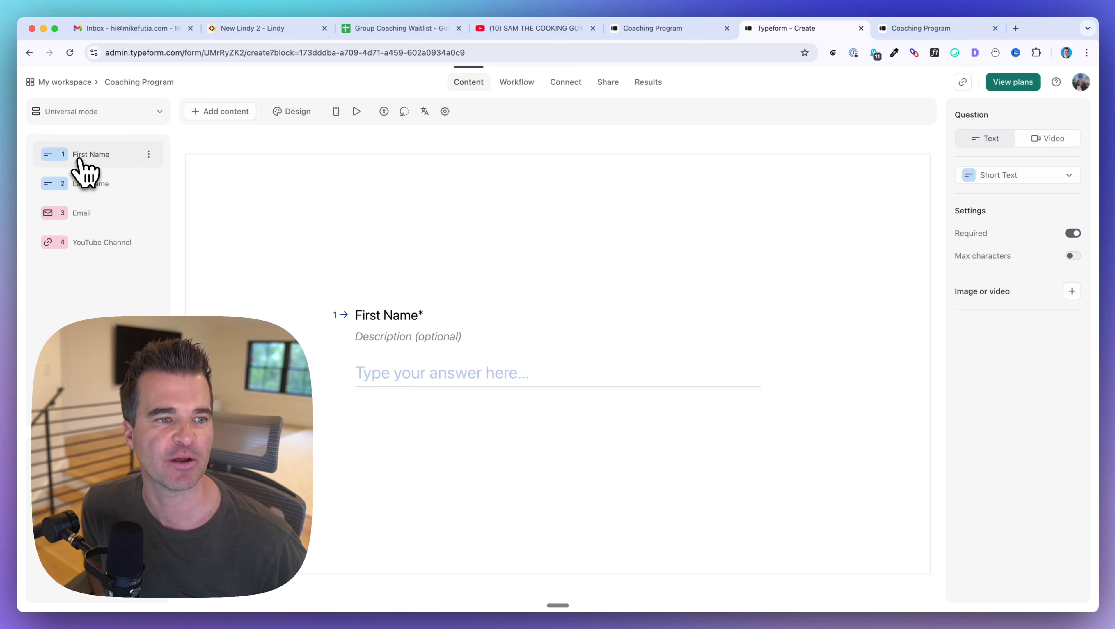
click(88, 184)
click(86, 214)
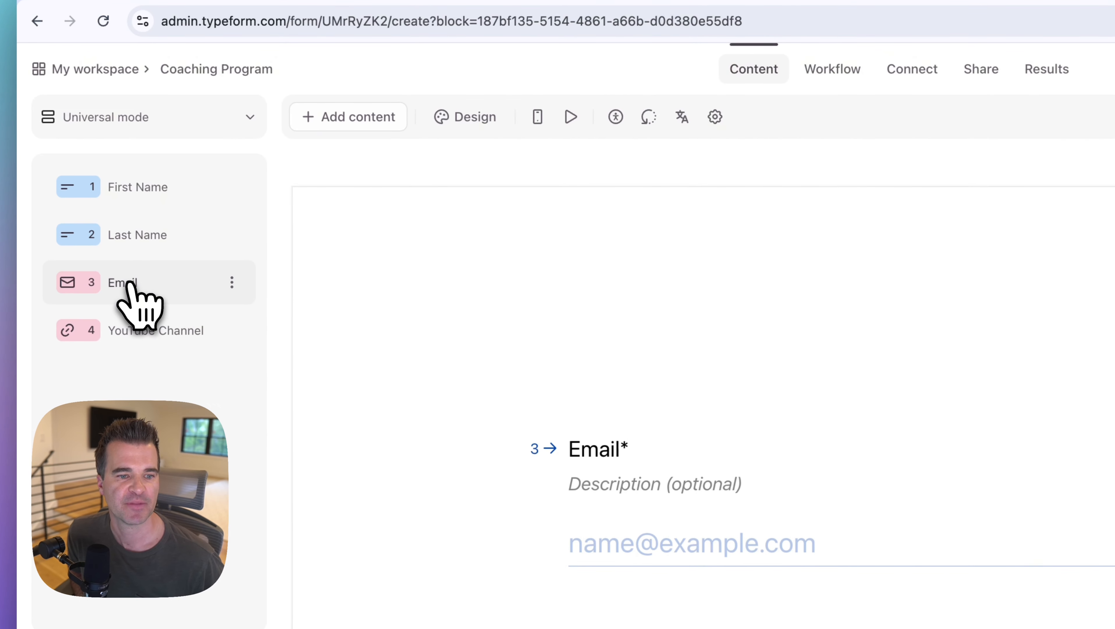
click(135, 335)
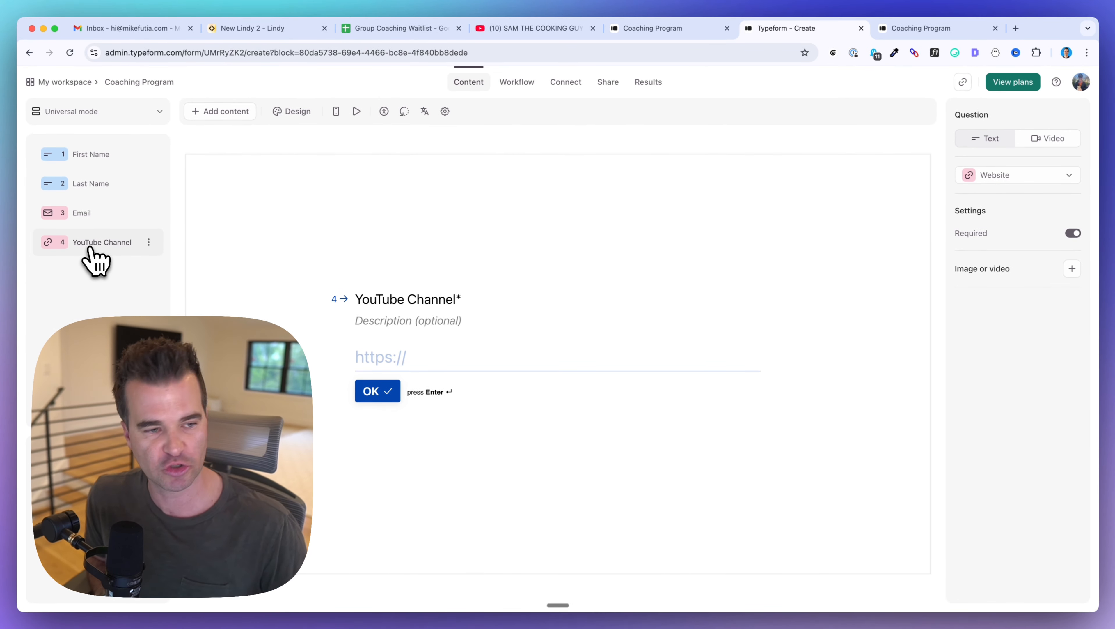
click(84, 214)
click(88, 184)
click(92, 154)
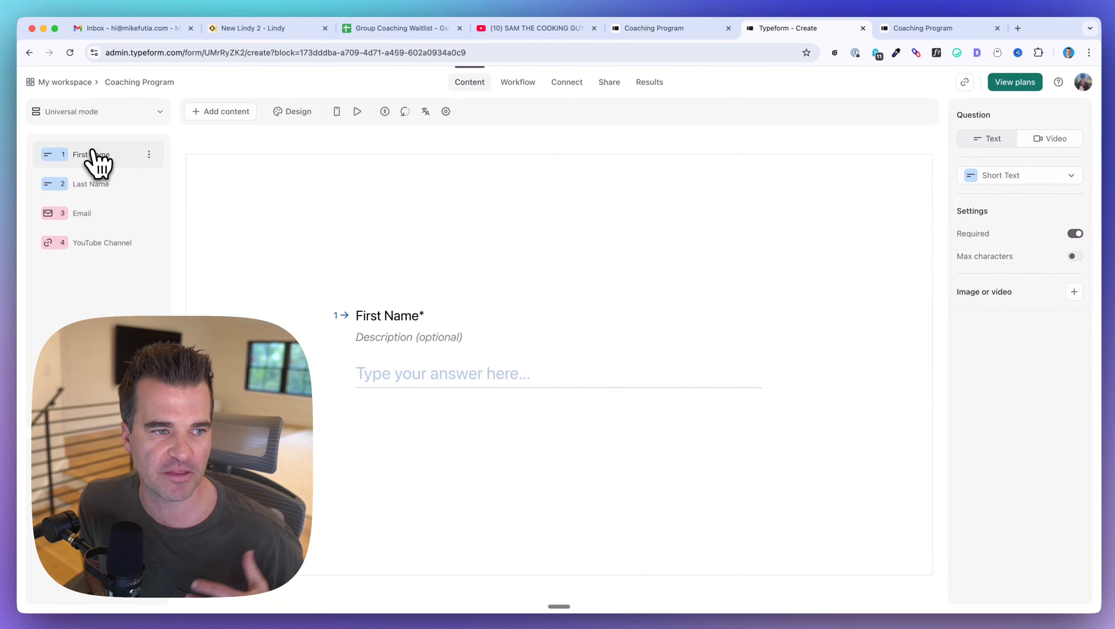
click(308, 29)
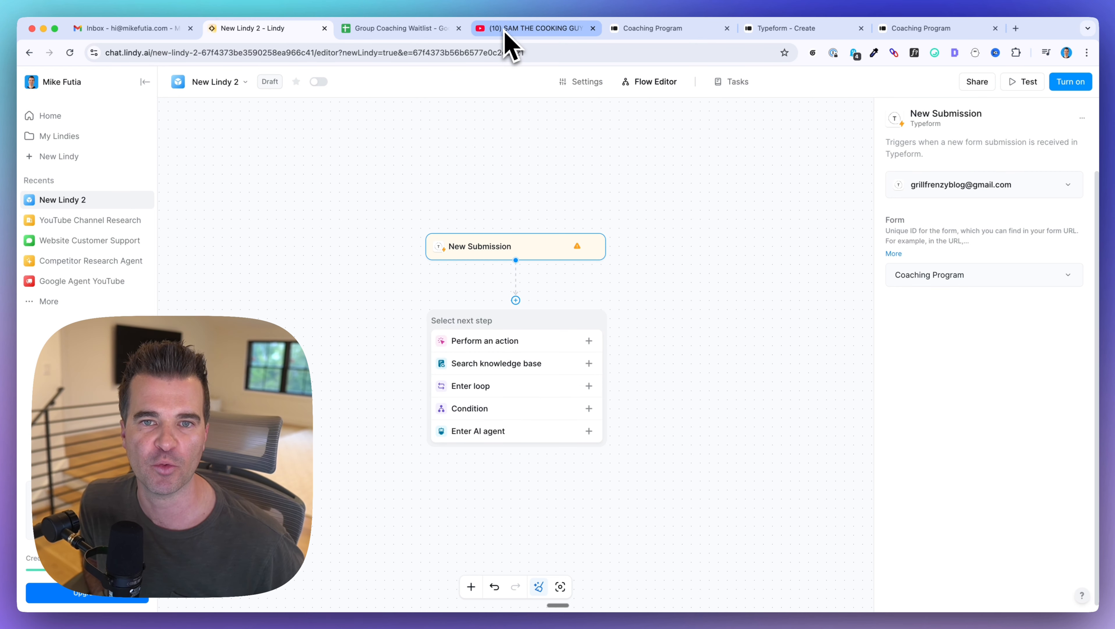
- Reopen the Coaching Program form in Typeform and show its YouTube Channel question
click(638, 30)
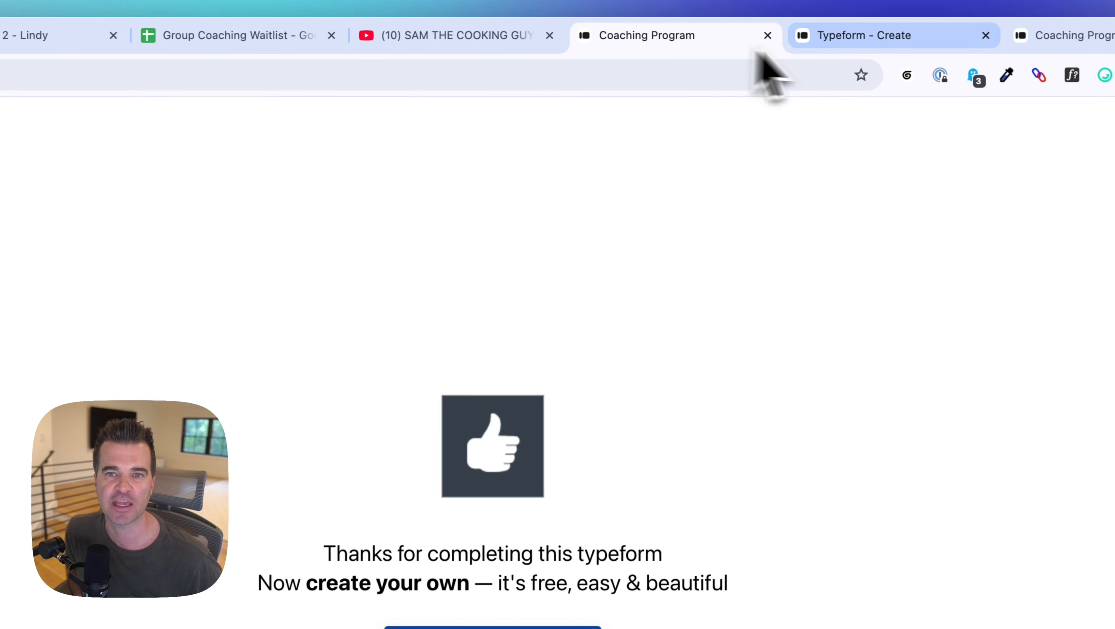
click(839, 37)
click(158, 337)
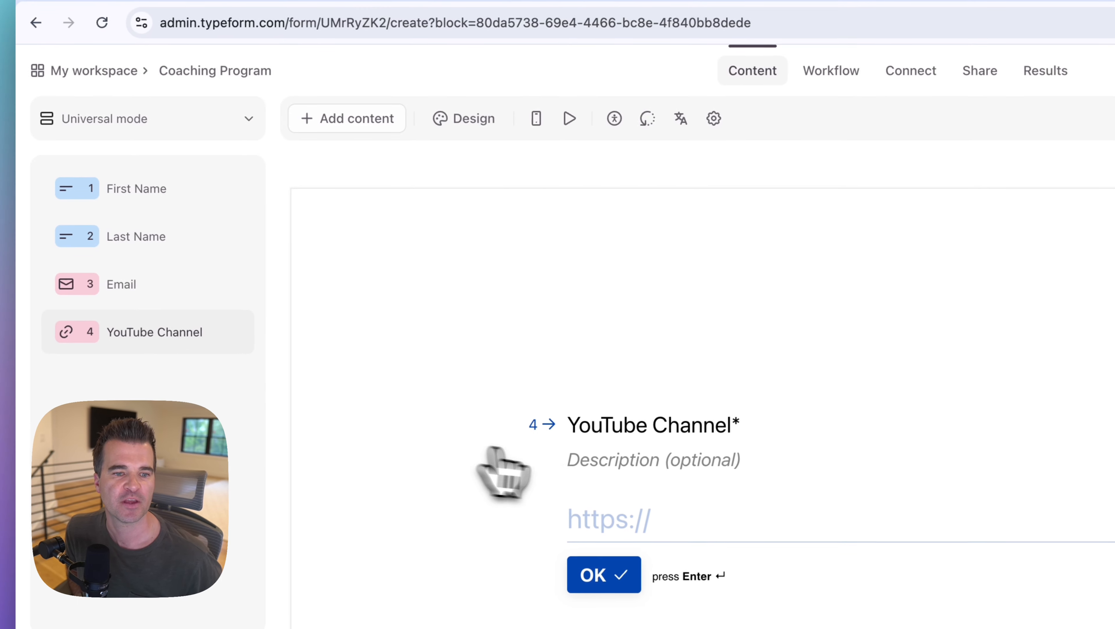
- Switch to the Sam the Cooking Guy channel on YouTube and look through the video sections on its home page
click(746, 50)
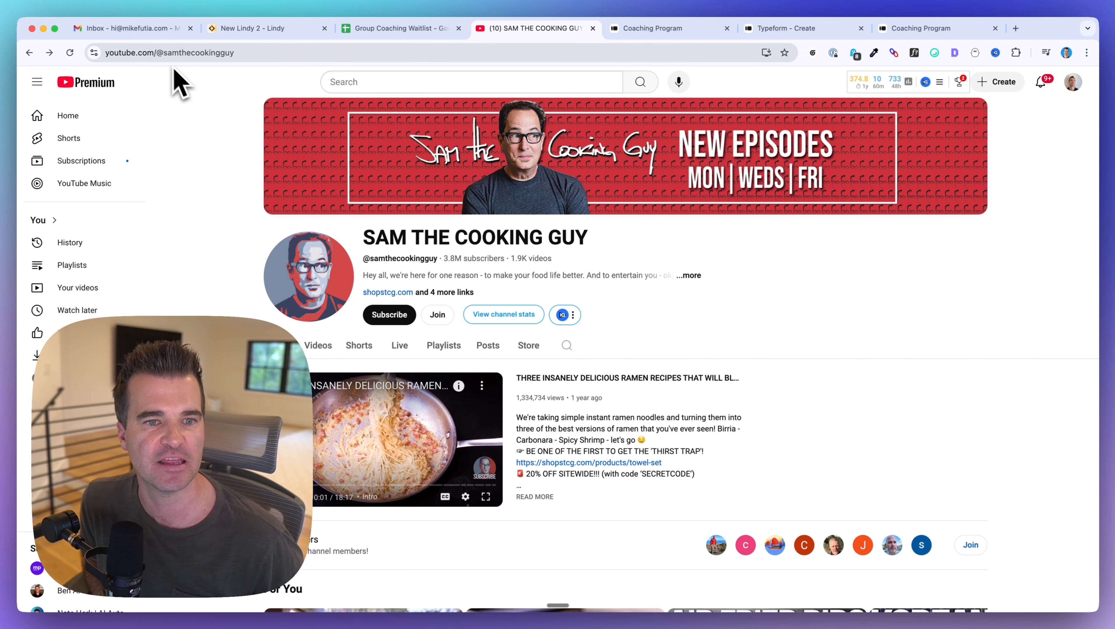
scroll(219, 212, down, 3)
scroll(227, 214, down, 5)
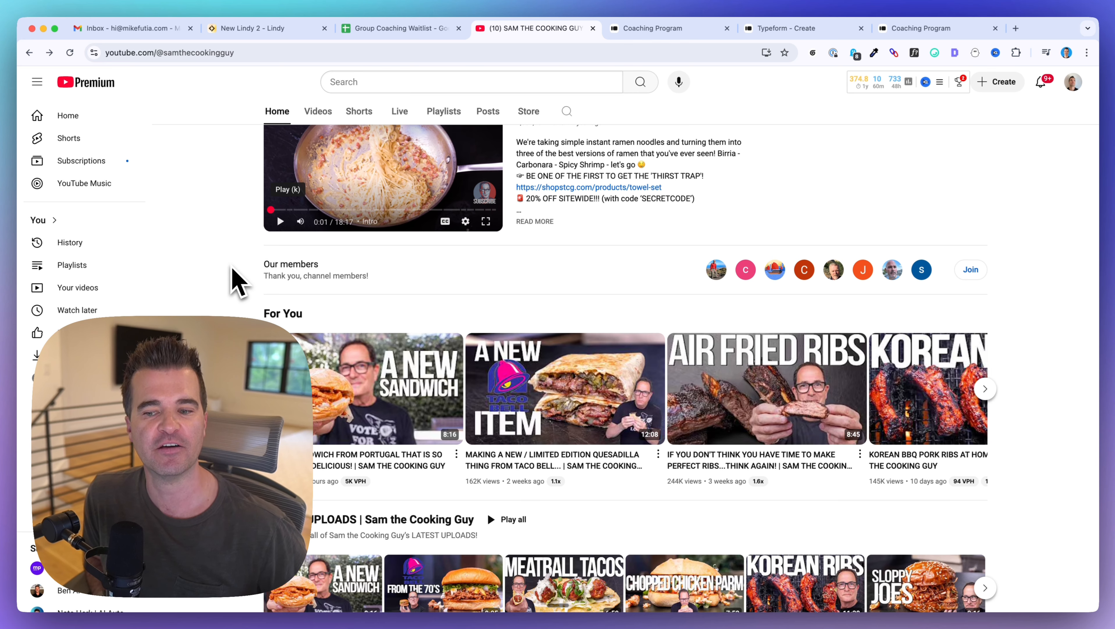
scroll(238, 281, up, 6)
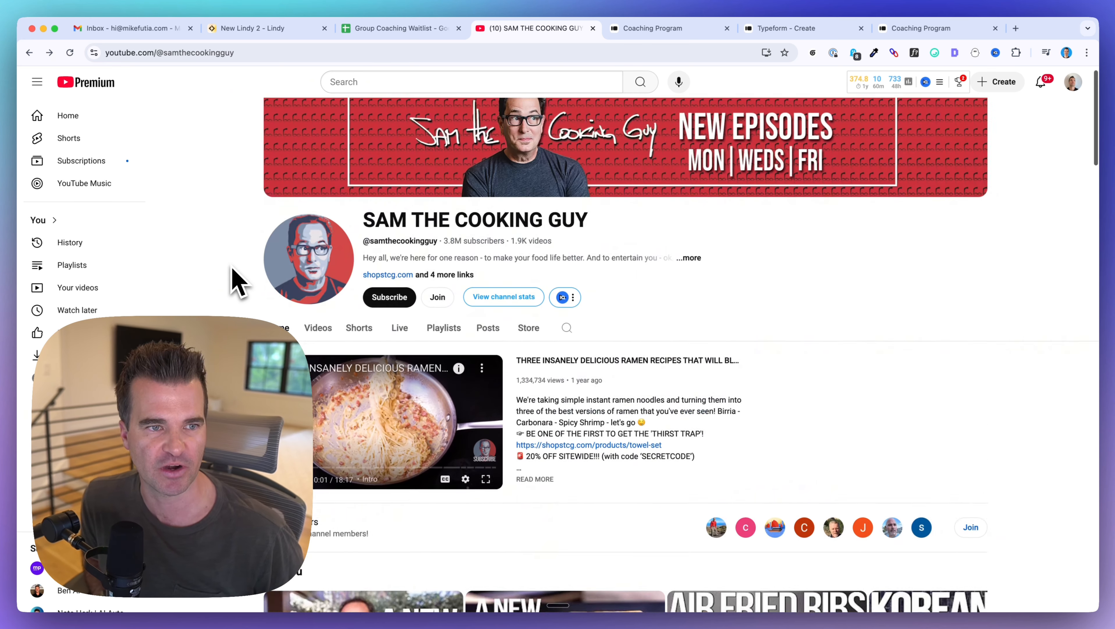
scroll(238, 282, down, 9)
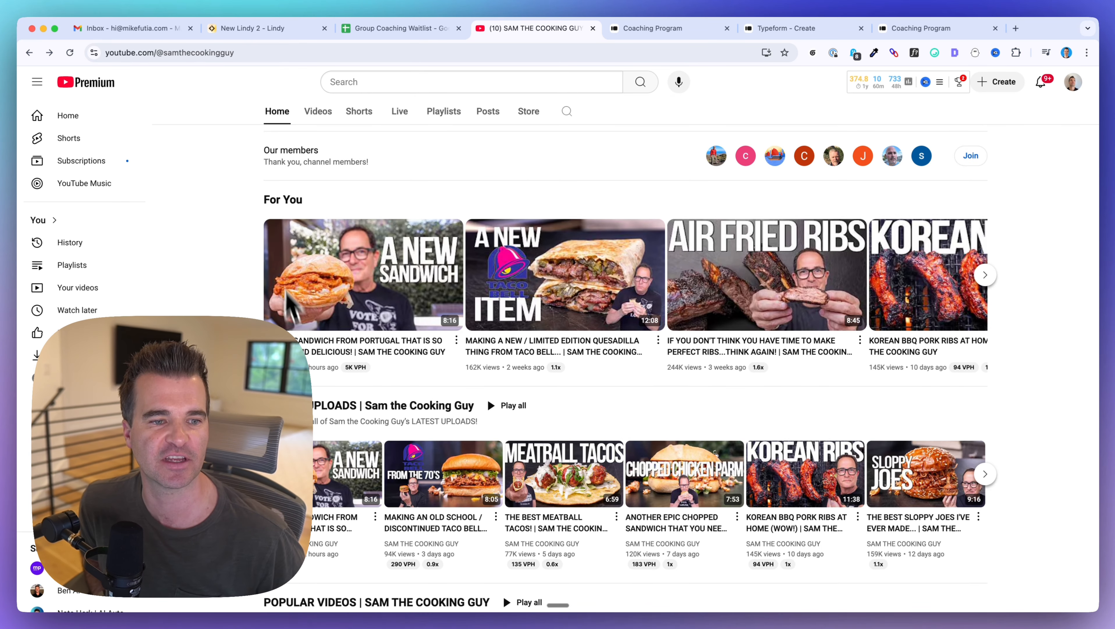
scroll(293, 319, down, 6)
scroll(349, 255, down, 9)
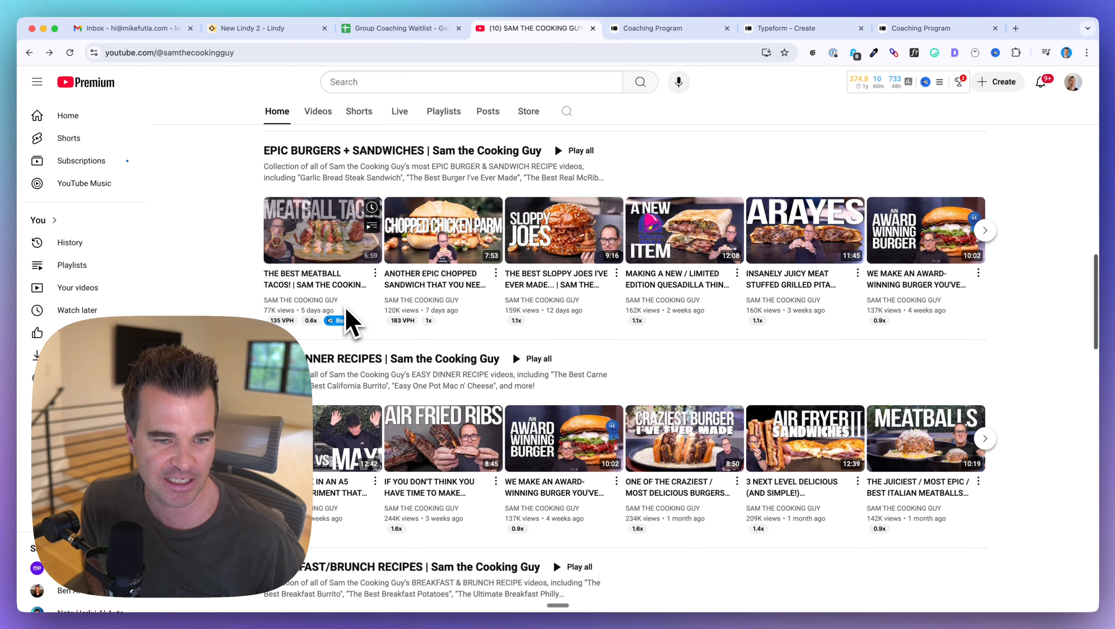
scroll(347, 310, down, 2)
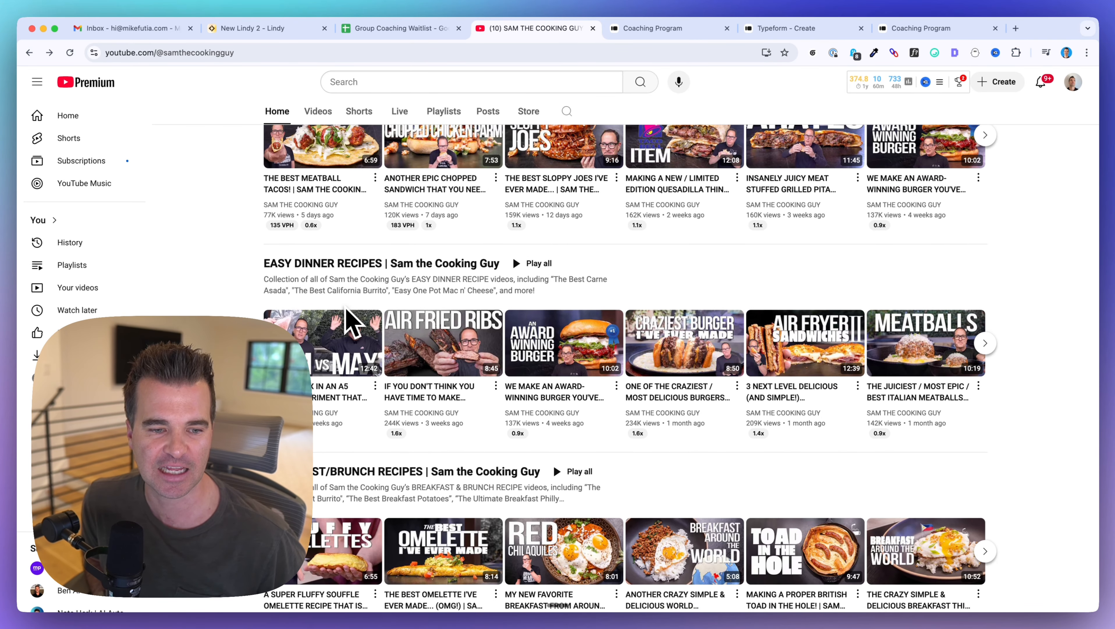
scroll(347, 310, up, 20)
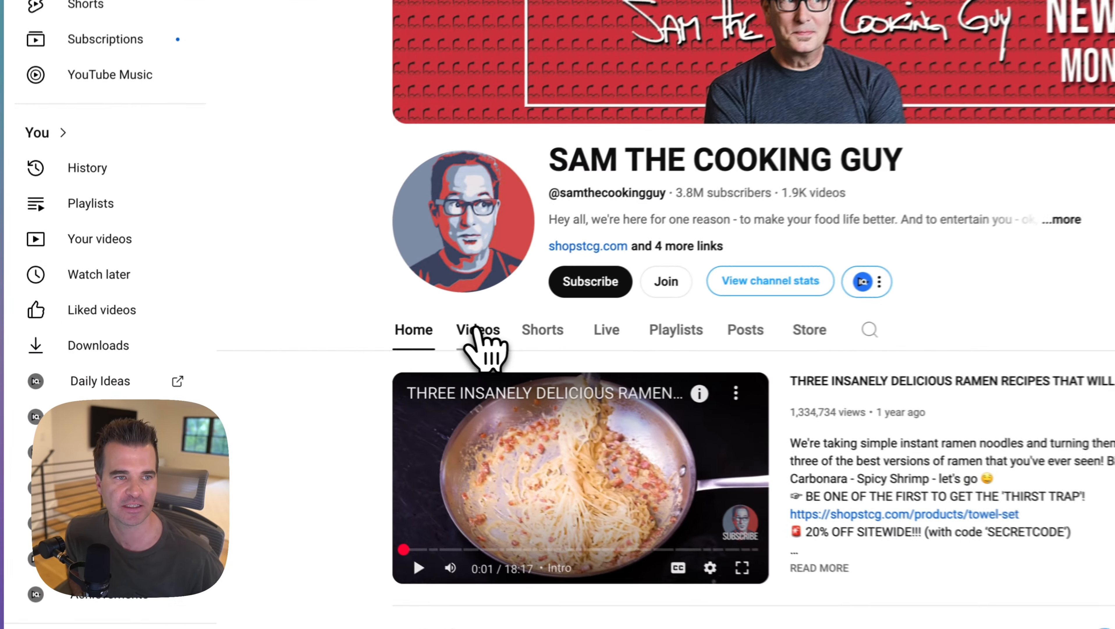
- Open the channel's Videos page and look through the latest uploads with their view counts and dates
click(320, 346)
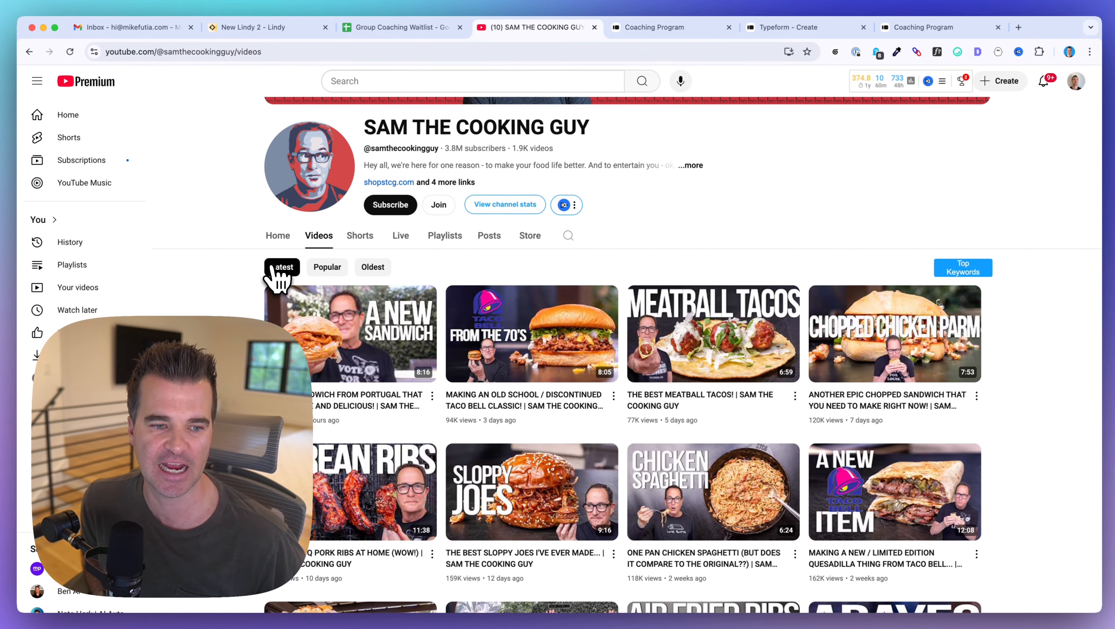
scroll(277, 278, down, 3)
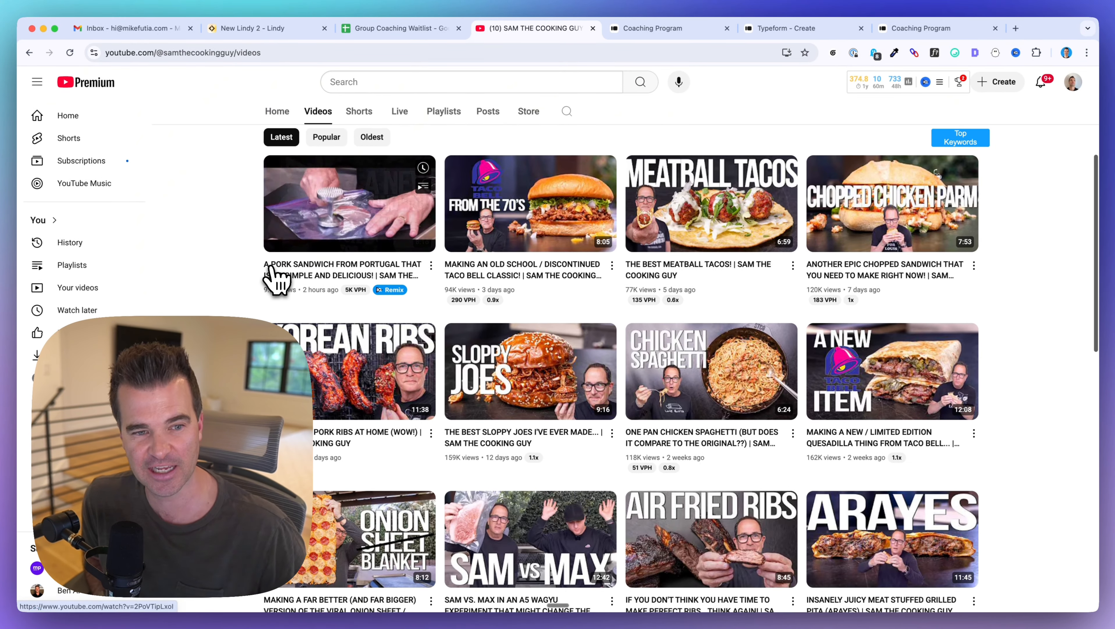
scroll(728, 277, down, 3)
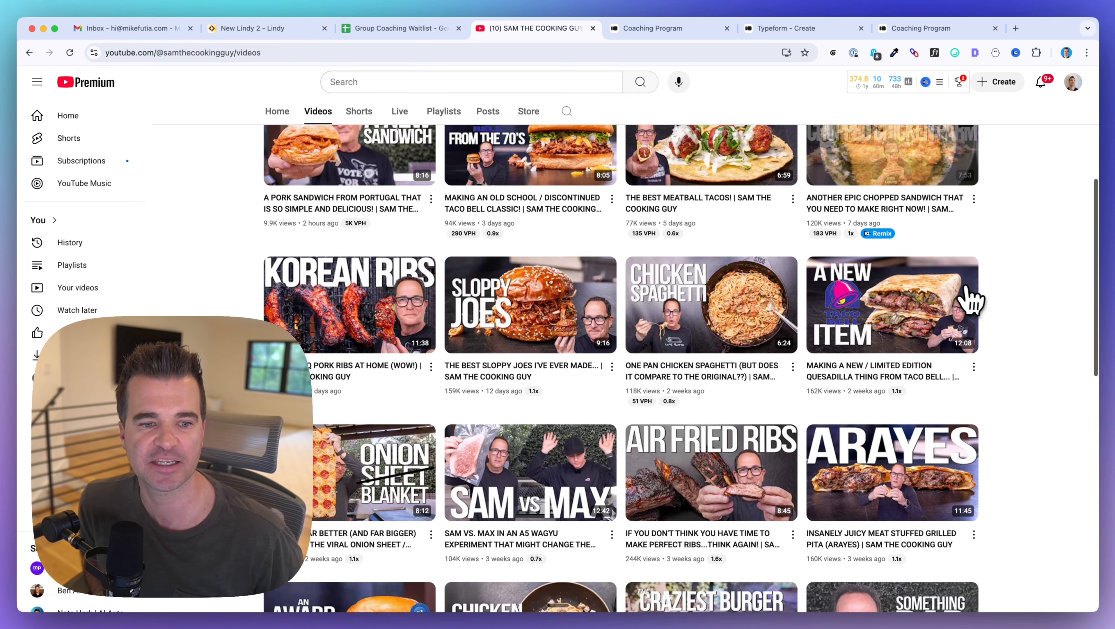
scroll(691, 378, down, 2)
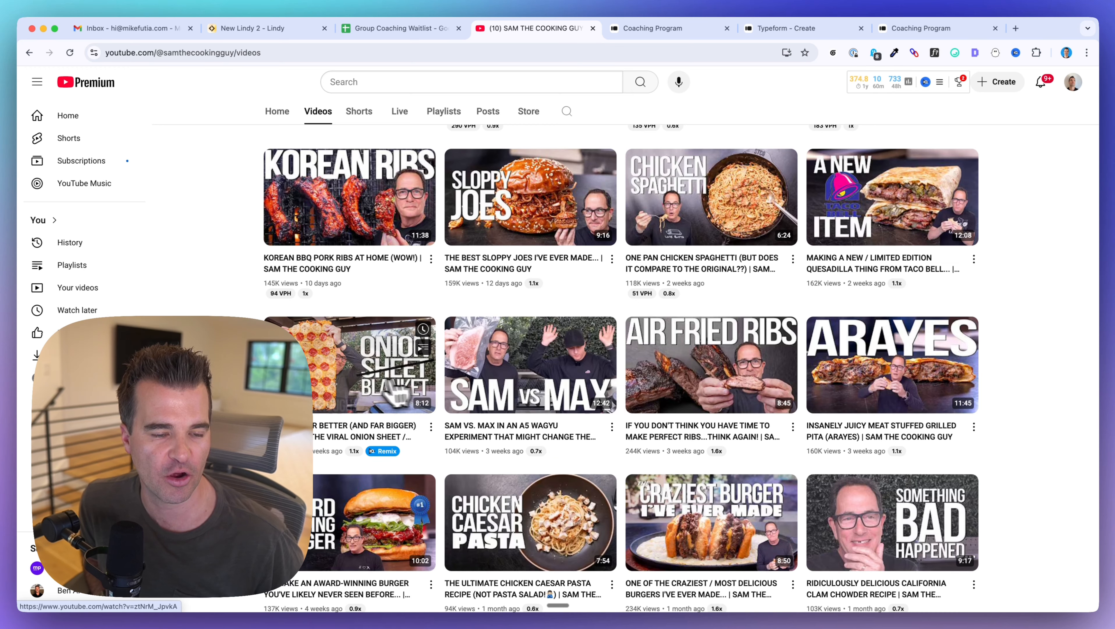
- Highlight the channel handle and "videos" ending in the YouTube page's URL and return to the Lindy editor
scroll(368, 390, up, 5)
scroll(372, 390, up, 5)
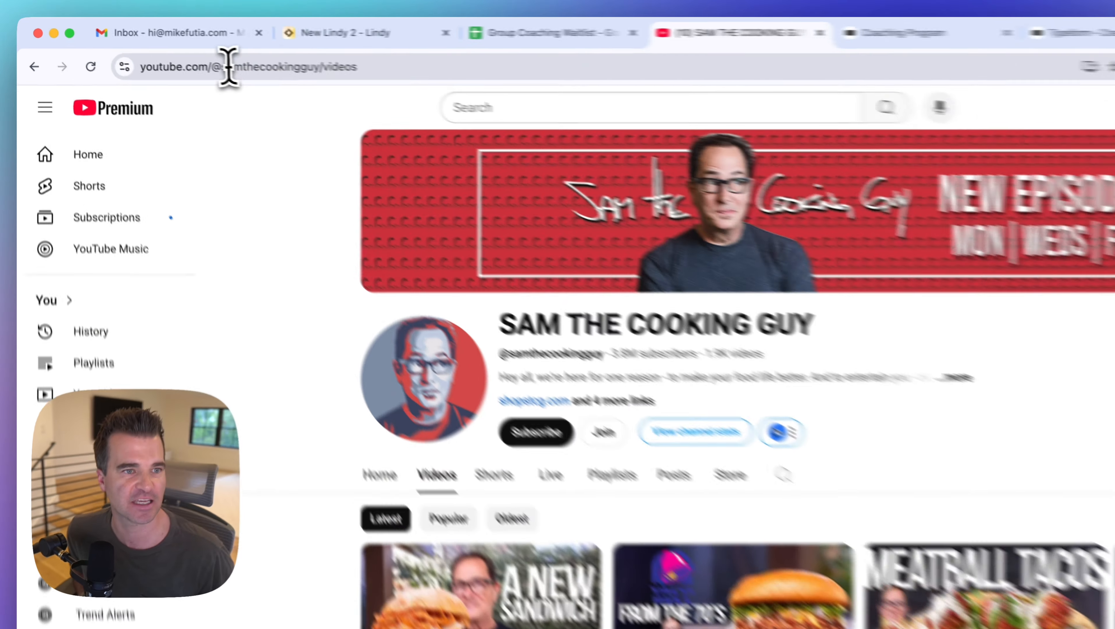
drag(215, 52, 309, 52)
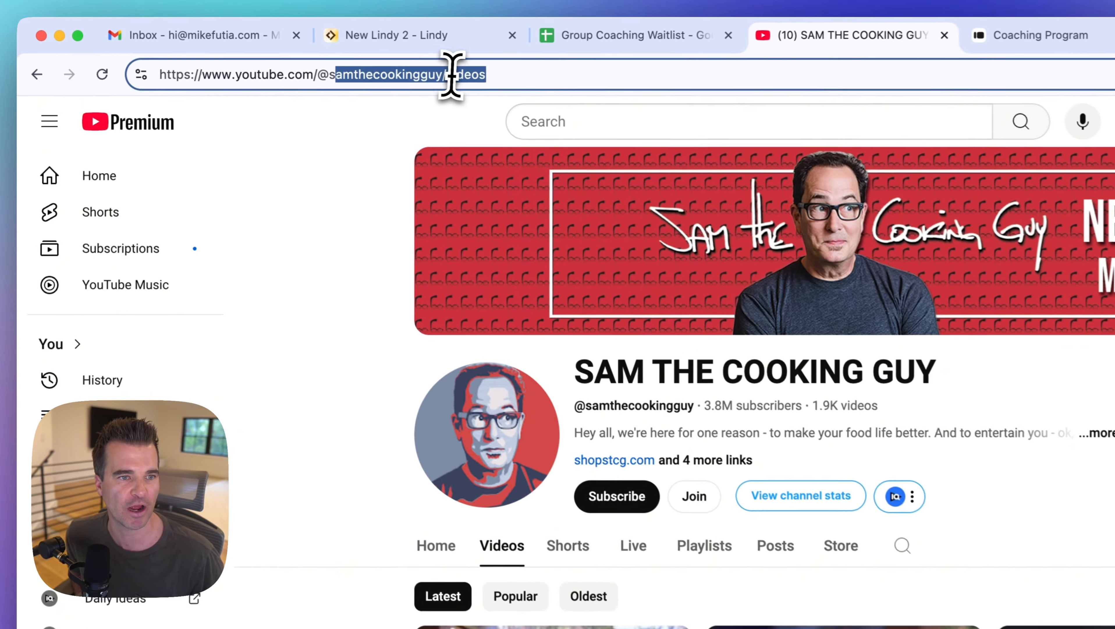
click(431, 42)
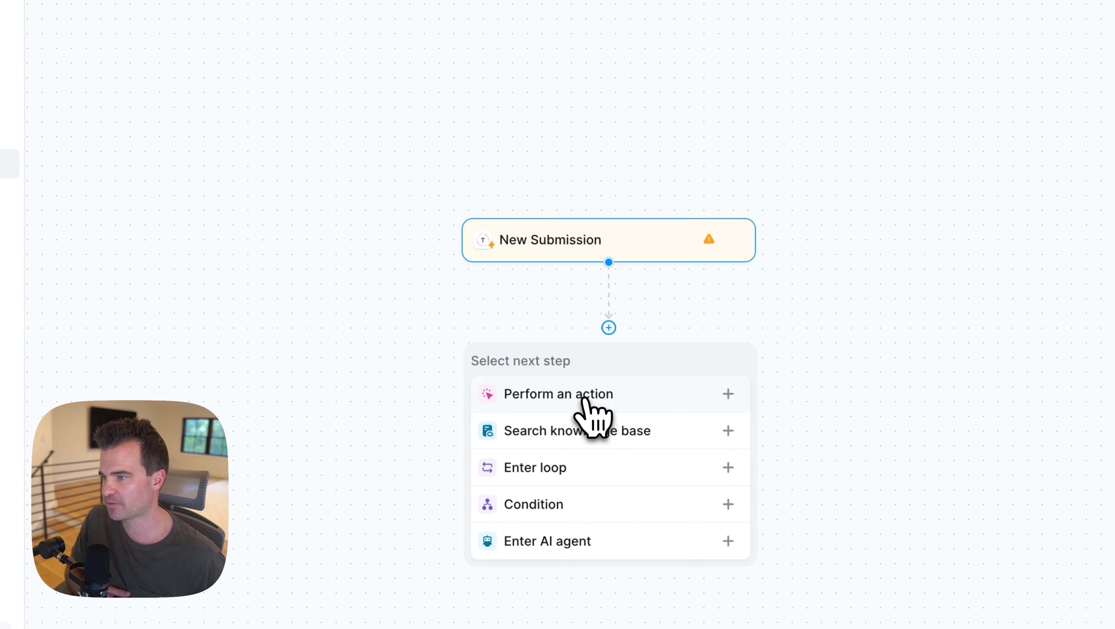
- Add a Google Search action after the New Submission trigger
click(583, 398)
text(google)
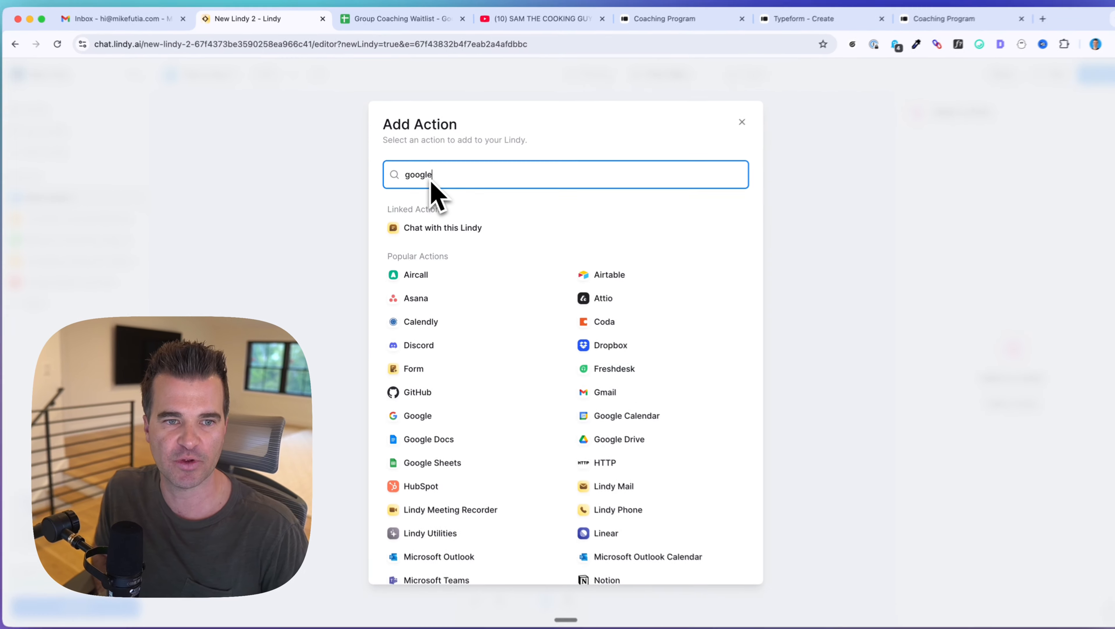
text( search)
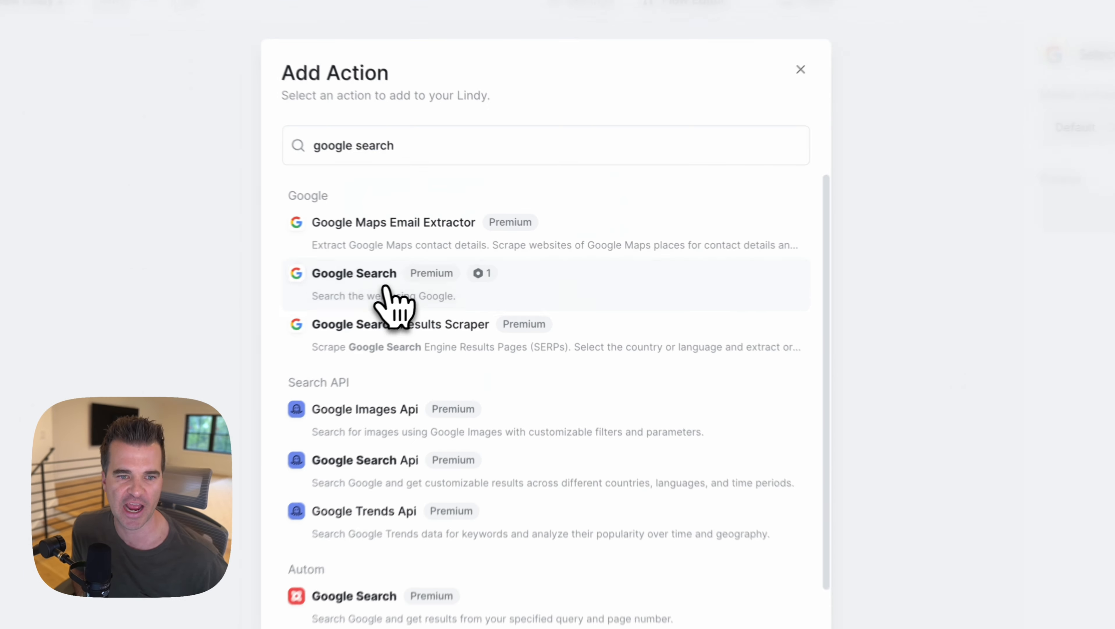
click(450, 279)
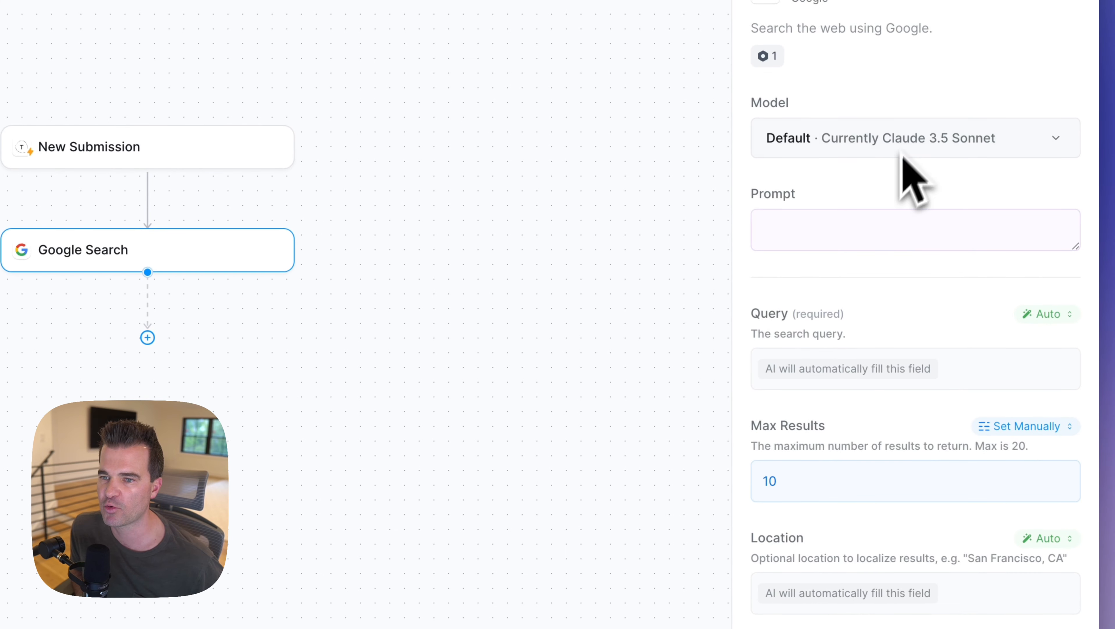
- Prompt Google Search to find the user's youtube channel VIDEOS link from the previous message, adding an example output URL and a note about the appended "videos"
click(856, 213)
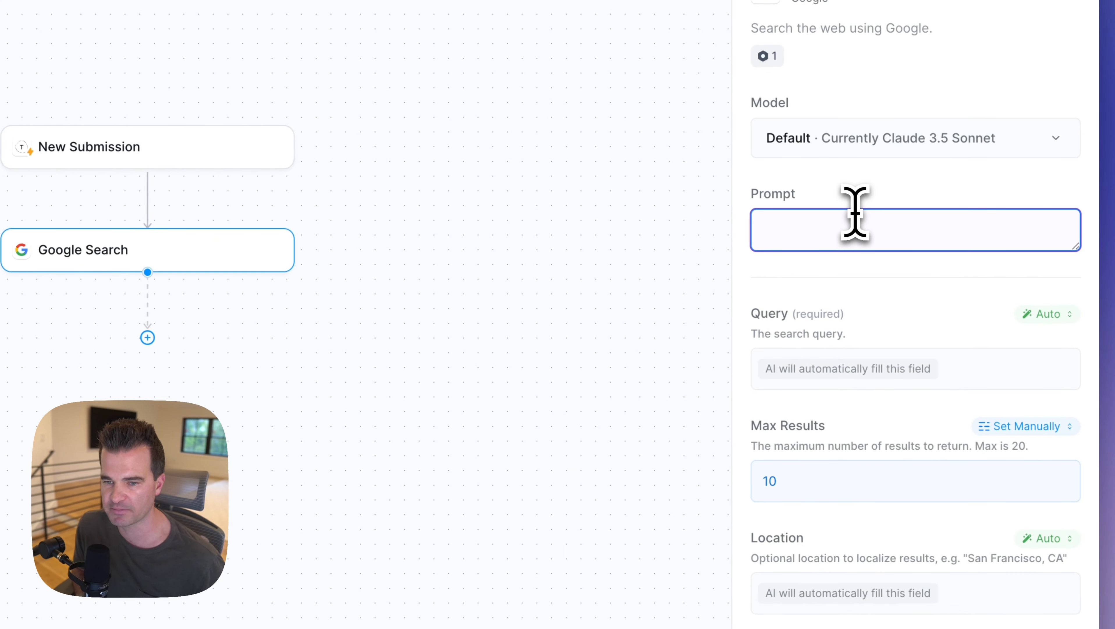
text(search google and find for the user's youtube channel VIDEOS link from the previous message  example output:  https://www.youtube.com/@AprilynneAlter/videos  Note the "videos" part of the url appended at the end)
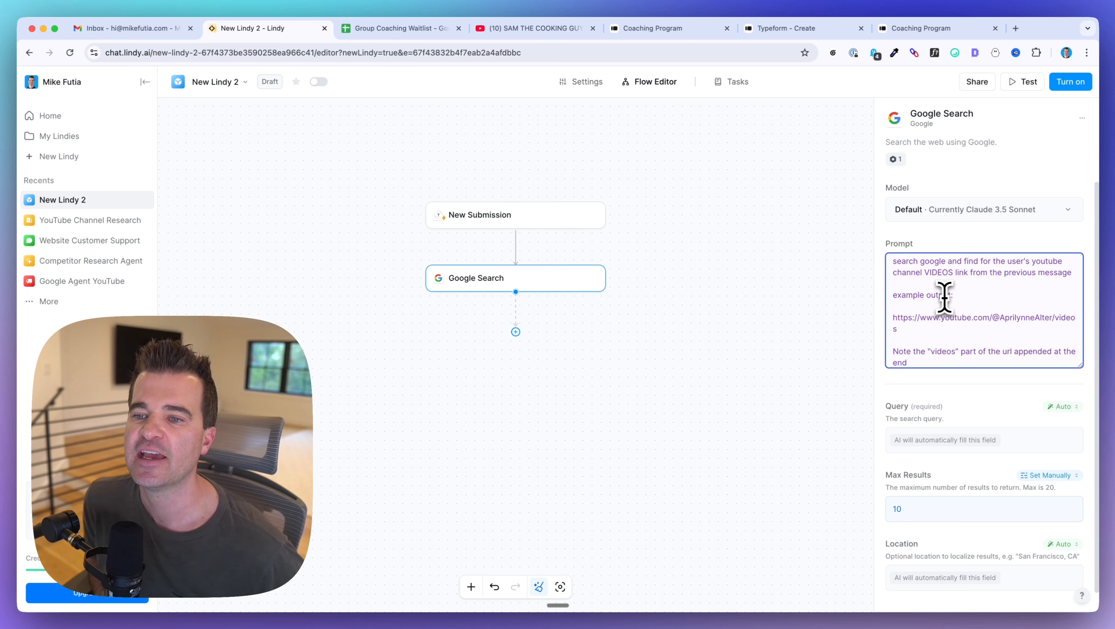
drag(922, 284, 964, 270)
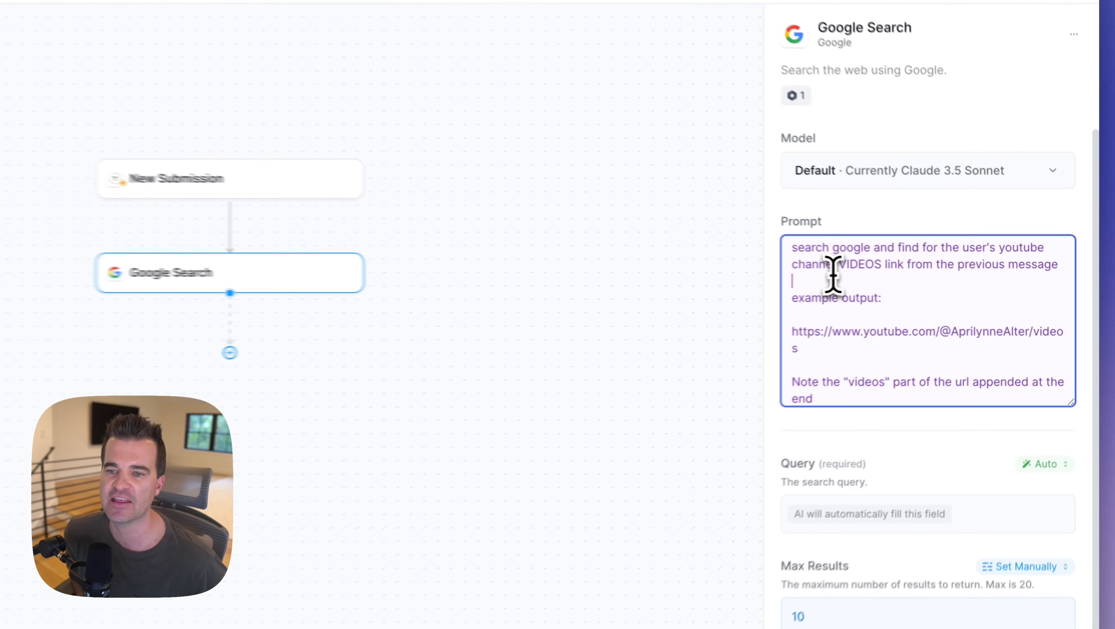
drag(881, 257, 879, 257)
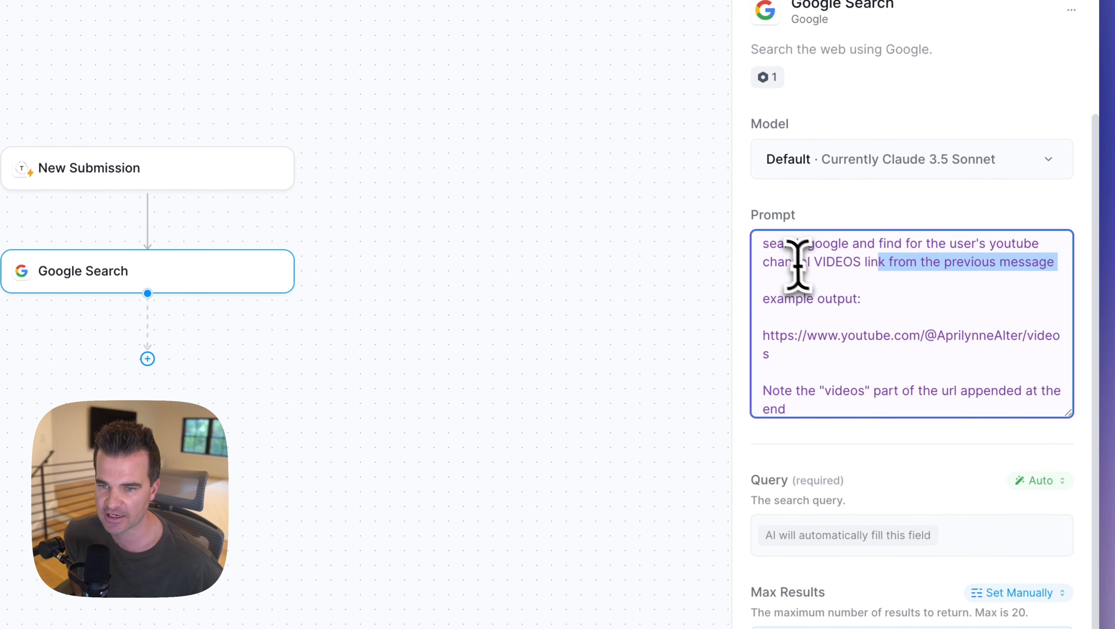
- Review the Google Search prompt line by line, highlighting the instruction, the example output URL and the note about "videos"
drag(765, 244, 980, 246)
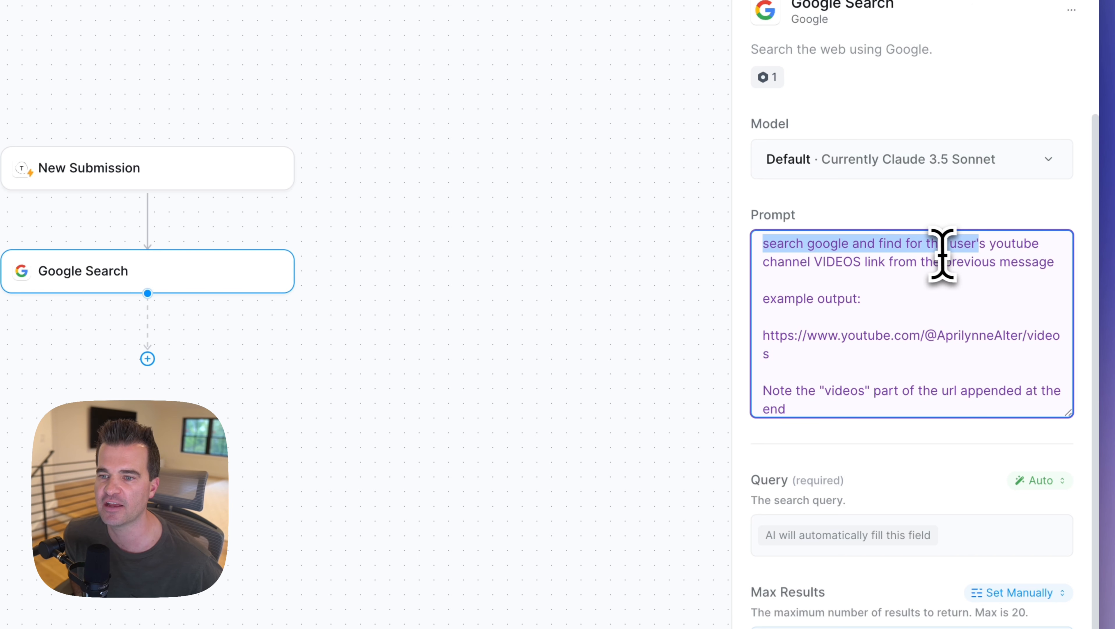
click(817, 264)
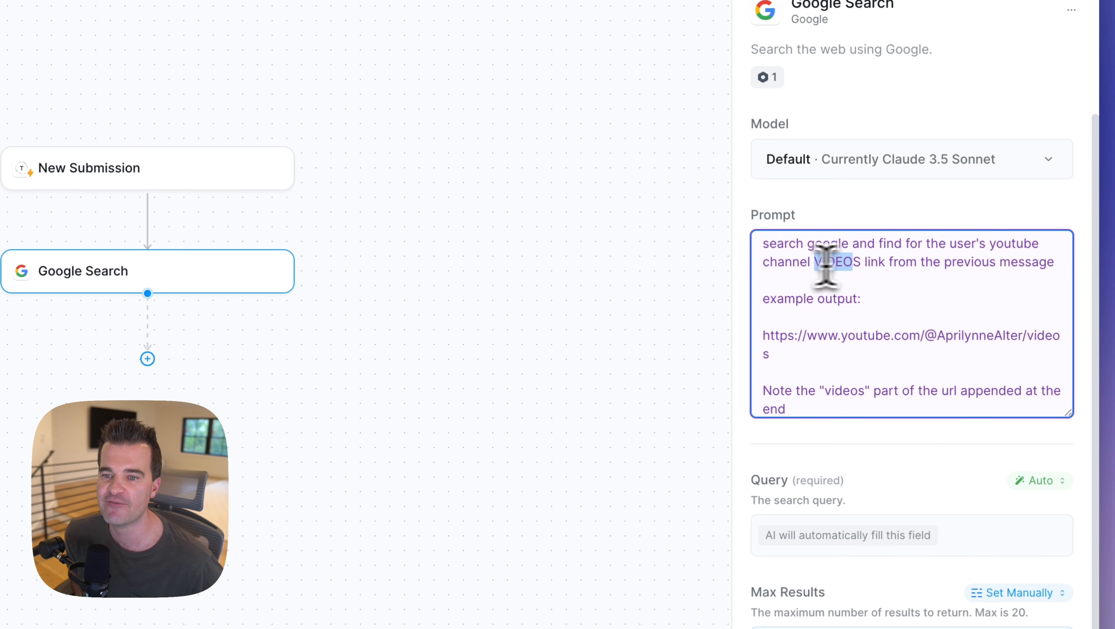
drag(765, 299, 886, 303)
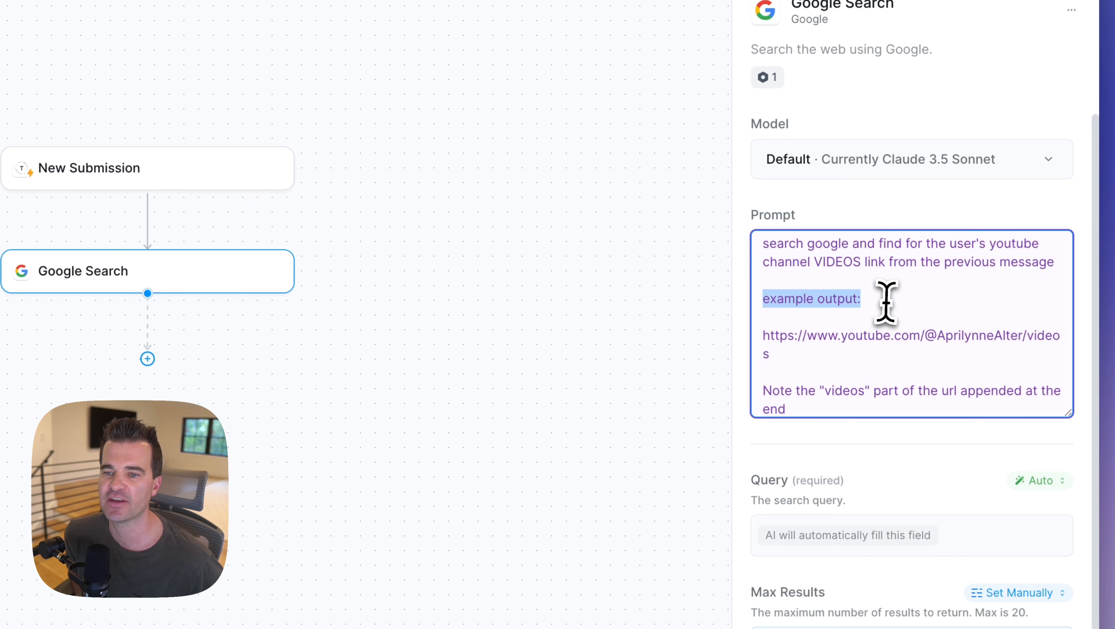
drag(764, 336, 841, 358)
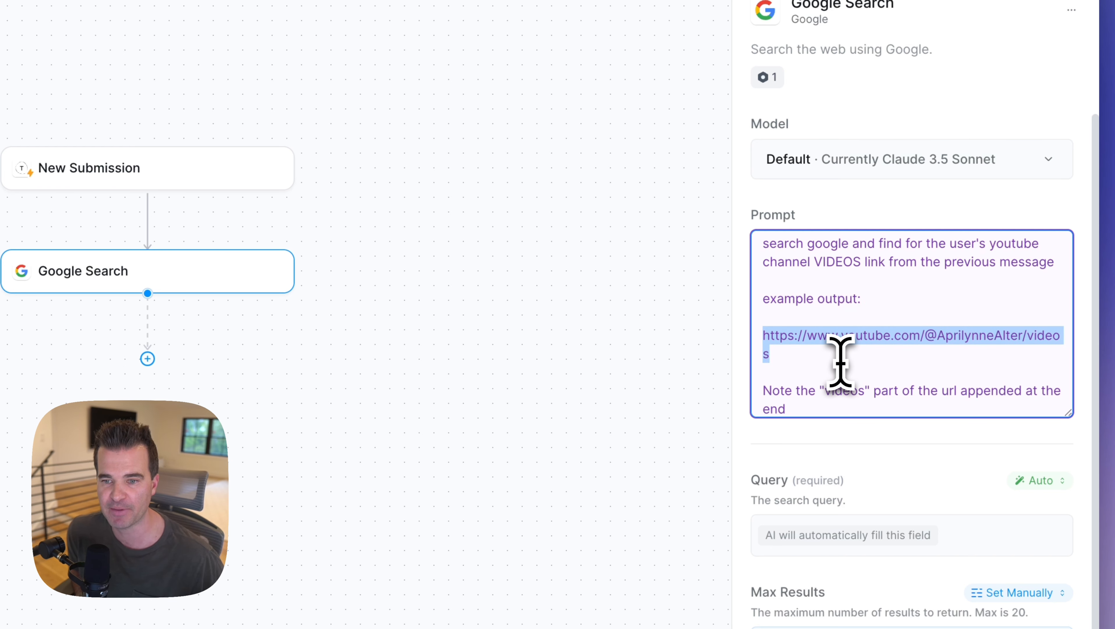
scroll(840, 361, down, 1)
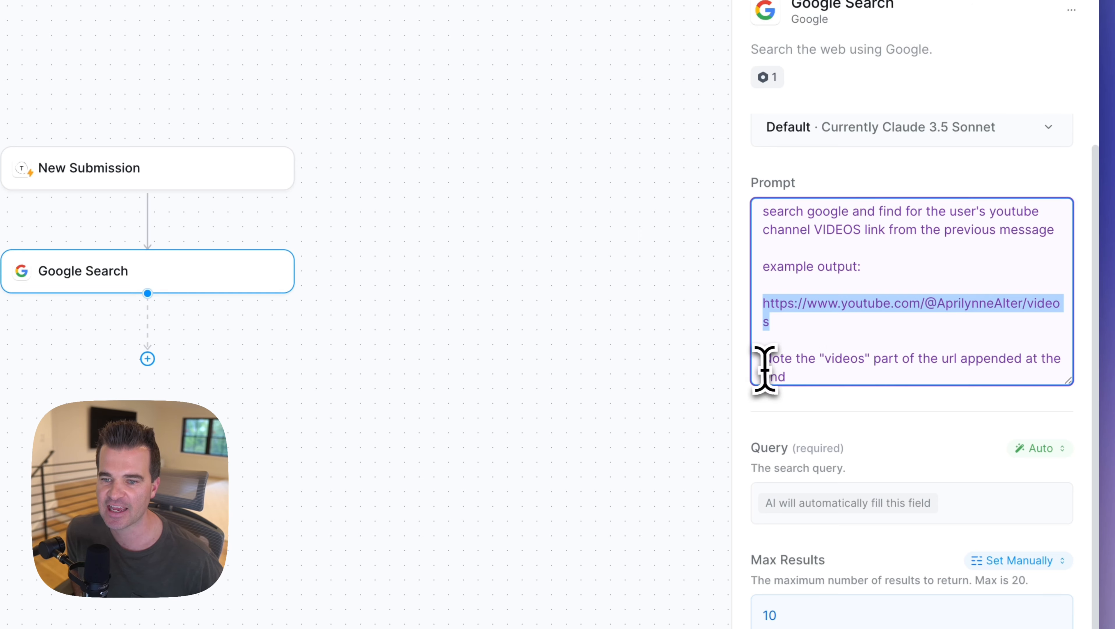
drag(764, 360, 823, 371)
click(830, 376)
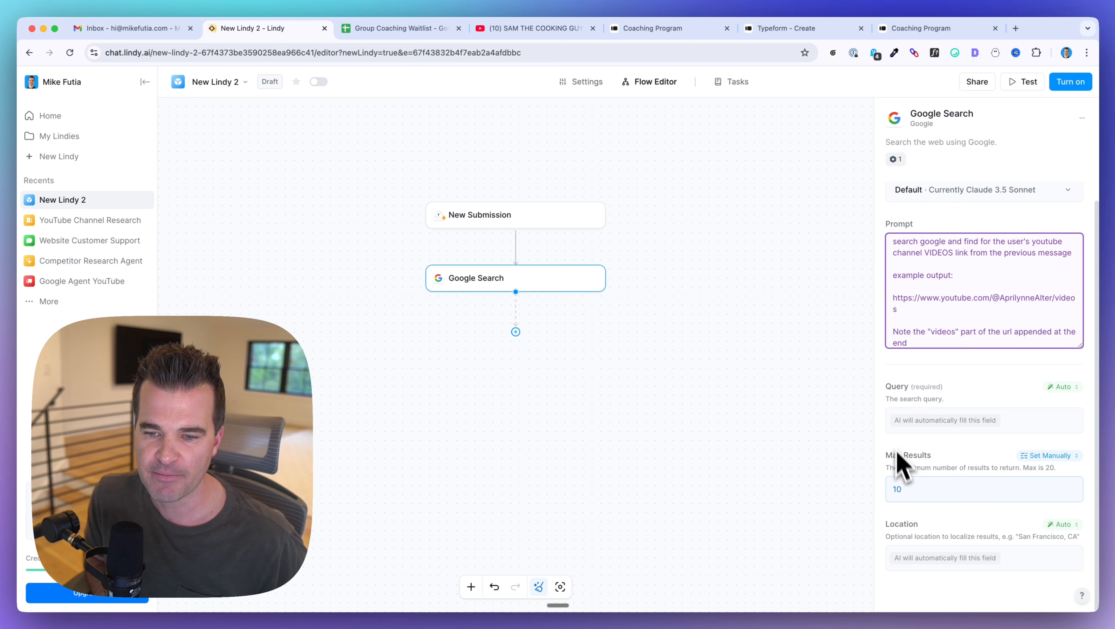
- Set the Google Search action's maximum number of results to 5
double_click(906, 486)
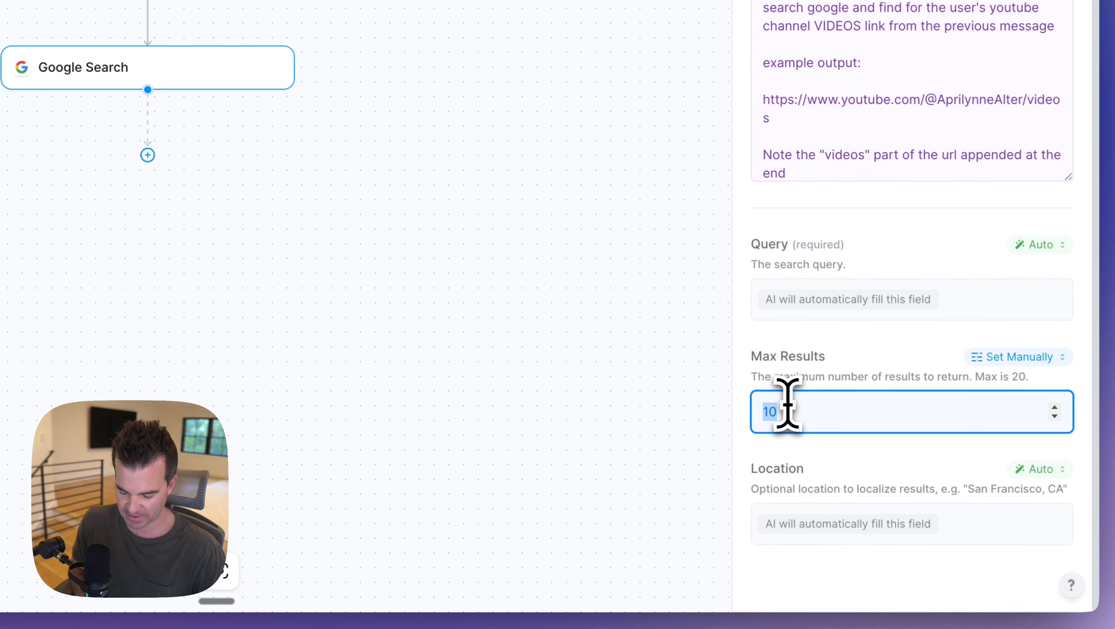
text(5)
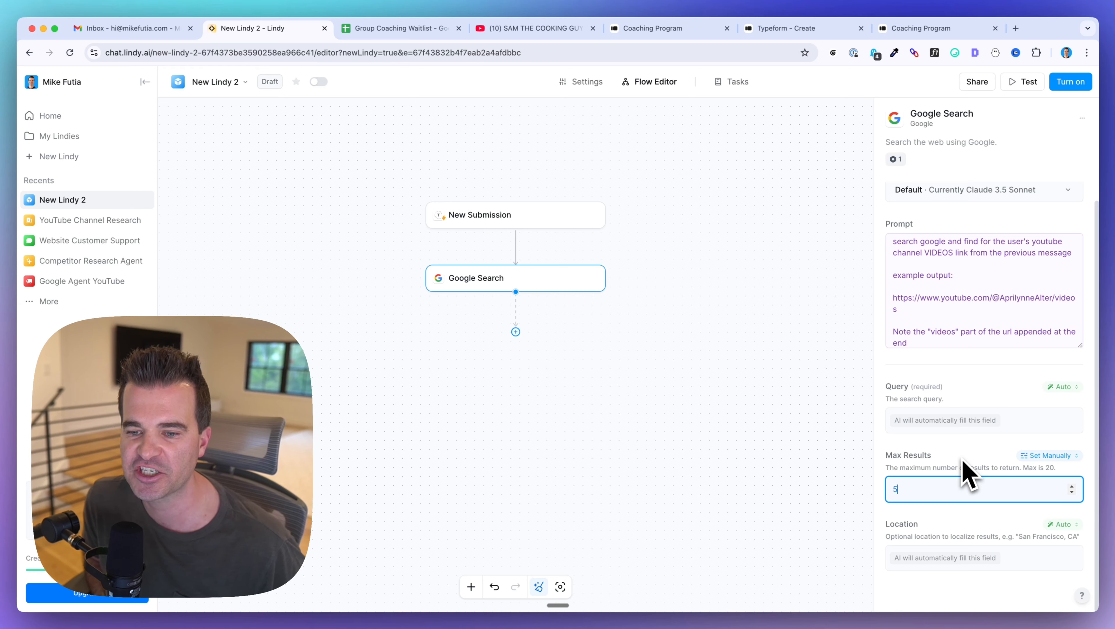
scroll(971, 393, up, 1)
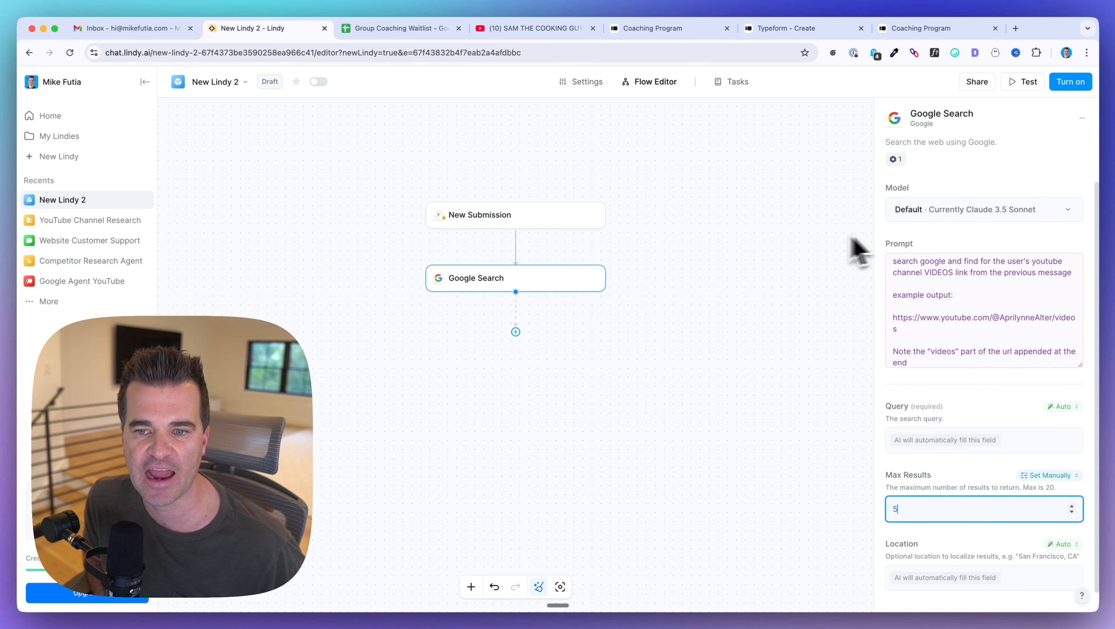
- Rename the Lindy as "Group Coaching YouTube" and switch it on
click(217, 82)
click(220, 101)
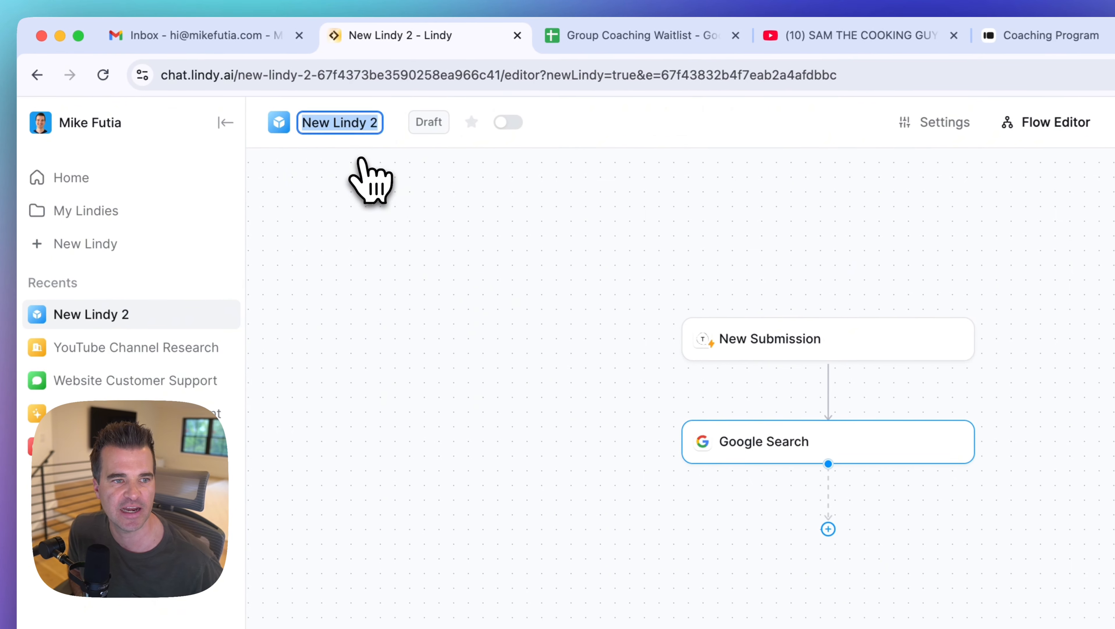
text(Group Coaching)
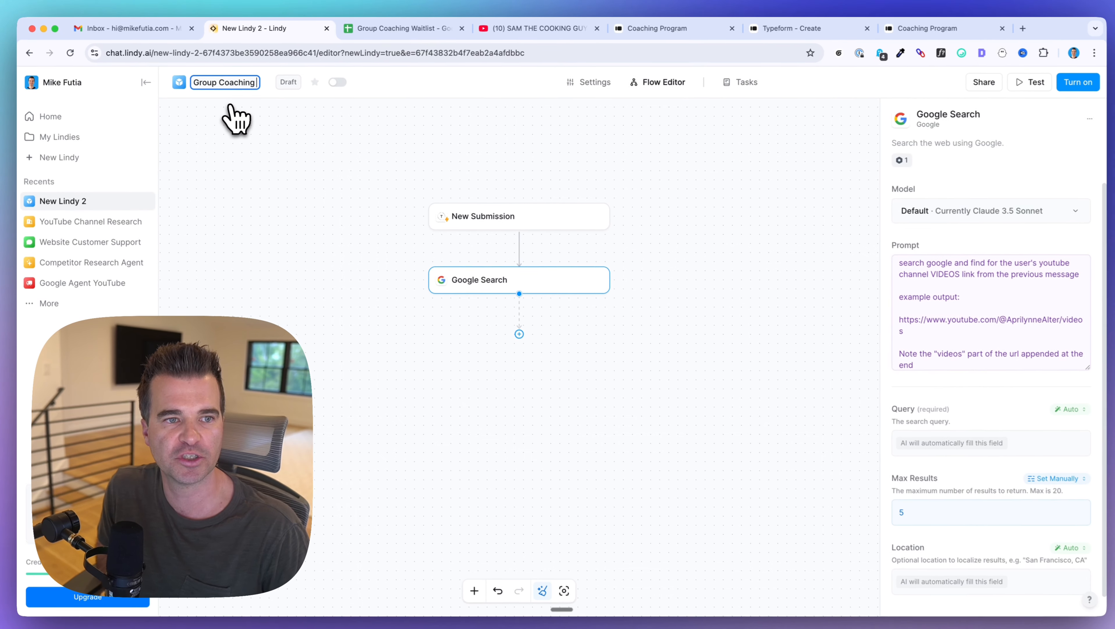
text( YouTube)
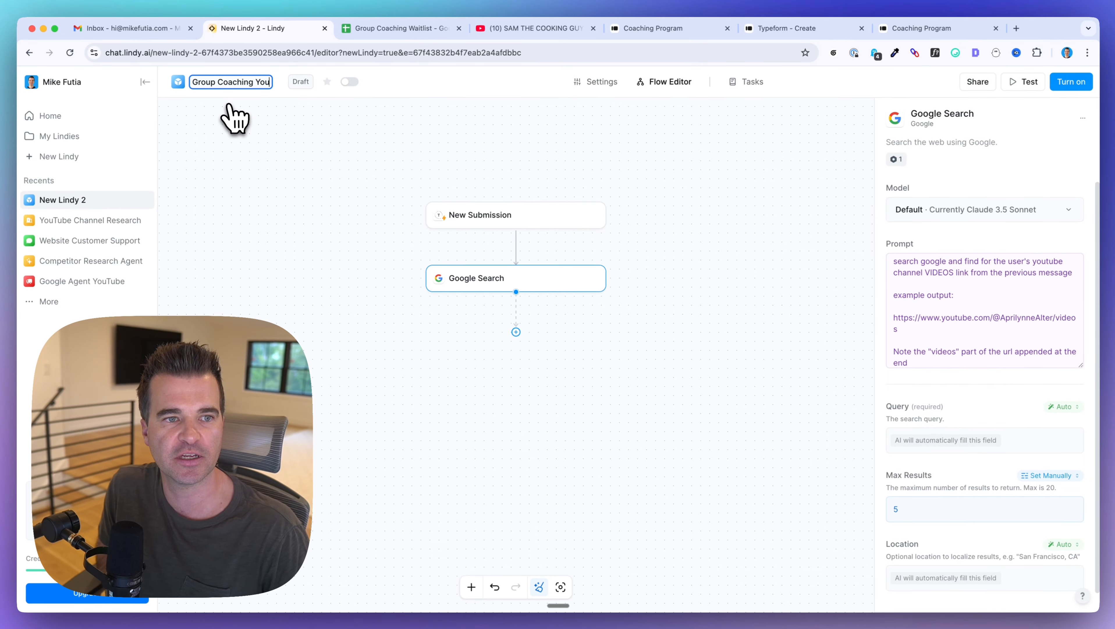
key(Return)
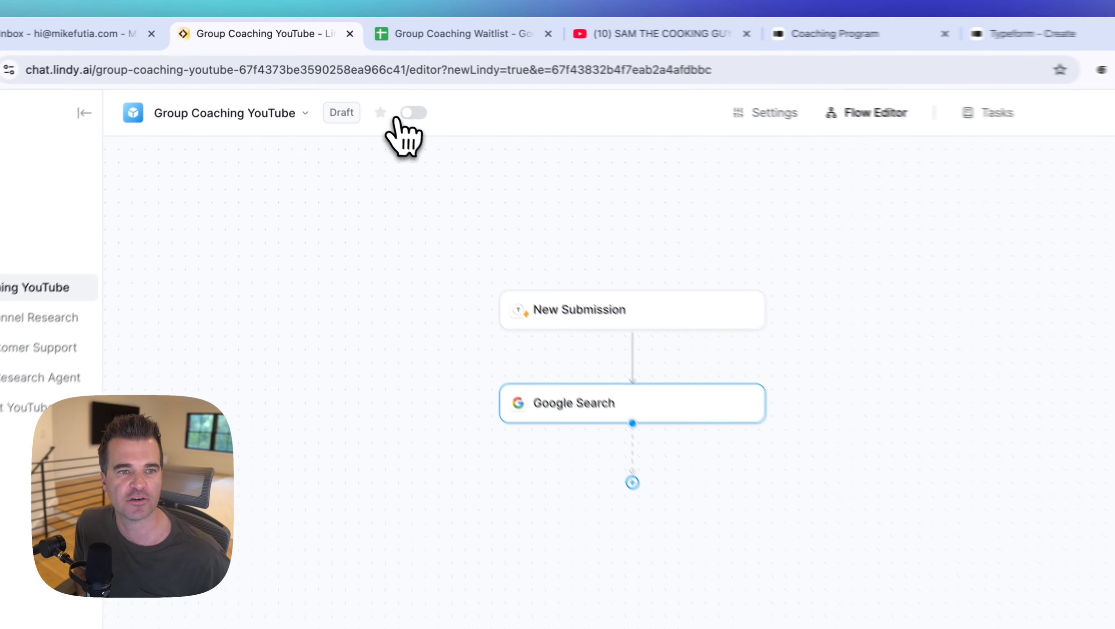
click(368, 82)
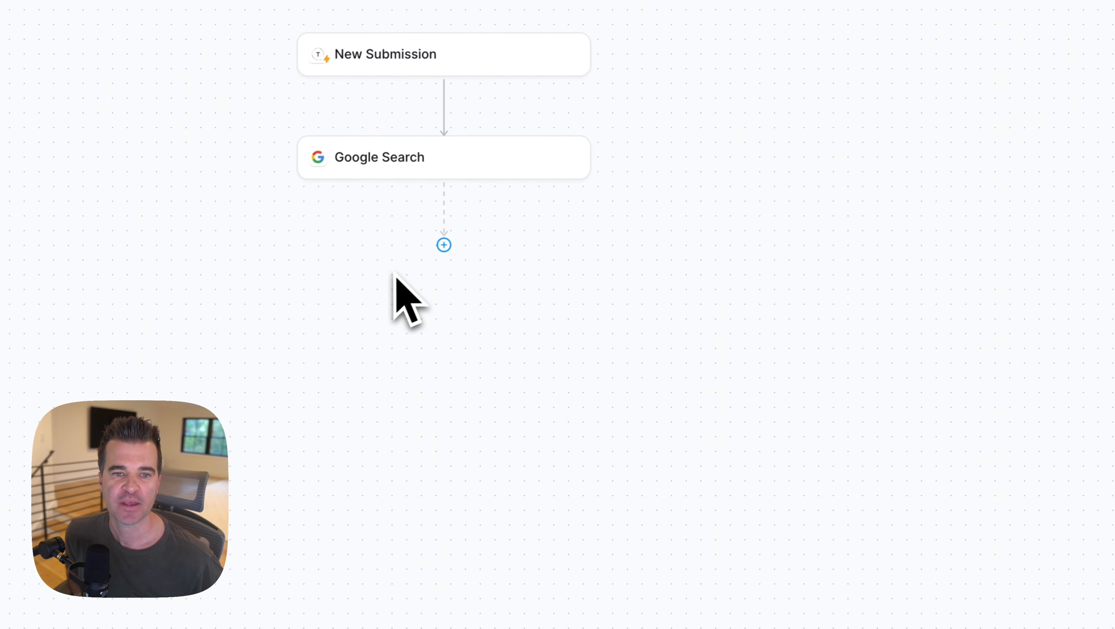
- Add an AI agent after Google Search, prompting it to report subscribers, channel topic, average views per video and upload frequency from the user's YouTube videos URL
click(451, 230)
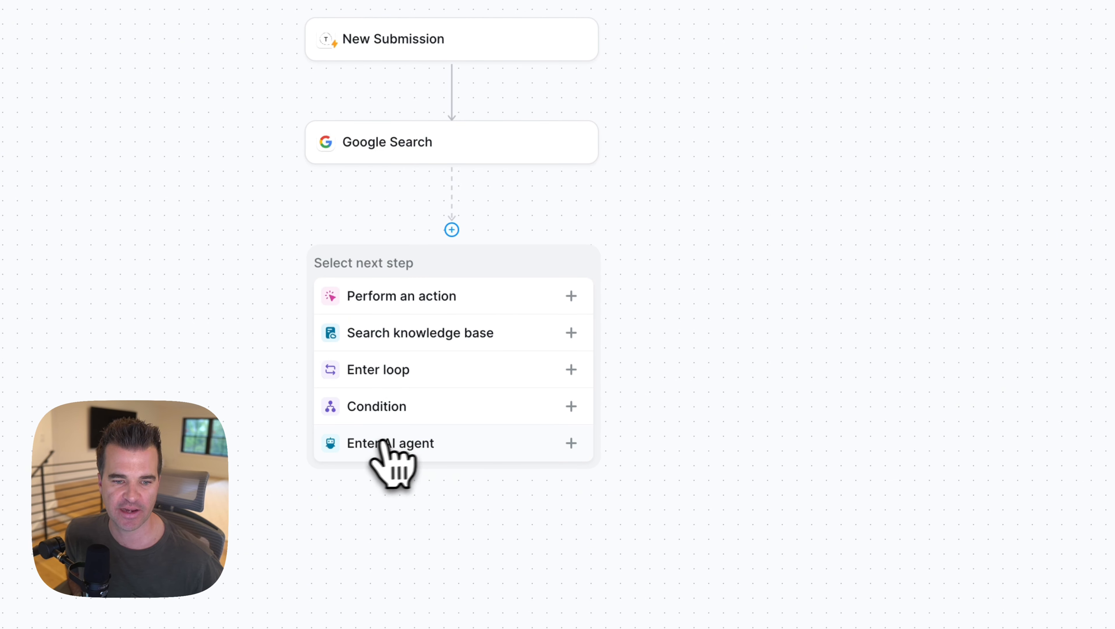
click(395, 444)
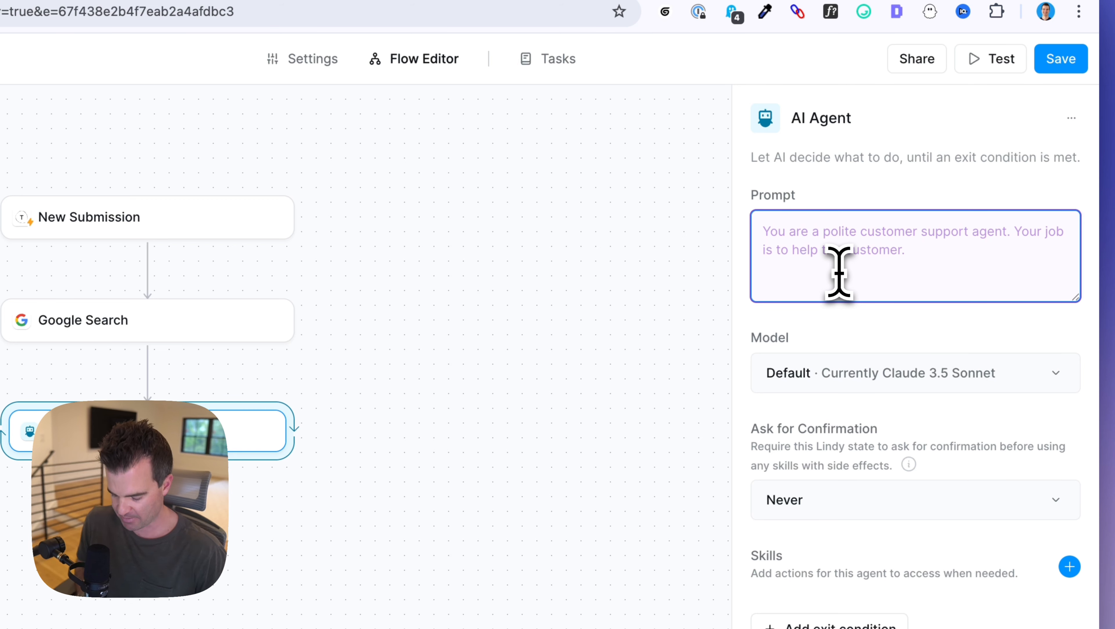
text(Go to the user's YouTube channel videos URL identified in the previous step, and tell me:  1) how many subscribers they have  2) what their channel is about  3) roughly how many views per video they get on average  4) roughly how often they are uploading)
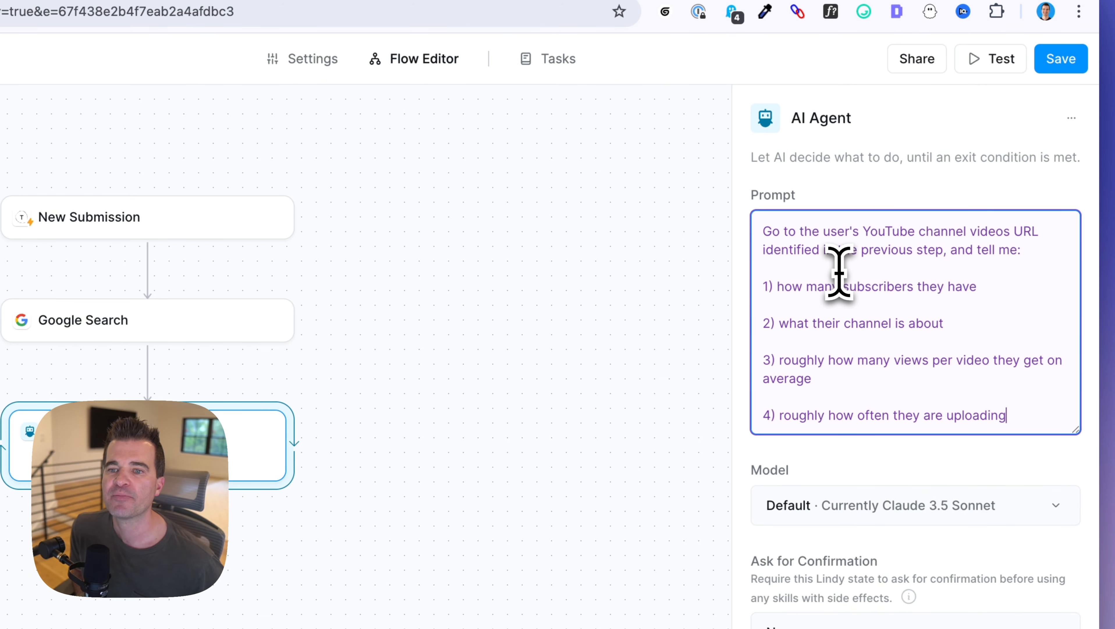
- Review the AI Agent prompt, highlighting the opening instruction and each of the four numbered questions
drag(762, 232, 992, 242)
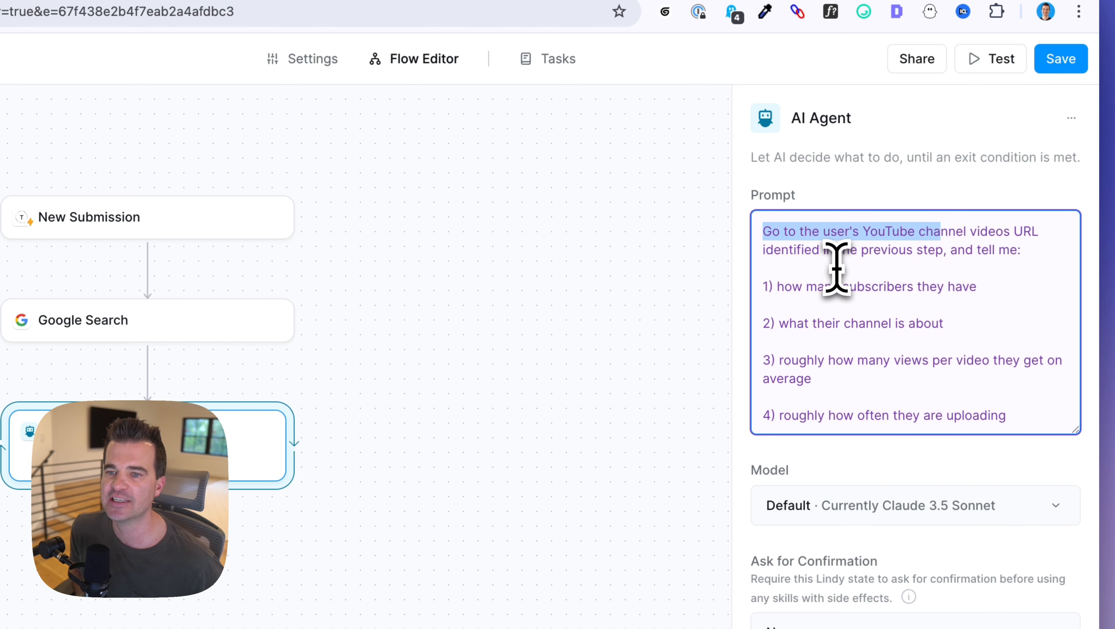
drag(751, 291, 979, 287)
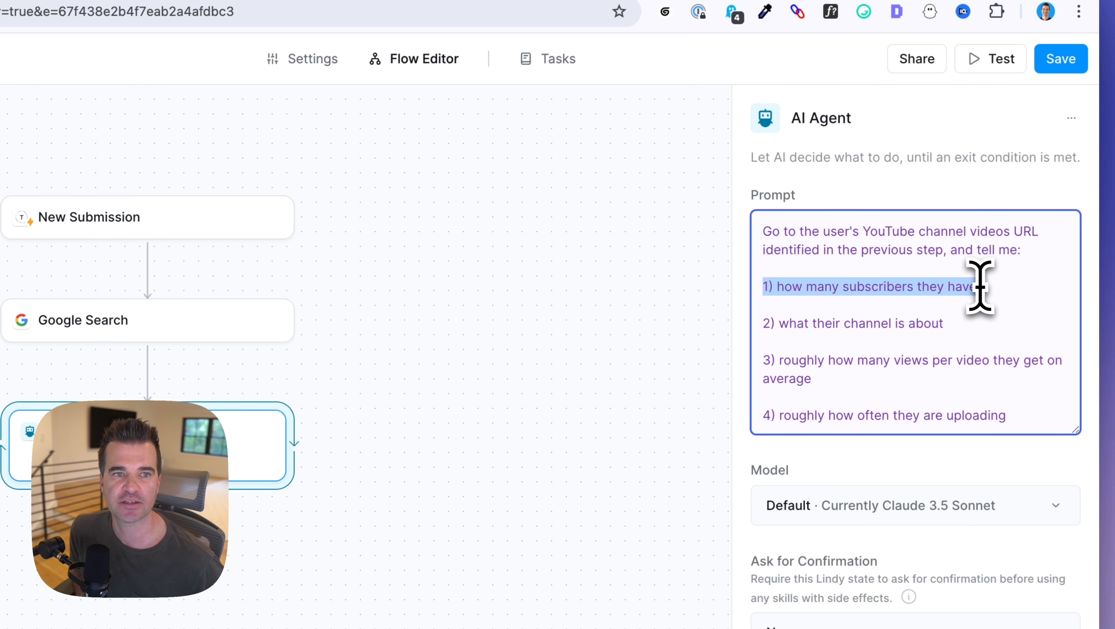
drag(761, 326, 1042, 318)
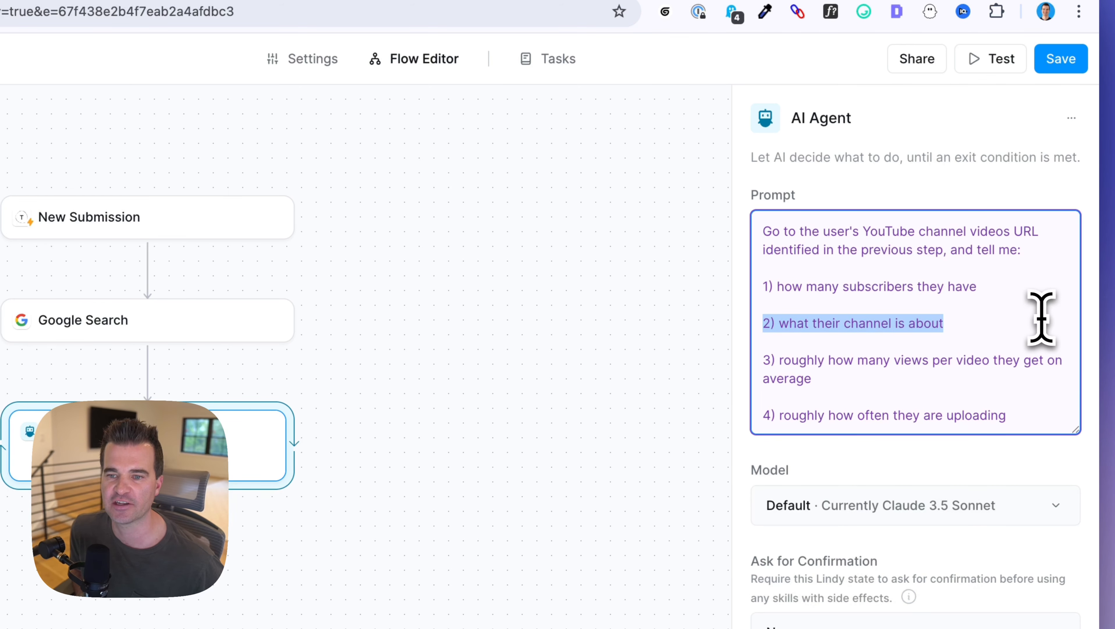
drag(761, 360, 926, 372)
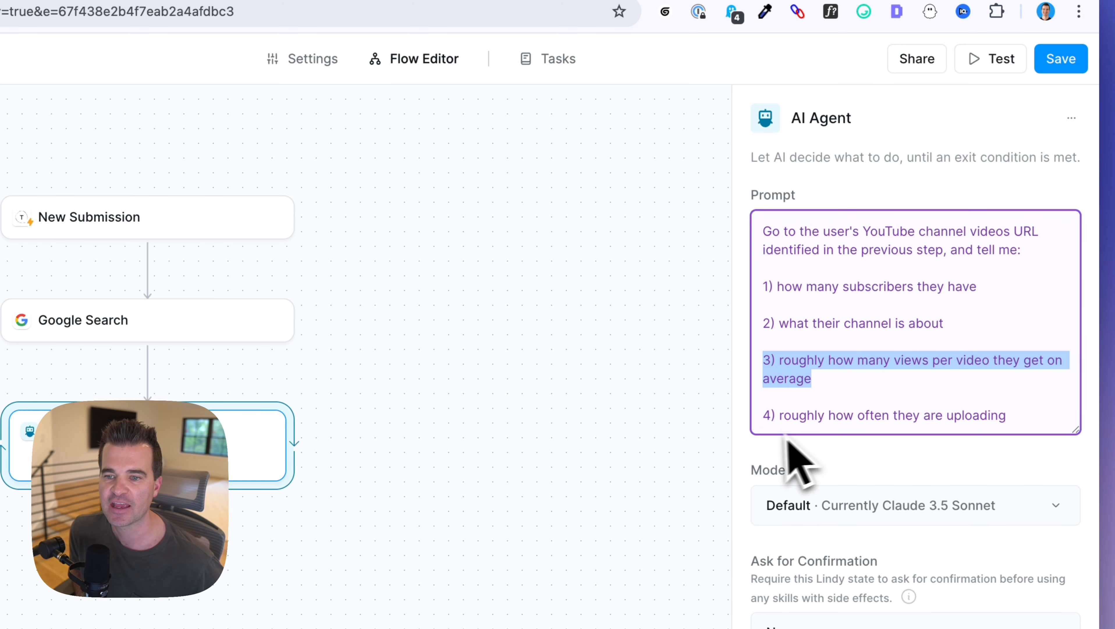
drag(763, 415, 1008, 415)
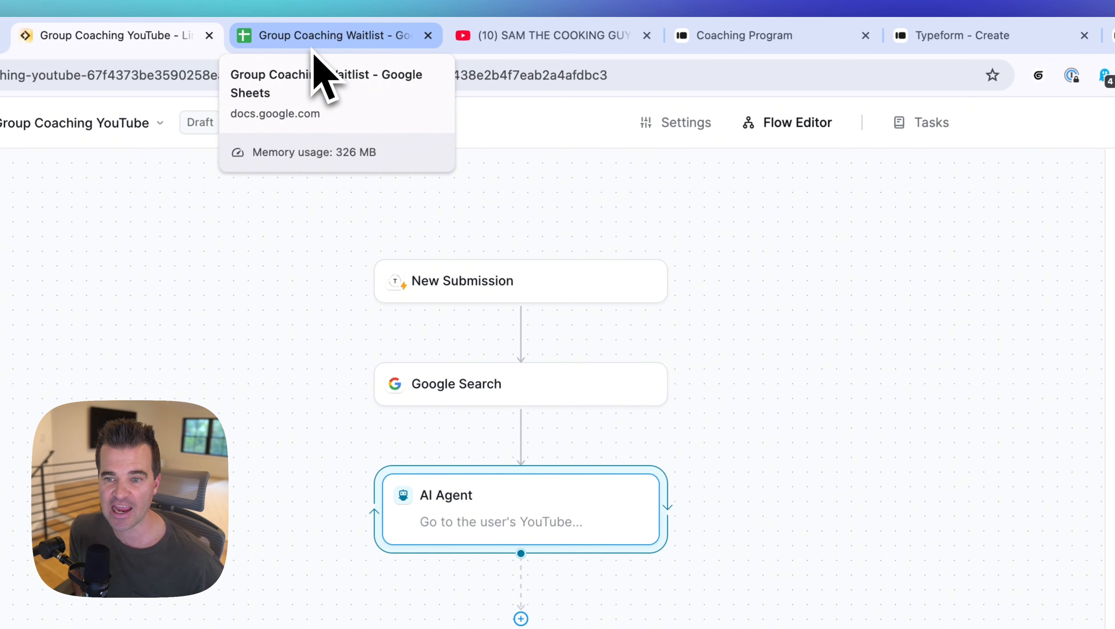
- Examine the Group Coaching Waitlist sheet's applicant columns A to D and research columns from Subscribers to Frequency, and return to the Lindy editor
click(313, 49)
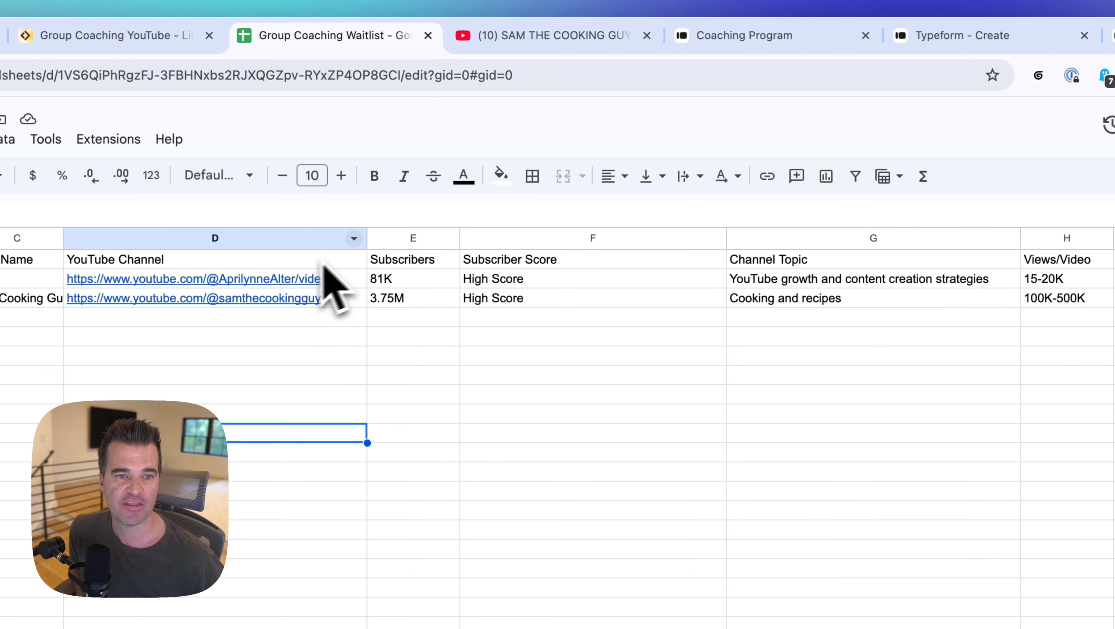
drag(387, 237, 1113, 269)
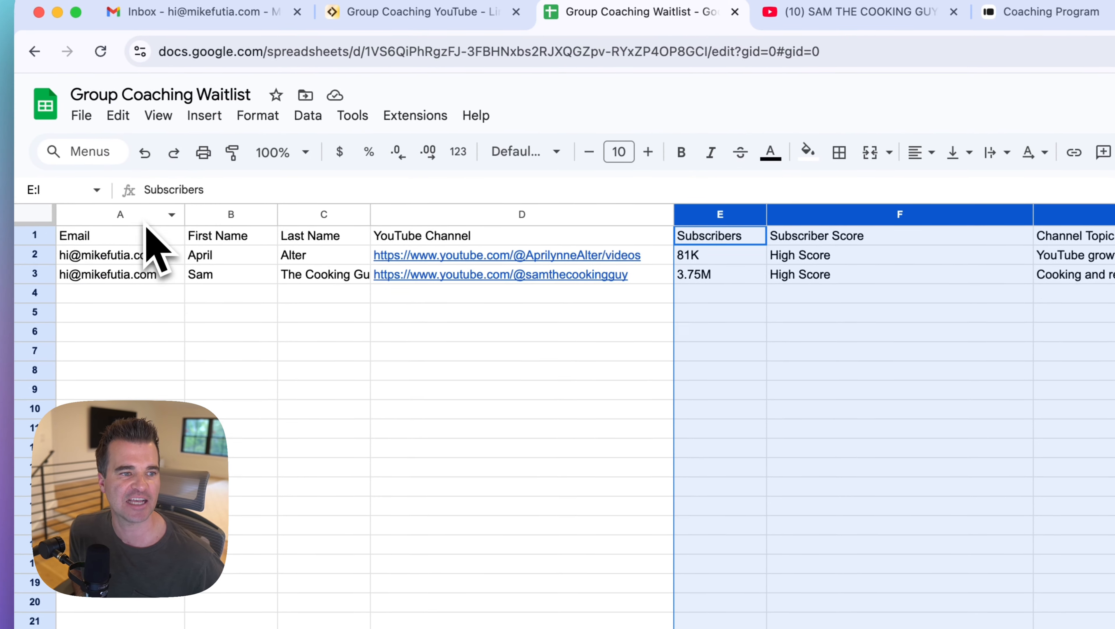
click(106, 202)
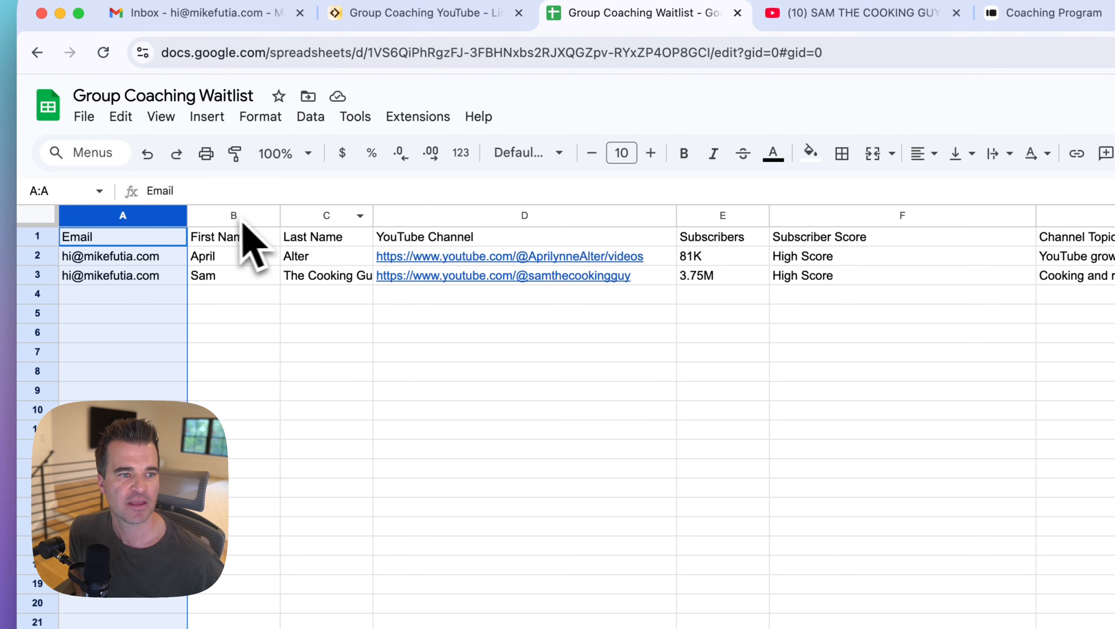
click(303, 214)
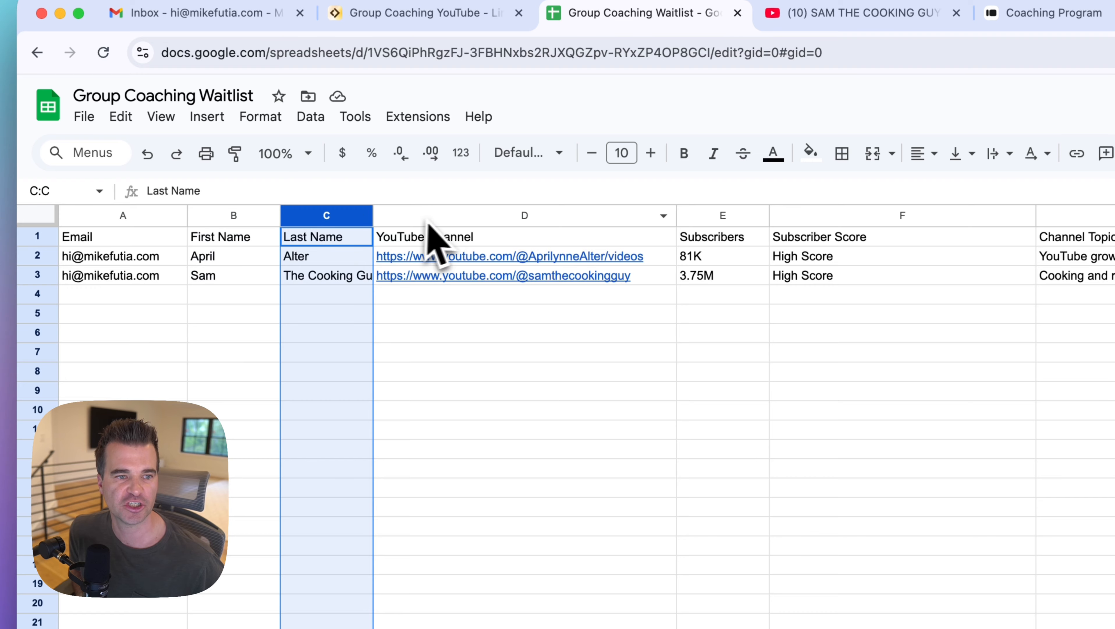
click(440, 215)
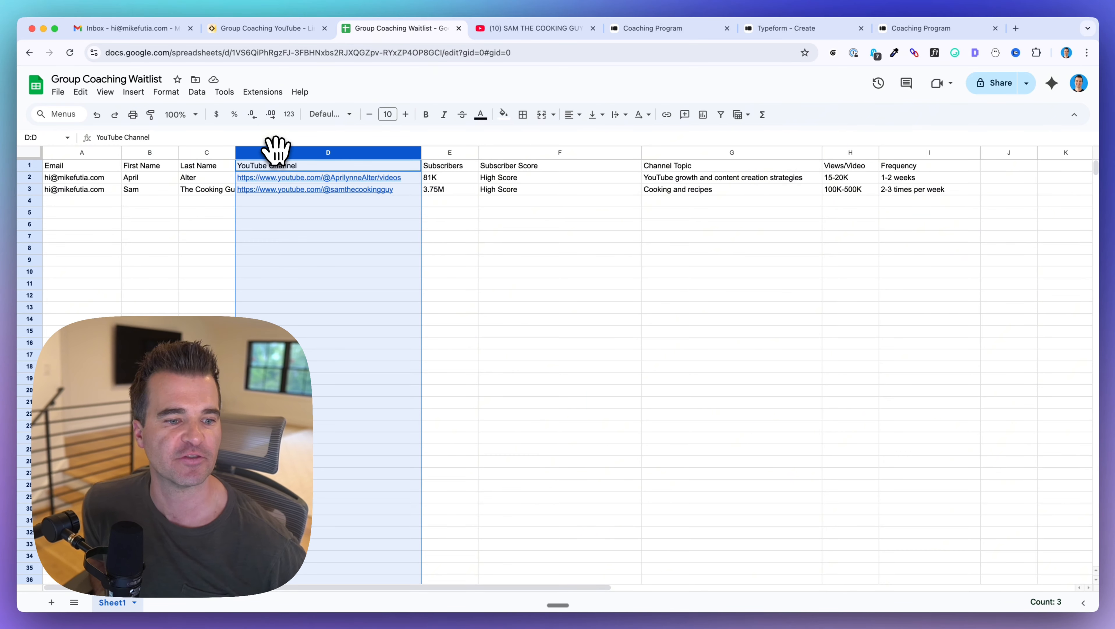
click(307, 272)
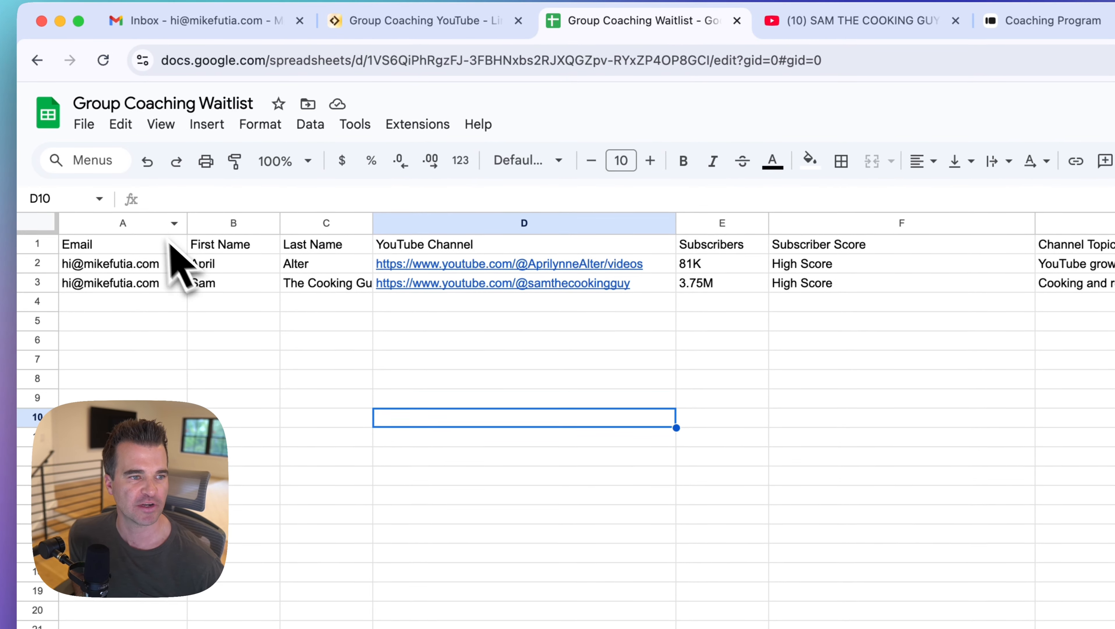
drag(95, 153, 256, 152)
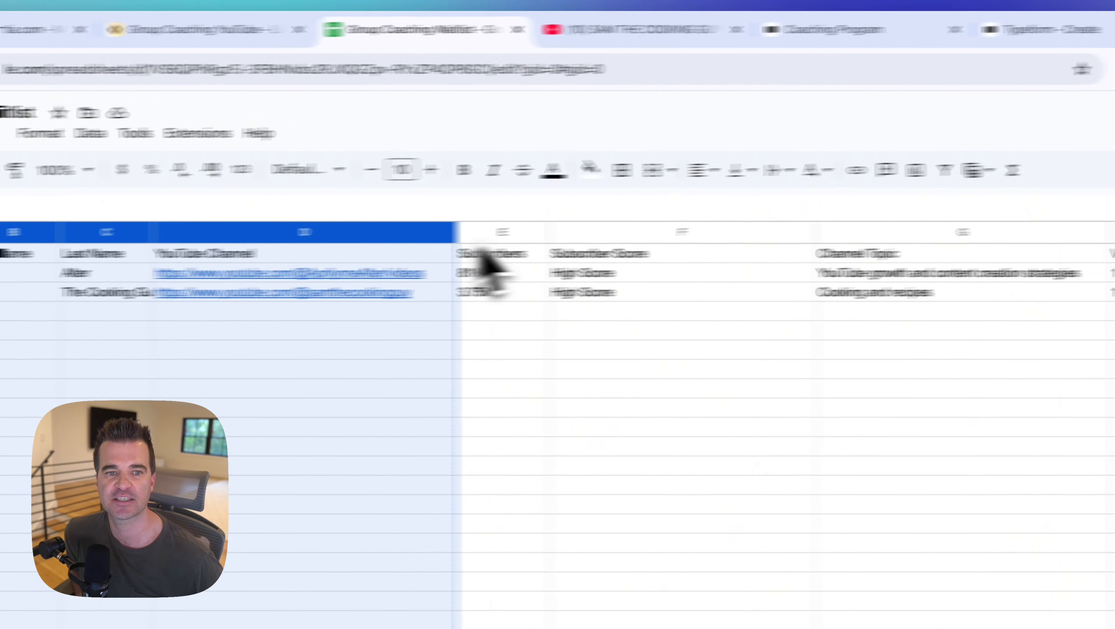
drag(353, 243, 1113, 238)
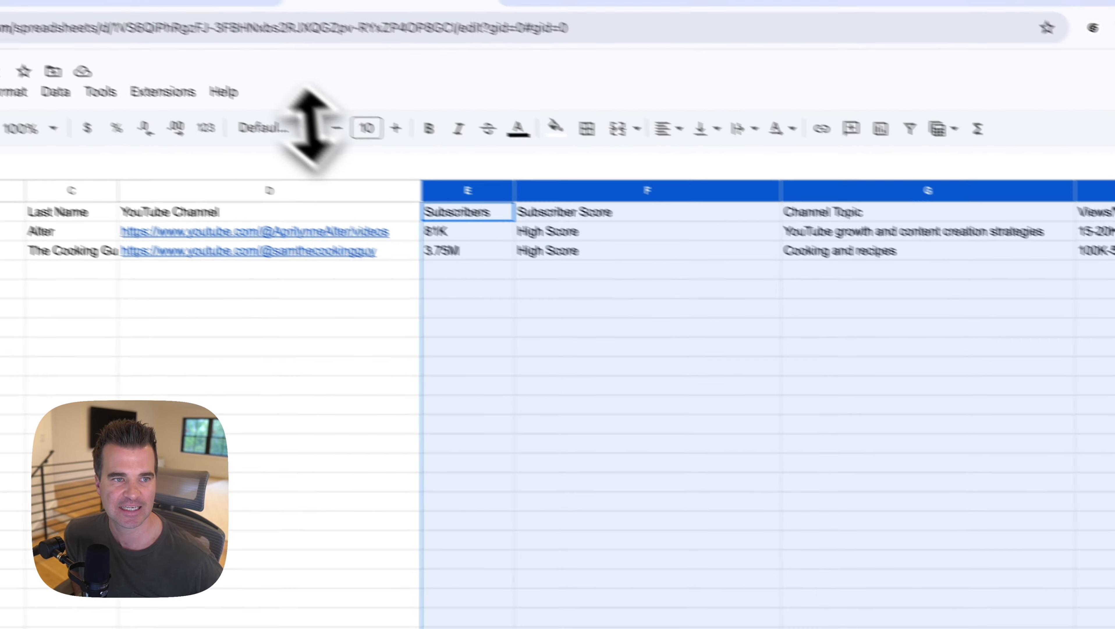
click(263, 39)
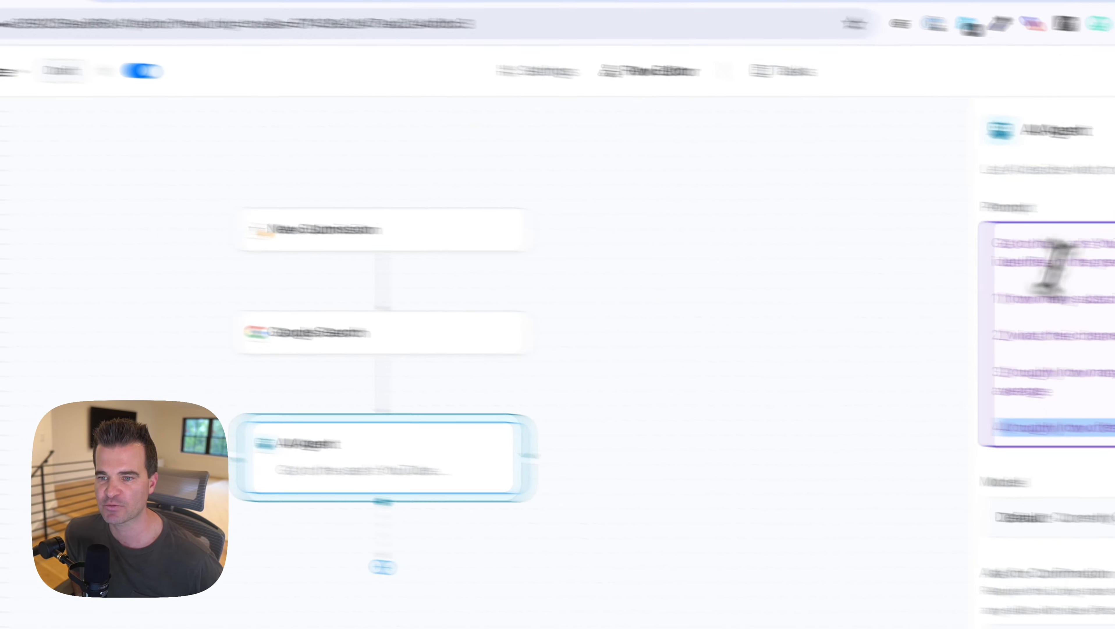
- Give the AI agent the Web browser skill Website Content Crawler
click(867, 293)
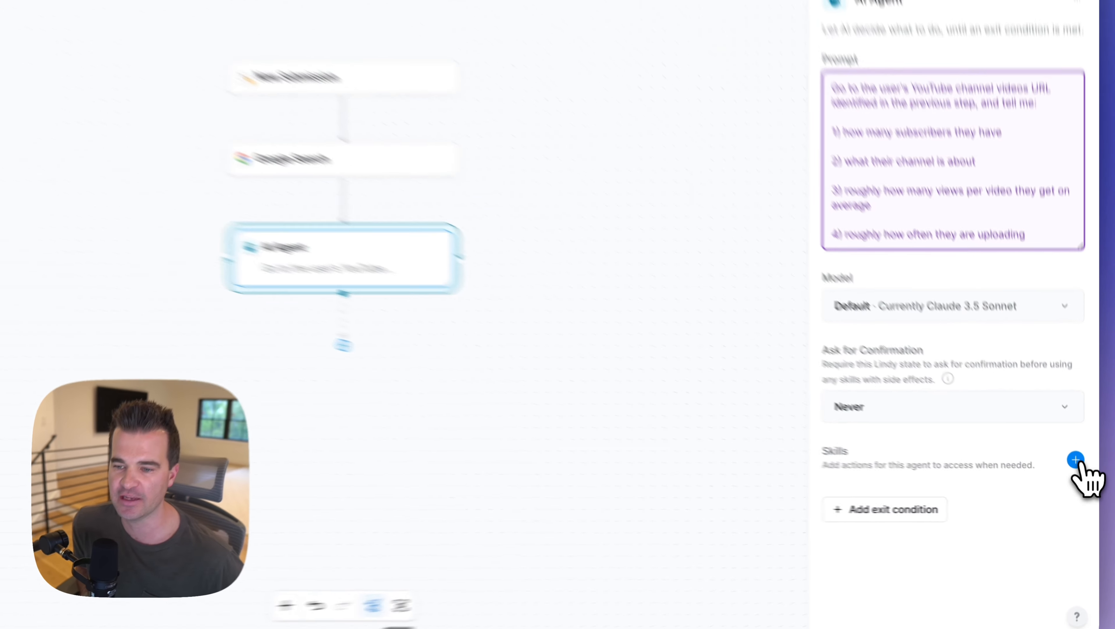
click(1079, 477)
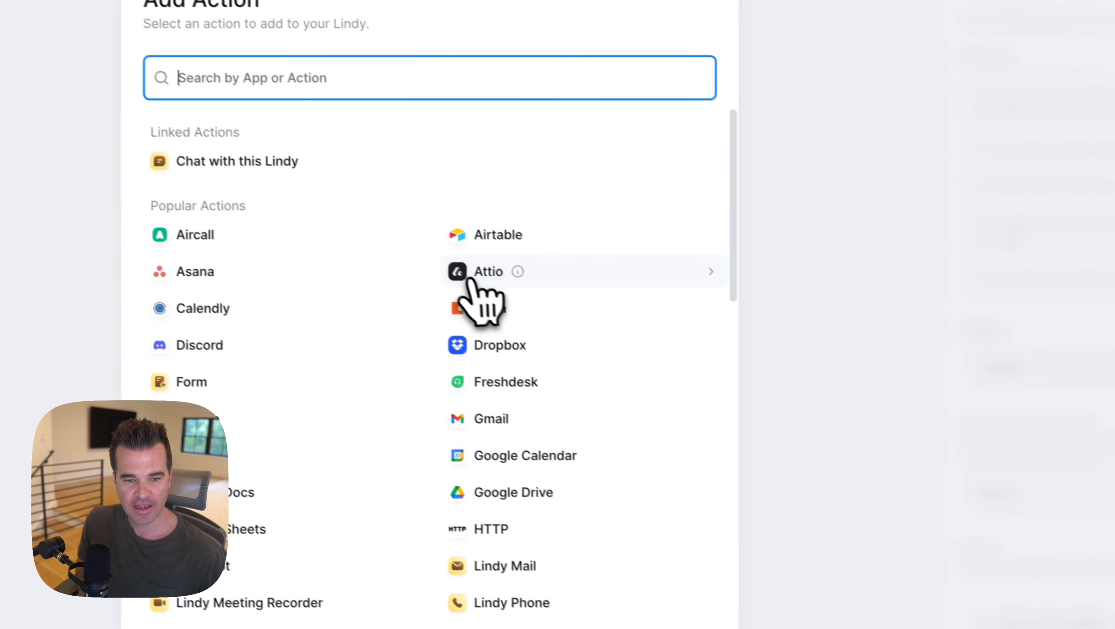
scroll(267, 227, down, 2)
scroll(524, 328, down, 4)
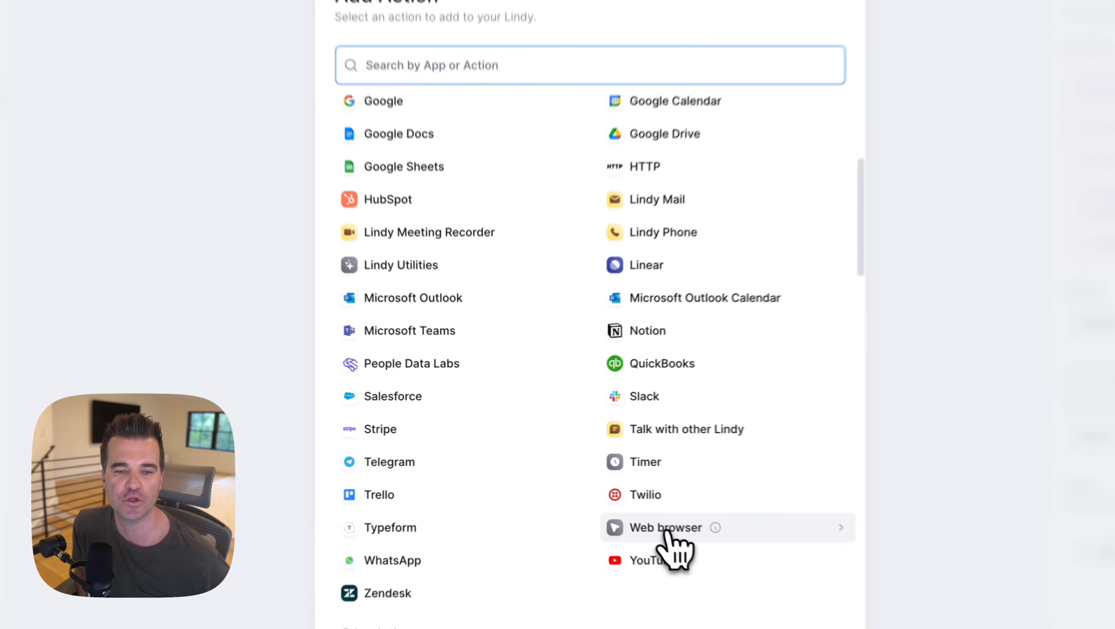
click(609, 501)
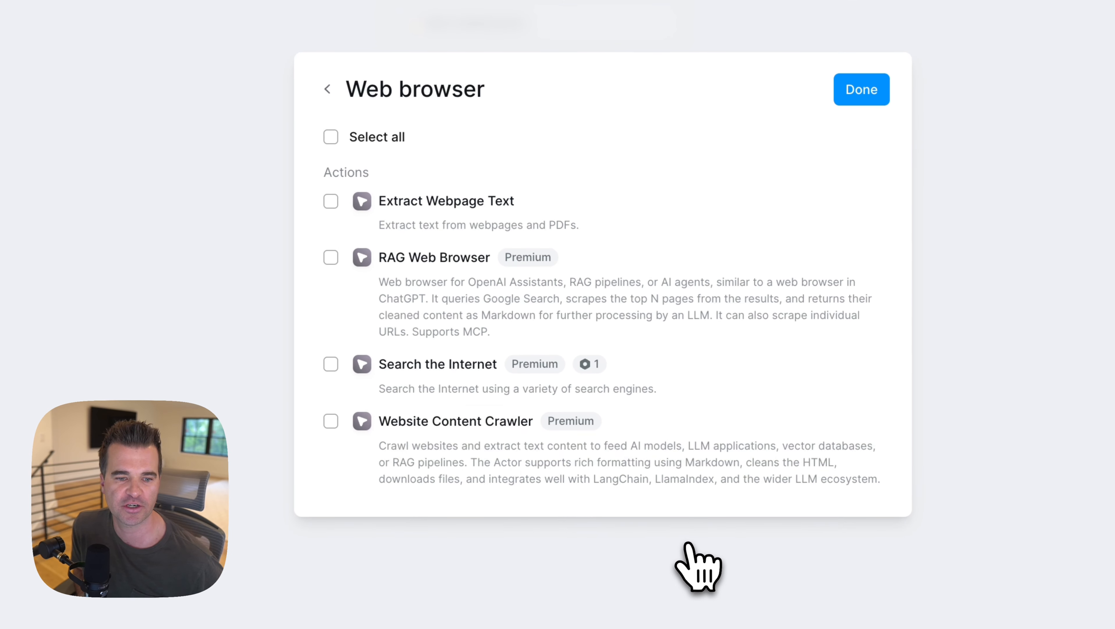
click(331, 422)
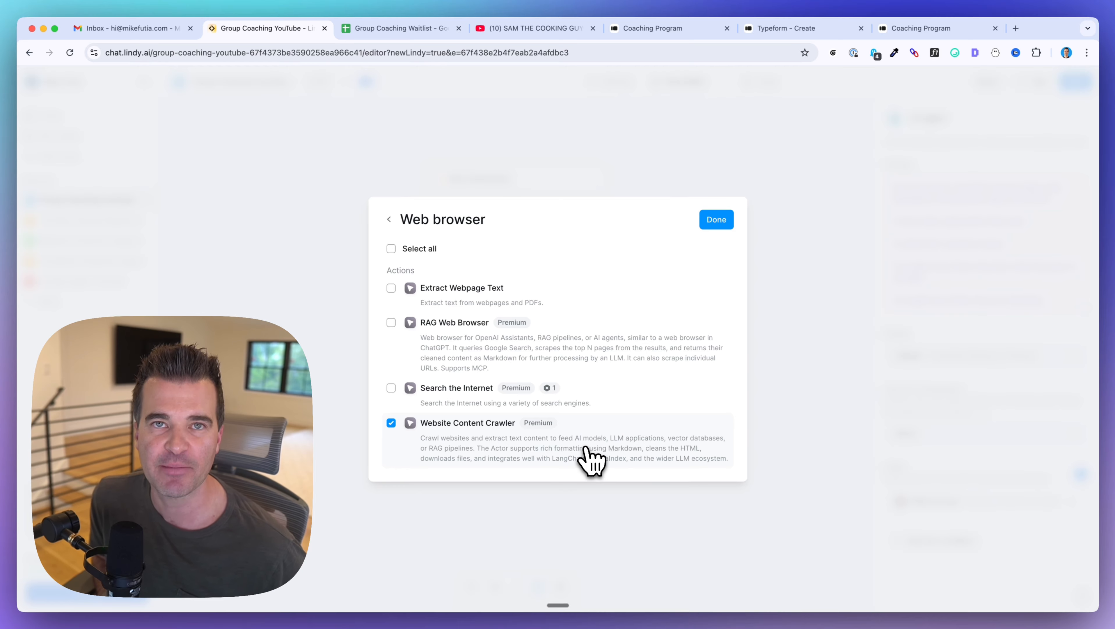
click(714, 220)
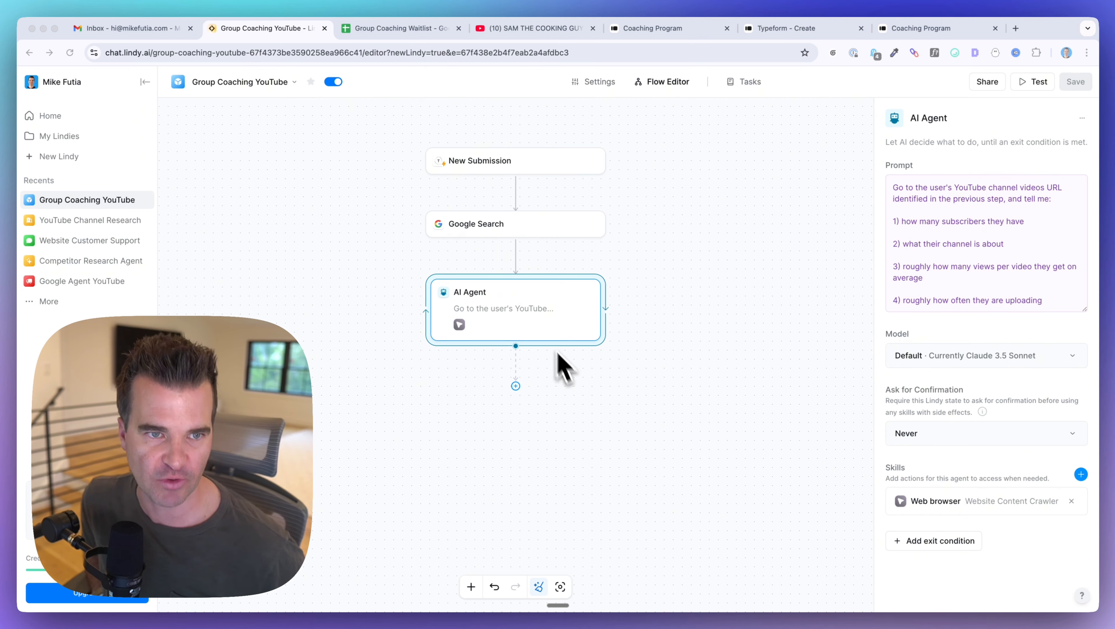
- Switch to the Group Coaching Waitlist sheet, examine the Subscribers and Subscriber Score columns, and return to the Lindy editor
click(388, 29)
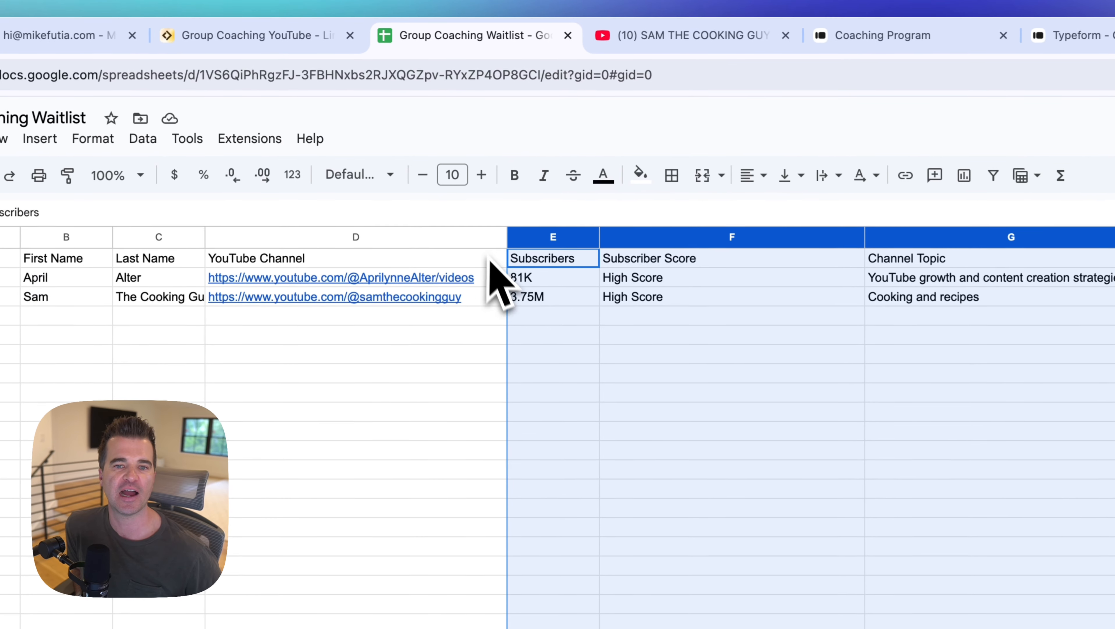
click(464, 230)
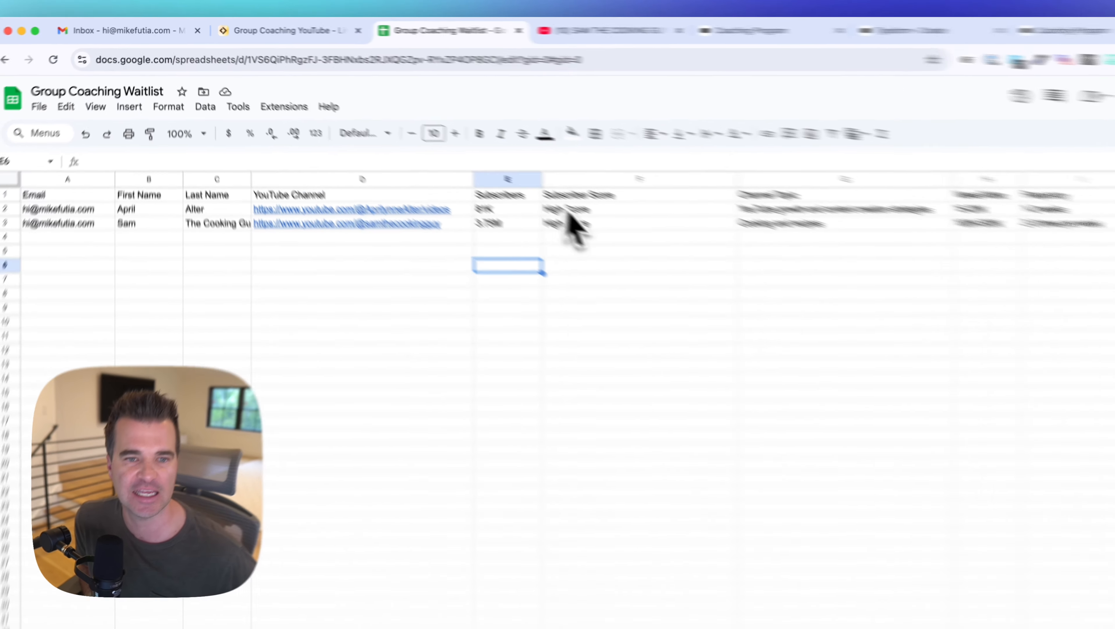
drag(489, 165, 486, 190)
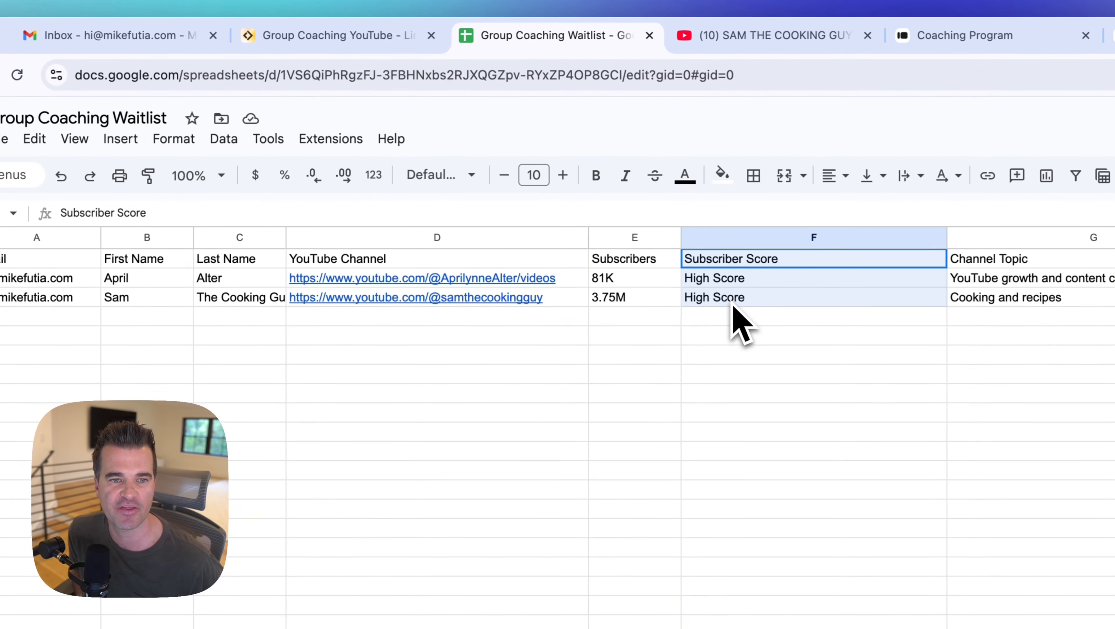
drag(636, 259, 736, 308)
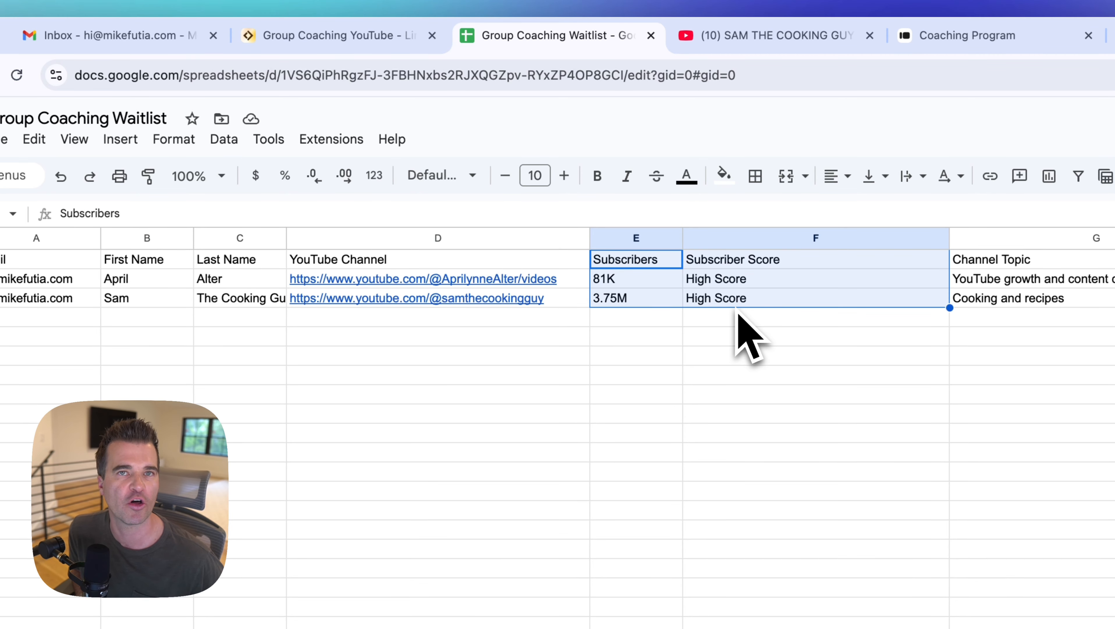
click(322, 40)
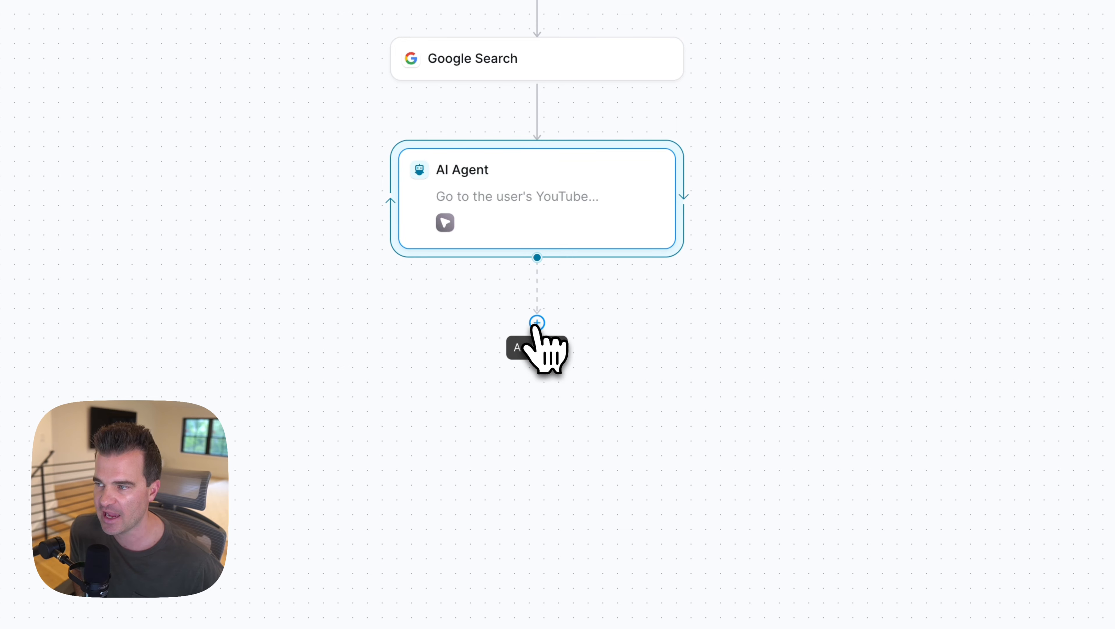
- Add a second AI agent prompted to output only a Subscriber Score: less than 10,000 subscribers low, 10,001-49,999 medium, 50,000+ high, with example "Medium Score"
click(537, 323)
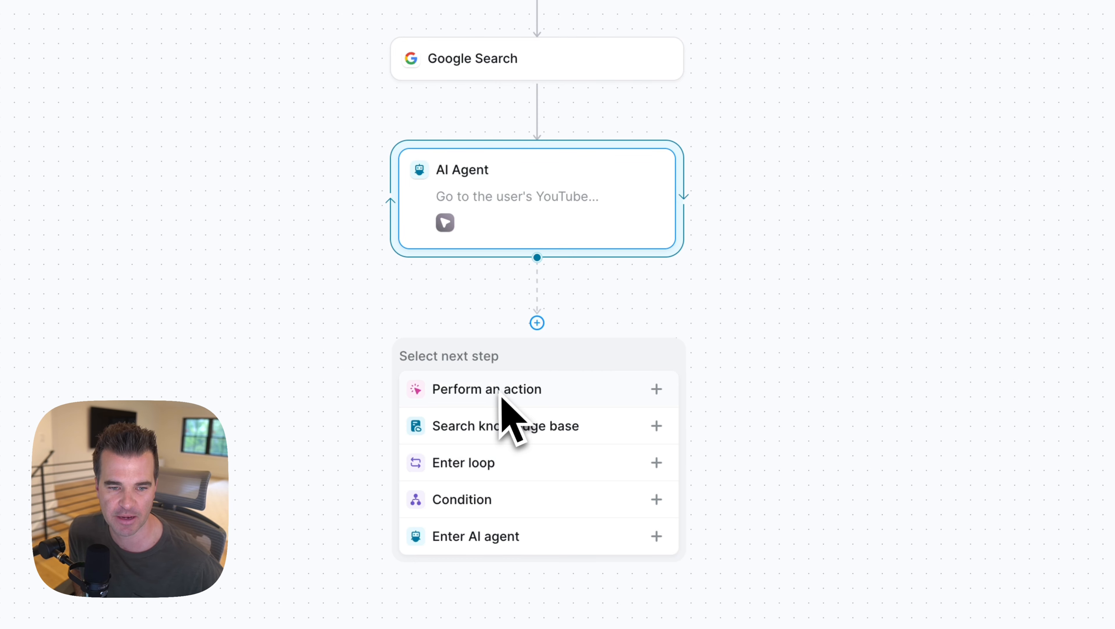
click(495, 516)
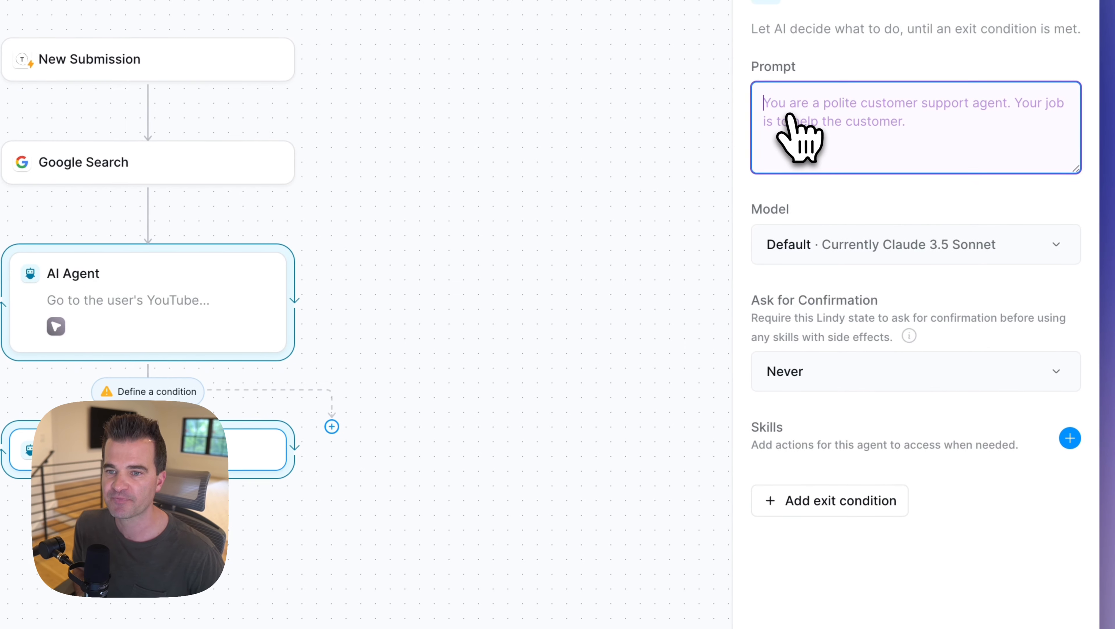
text(You are a YouTube channel analyzer.  Based on the subscriber count of the YouTube channel in the previous step, please assign a Subscriber Score to the channel:  Less than 10,000 subscribers = low; Between 10,001-49,999 subscribers = medium 50,000+ subscribers = high  Please output only the Subscriber Score.  Example: Medium Score)
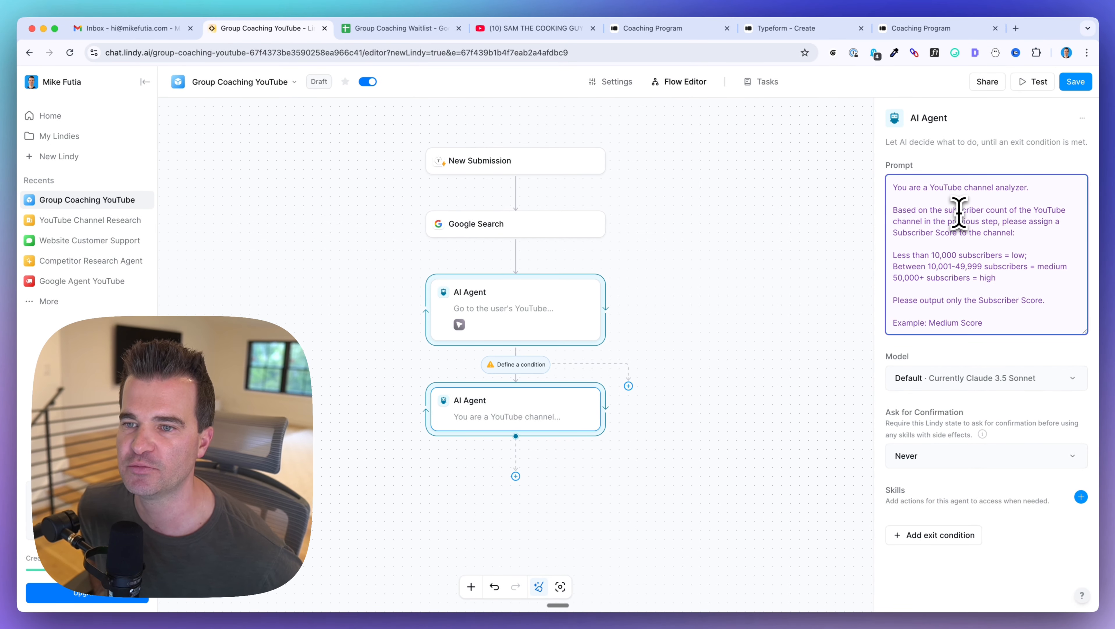
drag(891, 214, 1037, 231)
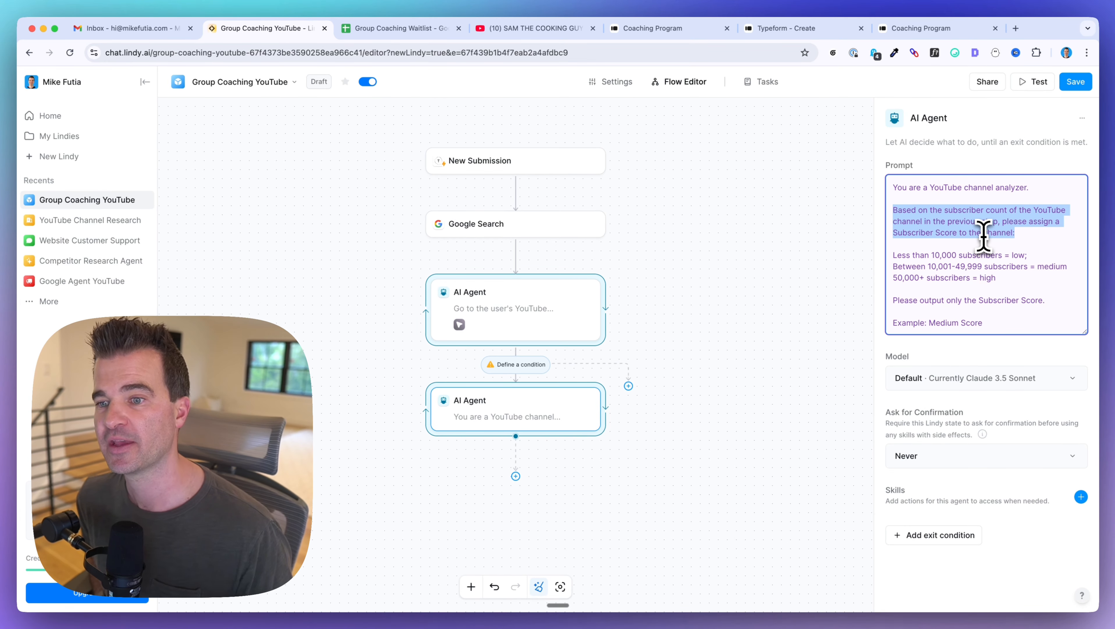
click(1012, 257)
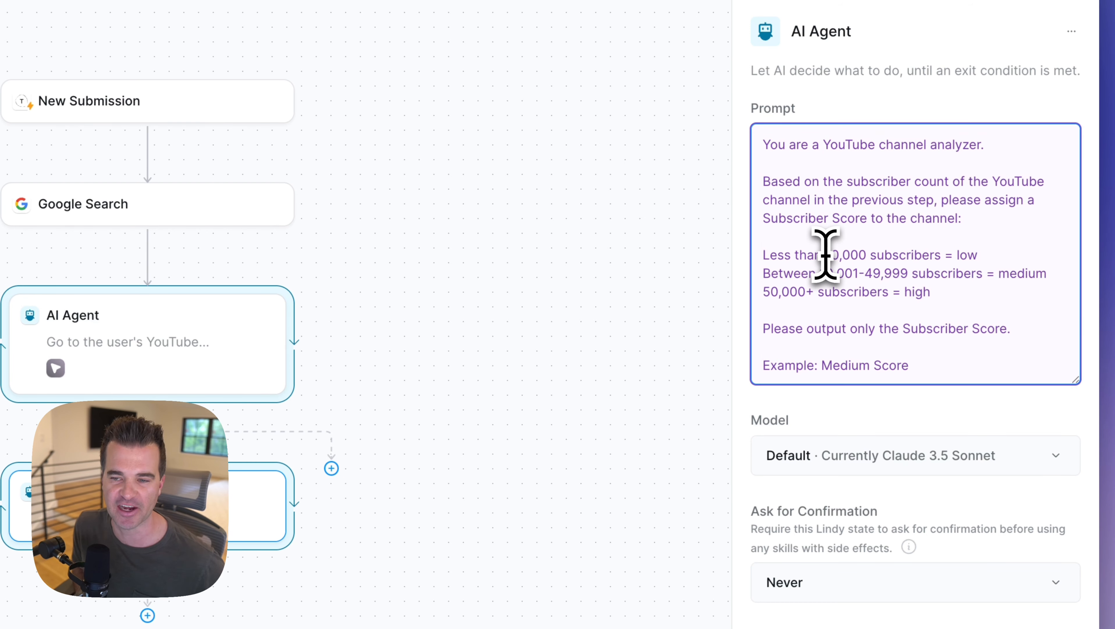
- Review the second AI agent's prompt, highlighting the low, medium and high subscriber thresholds, the output instruction and the example
drag(826, 255, 1015, 249)
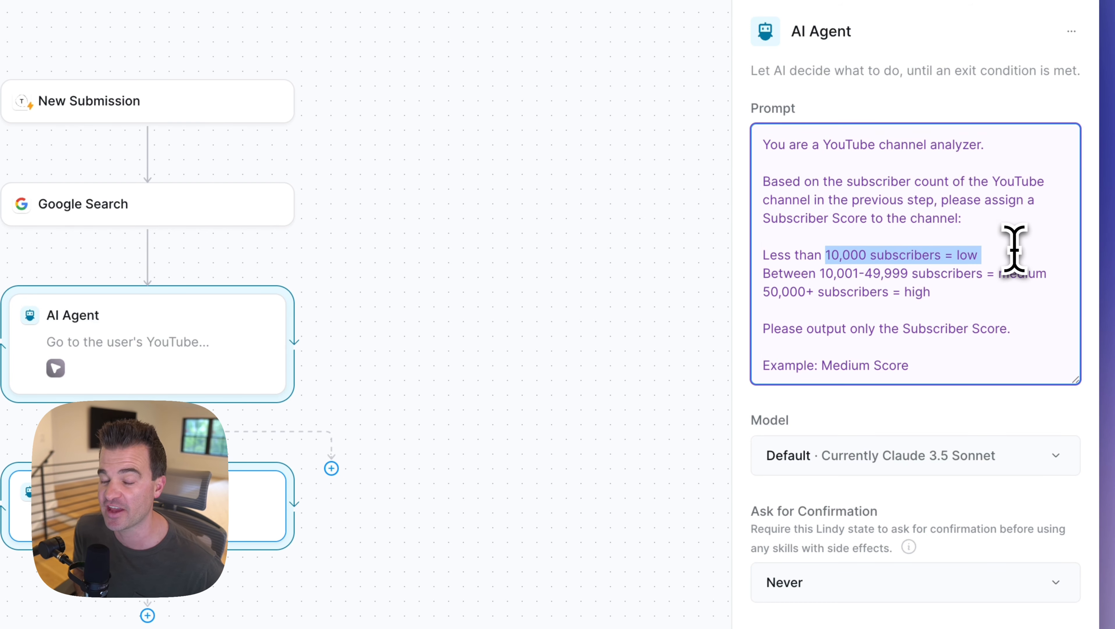
drag(794, 274, 888, 275)
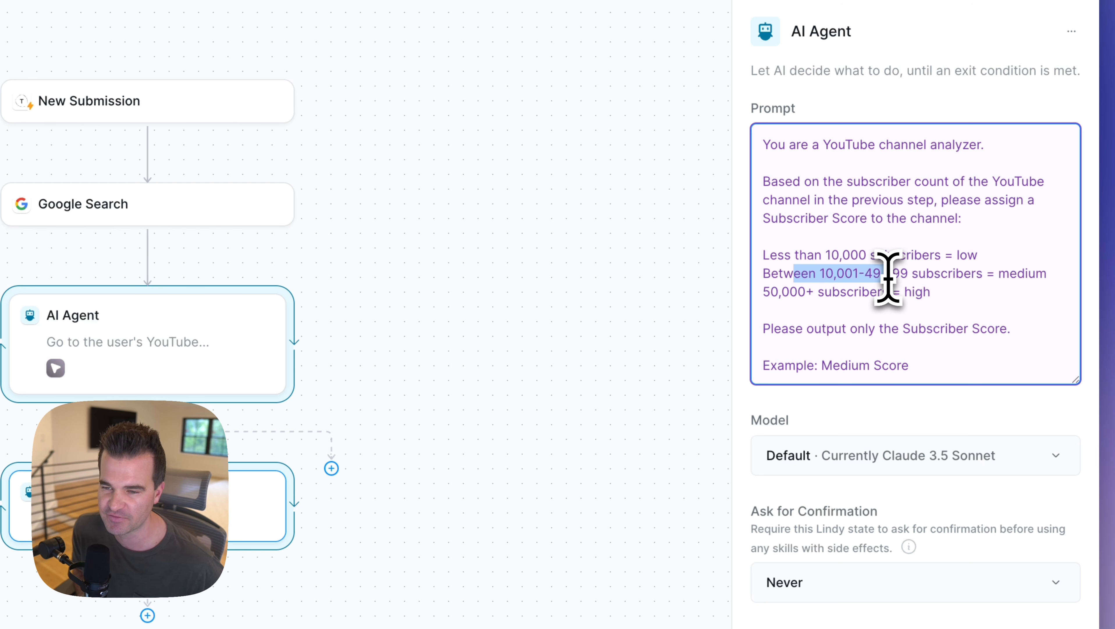
drag(987, 273, 1047, 275)
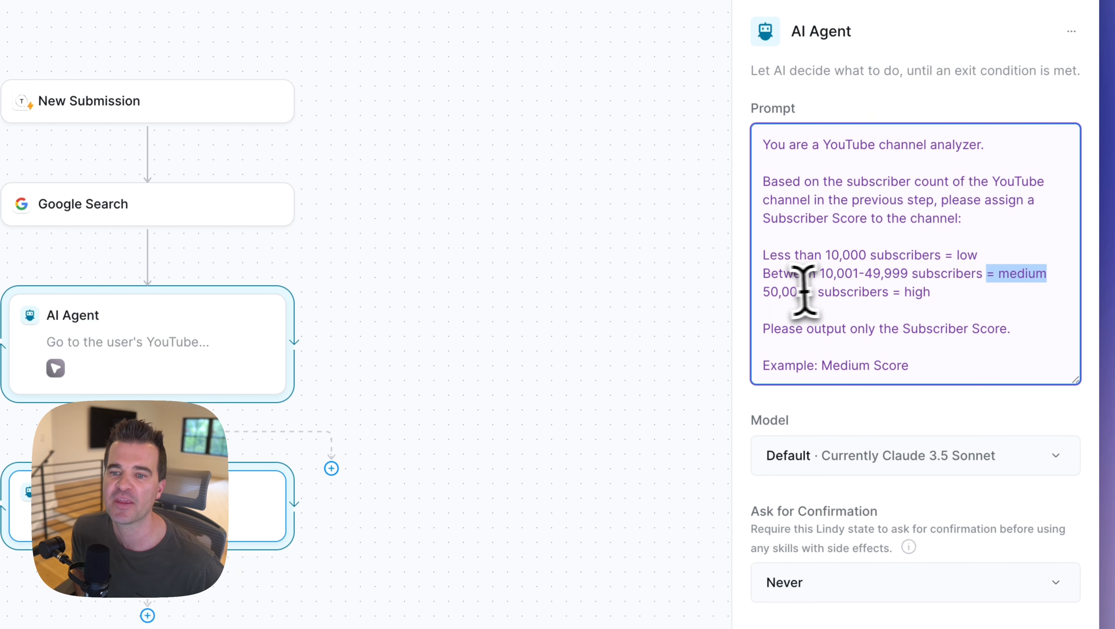
drag(765, 291, 896, 293)
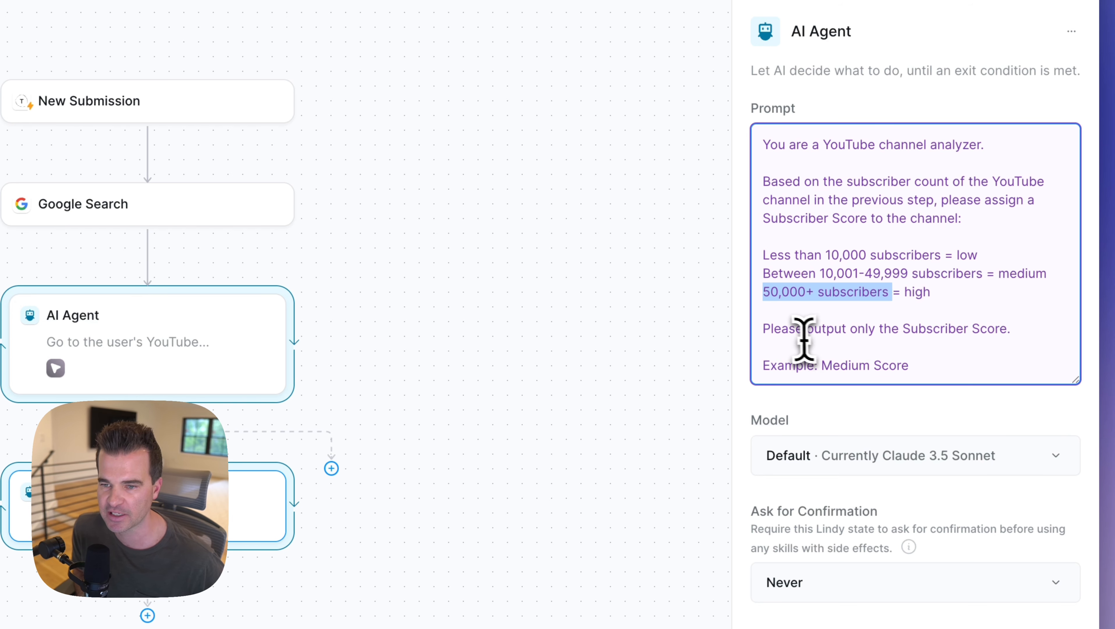
drag(795, 328, 1013, 330)
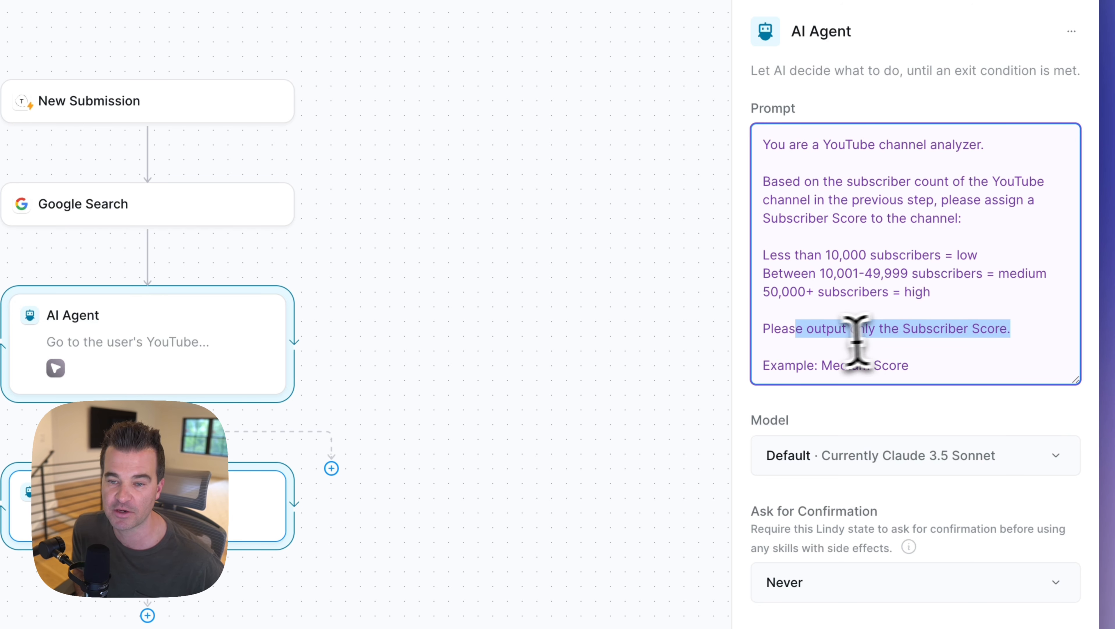
drag(768, 365, 965, 363)
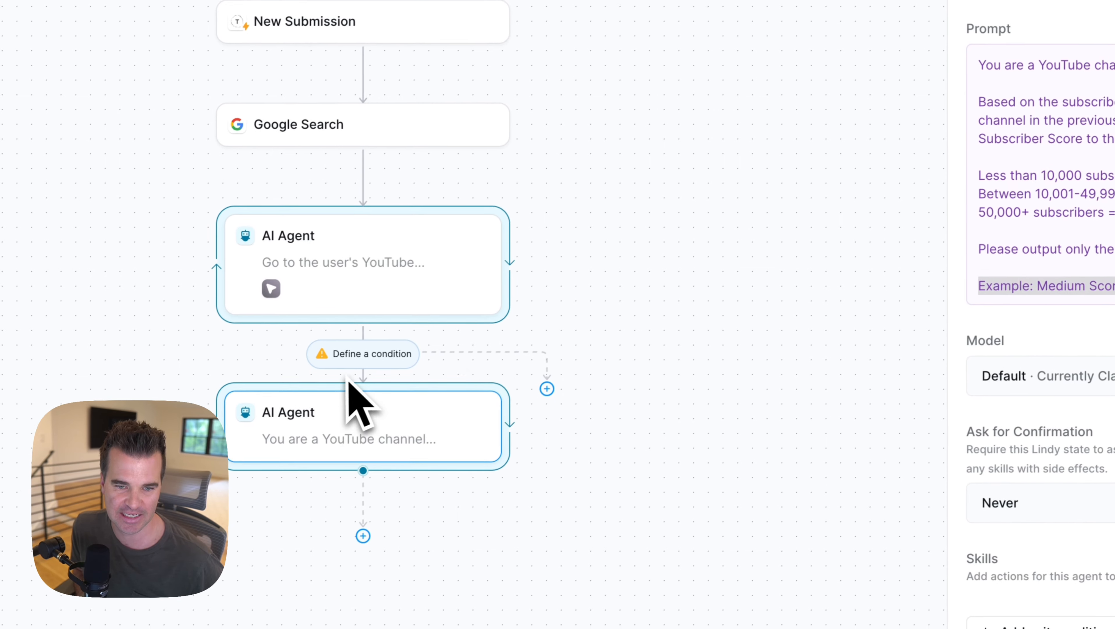
- Set the first AI agent's exit condition to "you have analyzed the youtube channel" and save the Lindy
click(371, 354)
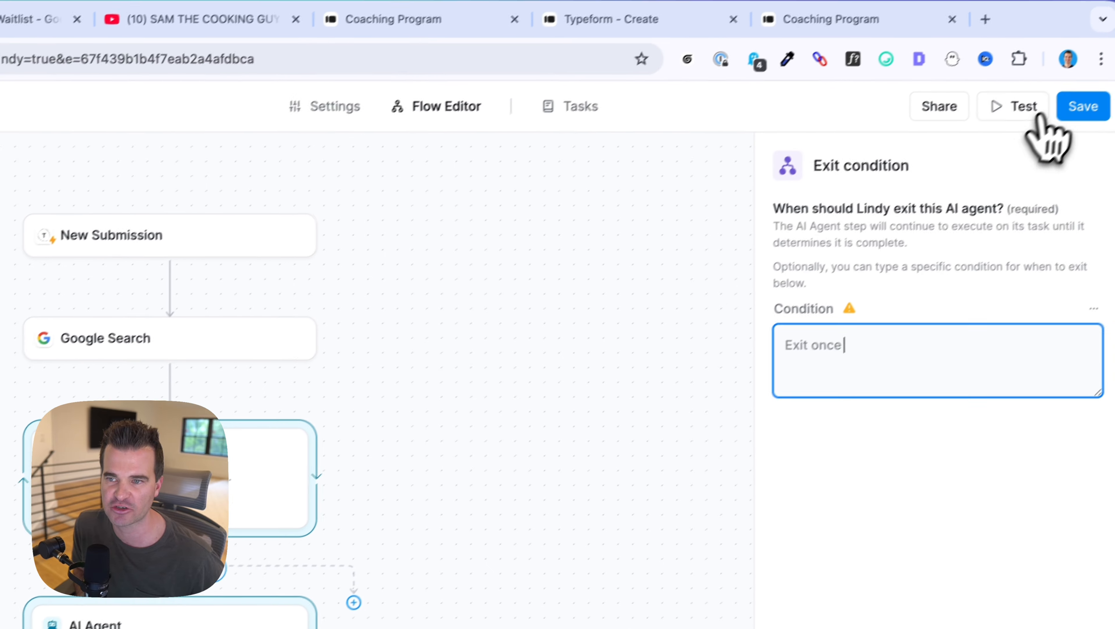
click(1065, 49)
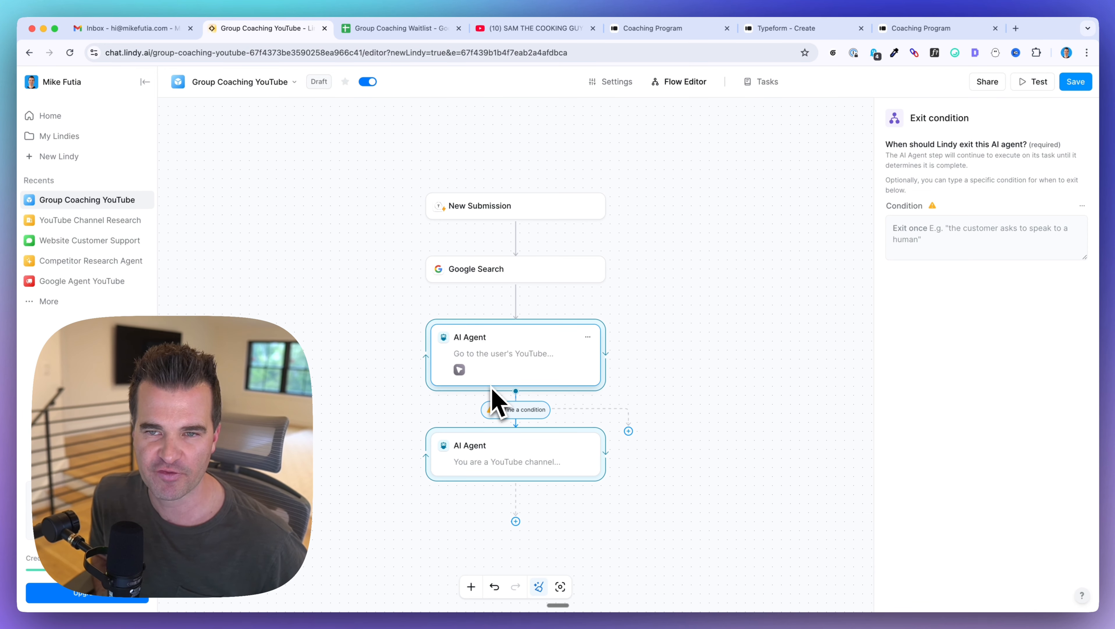
click(1012, 231)
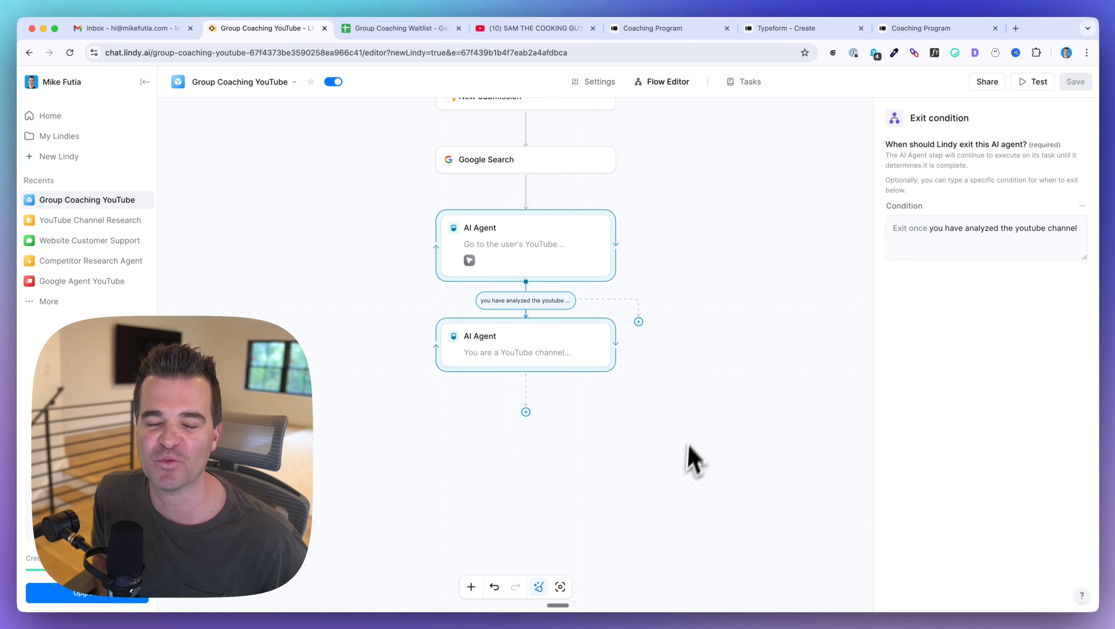
scroll(699, 441, up, 3)
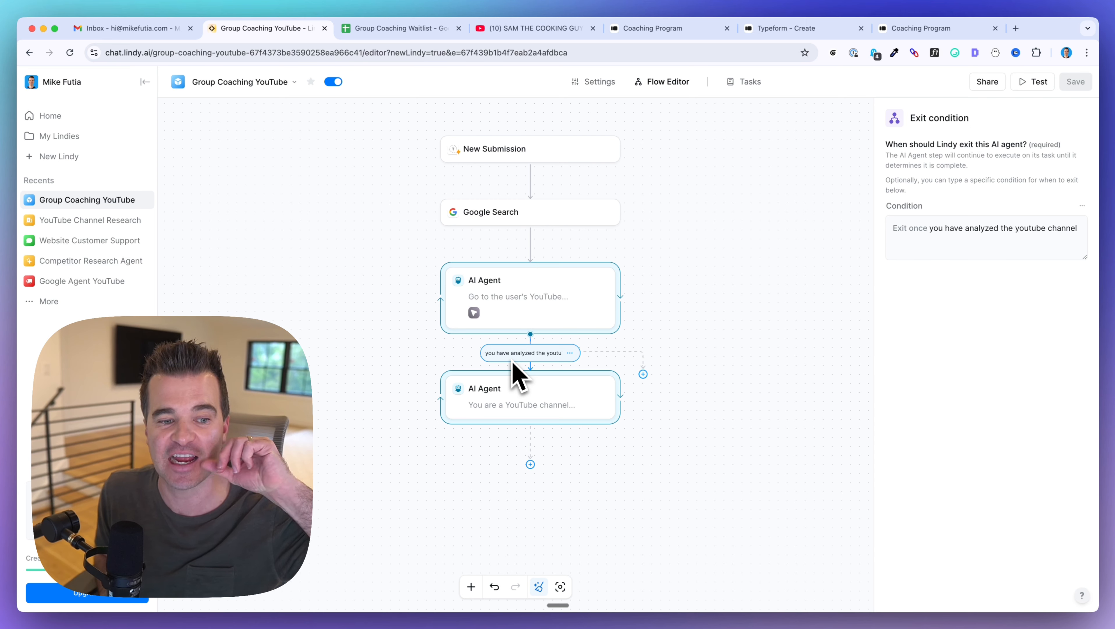
drag(928, 229, 1067, 230)
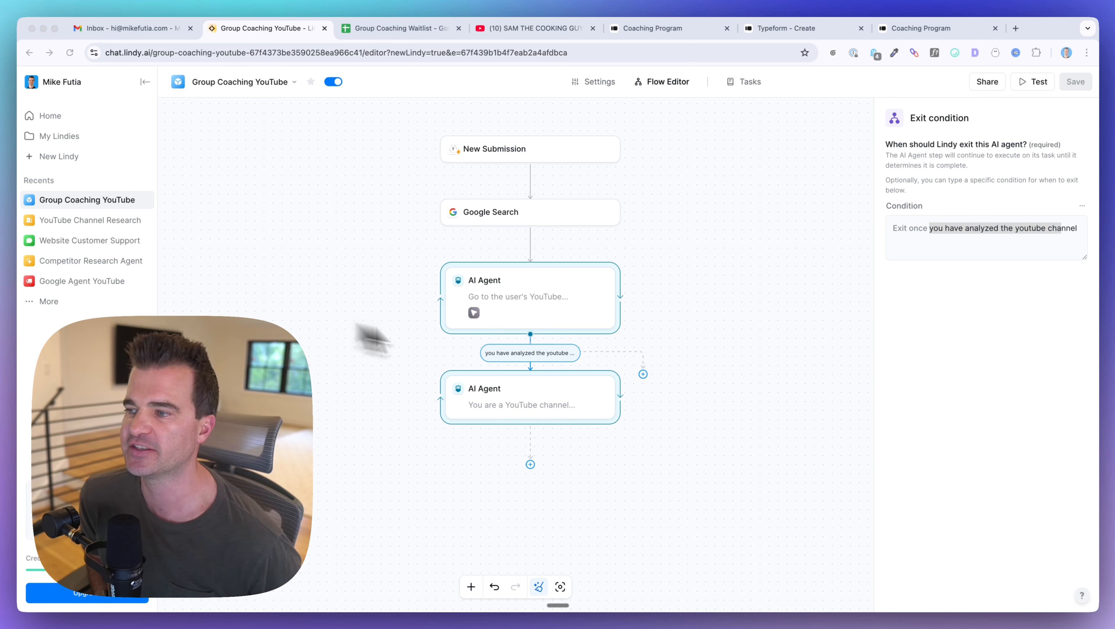
- Add a Google Sheets Append row action after the second AI agent
scroll(443, 278, down, 1)
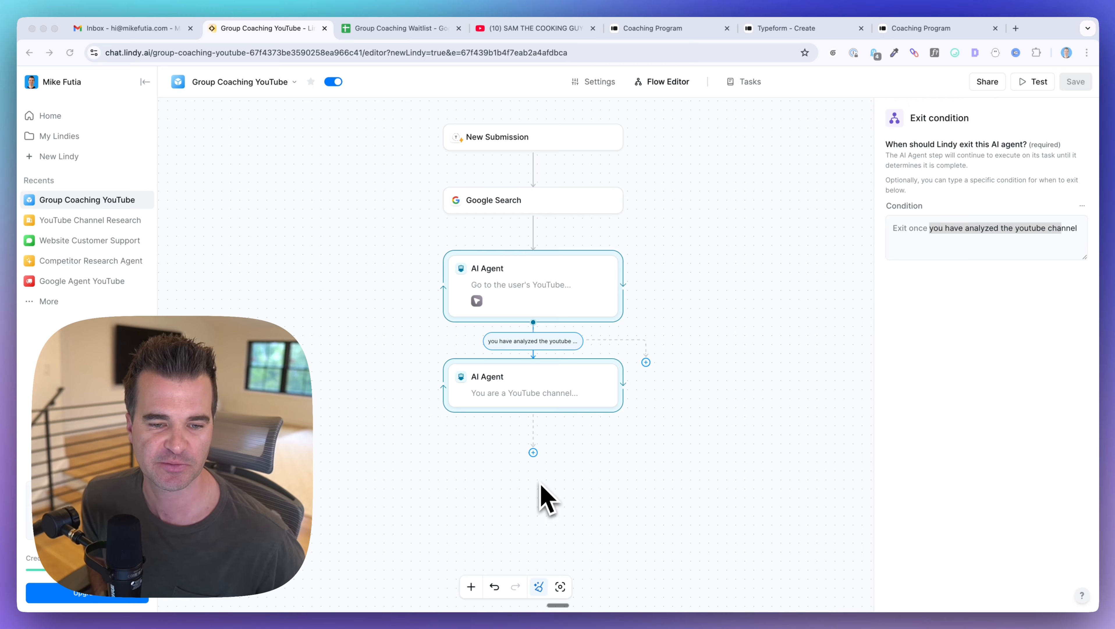
click(533, 452)
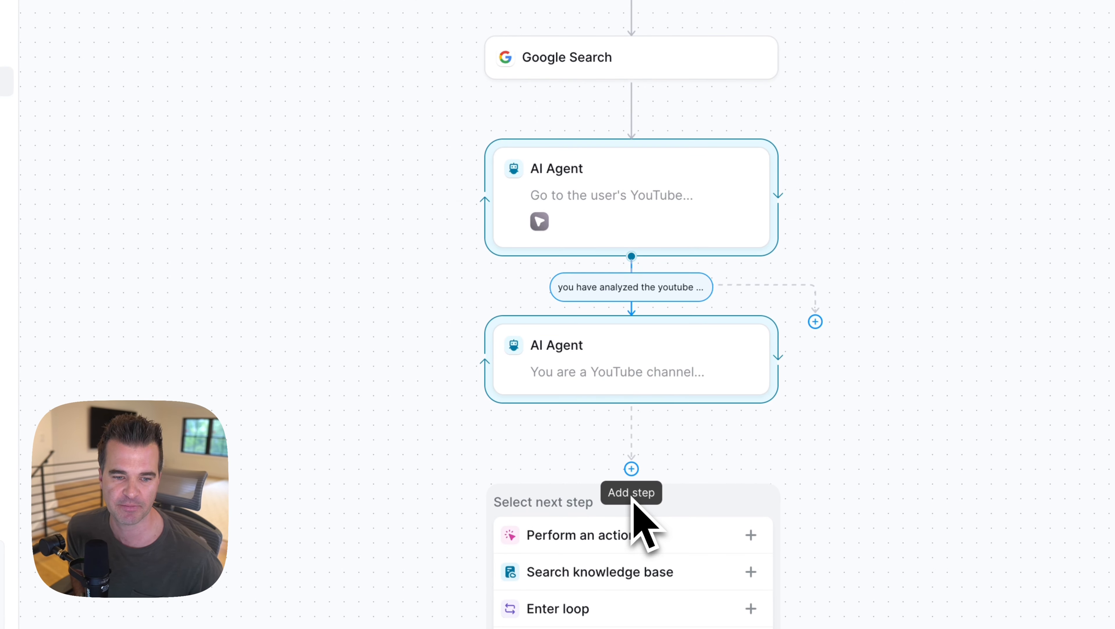
click(628, 535)
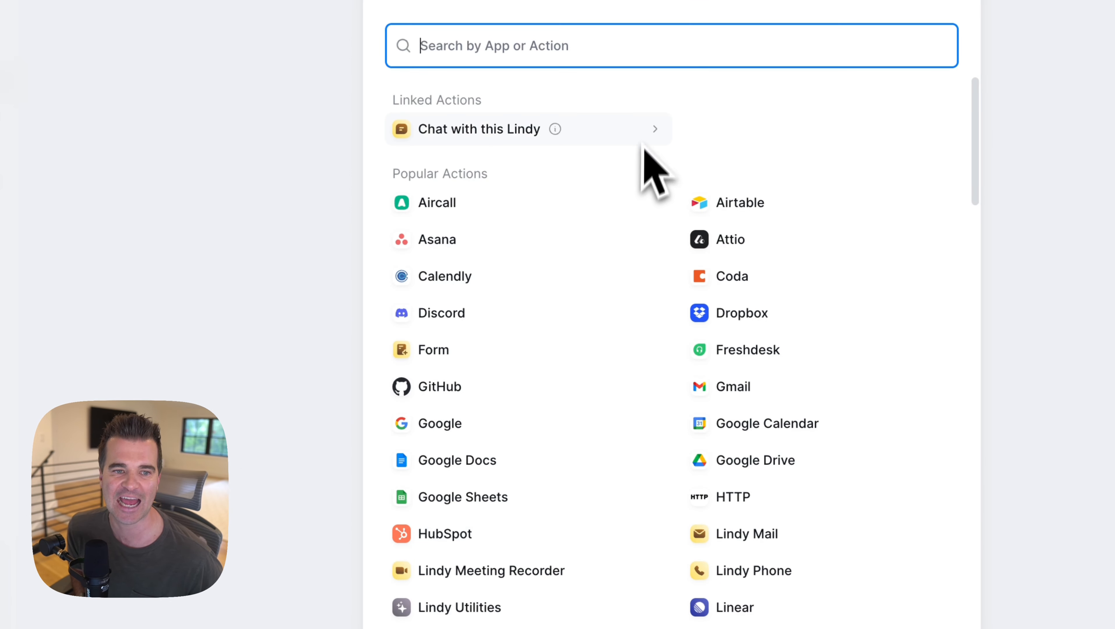
click(431, 498)
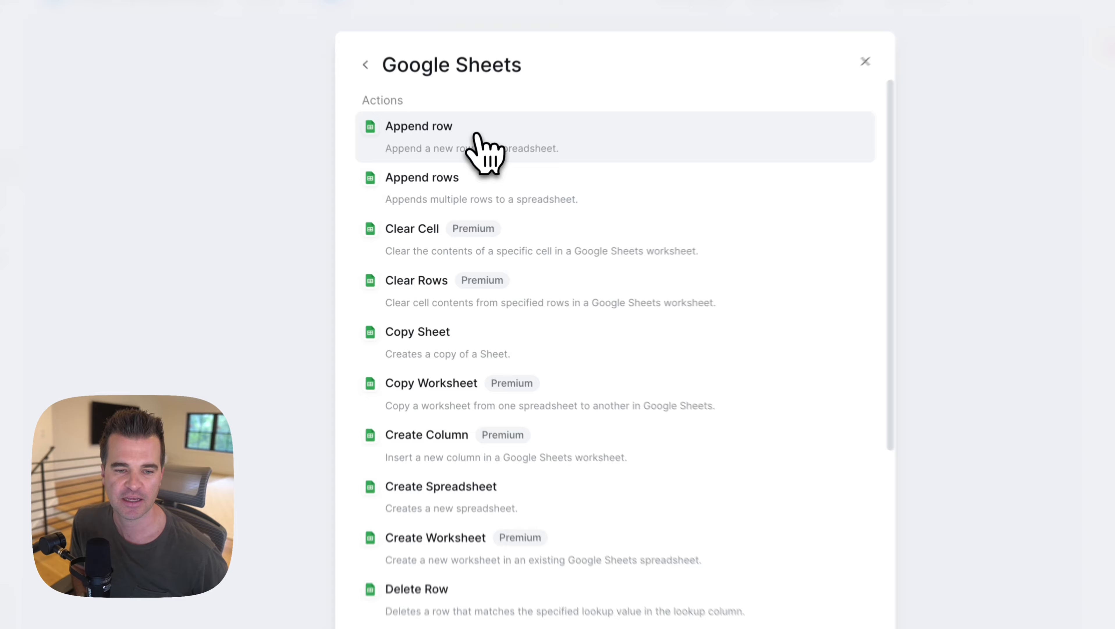
click(468, 180)
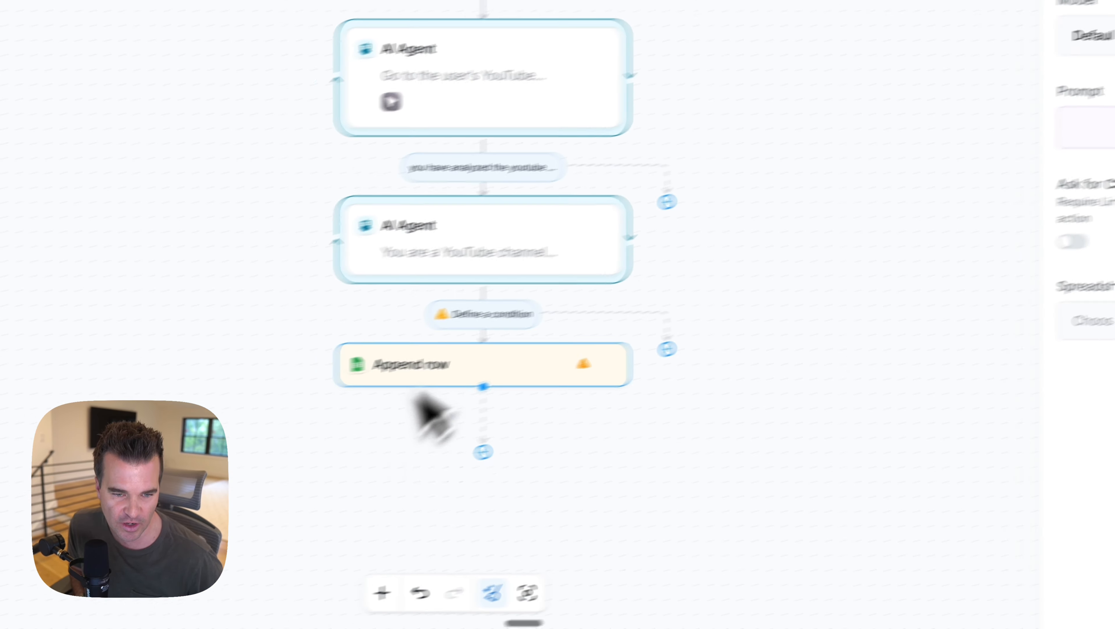
- Set the second AI agent's exit condition to "after you have passed on the channel grade to the next step" and check the sheet's Subscriber Score column
click(600, 301)
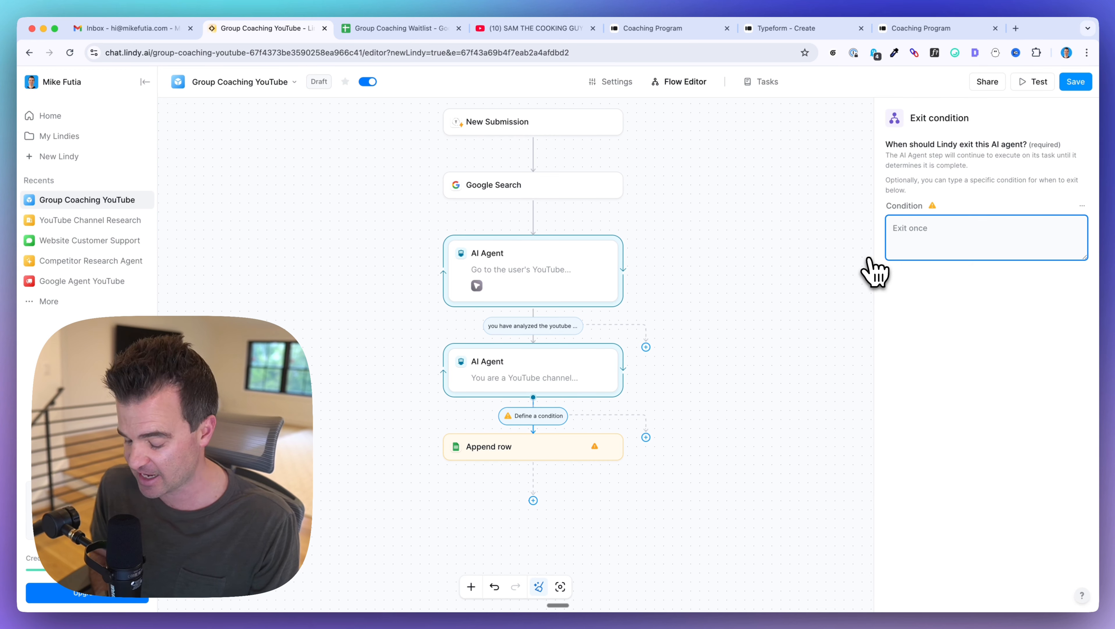
text(after you have passed on the channel grade to the next step)
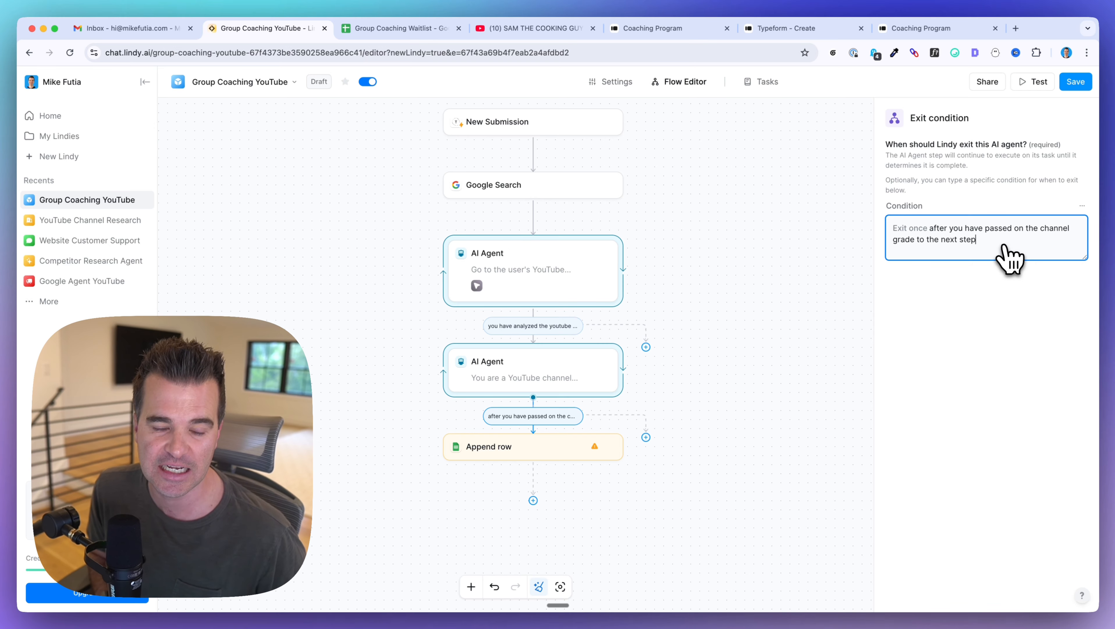
click(382, 28)
click(528, 188)
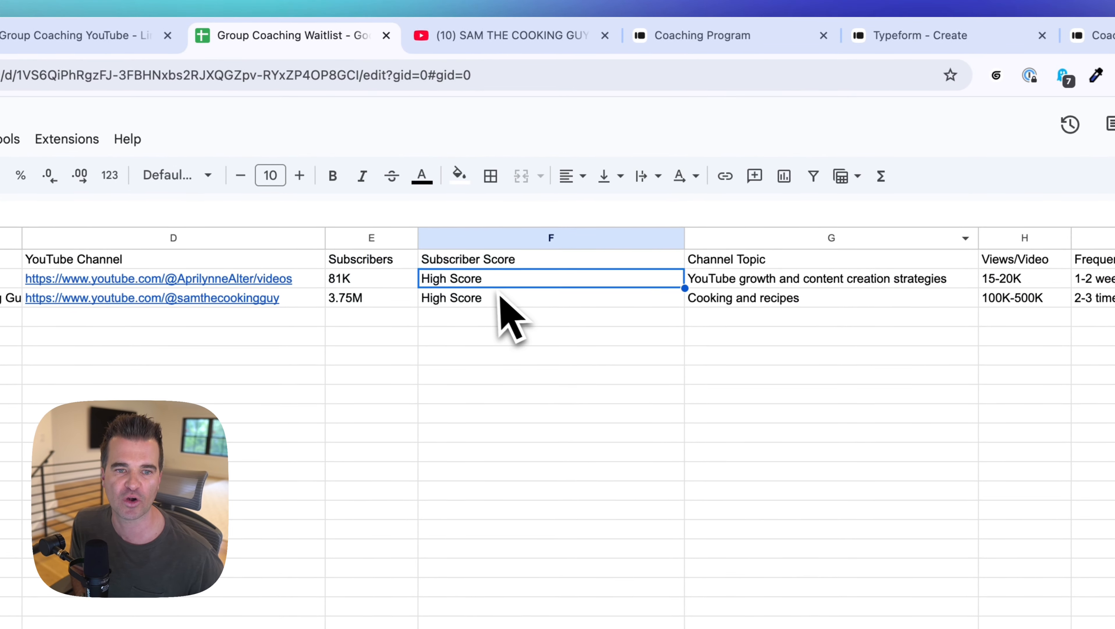
- Change the second AI agent's exit condition to "after you have passed on the subscriber score to the next step"
click(79, 34)
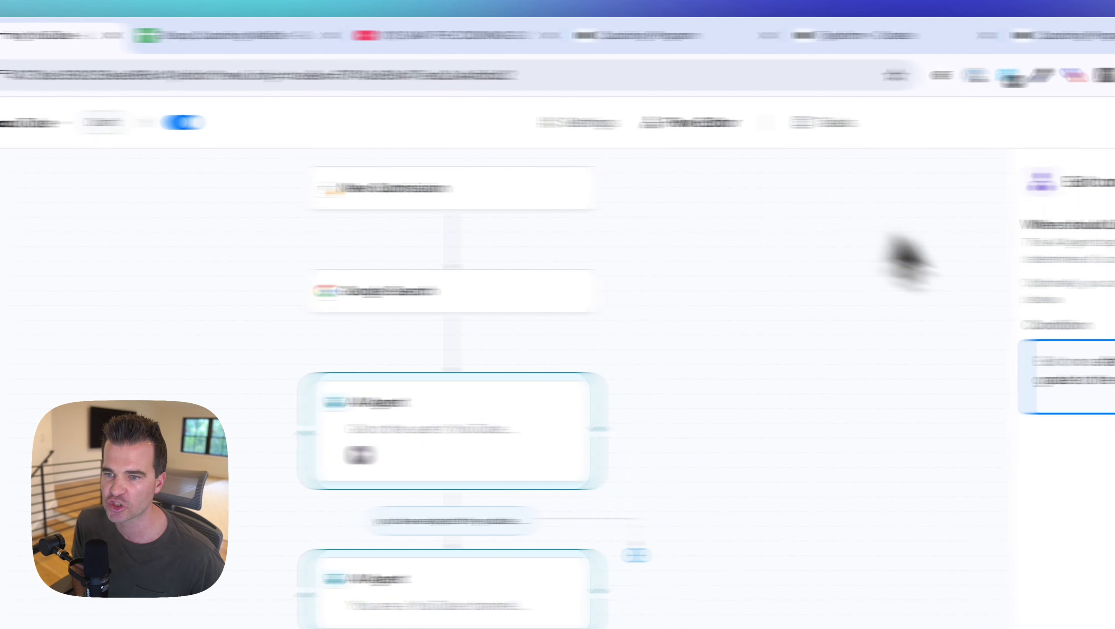
drag(1002, 331, 843, 348)
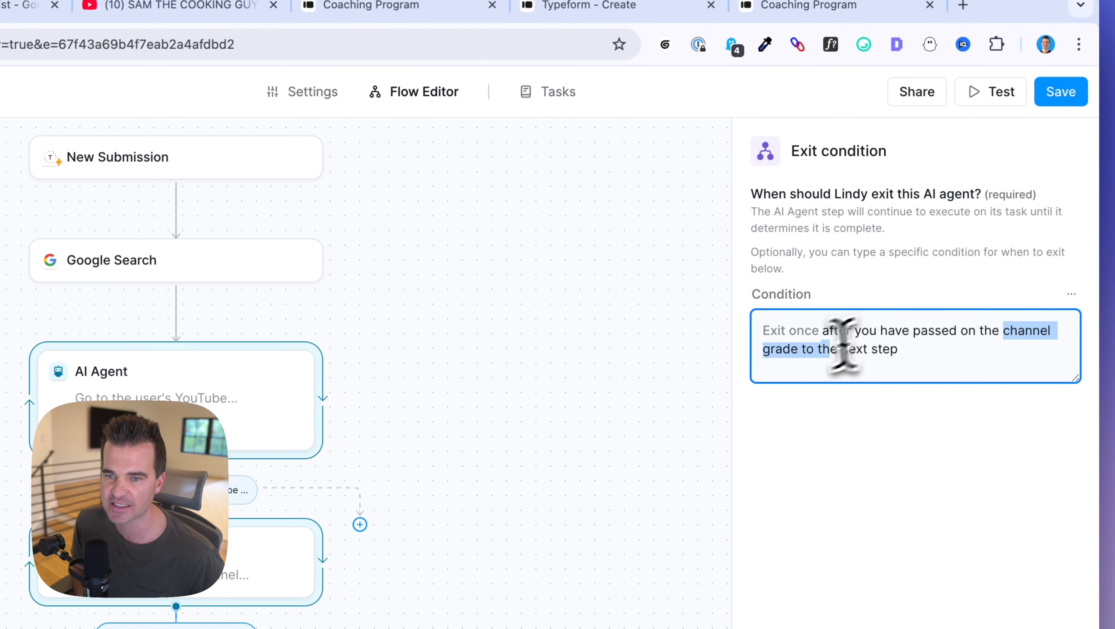
text(subscriber score to the)
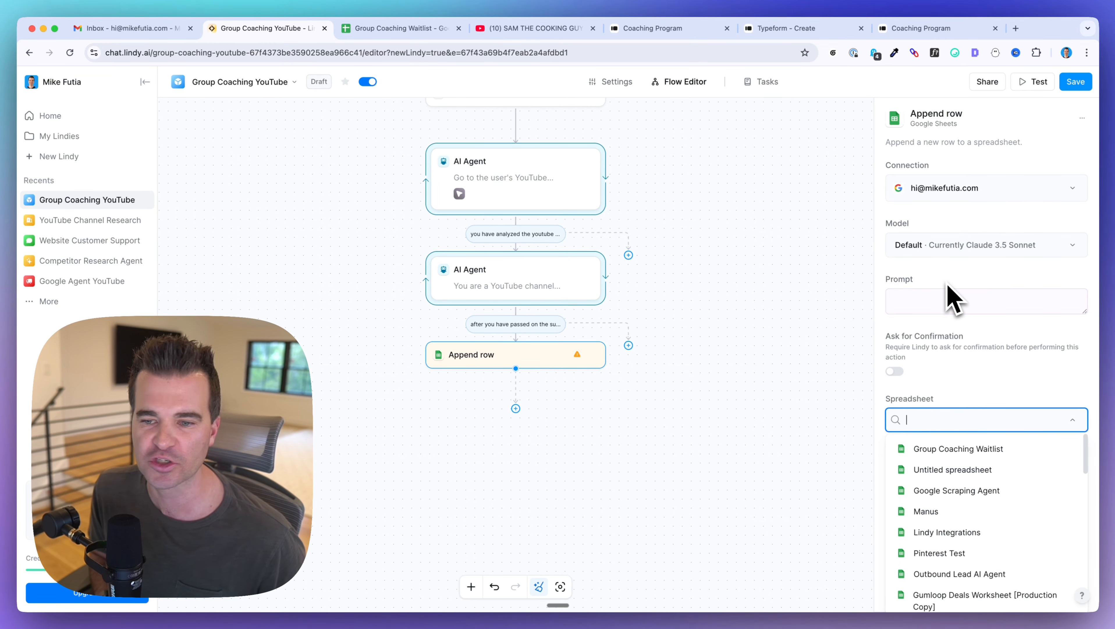
- Configure the Append row action to write to Sheet1 of the Group Coaching Waitlist spreadsheet
click(503, 362)
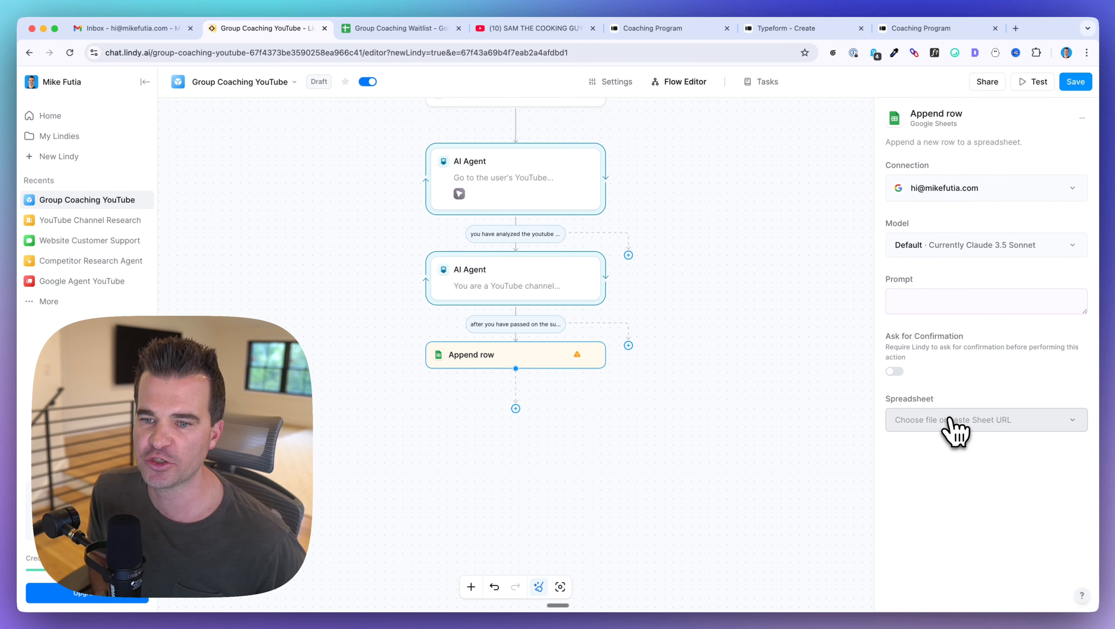
click(937, 422)
click(923, 450)
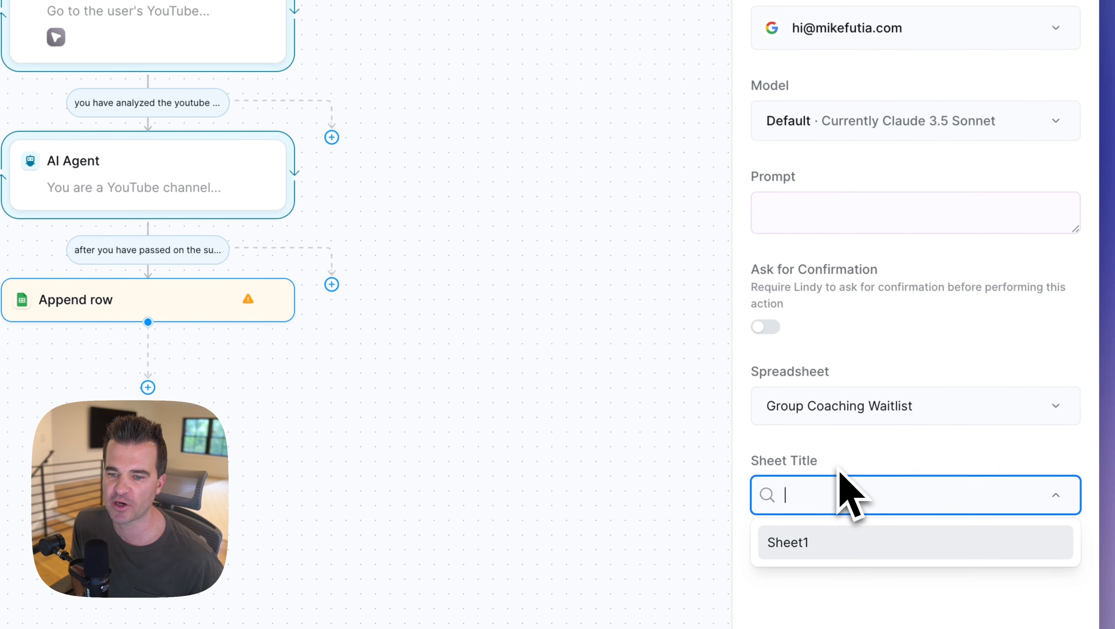
click(834, 544)
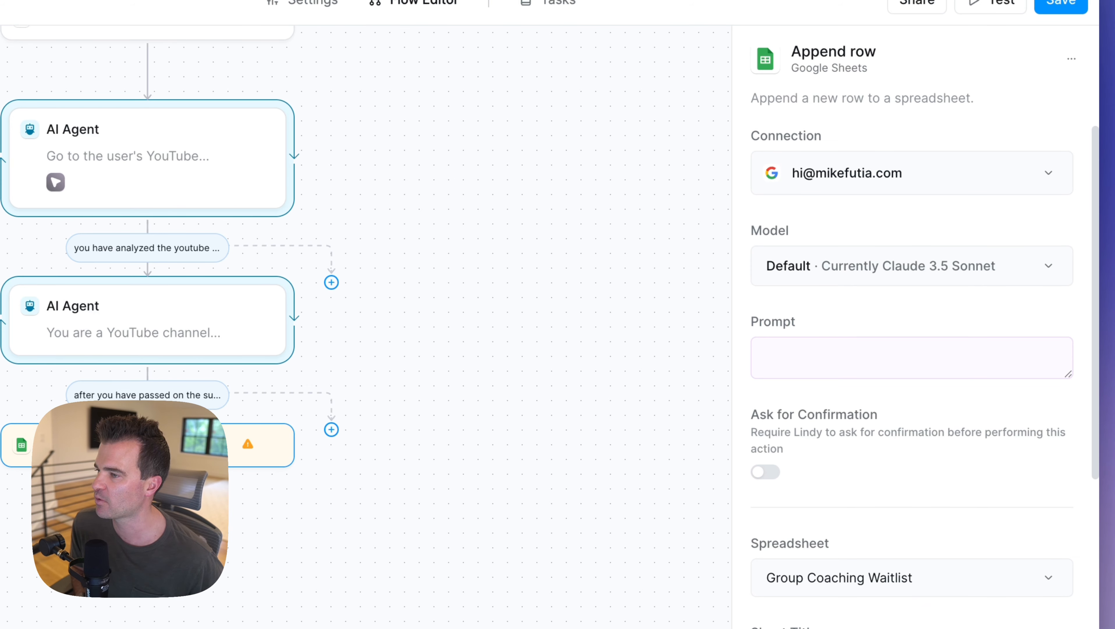
- Set the Append row prompt to "please fill in all of the applicable rows with the information from the previous steps"
click(800, 348)
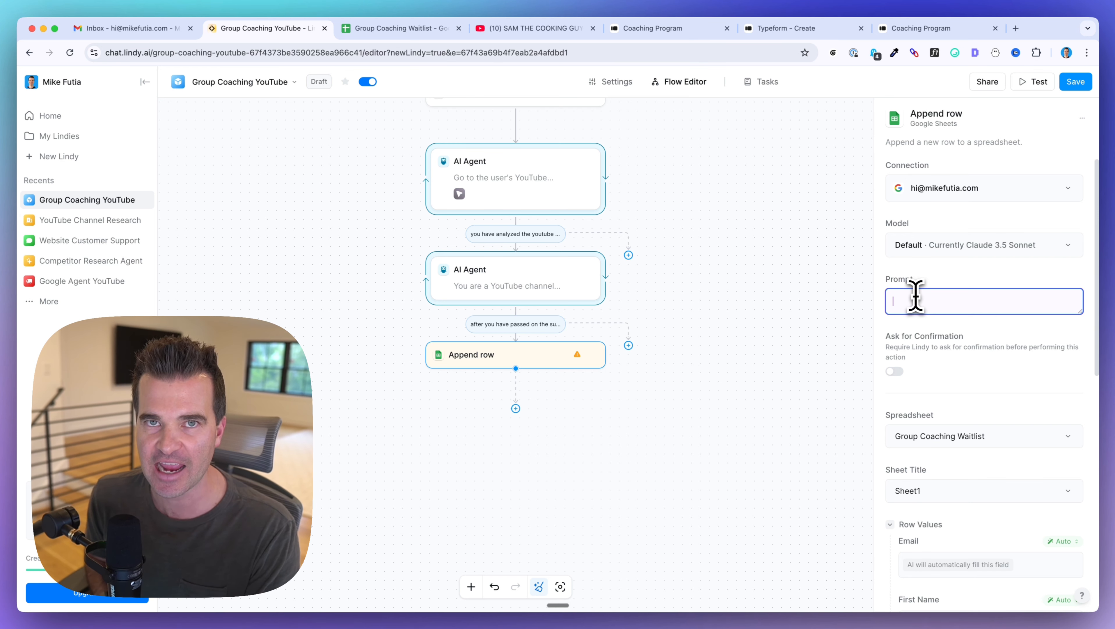
text(please fill in all of the applicable rows with the information from the previous steps)
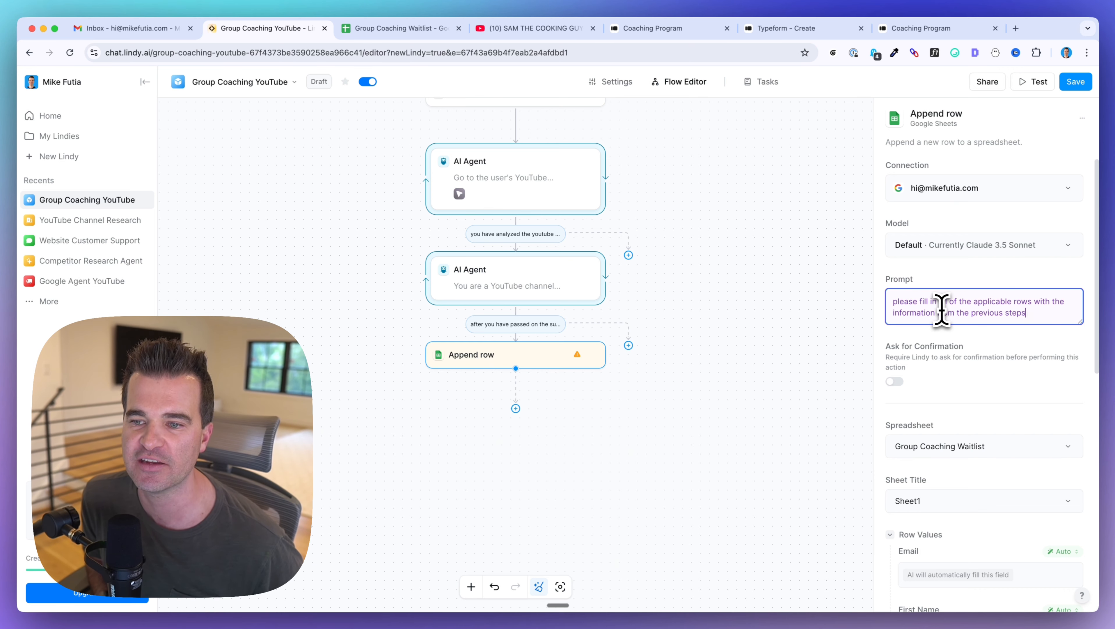
- Compare the Append row action's Row Values fields with the column headers in the Group Coaching Waitlist sheet
scroll(941, 308, down, 5)
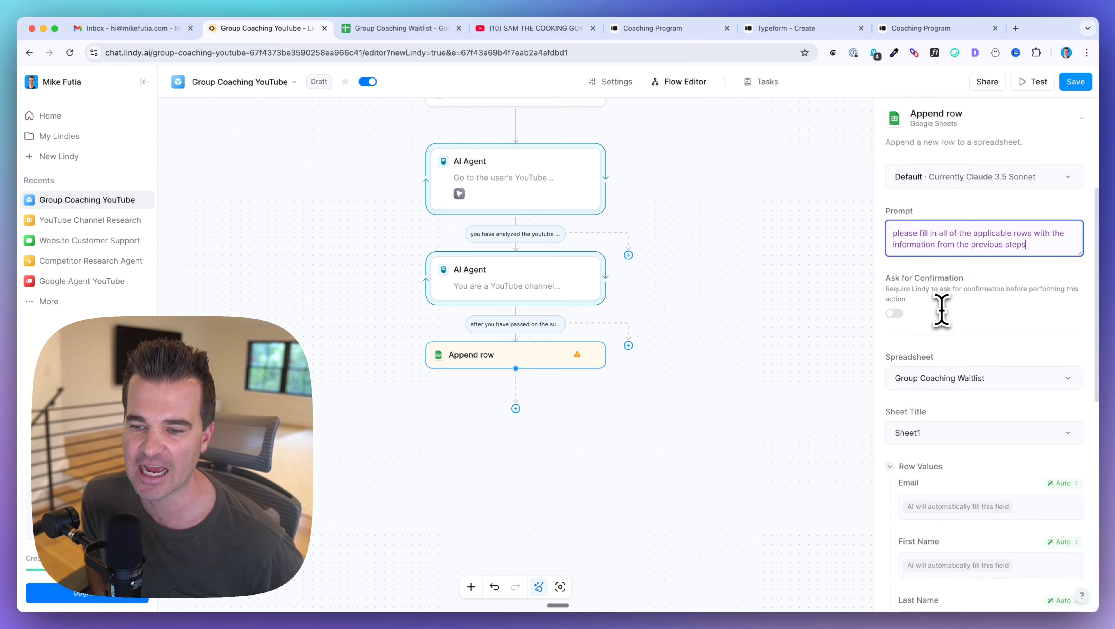
scroll(942, 310, down, 5)
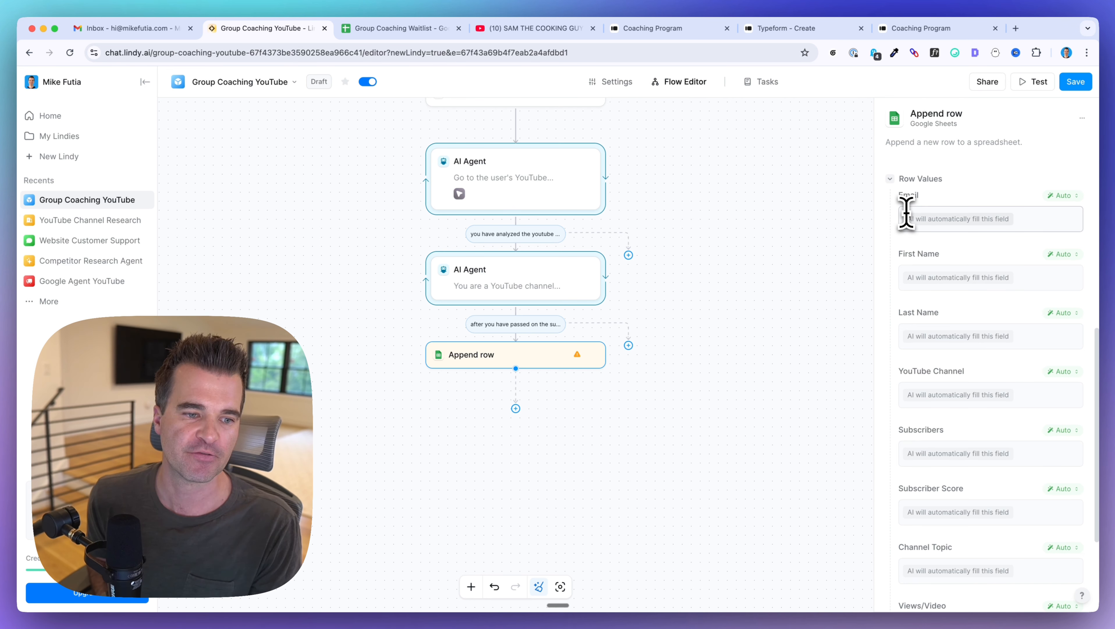
click(398, 29)
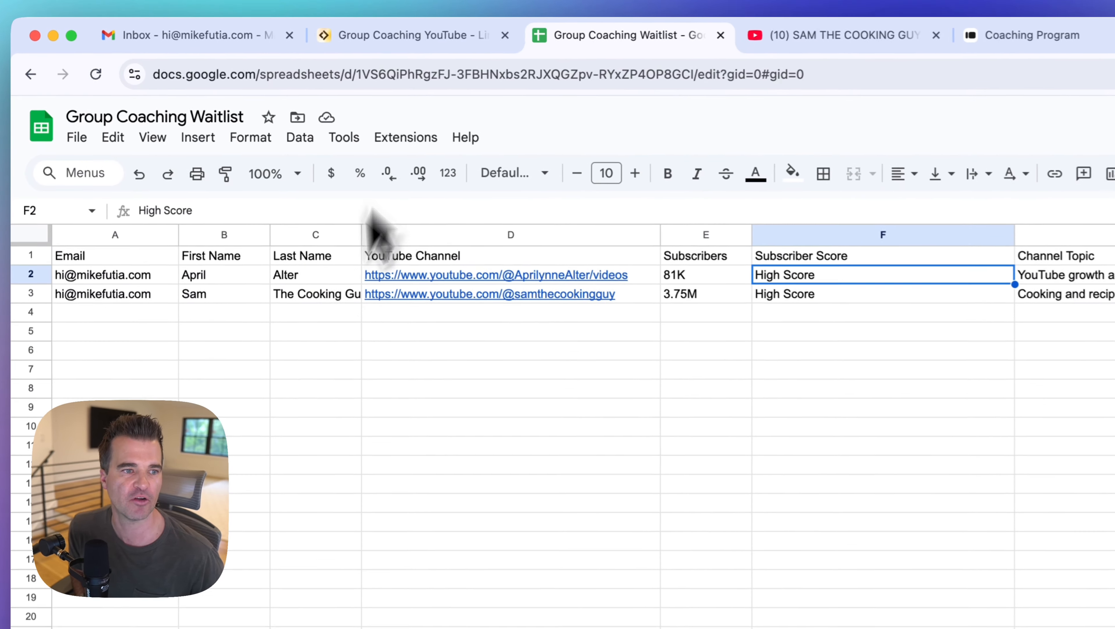
click(392, 35)
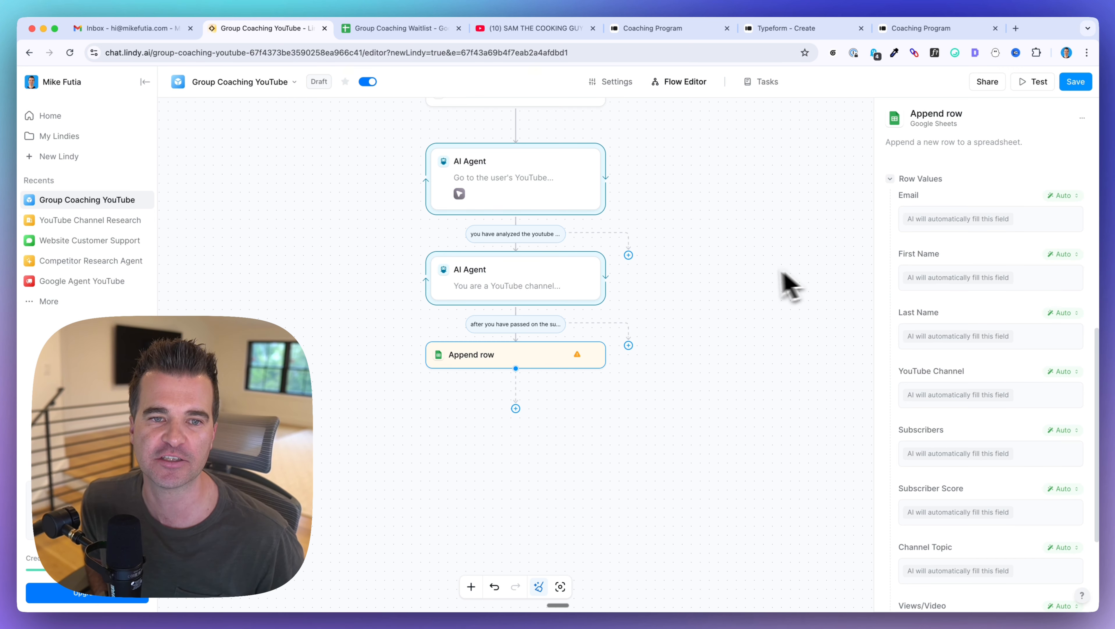
- Review the flow from New Submission to Append row and the Row Values fields from Email through Frequency
scroll(786, 281, up, 5)
scroll(752, 280, down, 3)
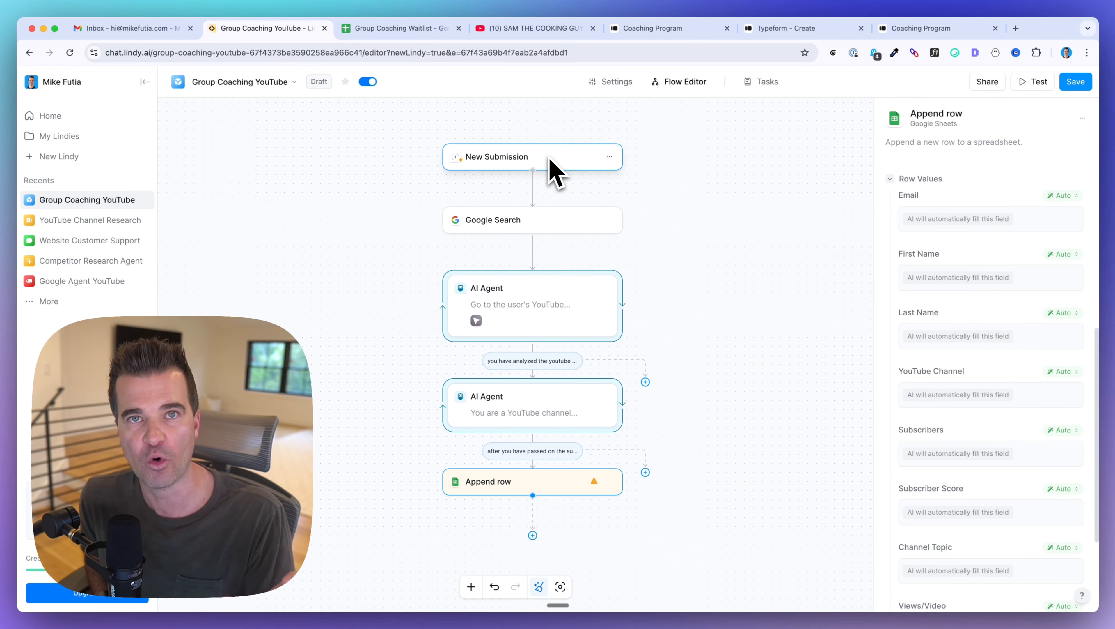
scroll(554, 220, down, 4)
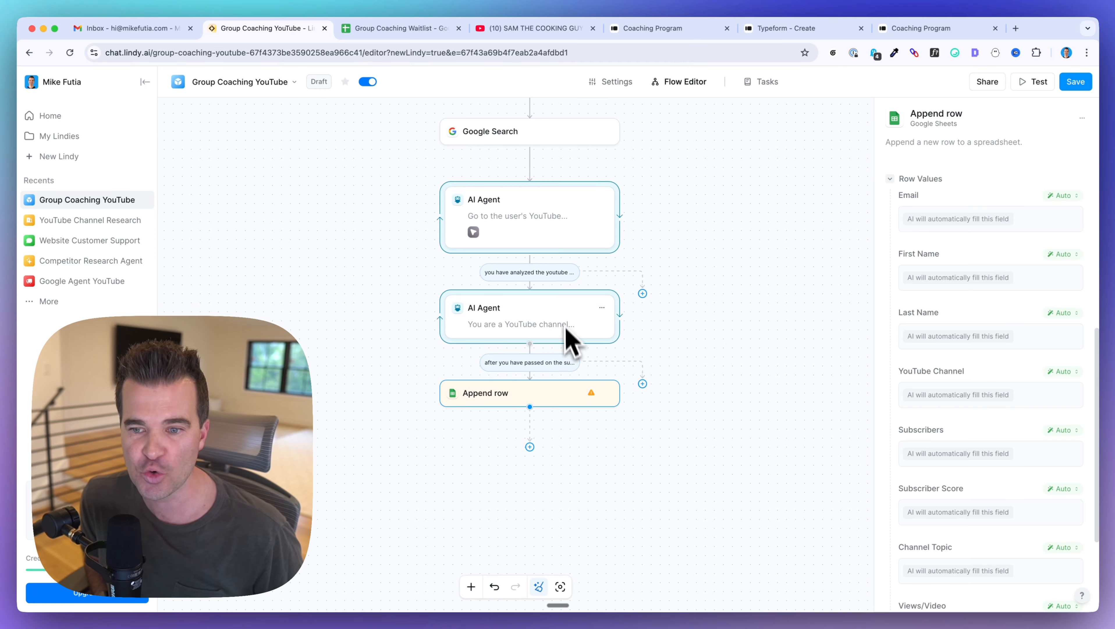
scroll(922, 306, down, 1)
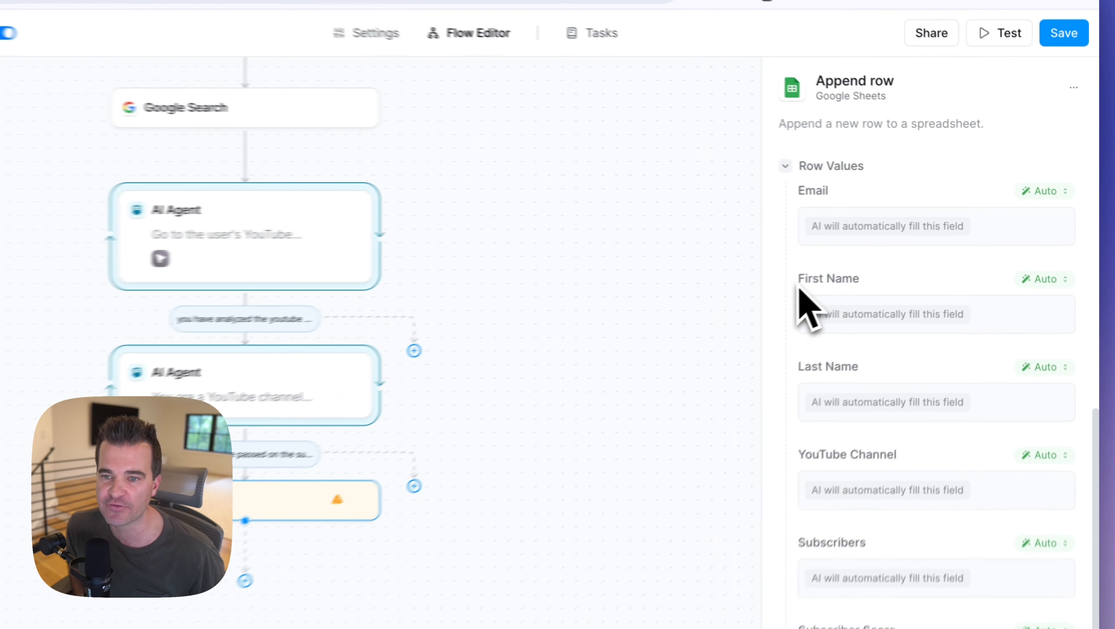
drag(899, 249, 941, 248)
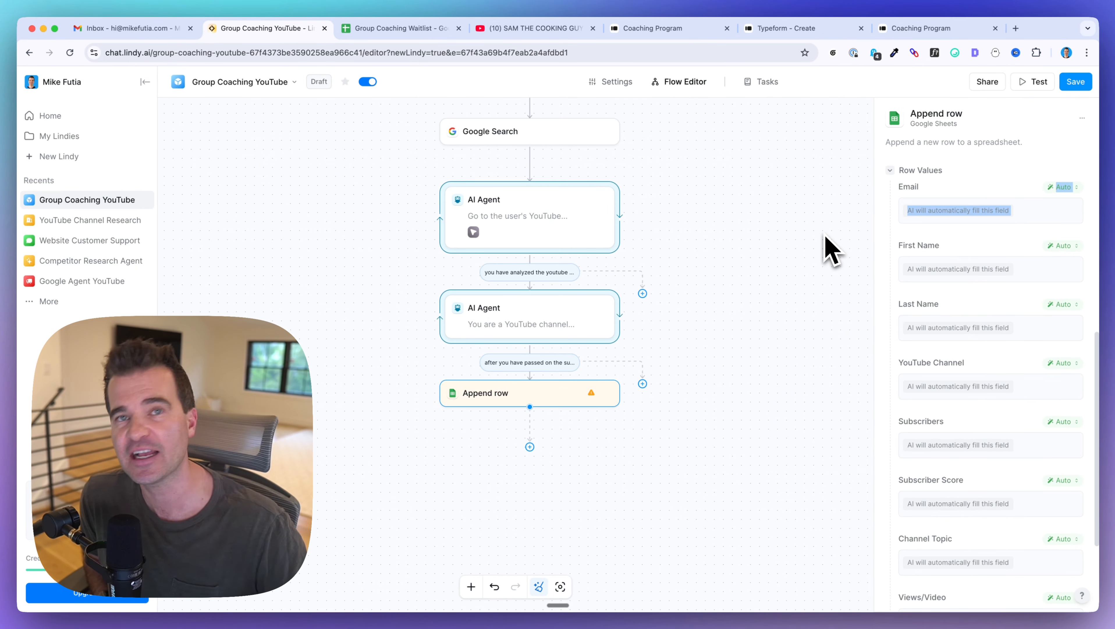
scroll(784, 255, up, 2)
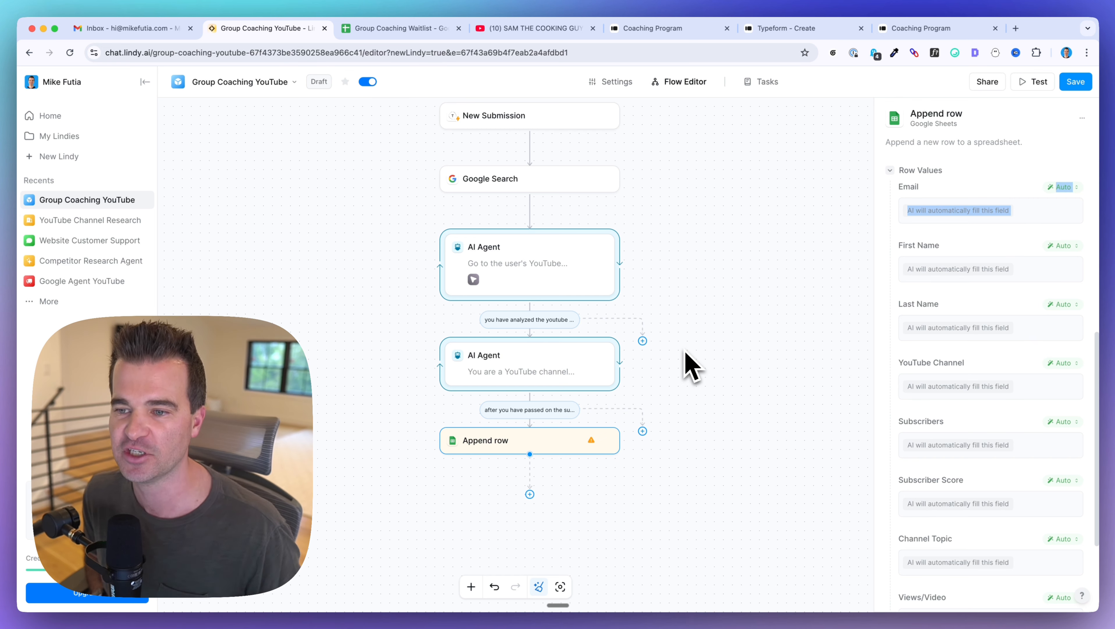
scroll(901, 423, down, 1)
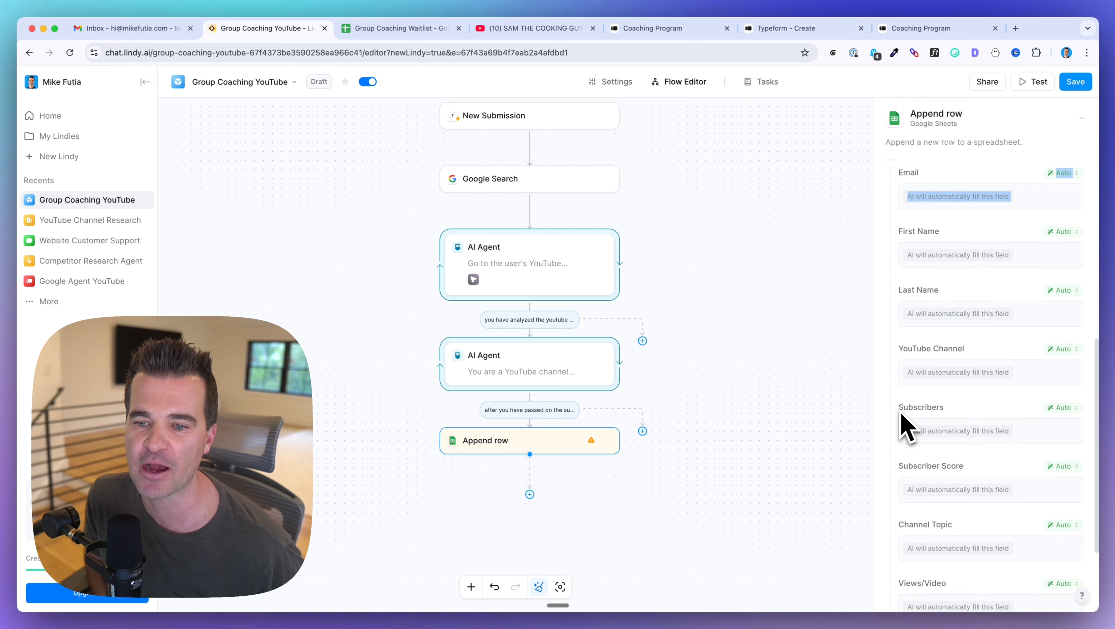
scroll(902, 424, down, 5)
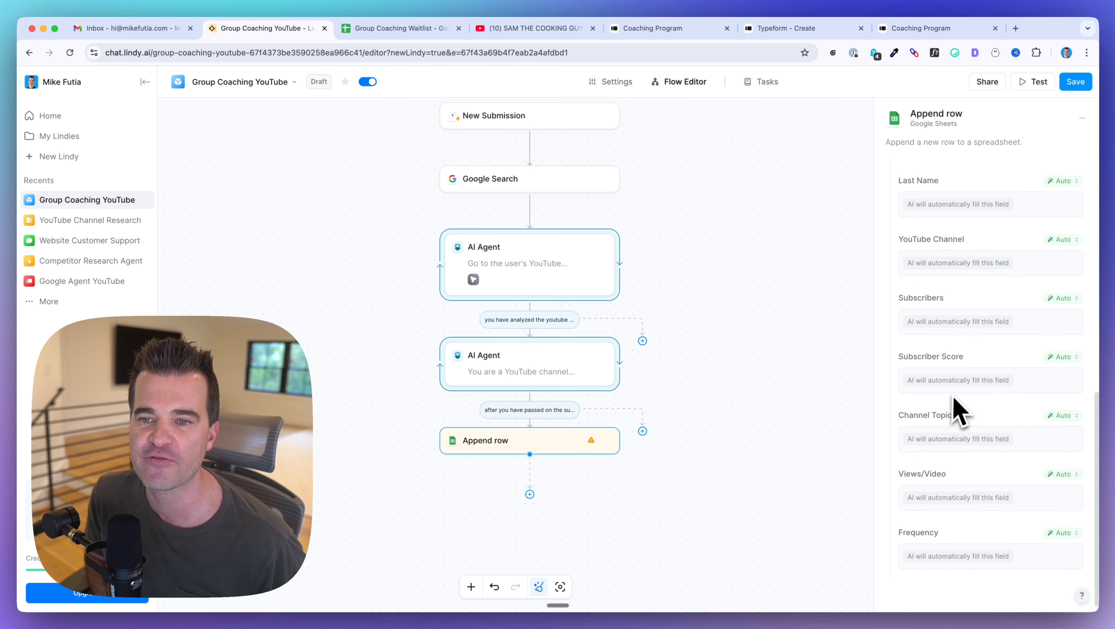
scroll(959, 411, up, 5)
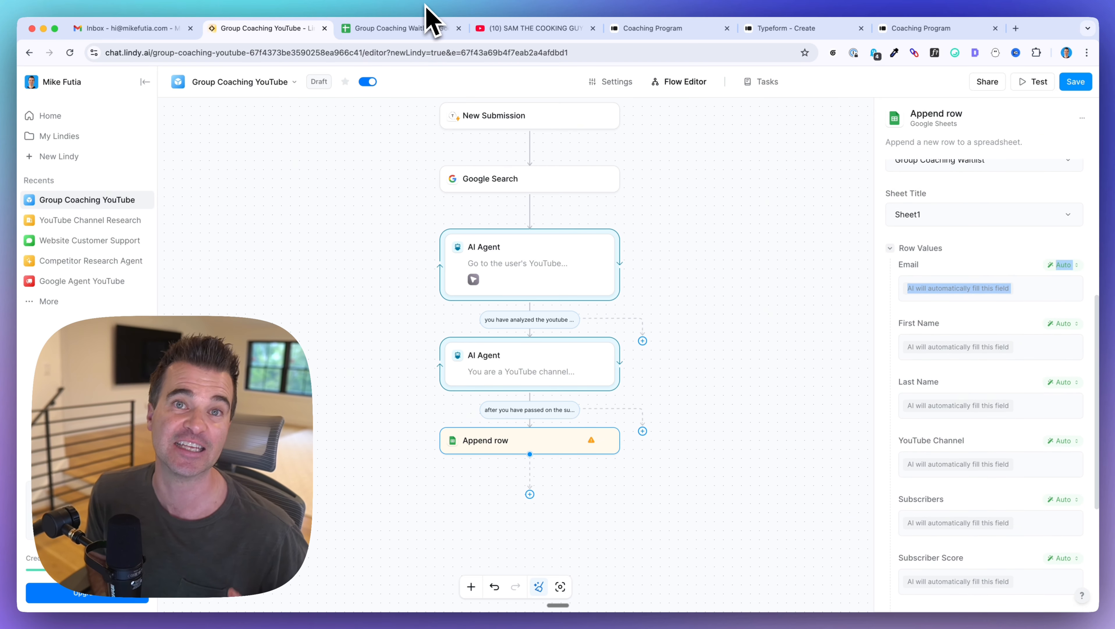
- Check the existing entries in the Group Coaching Waitlist sheet against the Append row action's remaining Row Values fields
click(435, 28)
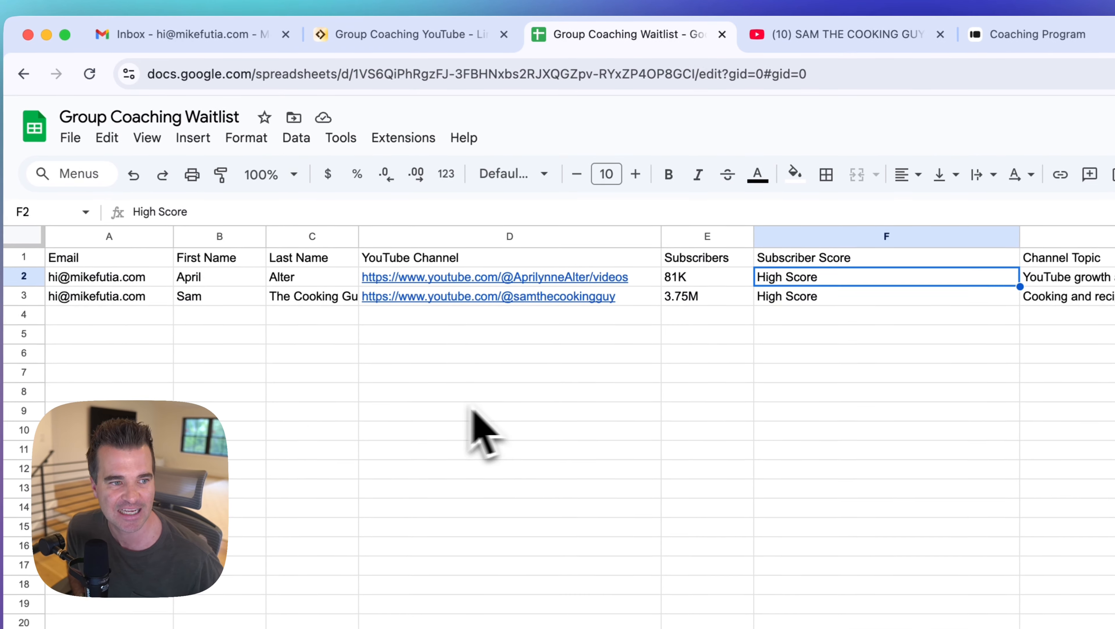
click(240, 393)
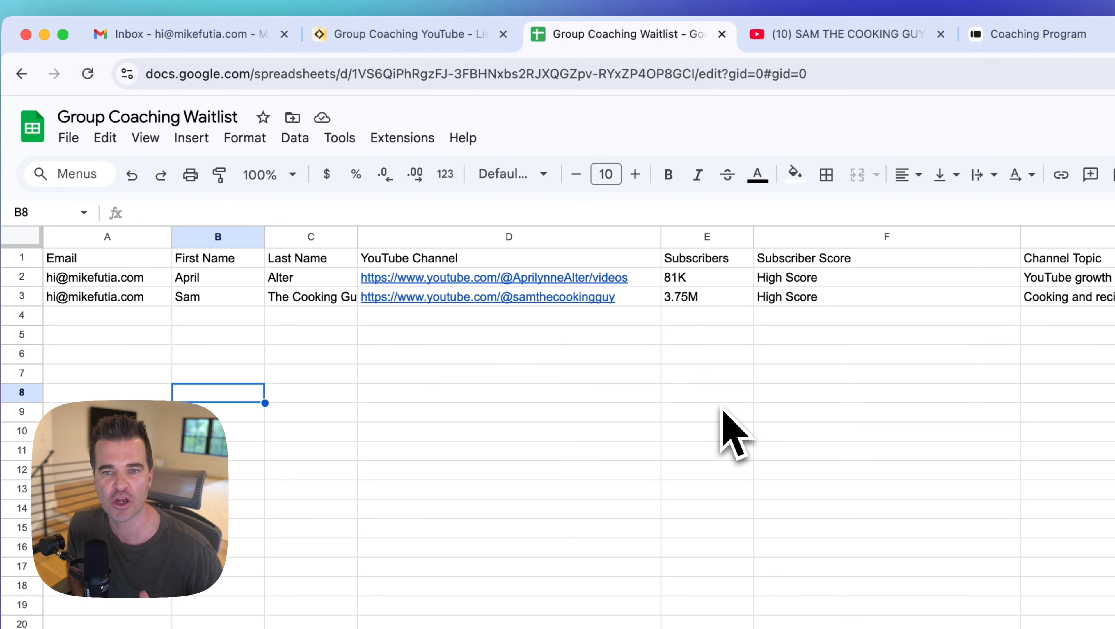
click(418, 34)
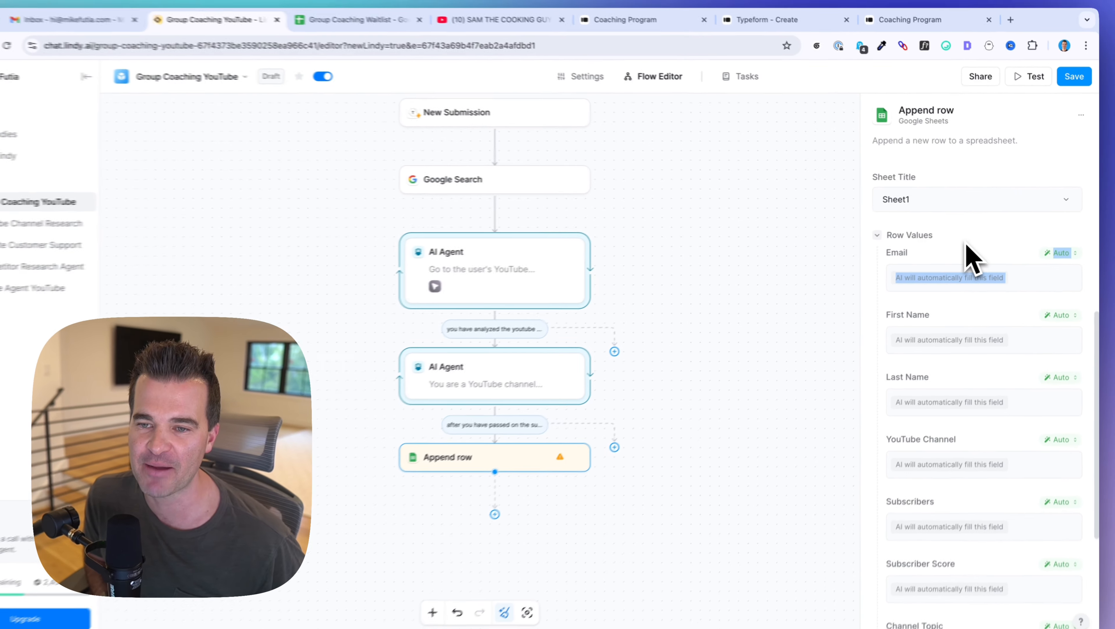
scroll(973, 249, down, 4)
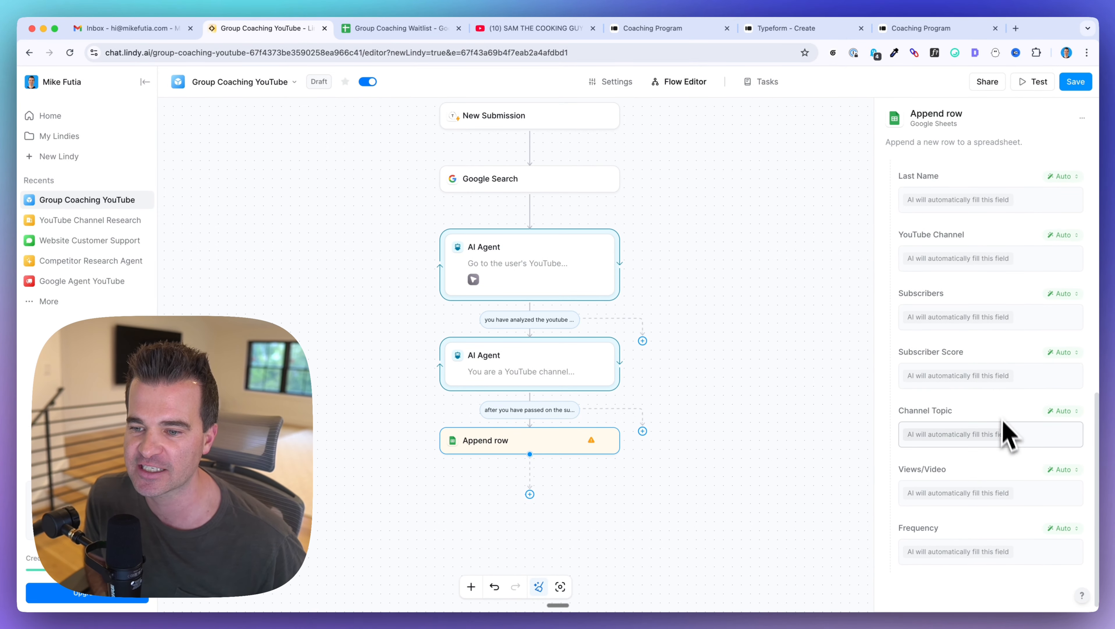
scroll(1058, 473, up, 6)
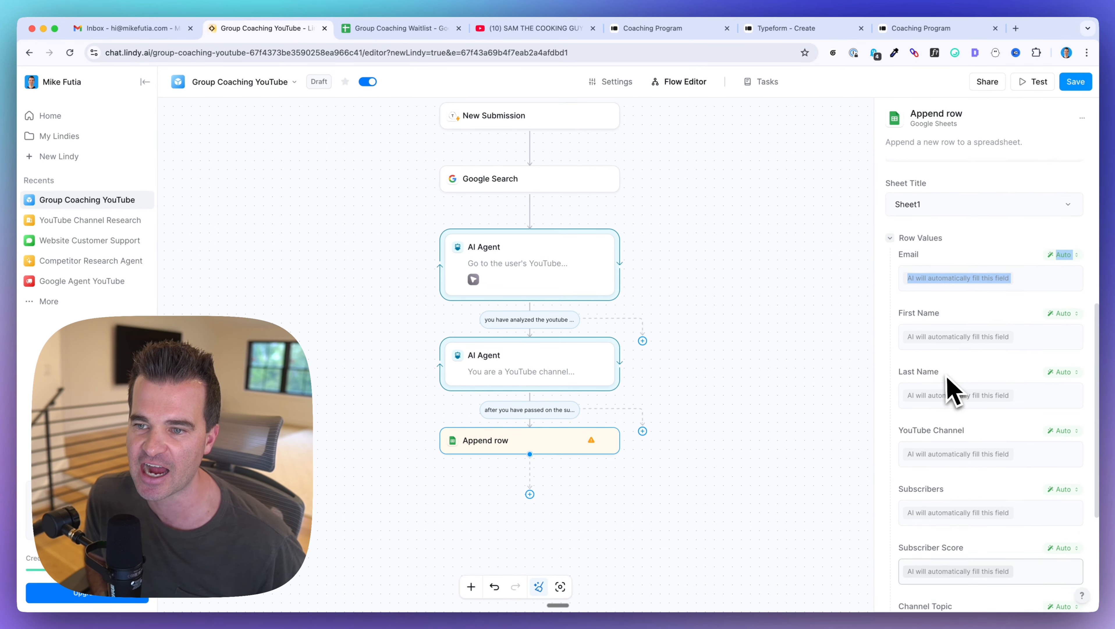
- Examine the Set Manually, Prompt AI and Auto fill options for the Email row value, leaving it on Auto
click(1064, 332)
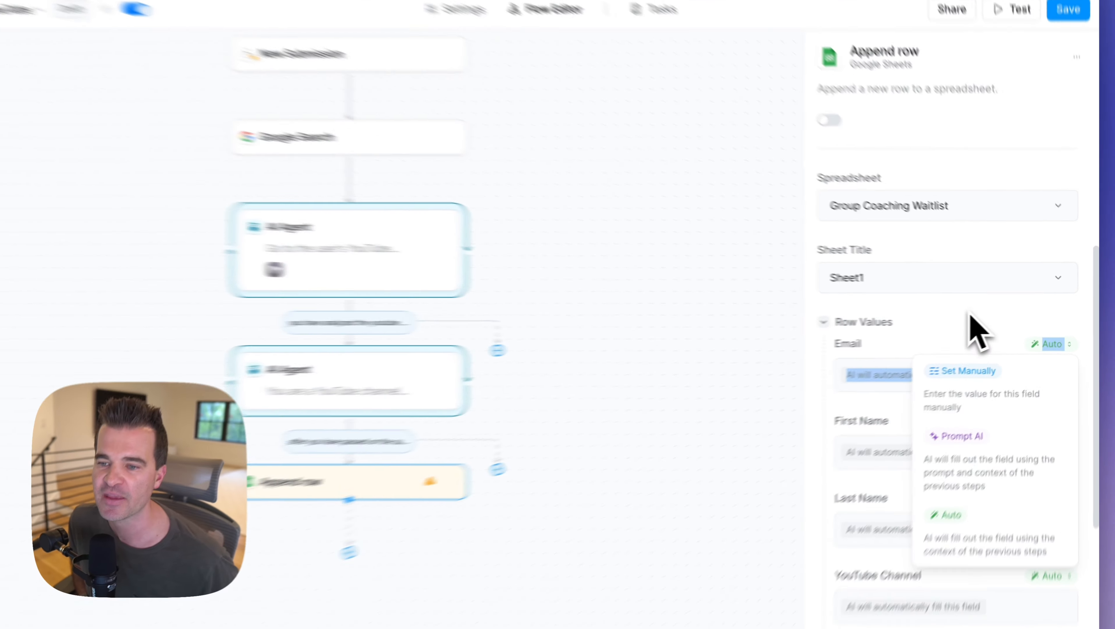
click(1001, 319)
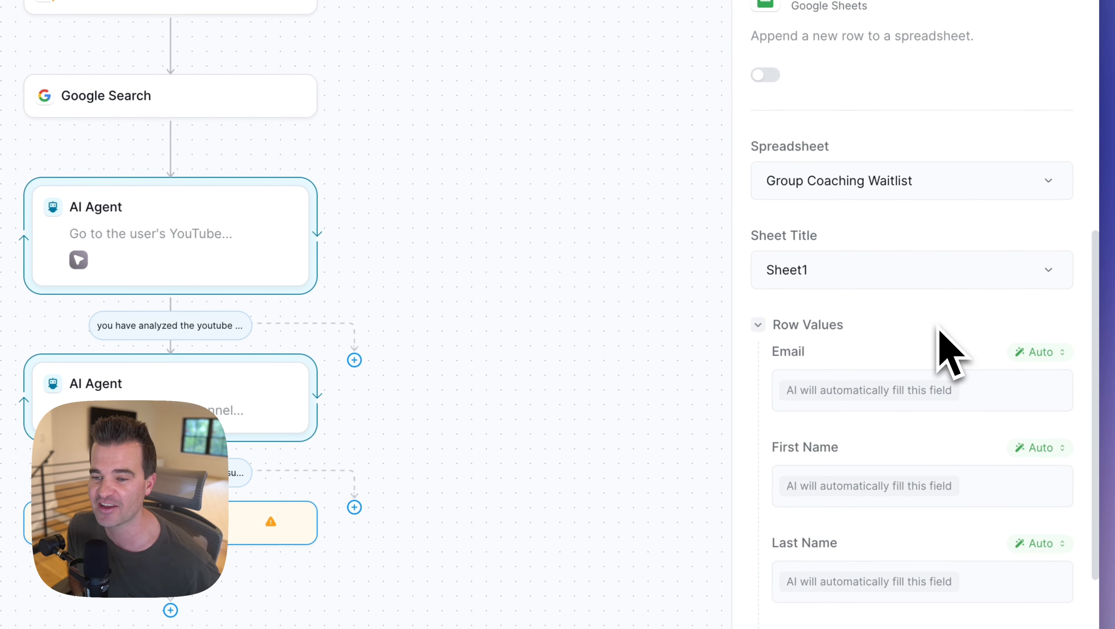
scroll(941, 339, down, 4)
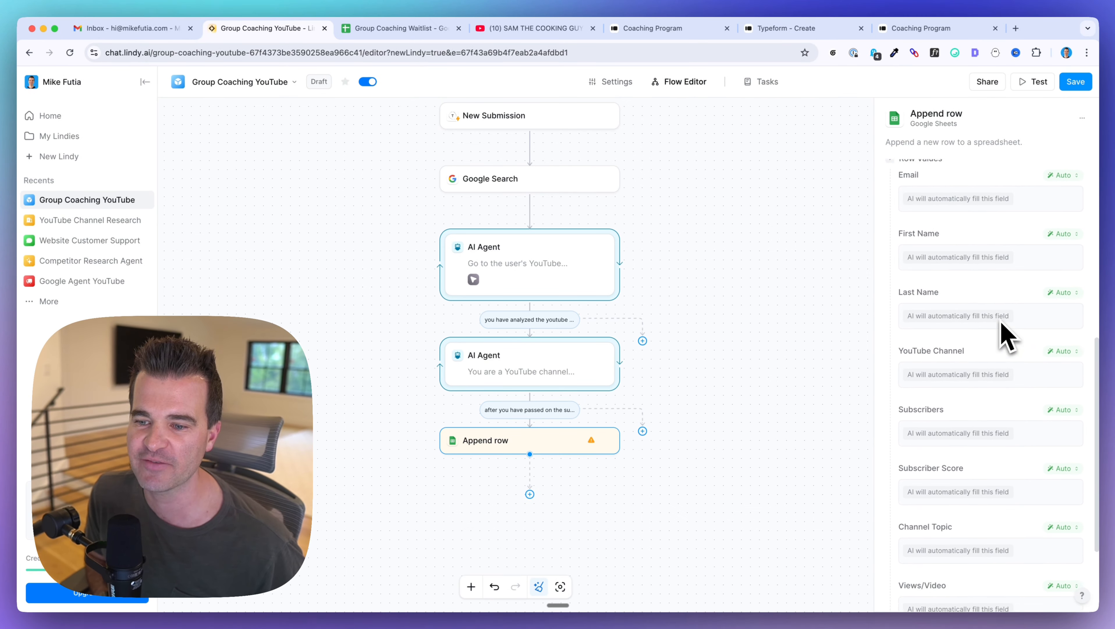
scroll(1003, 331, up, 5)
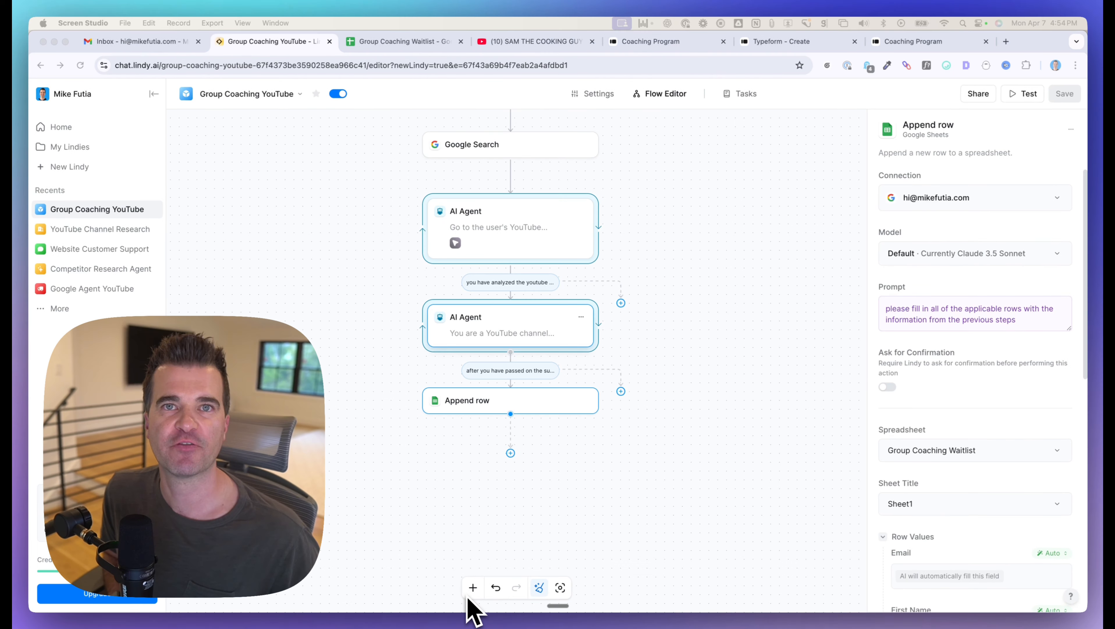
- Switch to Slack and review the sample group coaching application notification in the lindy-demo channel
mouse_move(324, 606)
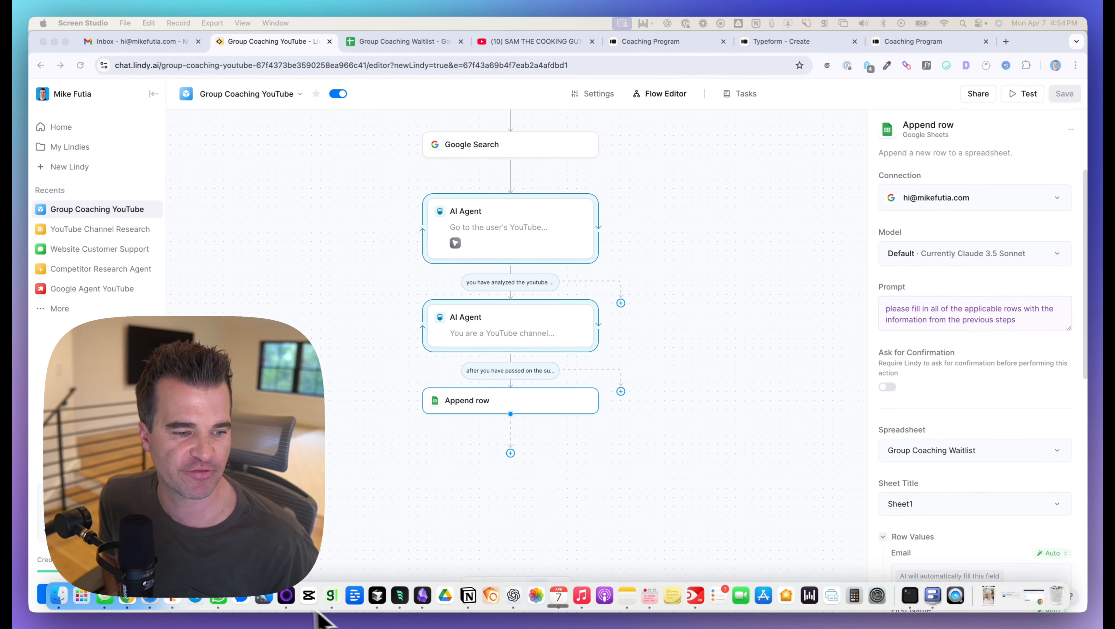
click(175, 602)
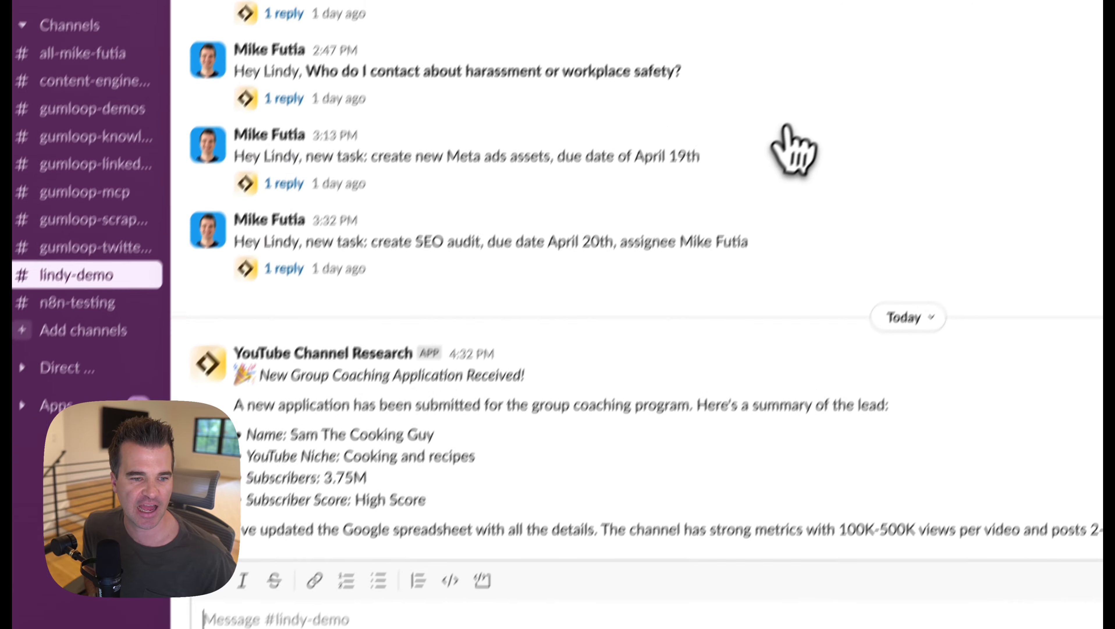
drag(284, 365, 1114, 487)
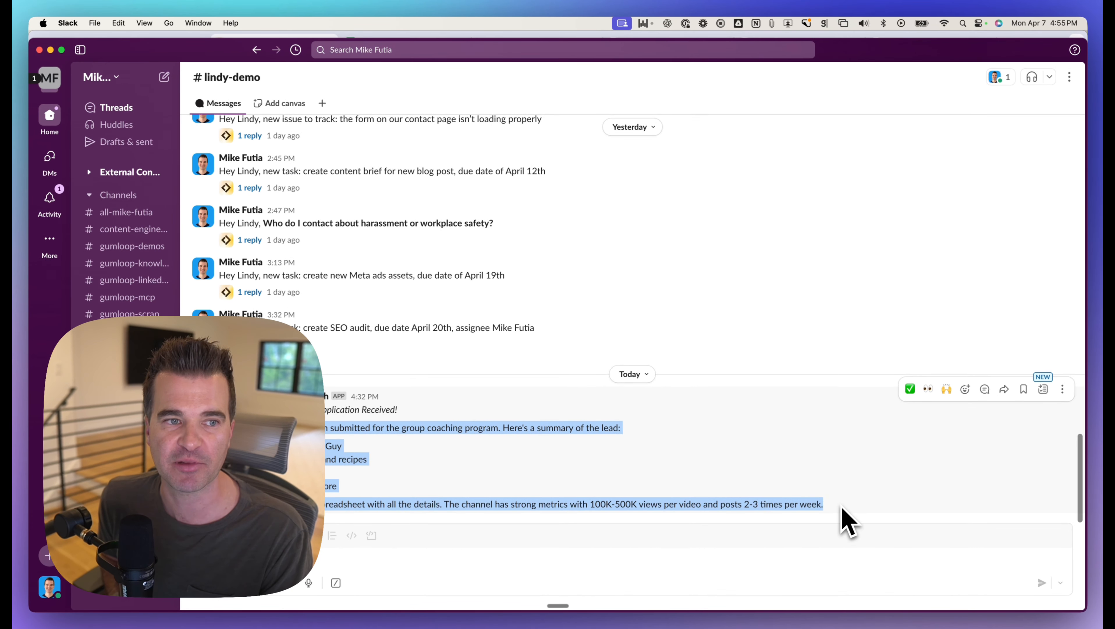
mouse_move(375, 612)
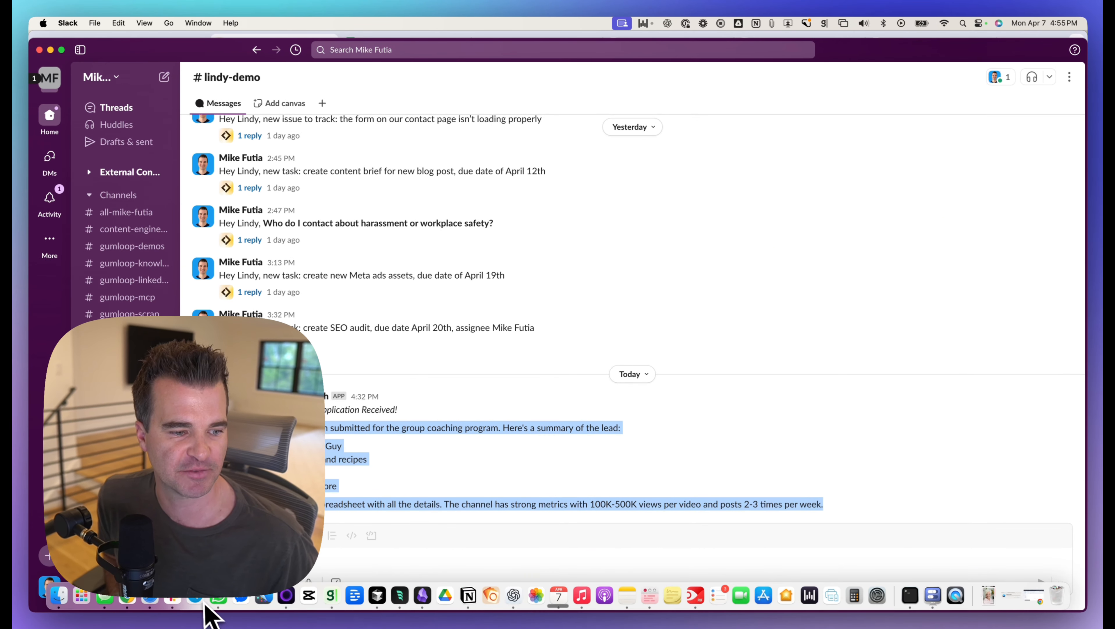
- Return to the Lindy flow and add a Slack Send Channel Message action after Append row
click(125, 610)
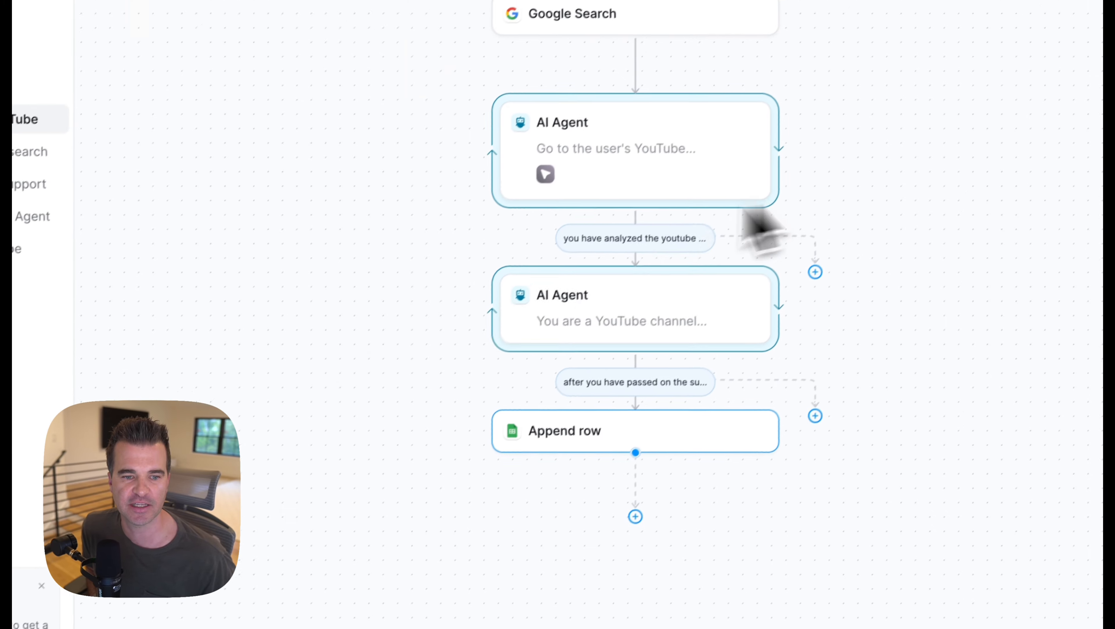
click(592, 426)
scroll(592, 426, down, 3)
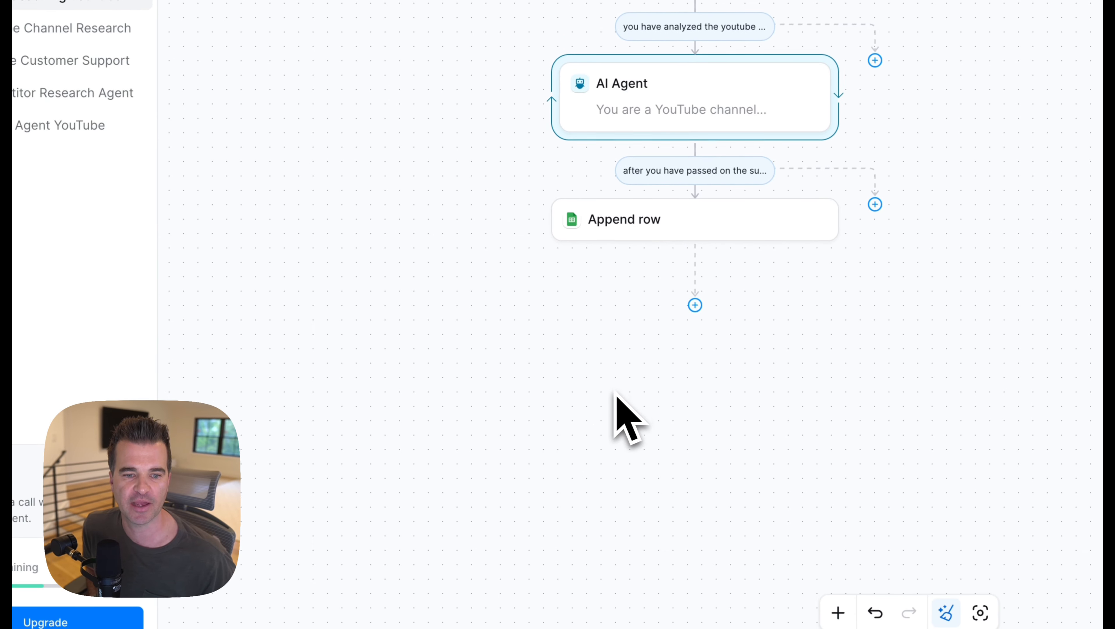
click(694, 302)
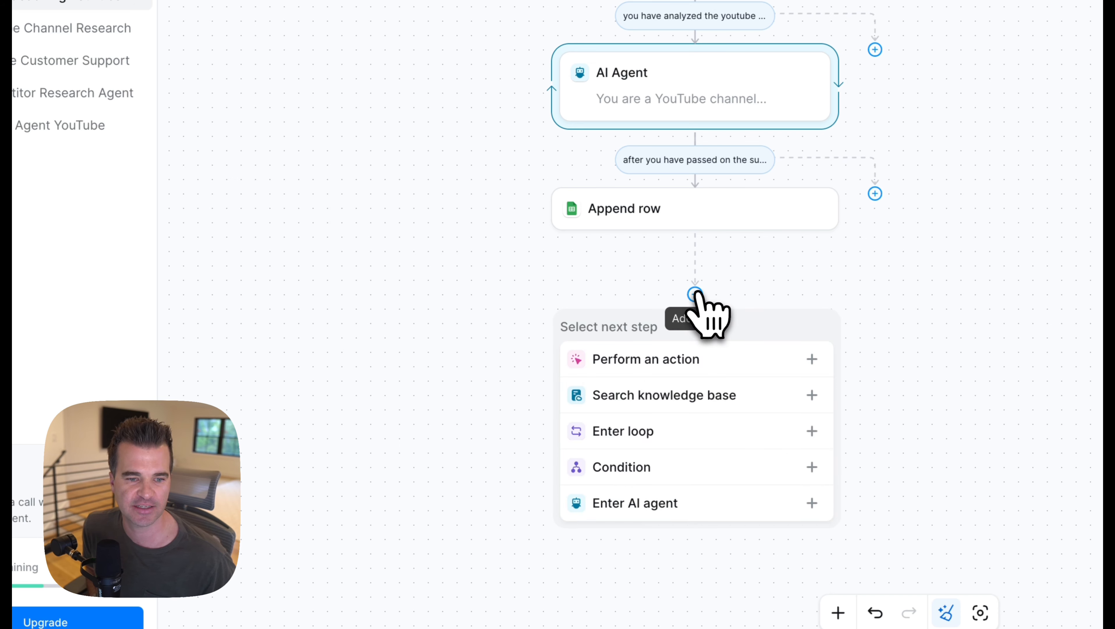
click(668, 356)
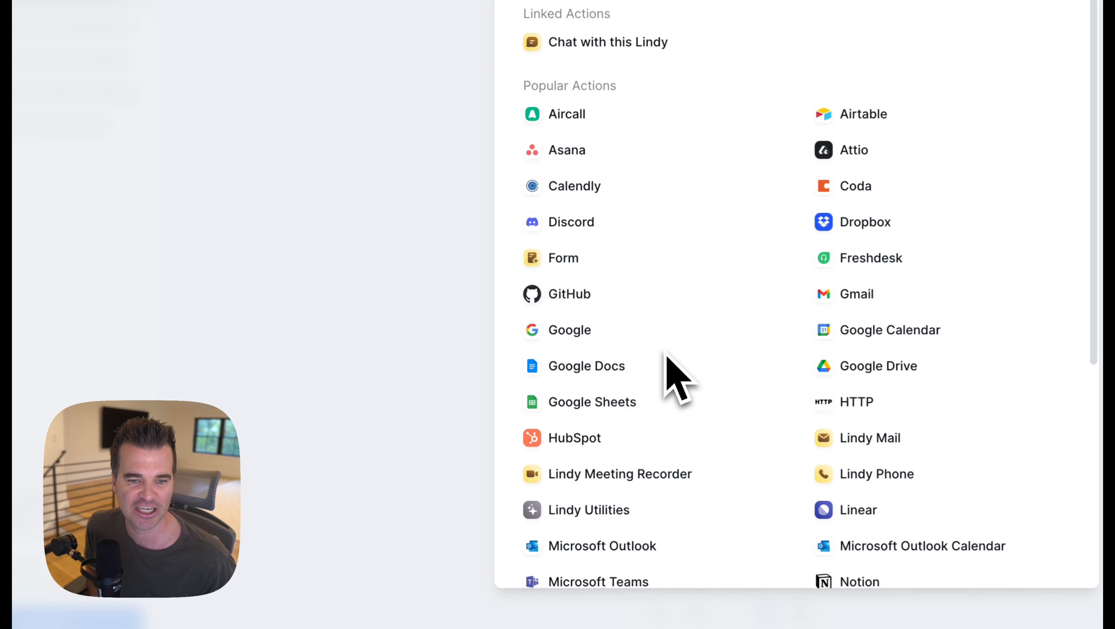
scroll(667, 356, down, 5)
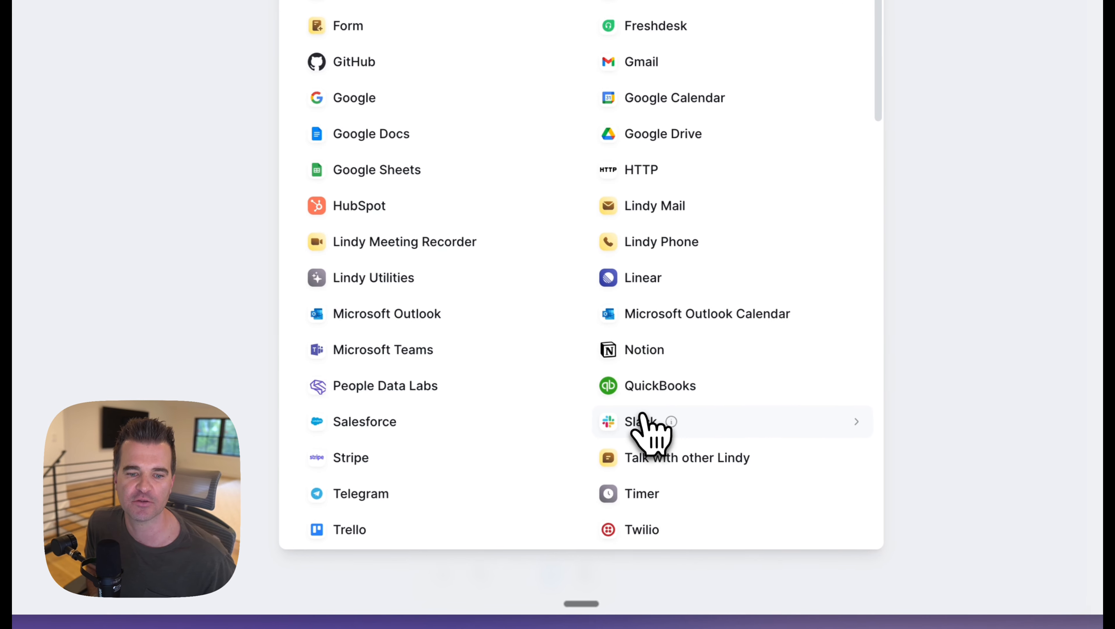
click(861, 463)
scroll(455, 278, down, 10)
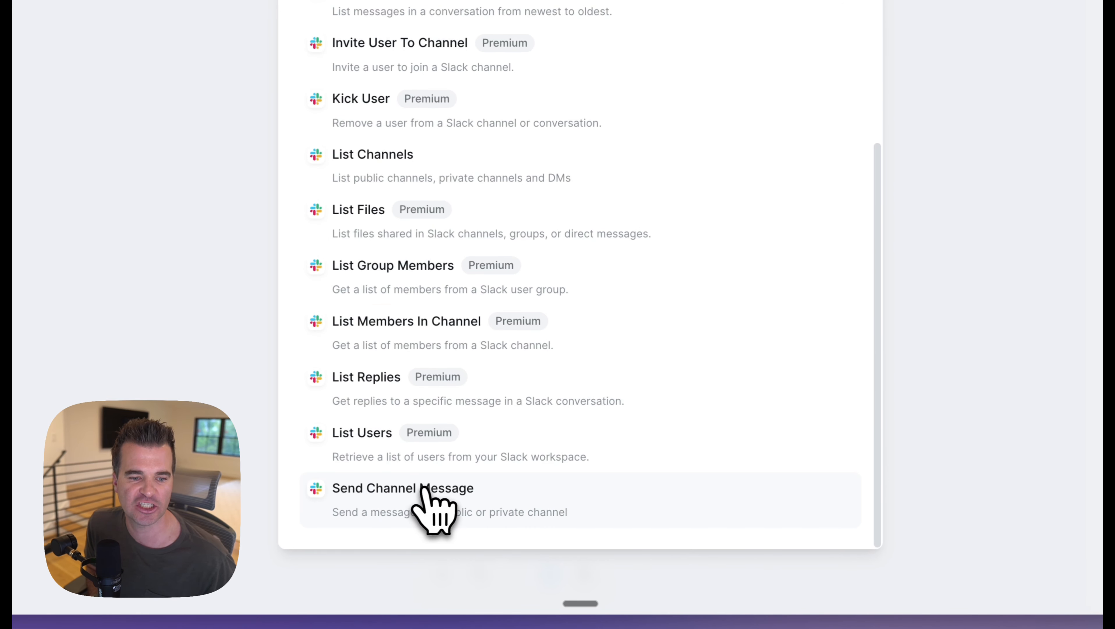
click(419, 494)
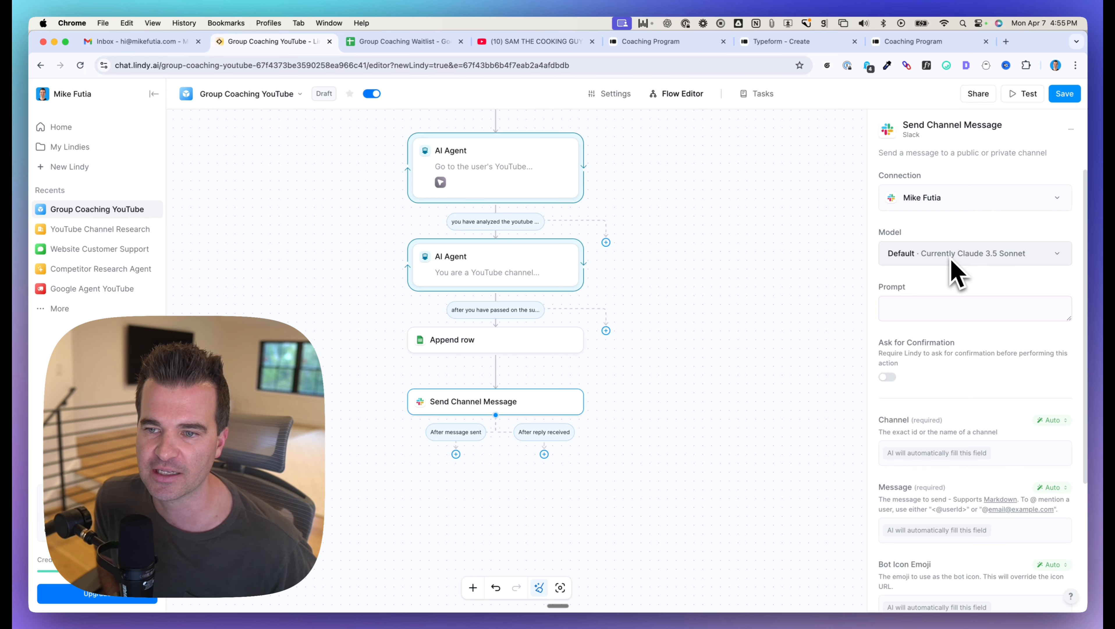
- Write the Slack action's prompt to announce a new group coaching application, summarize name, niche, subscribers and subscriber score, and say you've updated the Google spreadsheet
click(932, 302)
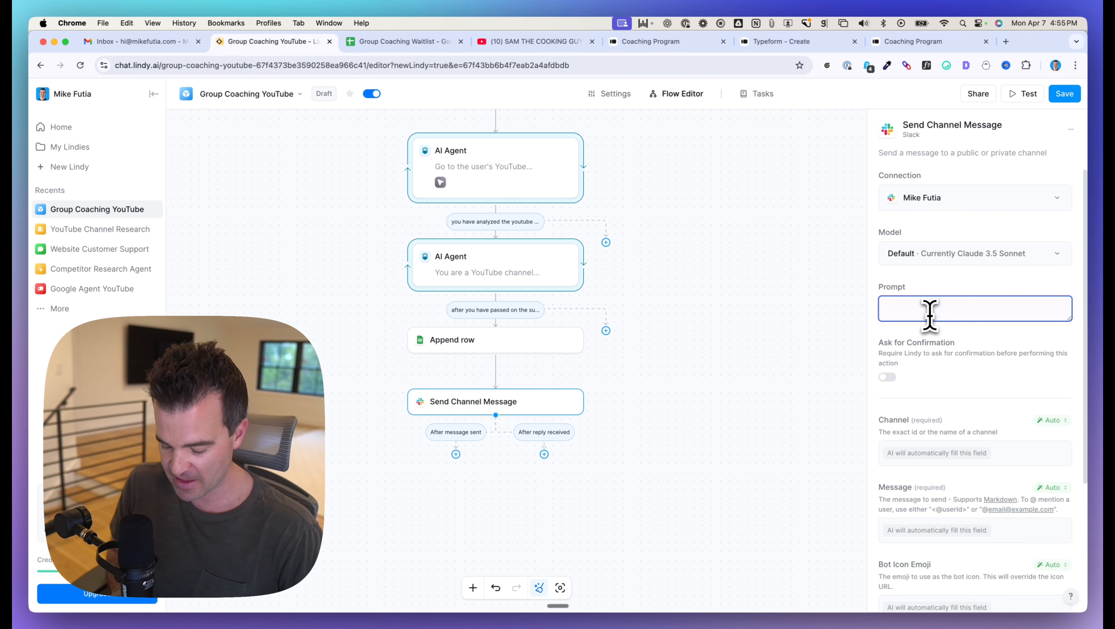
text(send a message to the channel letting the user know that they received a new application for their group coaching program.  summarize the new lead's information (name, youtube niche, # of subscribers, and their subscriber score) and let the user know they've updated the google spreadsheet)
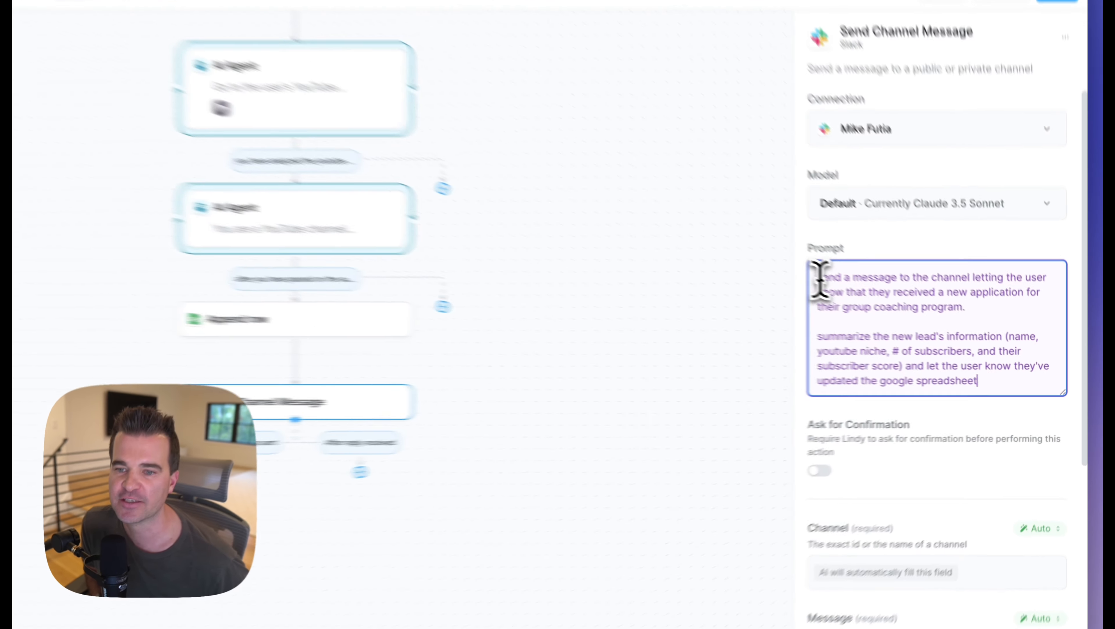
drag(888, 309, 1040, 307)
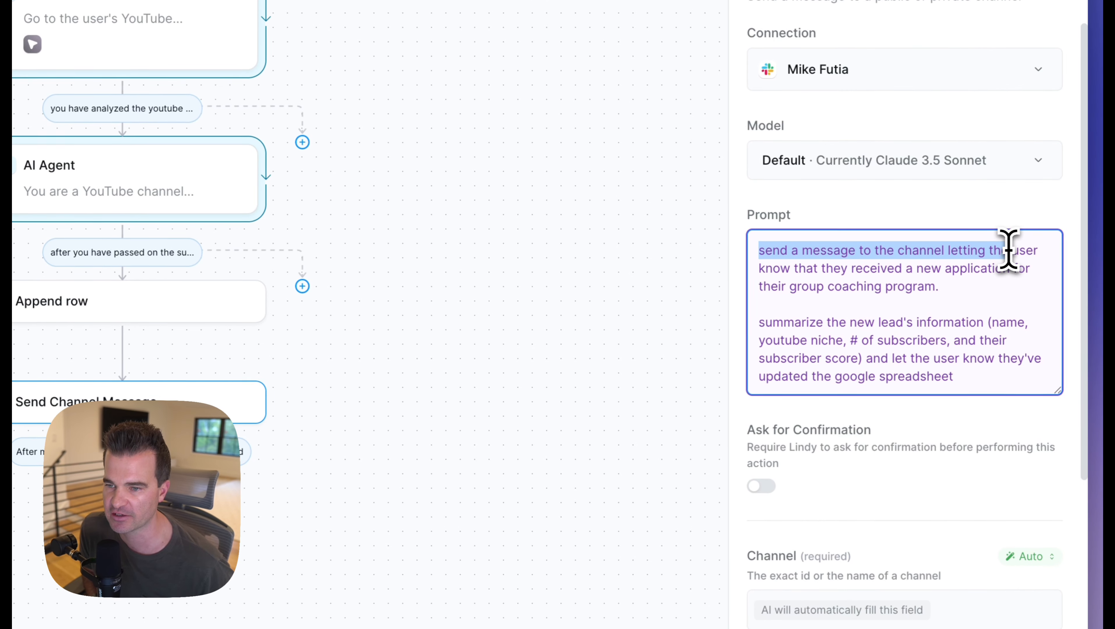
drag(1008, 249, 1004, 282)
click(879, 267)
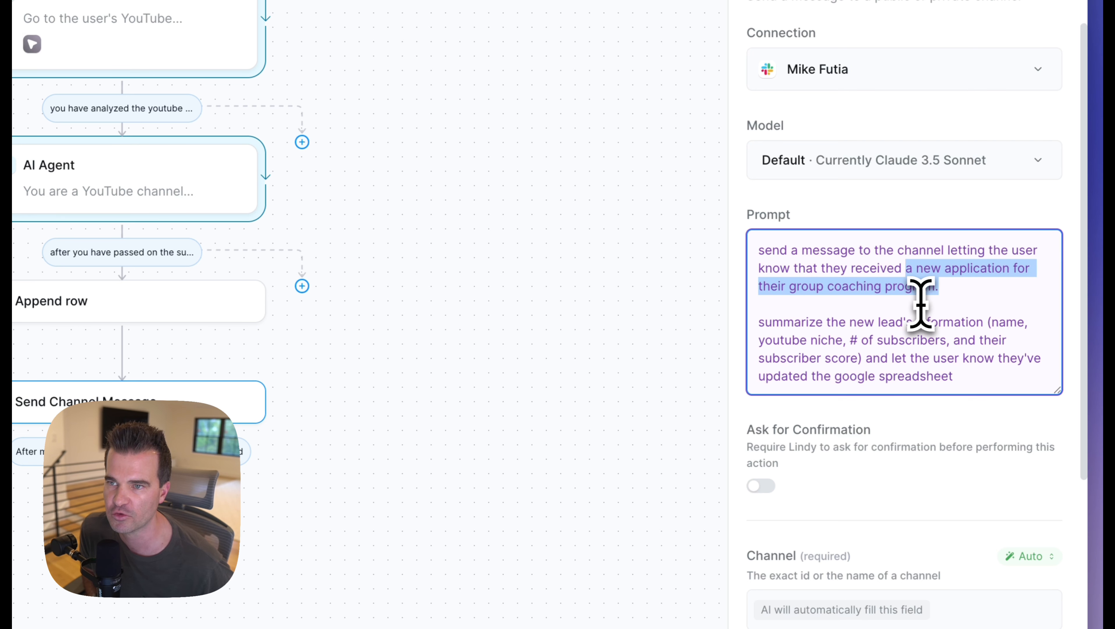
drag(759, 322, 854, 324)
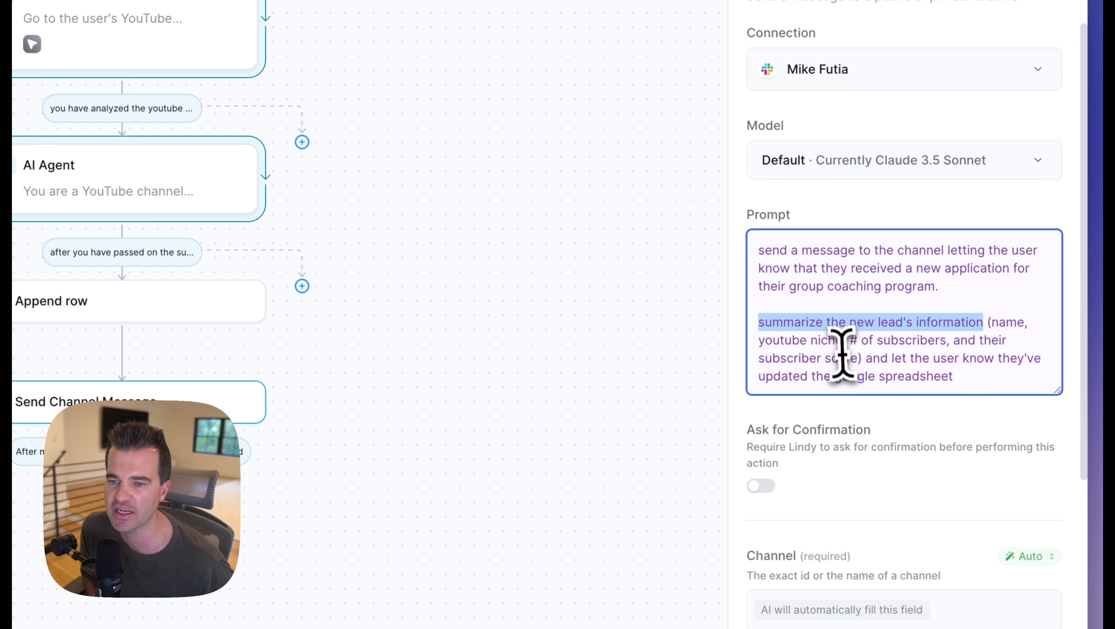
drag(866, 357, 987, 370)
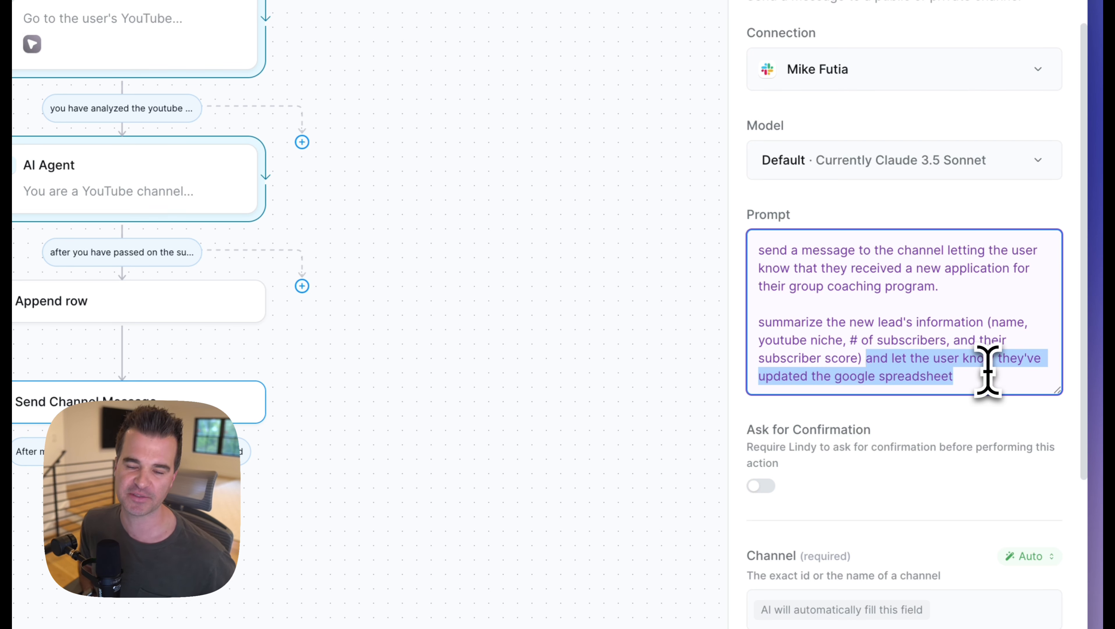
click(981, 365)
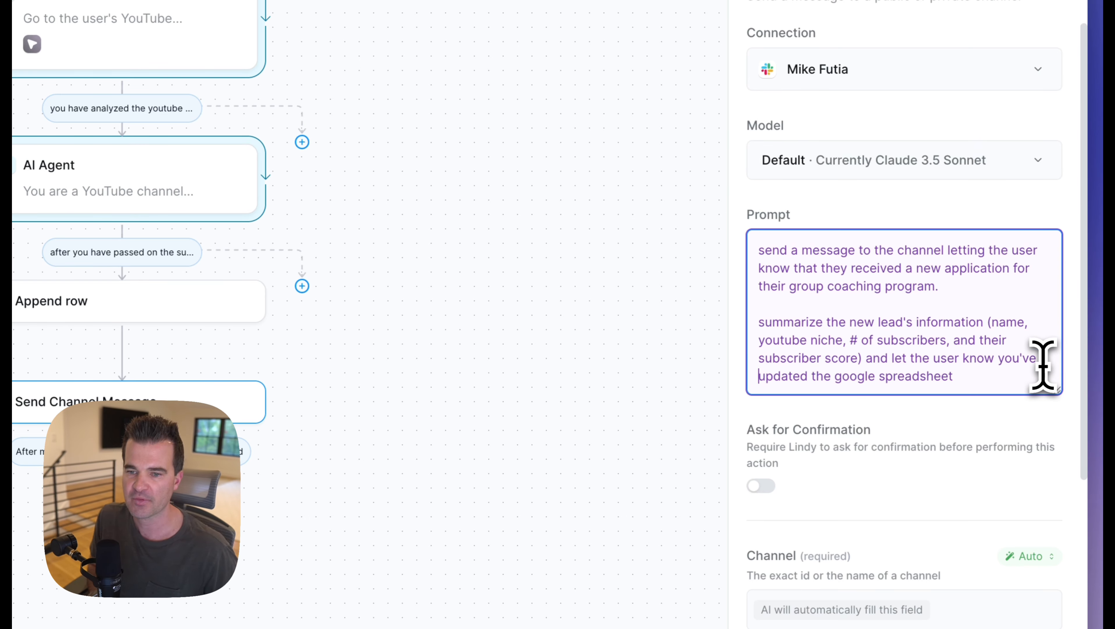
- Check the Send Channel Message action's remaining fields and save the agent
scroll(927, 446, down, 3)
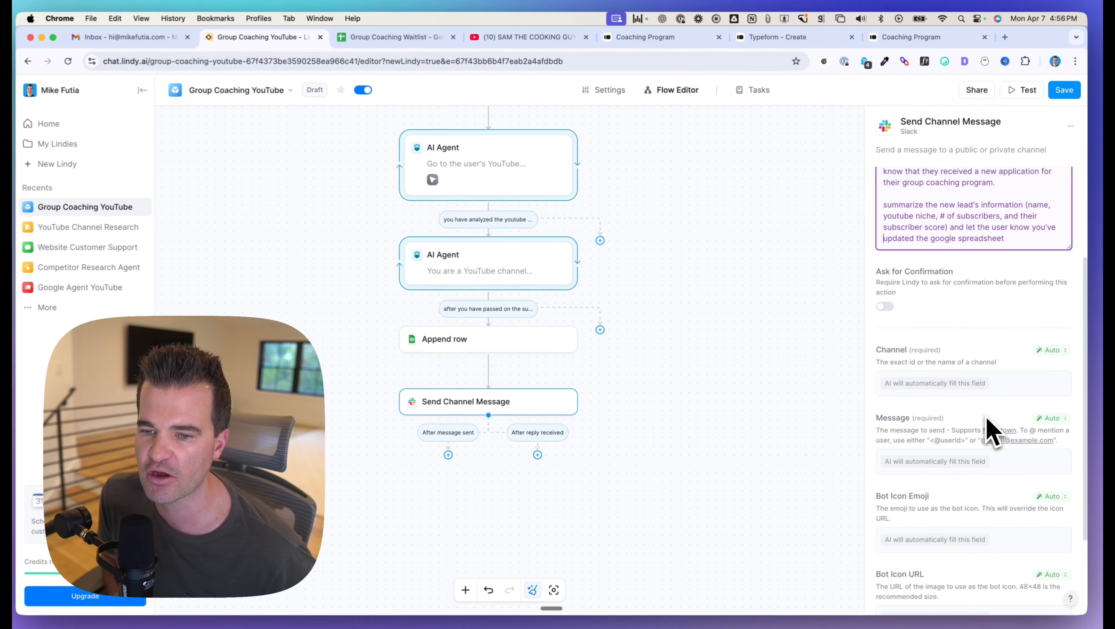
scroll(987, 418, down, 3)
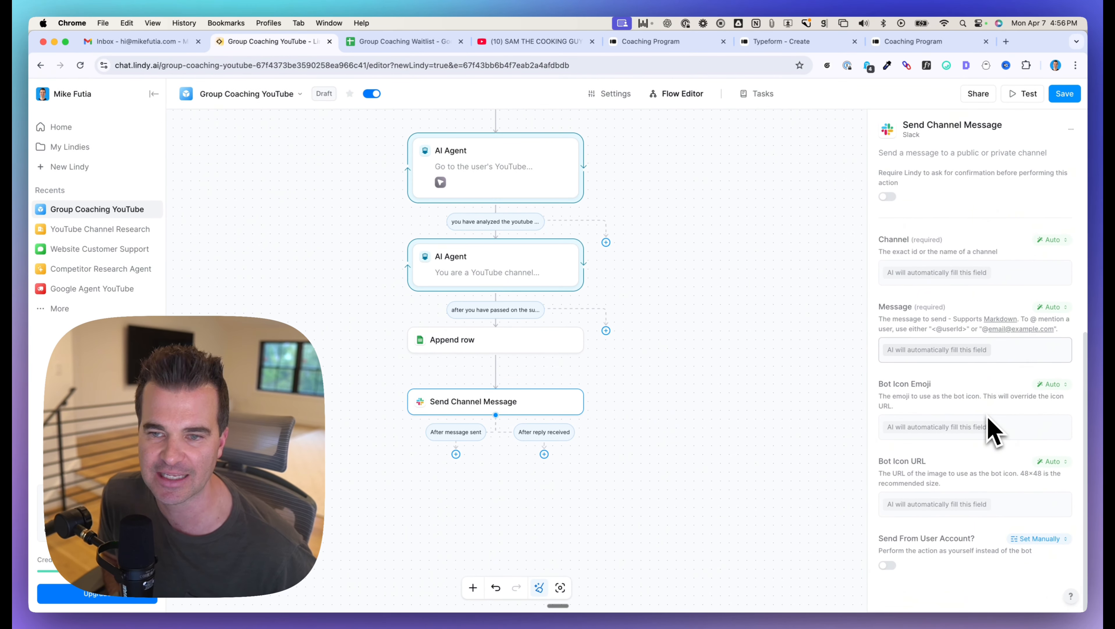
scroll(991, 430, up, 5)
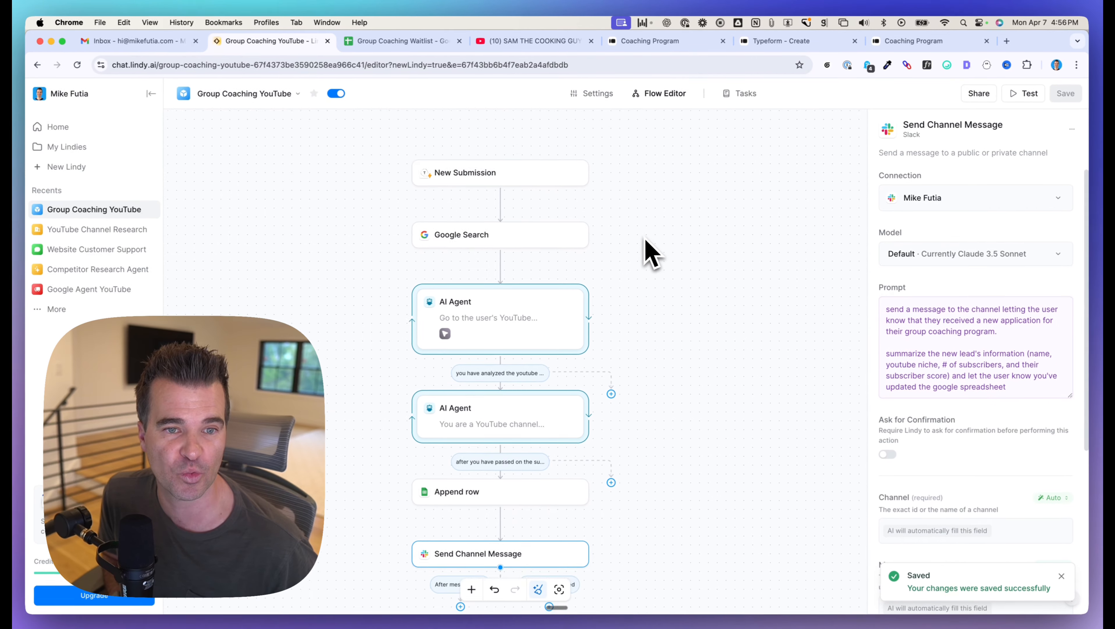
scroll(646, 238, down, 2)
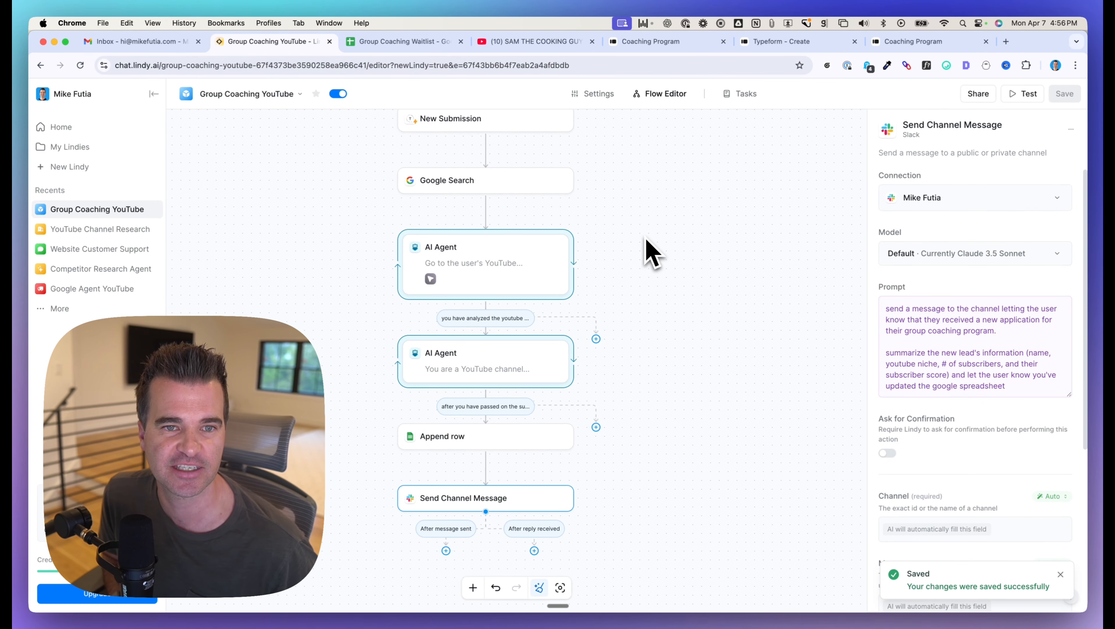
scroll(645, 238, up, 1)
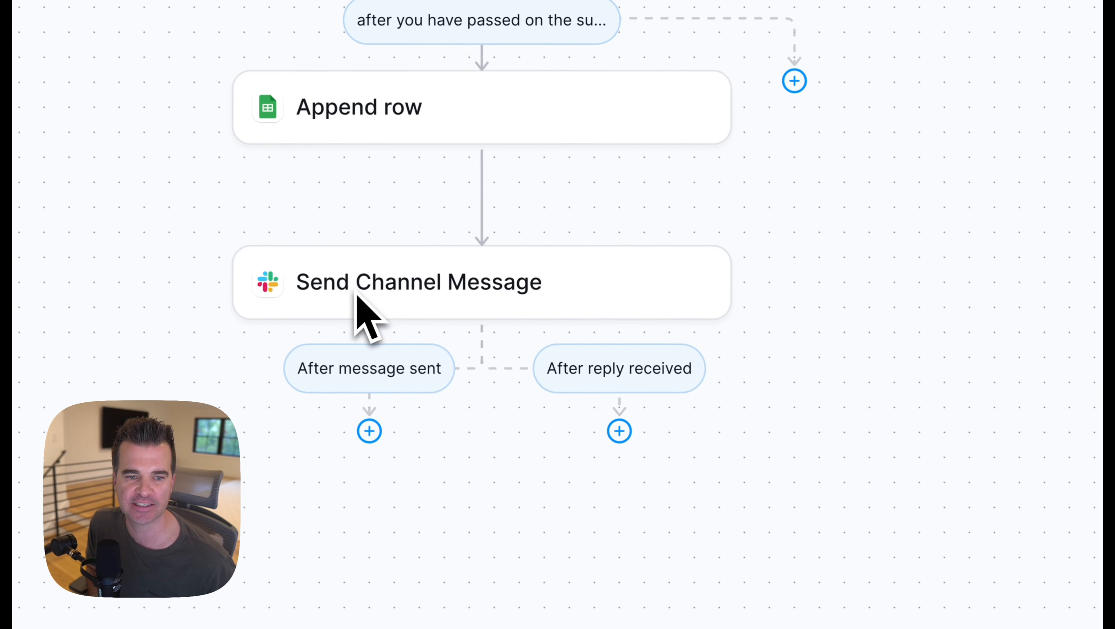
- Set the Slack message's Channel manually to lindy-demo, save the agent and close the action's settings
click(442, 306)
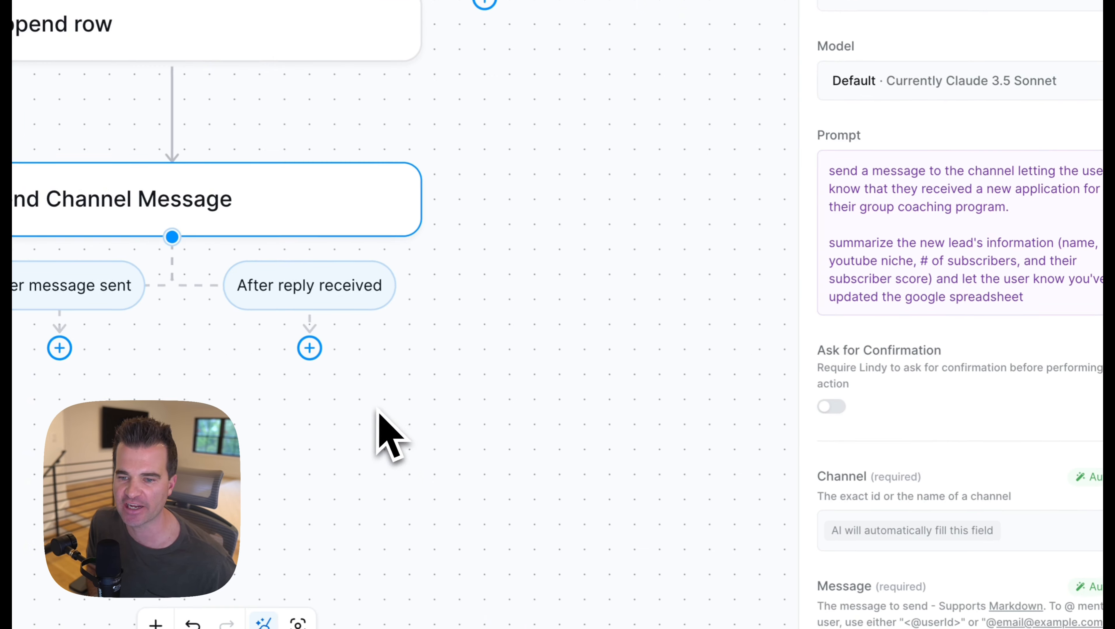
scroll(859, 359, down, 6)
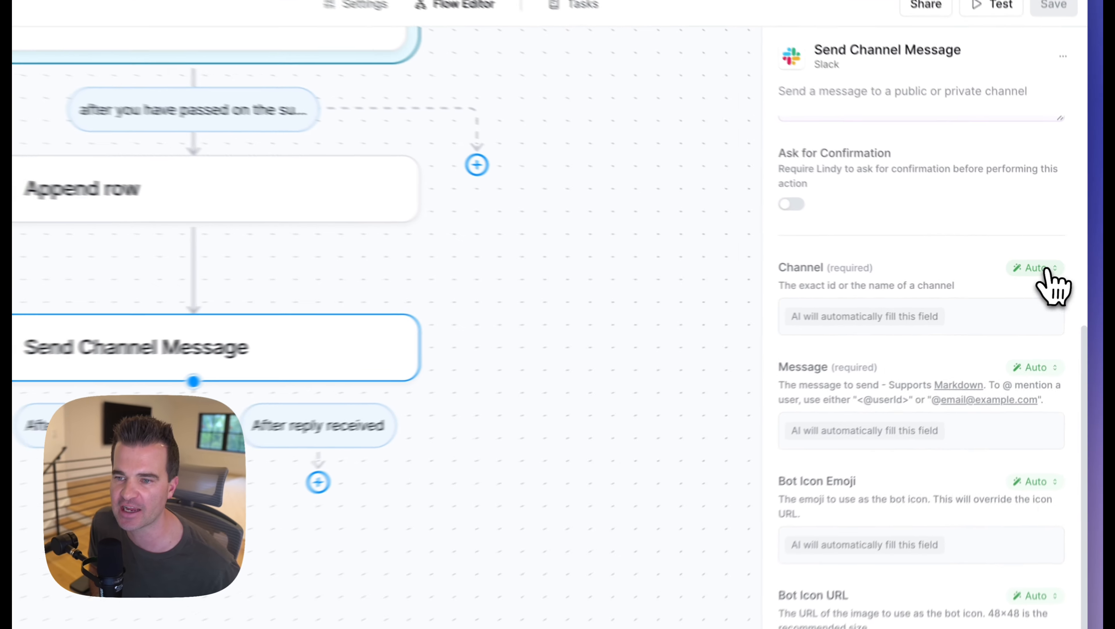
click(1052, 272)
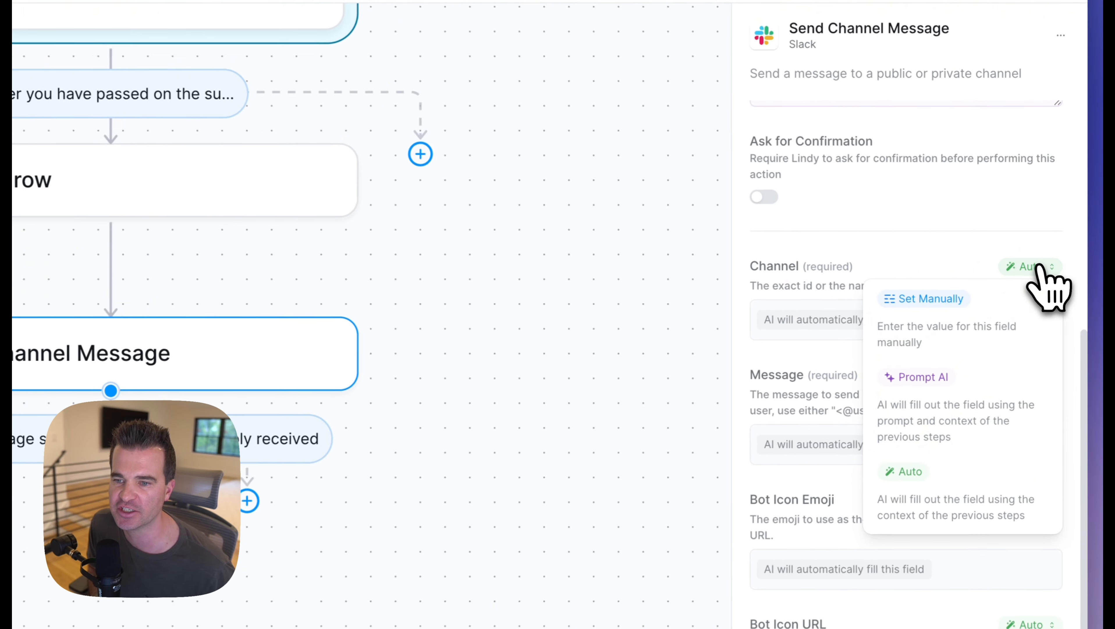
click(910, 335)
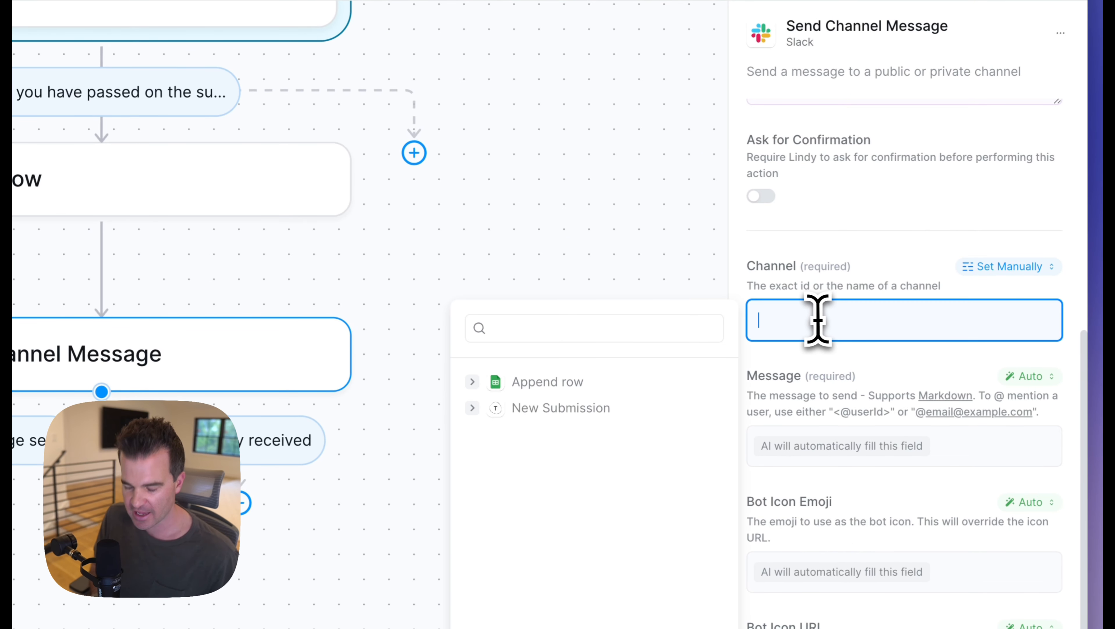
text(lindy-de)
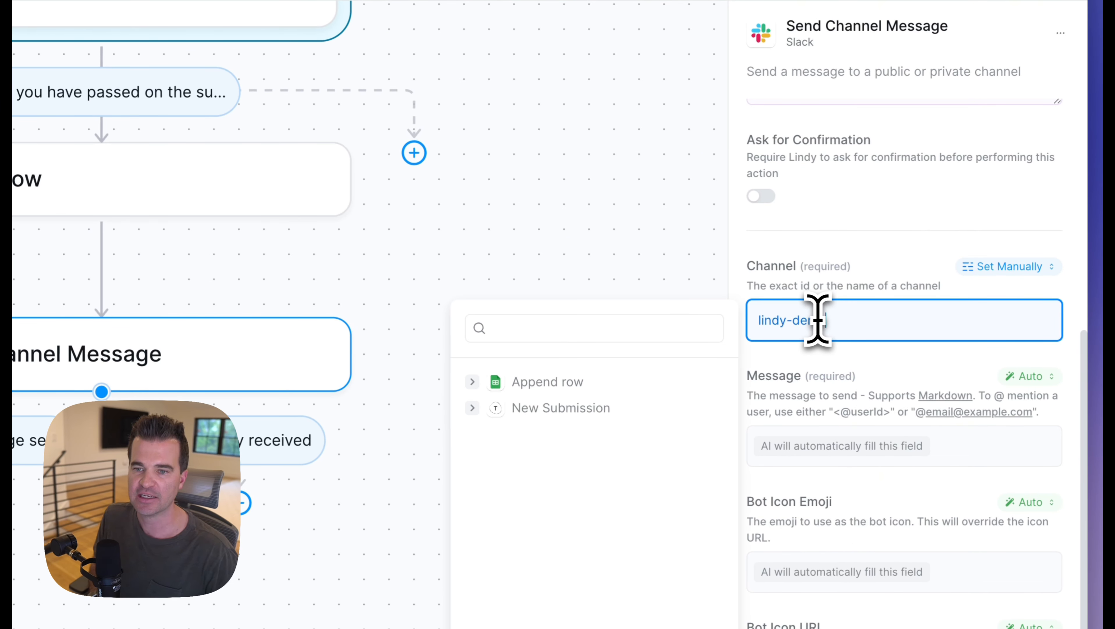
text(mo)
click(1045, 83)
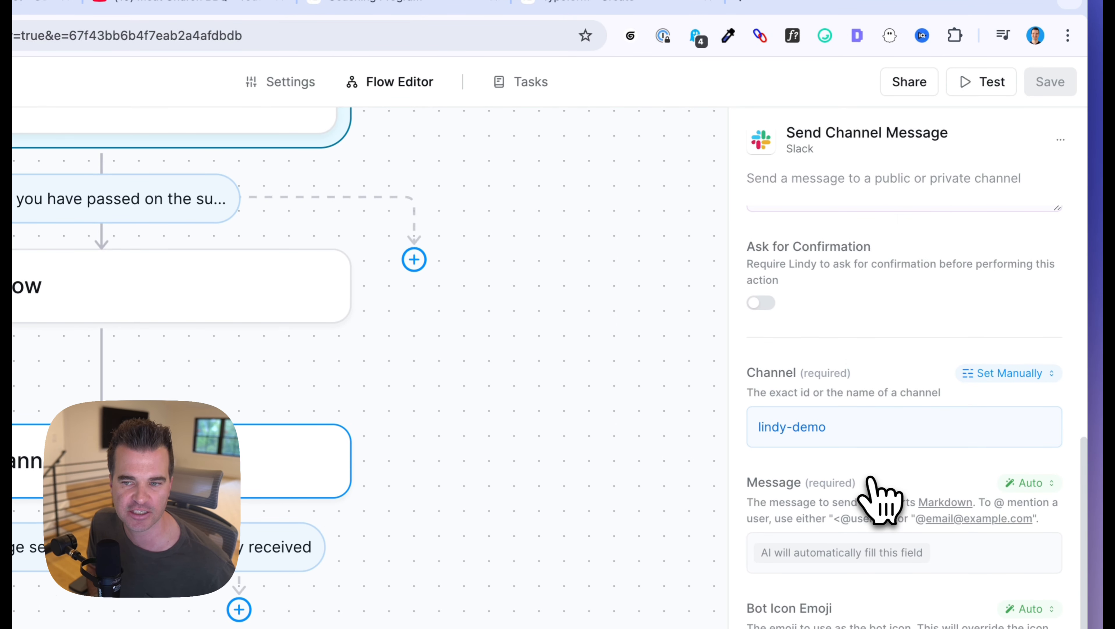
click(514, 436)
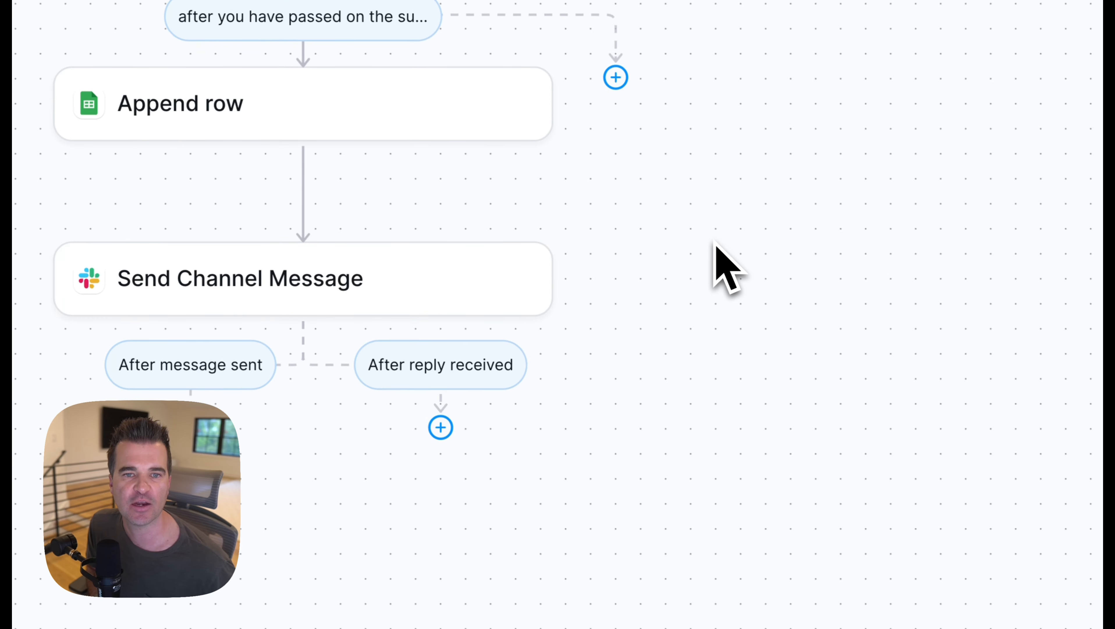
scroll(715, 242, down, 3)
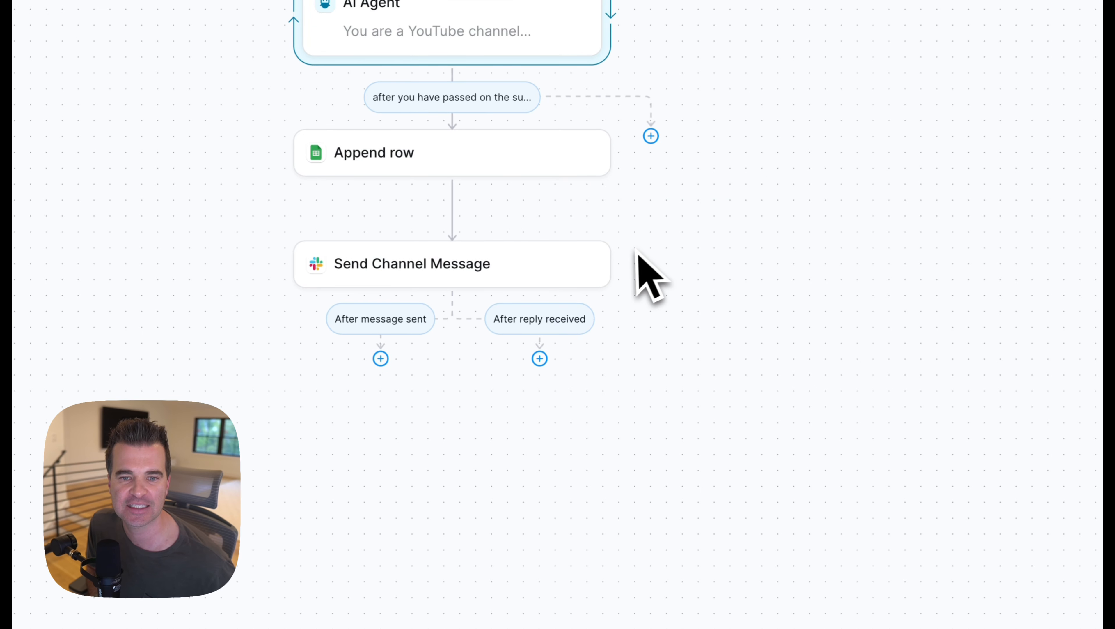
scroll(636, 250, down, 3)
scroll(348, 198, up, 5)
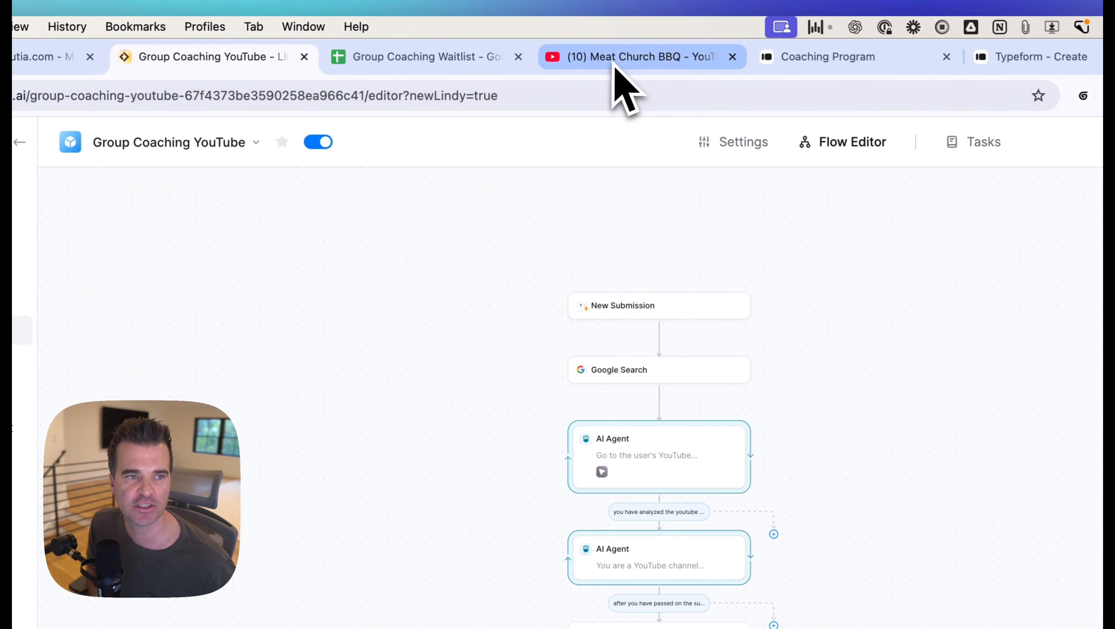
- Copy the Meat Church BBQ YouTube channel's URL and check the existing rows in the Group Coaching Waitlist sheet
click(613, 63)
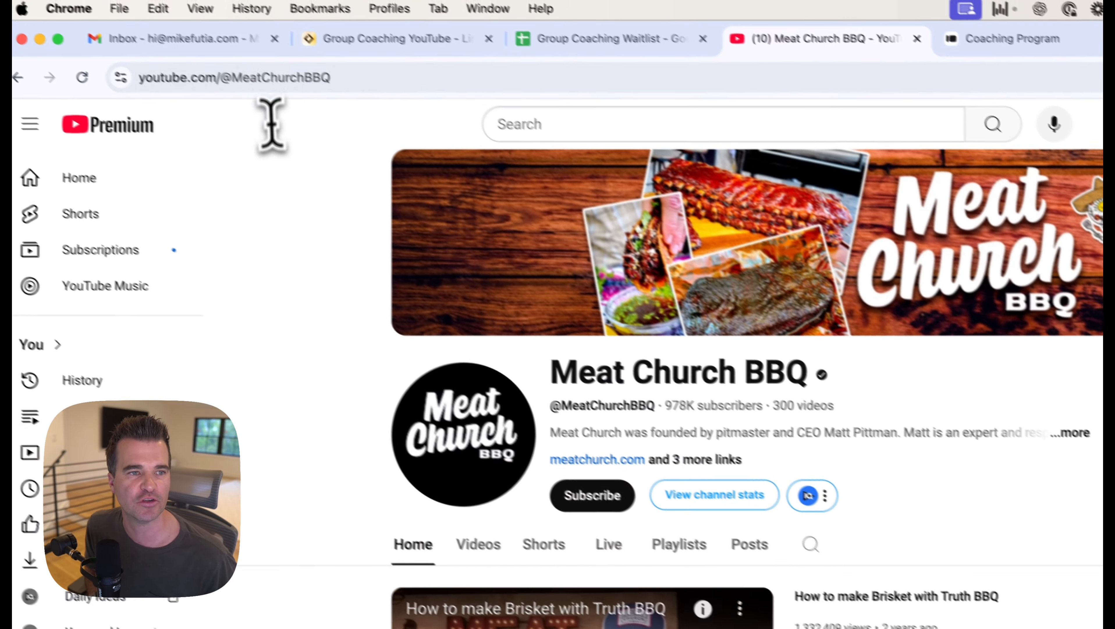
click(291, 94)
key(super+c)
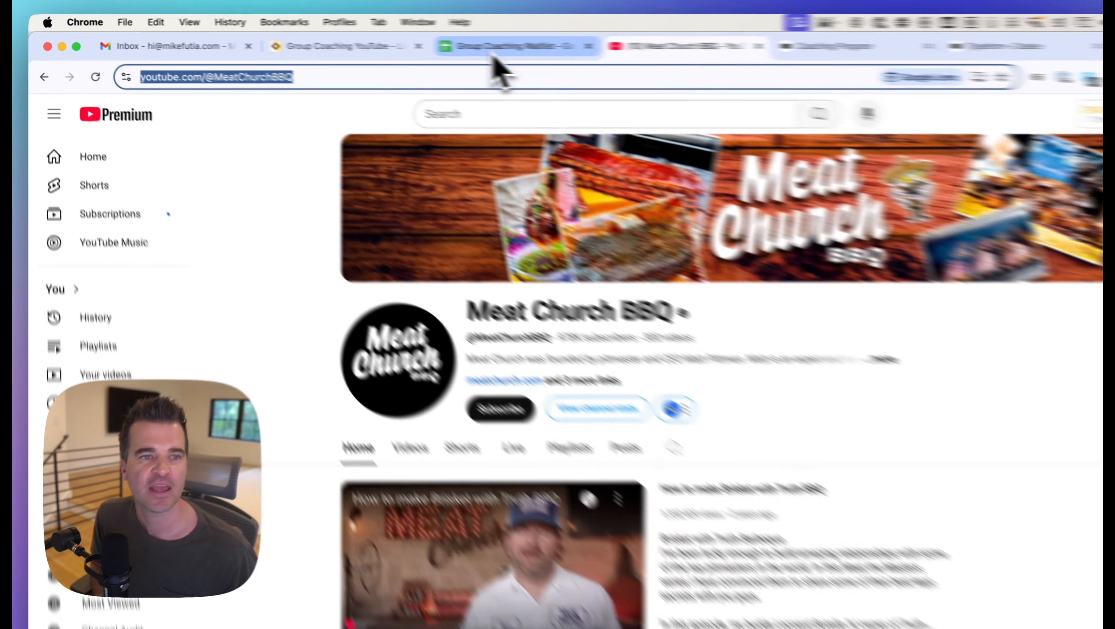
click(387, 40)
click(225, 335)
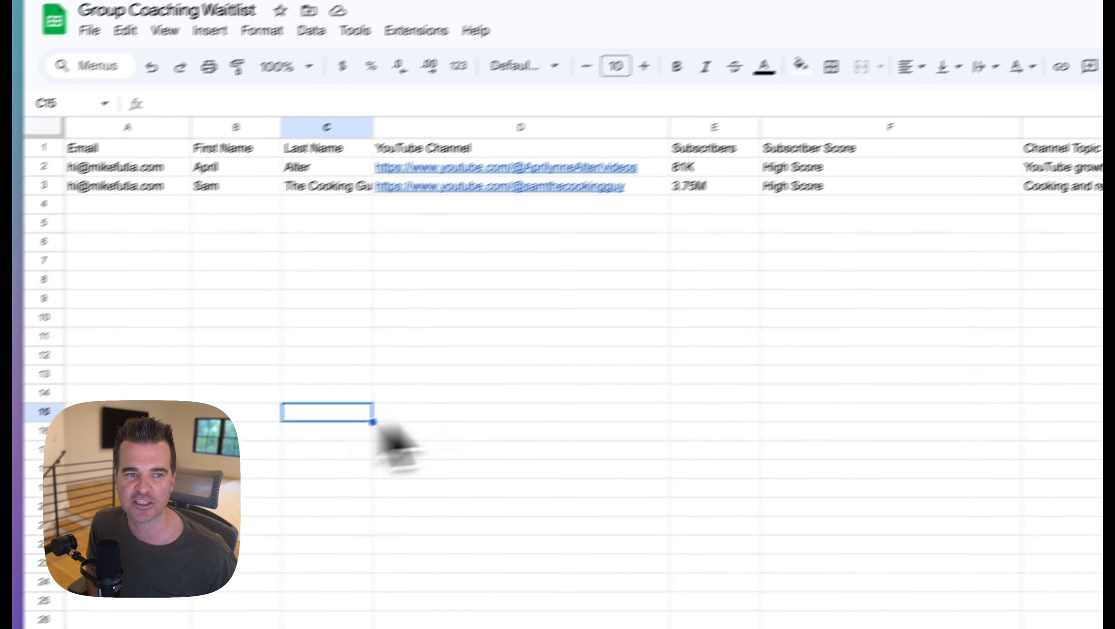
- Submit the Coaching Program form with the applicant's first name, last name and e-mail, and the copied Meat Church BBQ channel URL
click(706, 59)
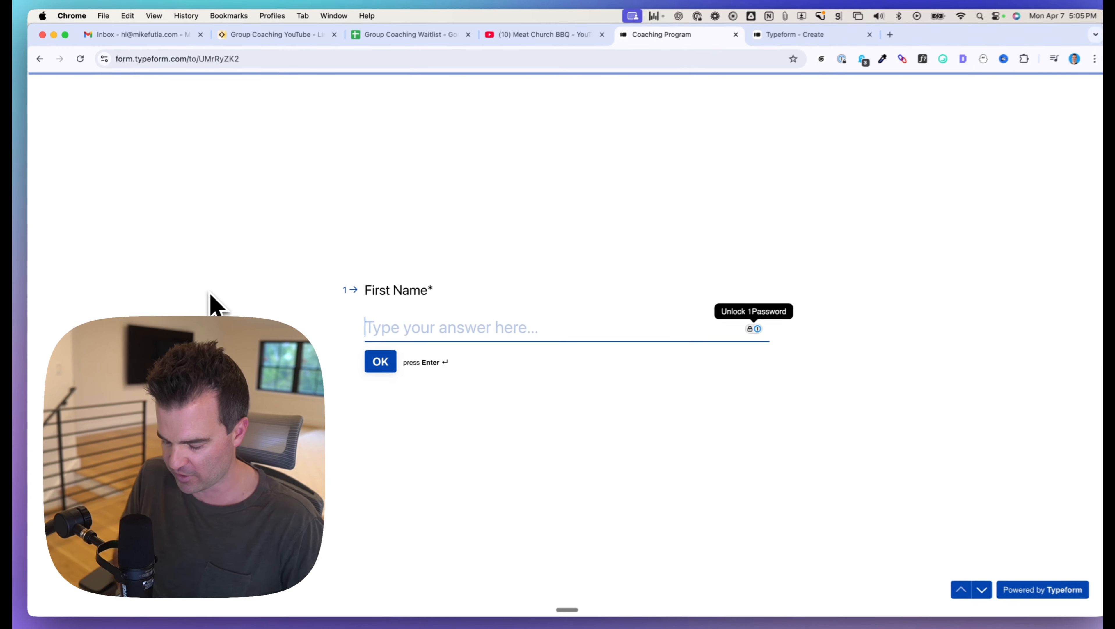
text(Matt)
key(Return)
text(Pittman)
key(Return)
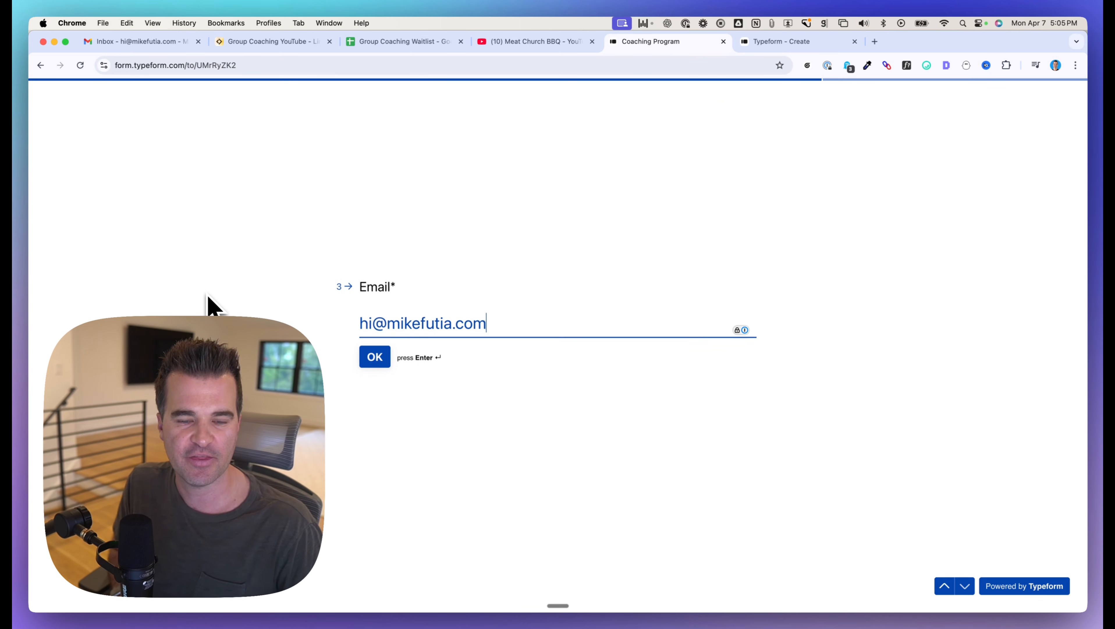
key(Return)
key(super+v)
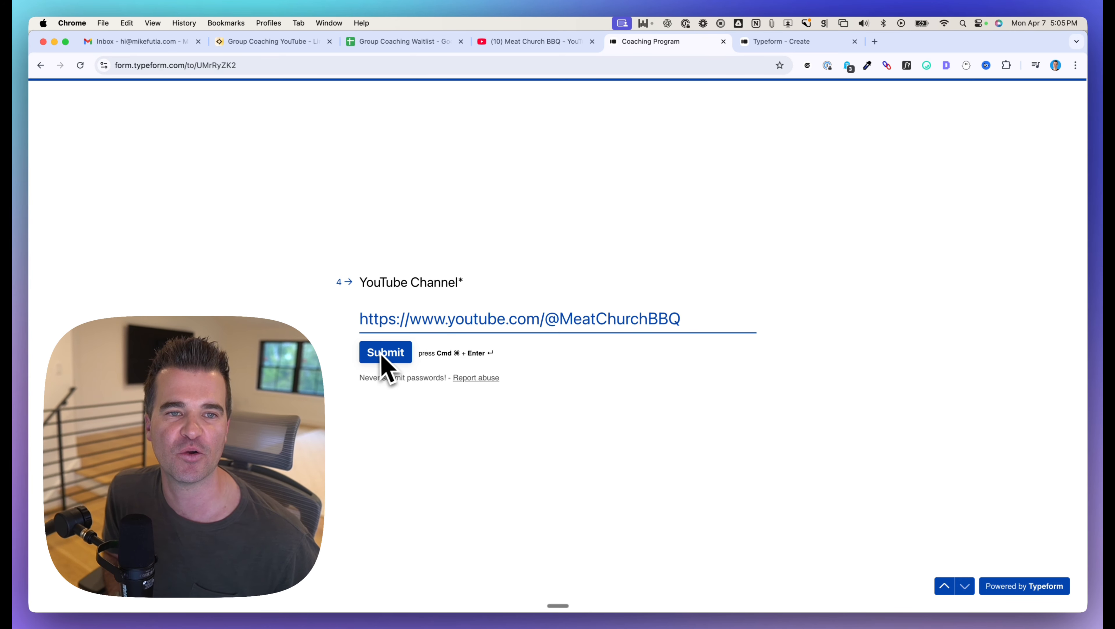
click(260, 41)
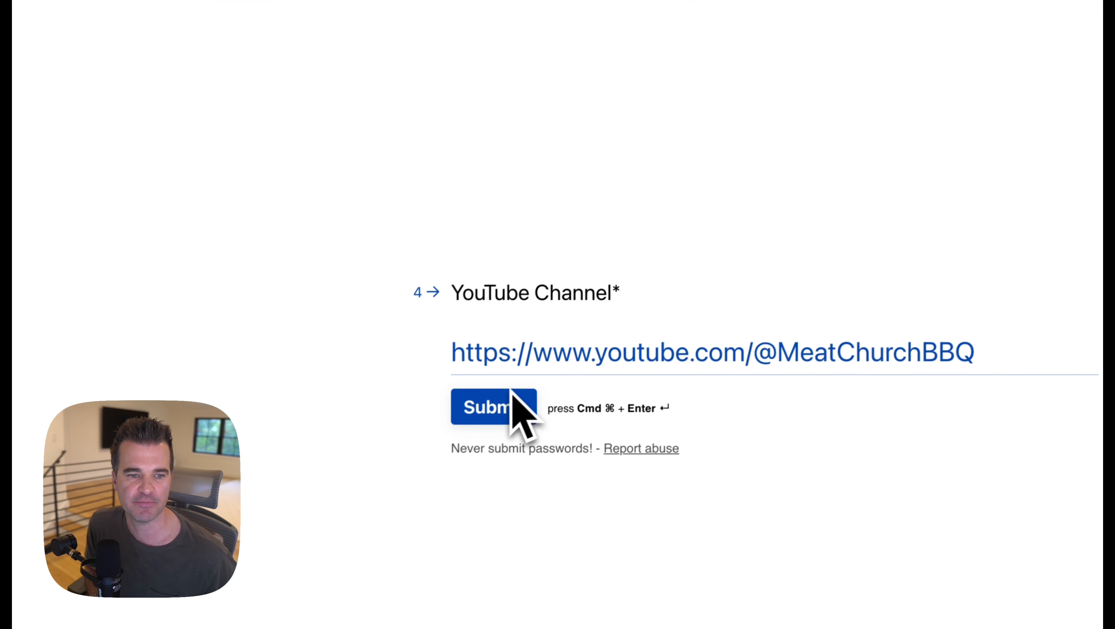
click(511, 410)
- Open the Group Coaching YouTube agent's task list and inspect the newest submission's run, including the received event payload
click(328, 62)
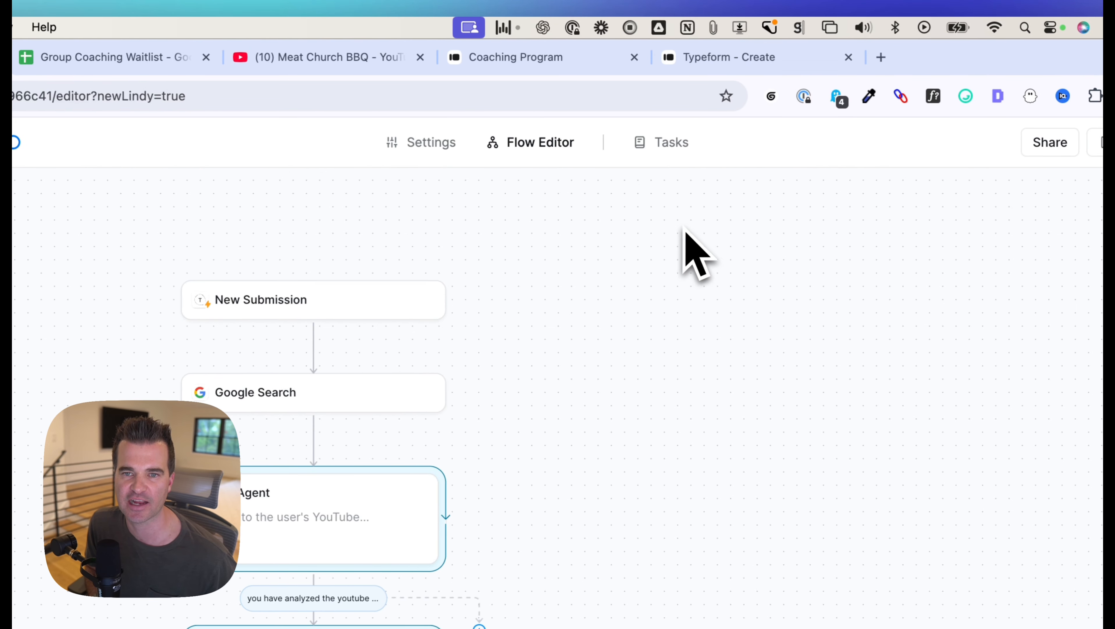
click(670, 149)
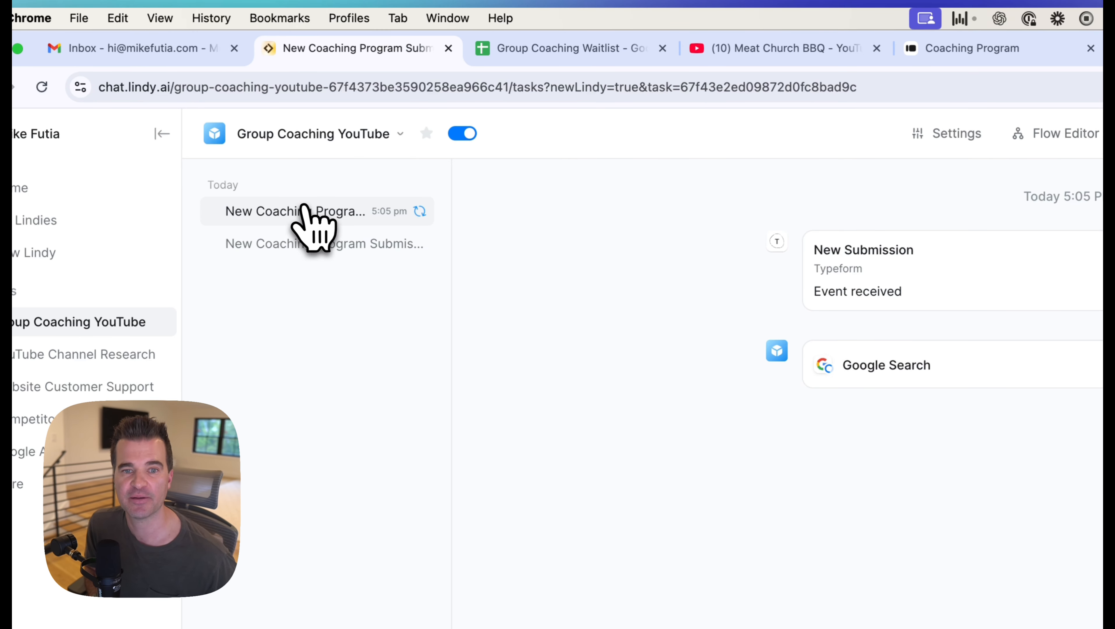
click(766, 181)
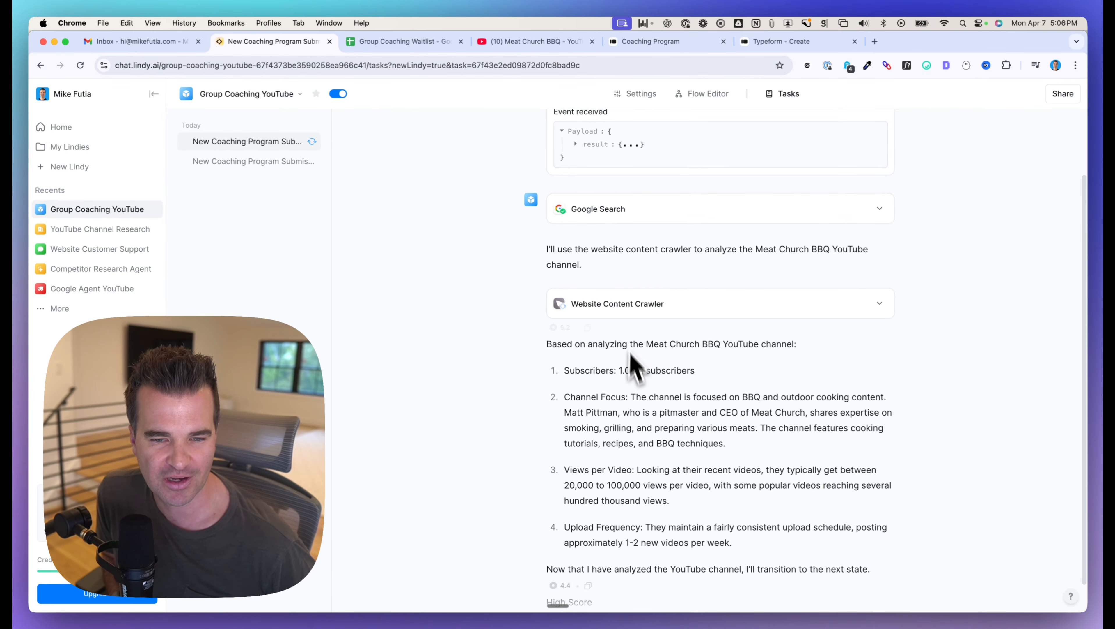
- Compare the run's subscriber count with the Meat Church BBQ channel page and read the agent's channel analysis
click(535, 41)
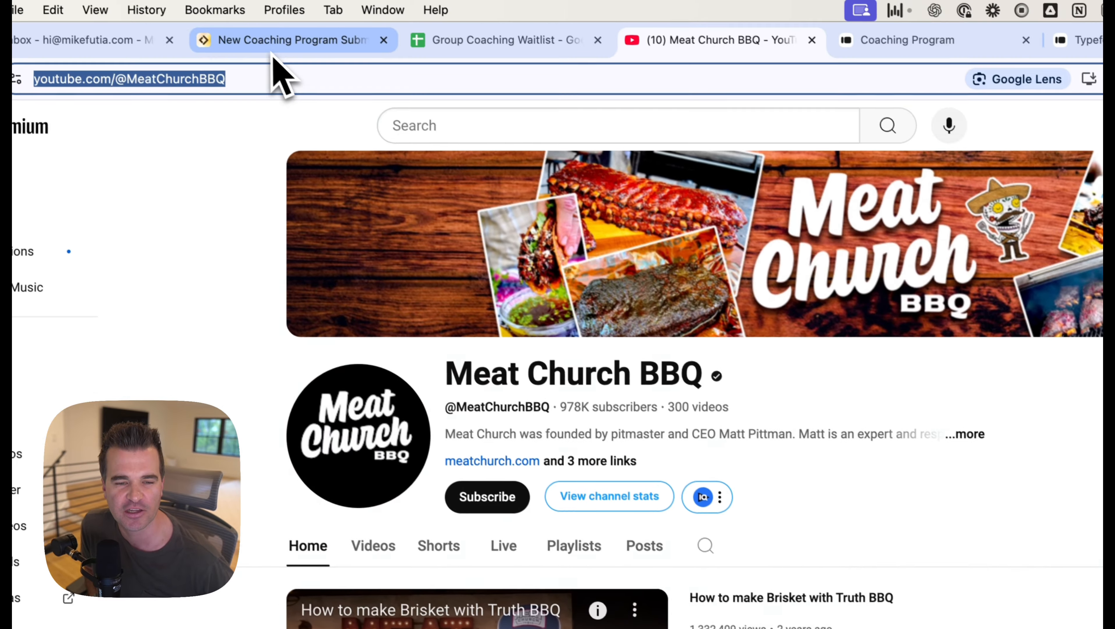
click(273, 52)
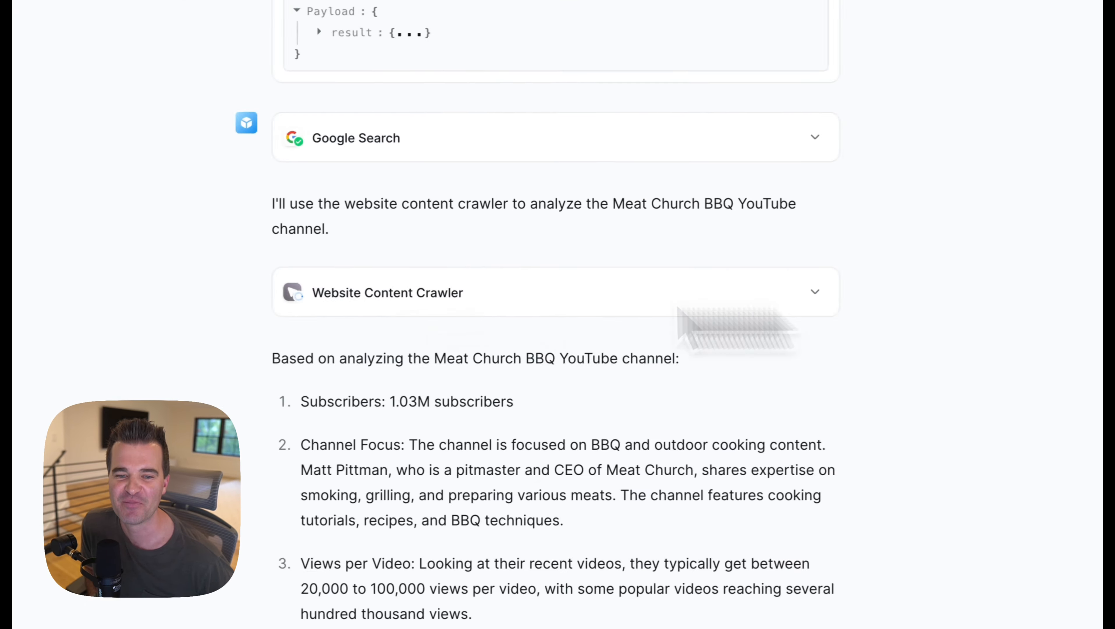
drag(834, 390, 1059, 391)
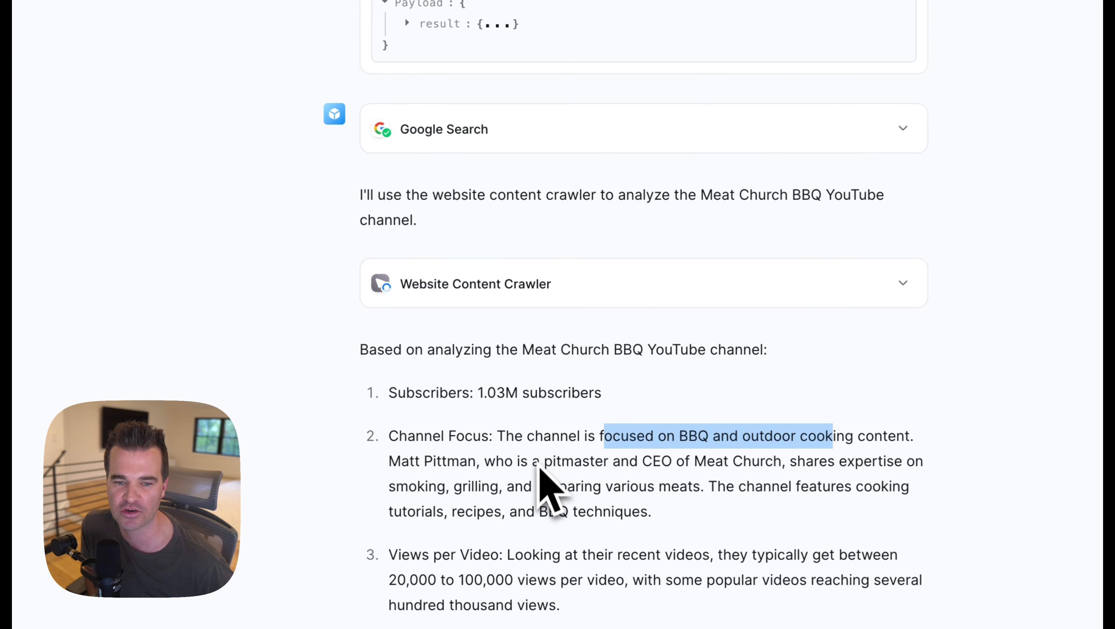
scroll(550, 488, down, 2)
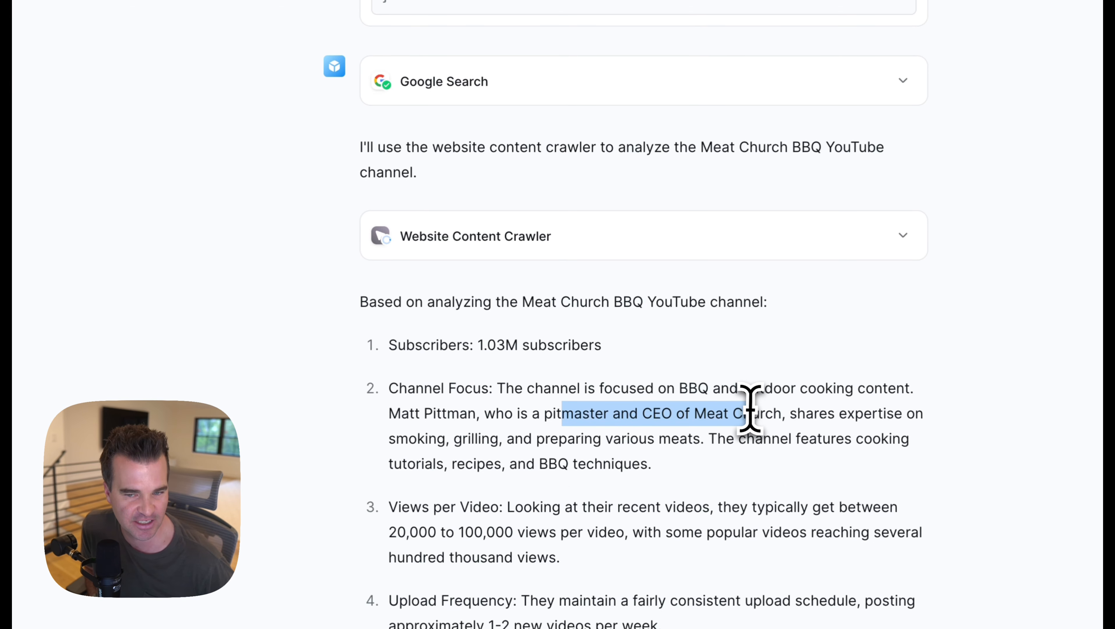
scroll(750, 408, down, 3)
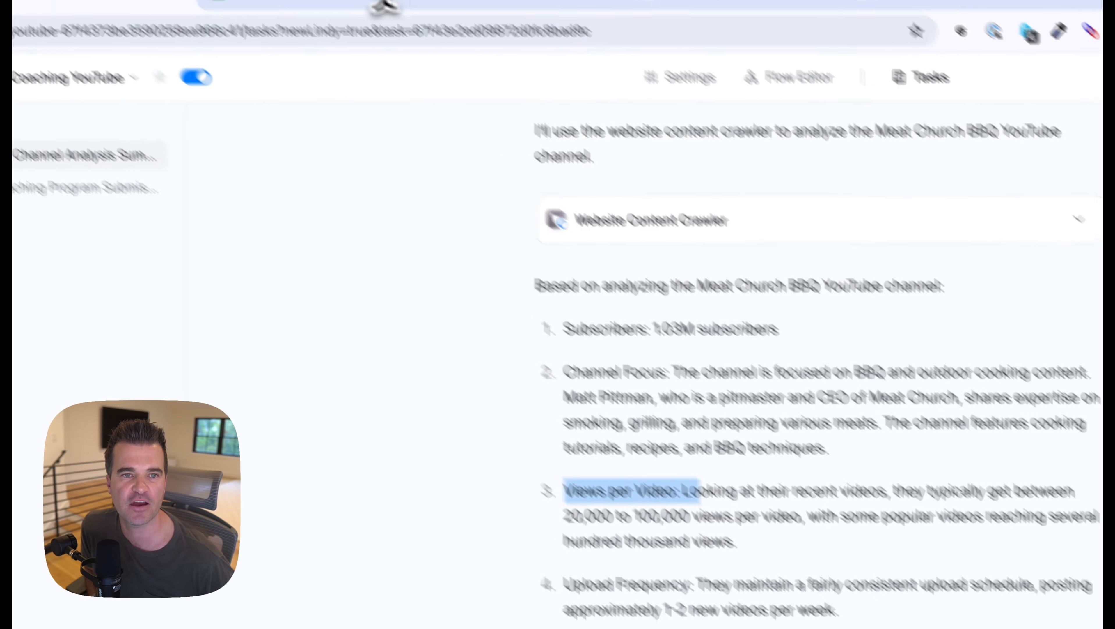
- Check the agent's views-per-video and upload-frequency findings against the Meat Church BBQ channel's latest videos
click(572, 55)
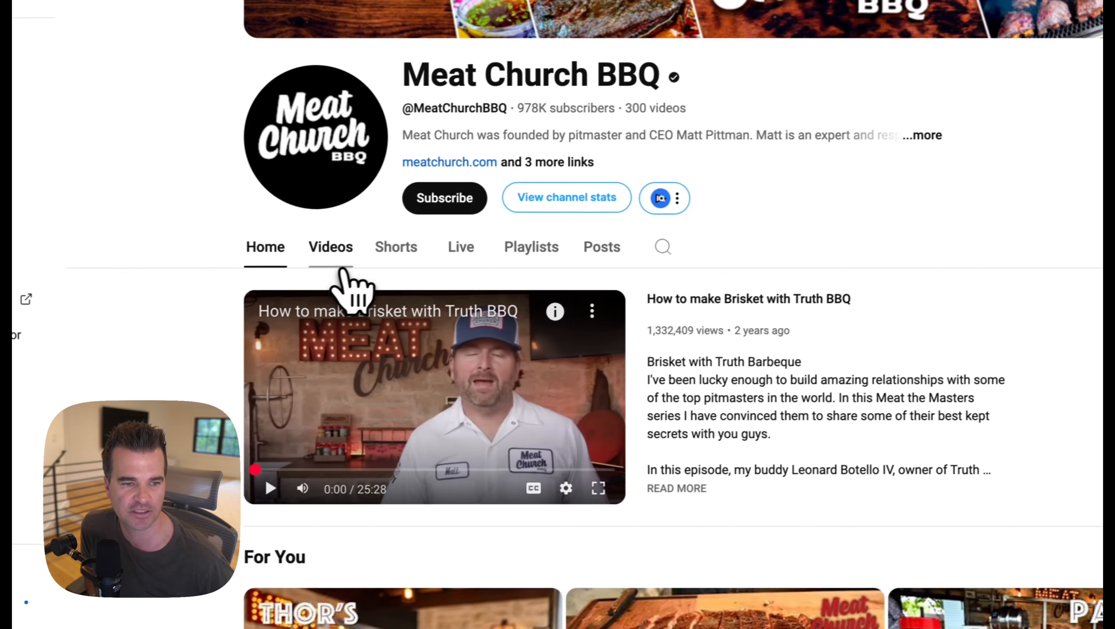
click(341, 266)
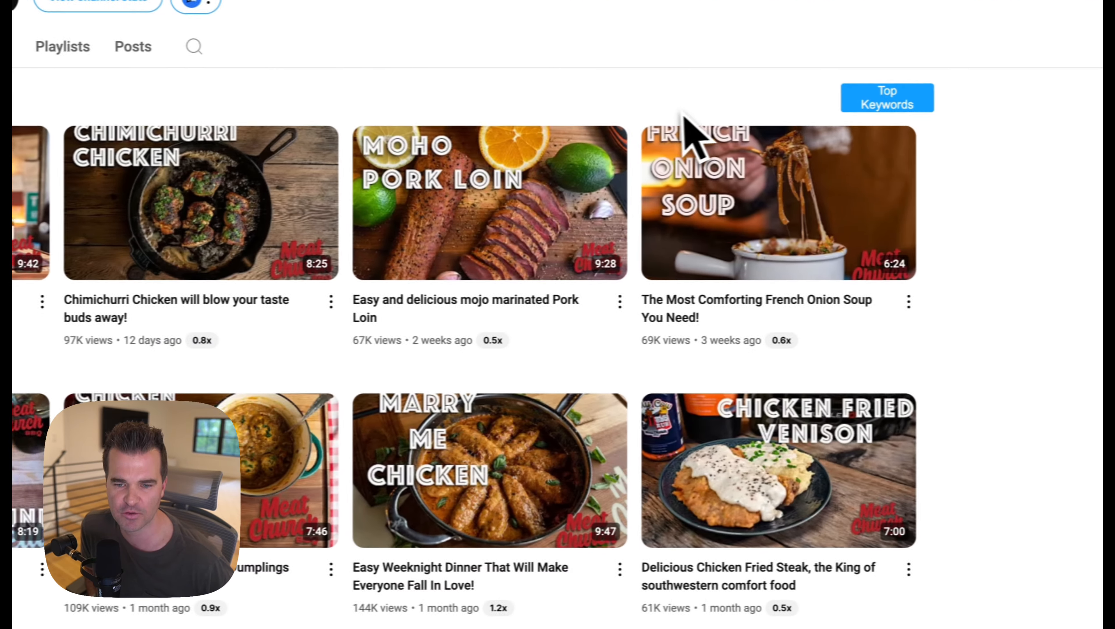
scroll(814, 486, down, 4)
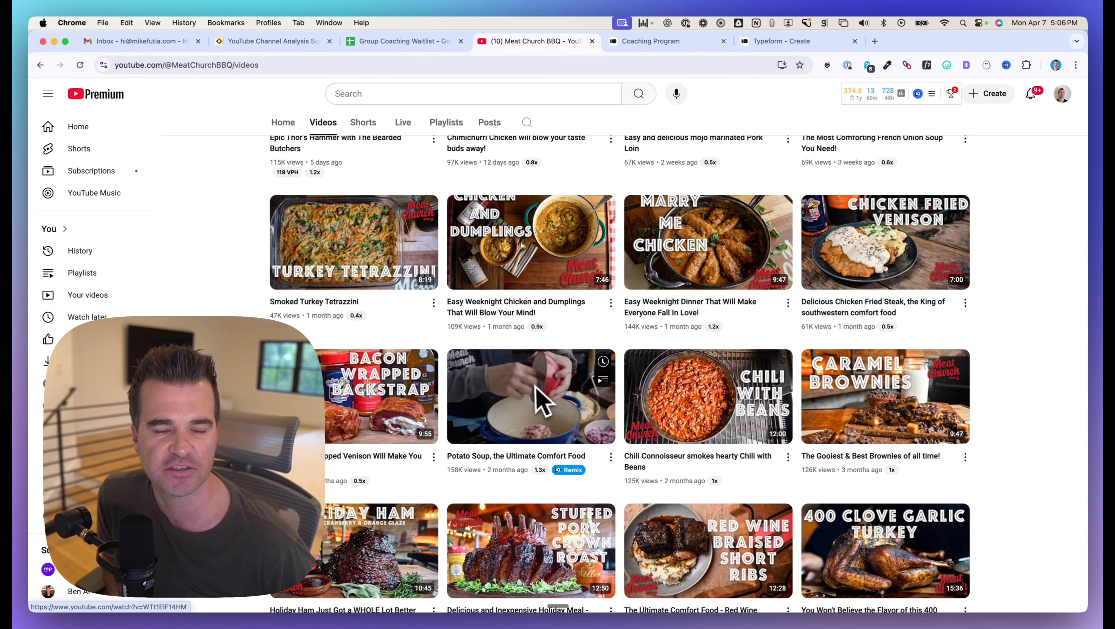
scroll(544, 398, down, 2)
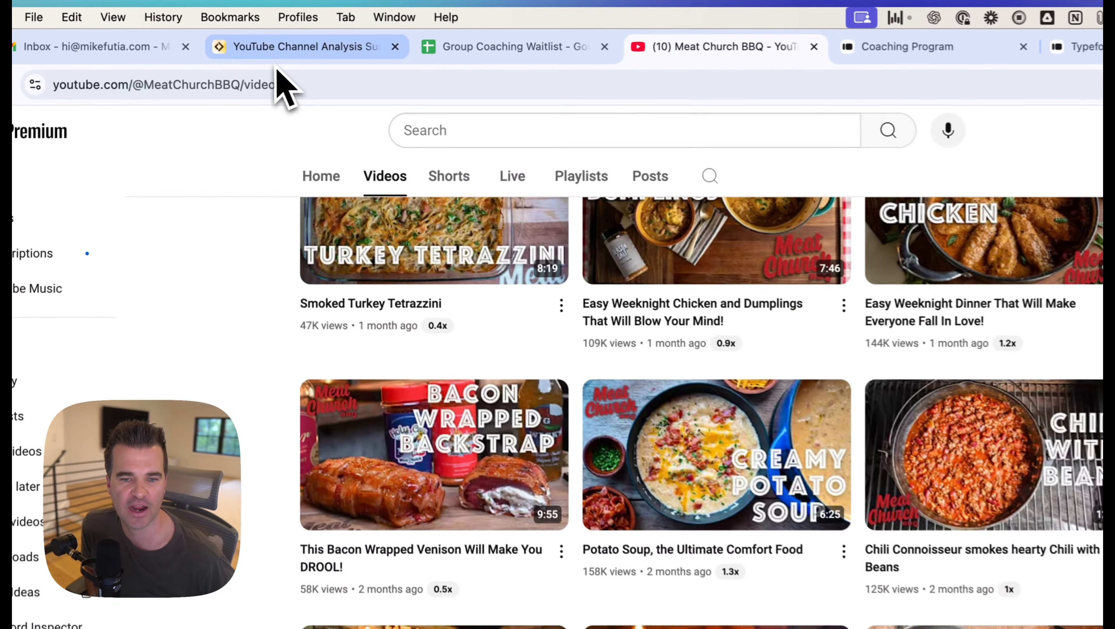
click(276, 53)
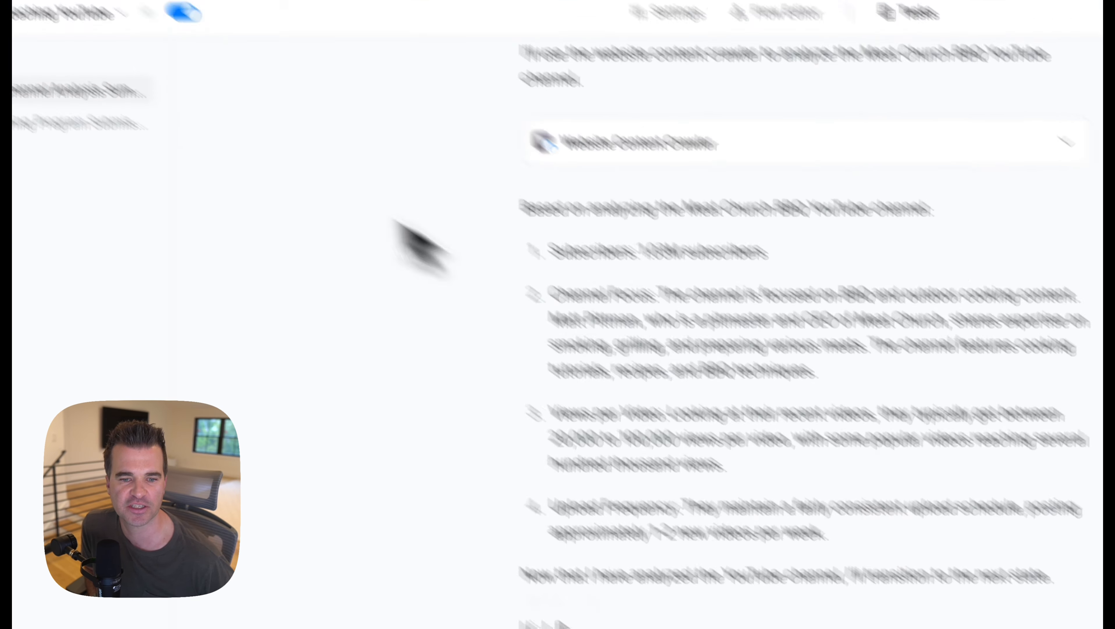
click(616, 47)
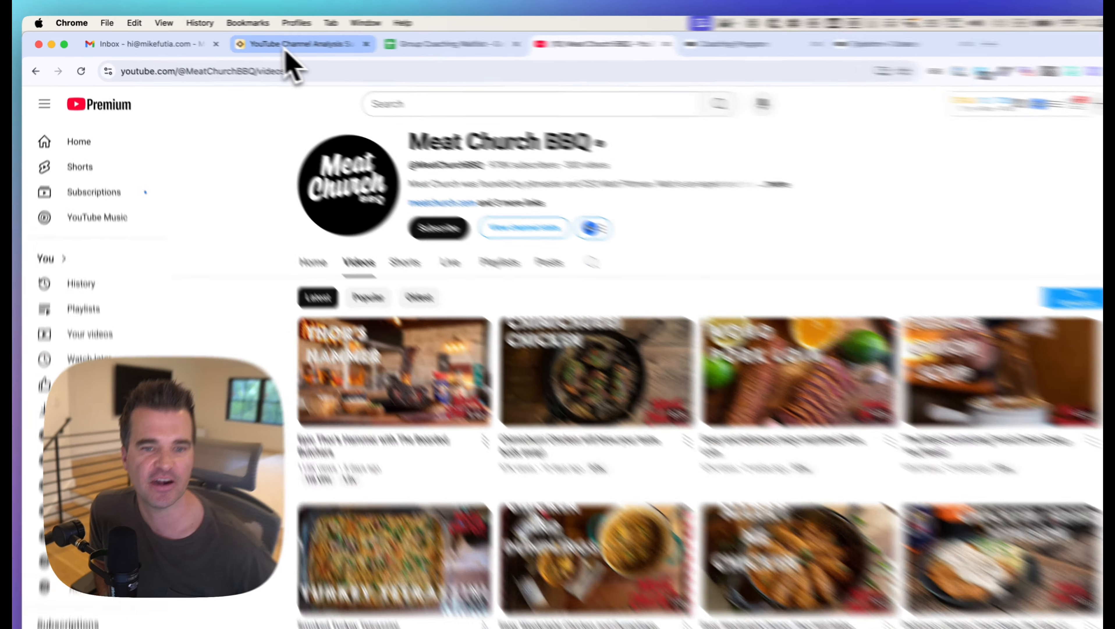
click(271, 42)
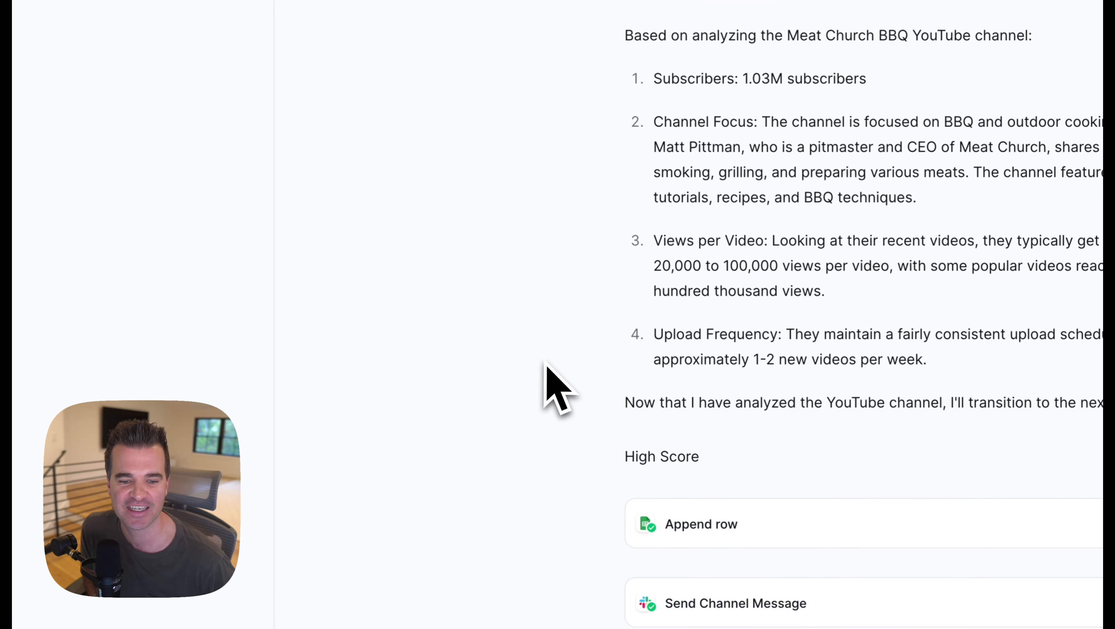
- Review each field of the new Meat Church BBQ row in the Group Coaching Waitlist sheet, from Email through Frequency
click(448, 43)
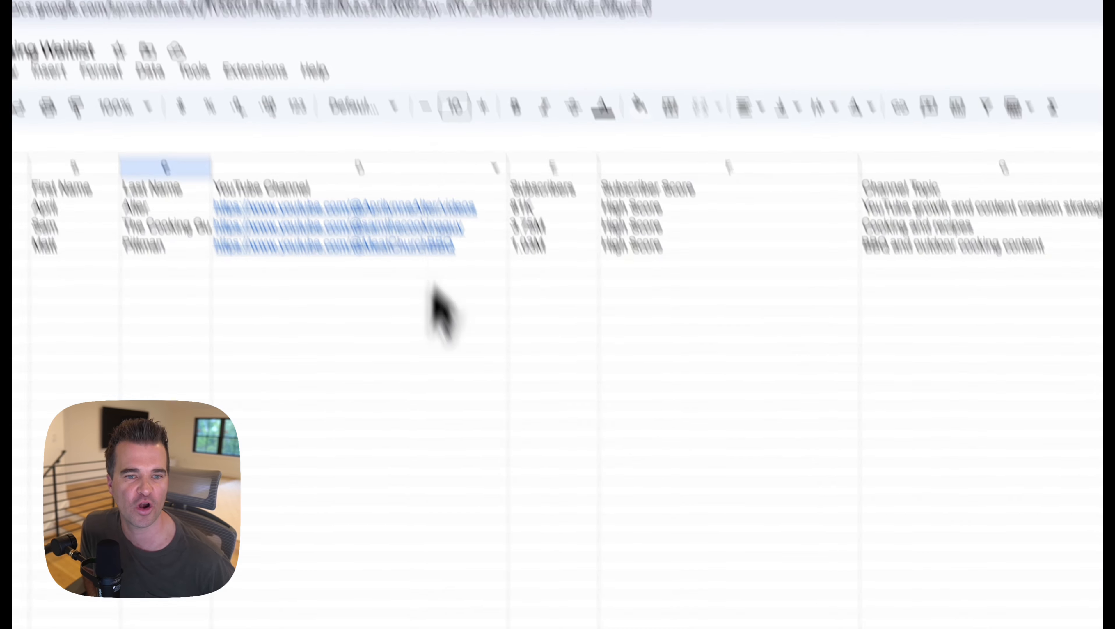
click(128, 196)
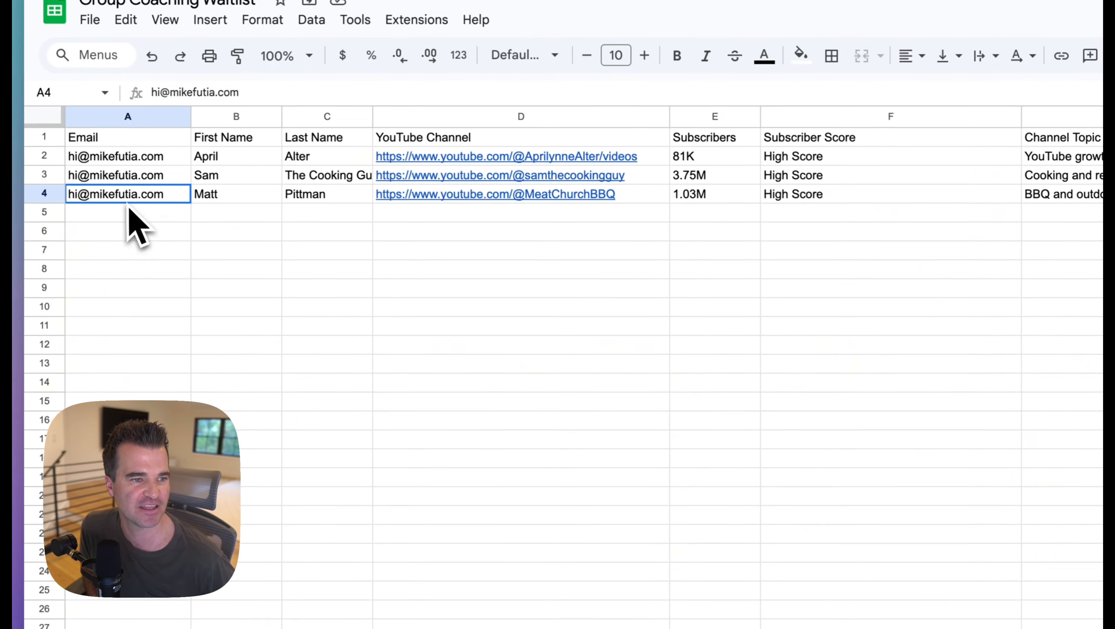
click(249, 198)
click(302, 199)
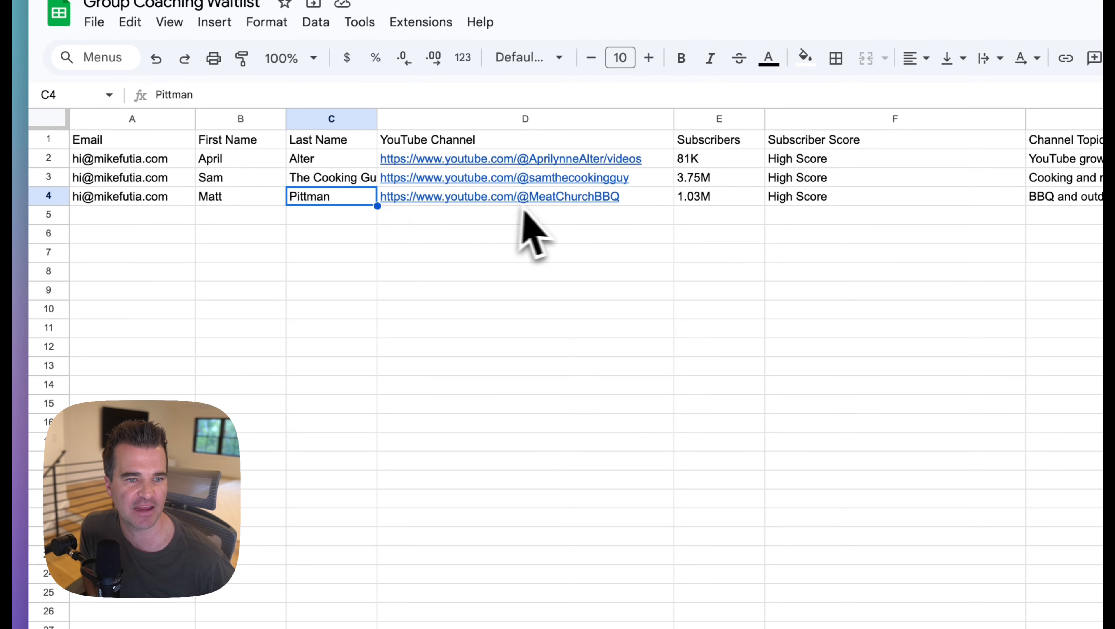
click(520, 198)
click(713, 200)
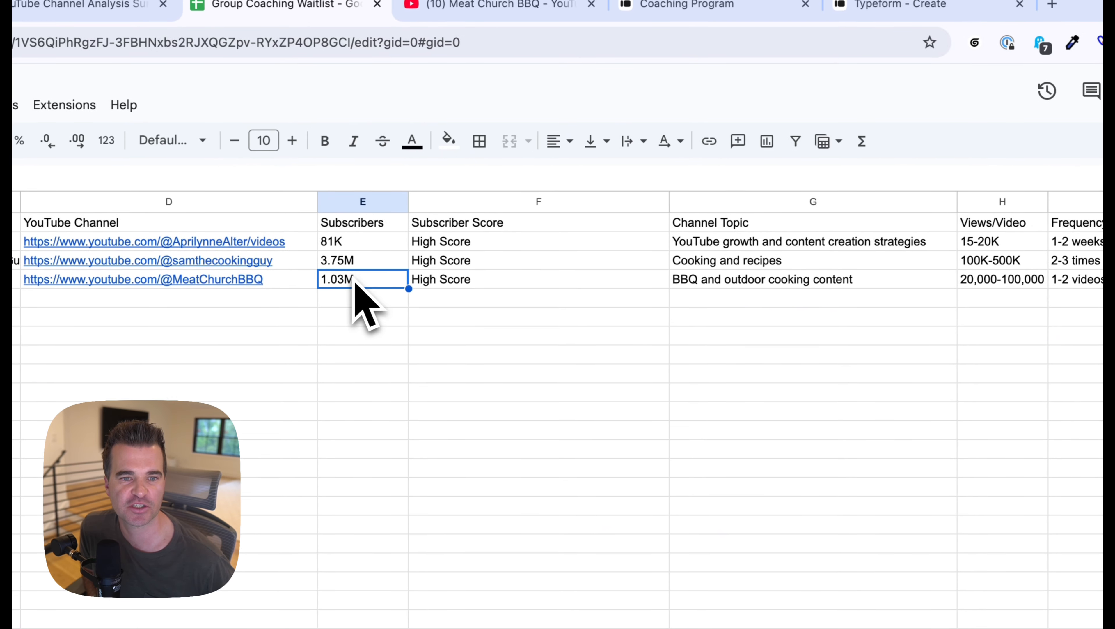
click(510, 282)
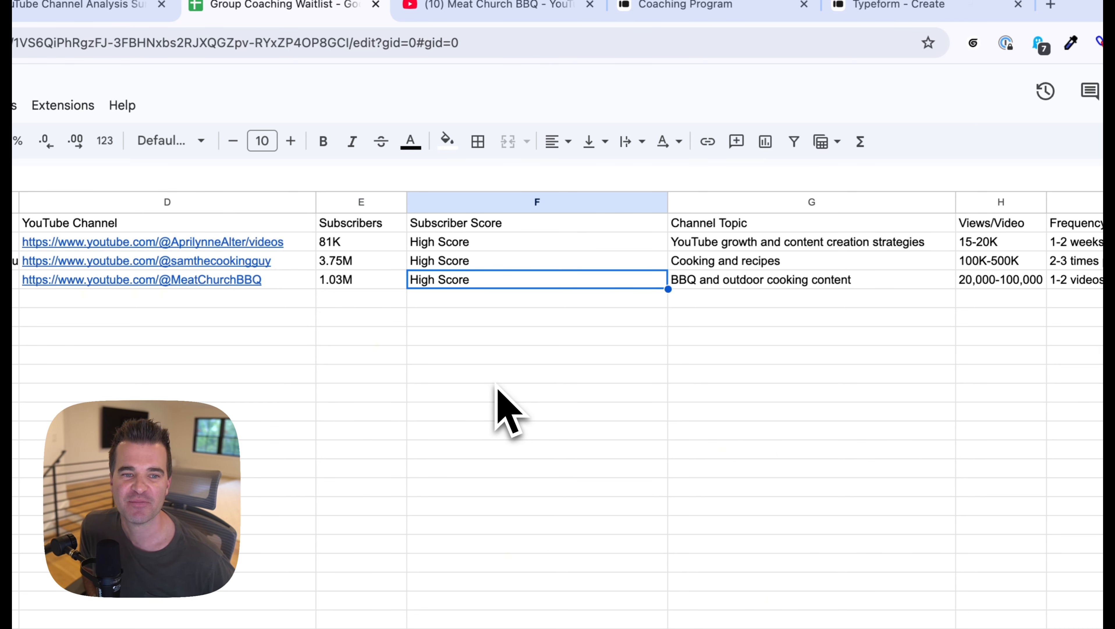
click(779, 294)
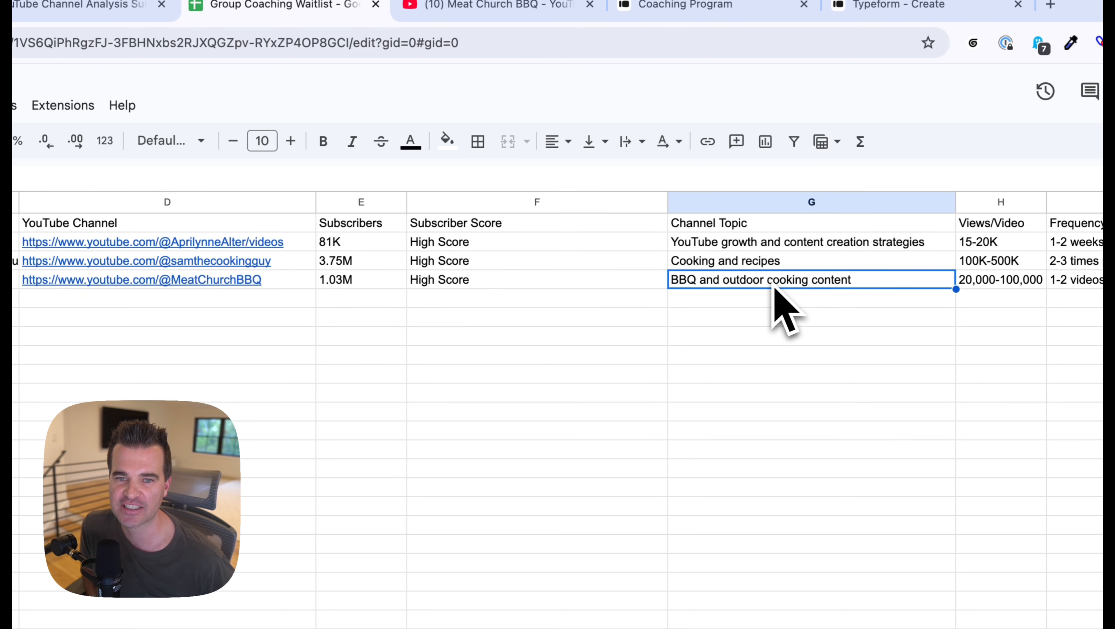
click(1003, 282)
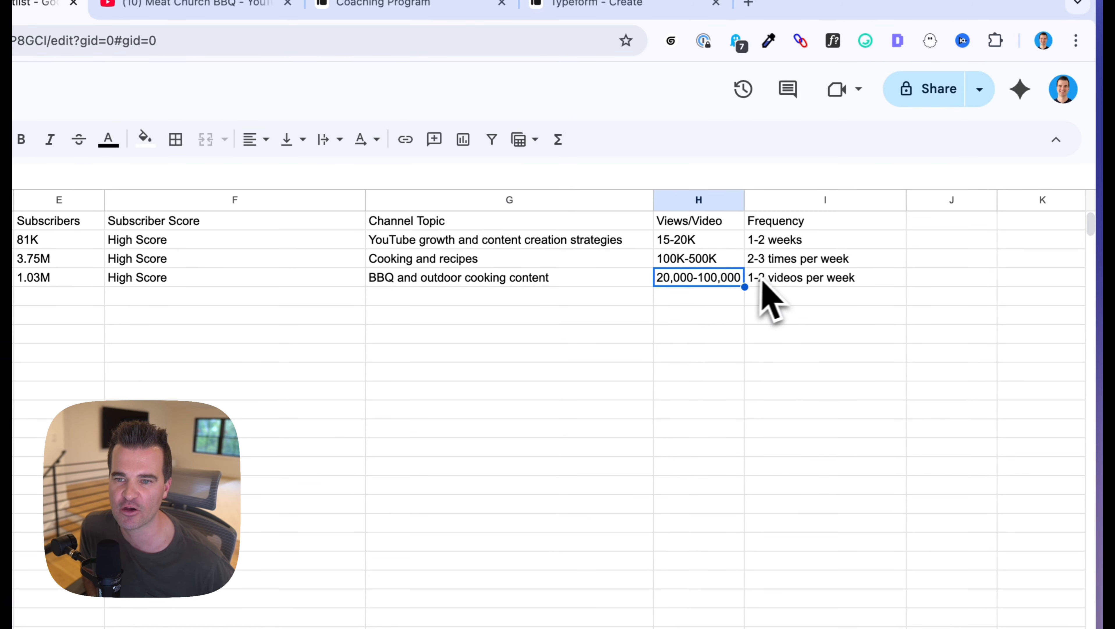
click(772, 280)
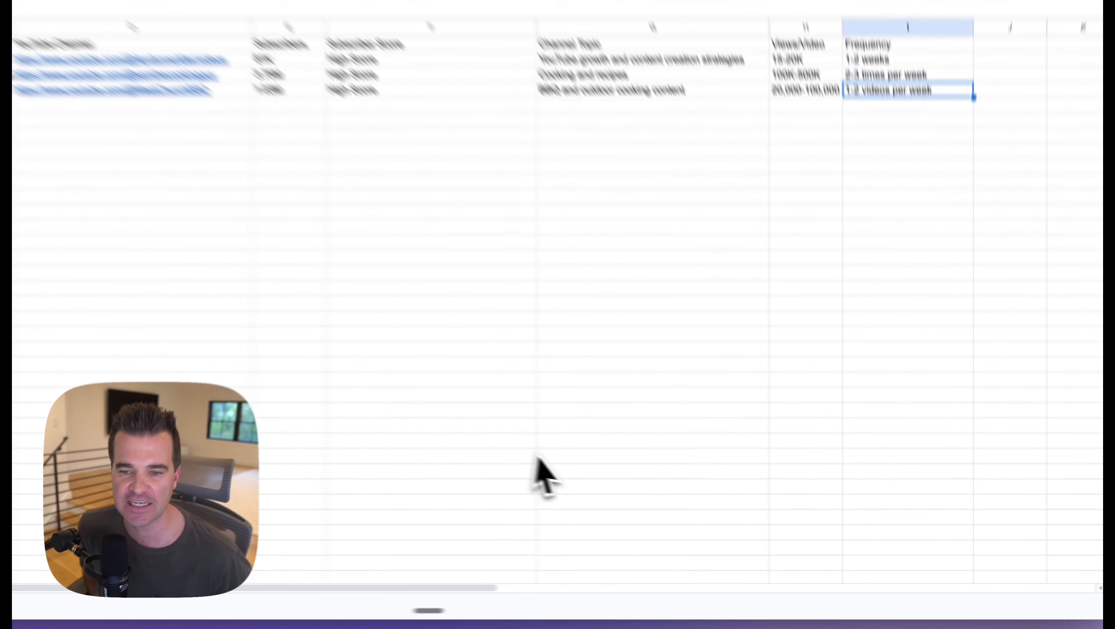
- Switch to Slack and read the agent's new group coaching application message in the lindy-demo channel
mouse_move(275, 612)
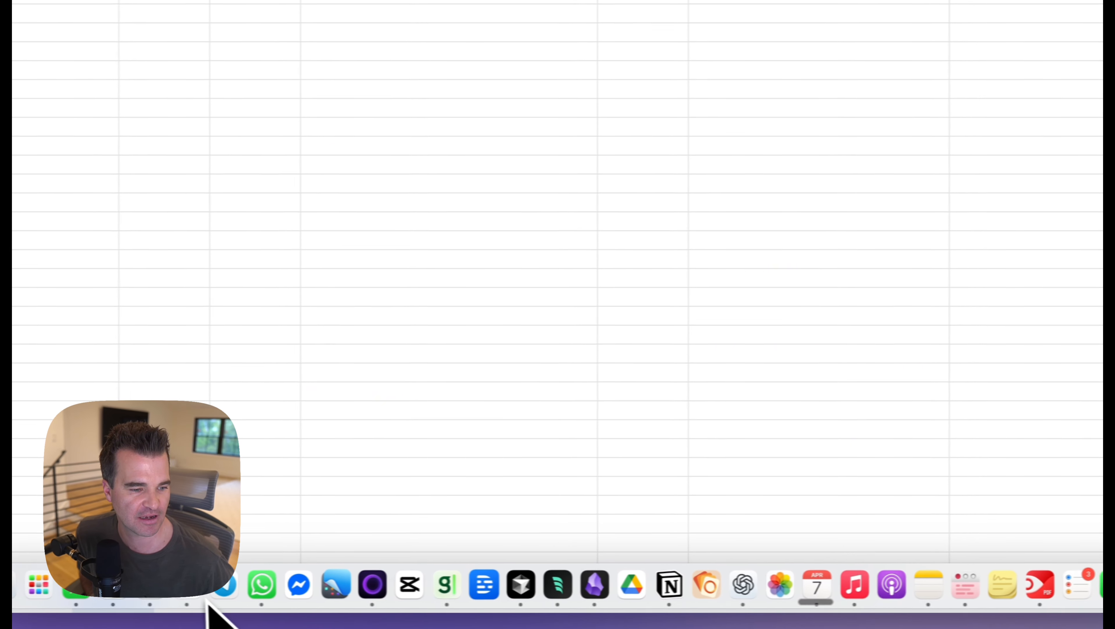
click(215, 597)
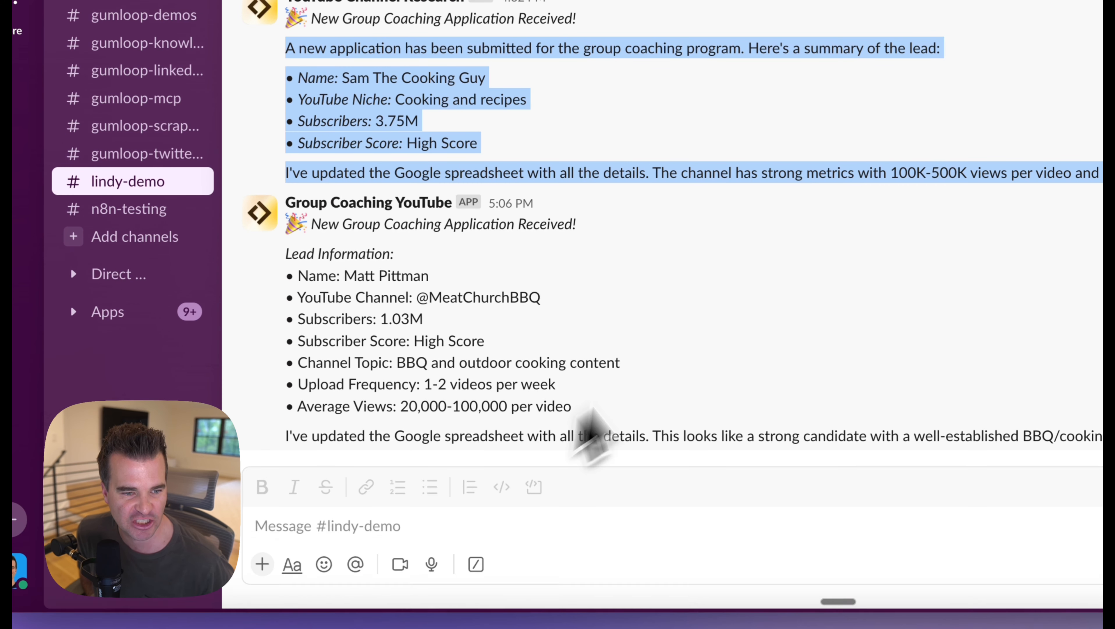
click(710, 305)
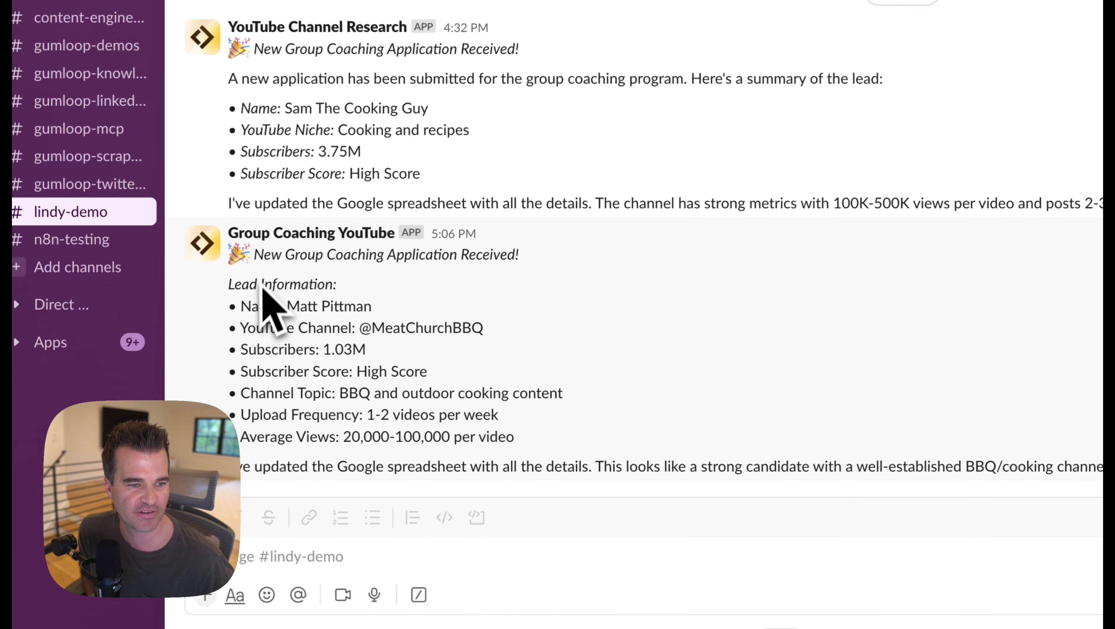
drag(262, 257, 535, 261)
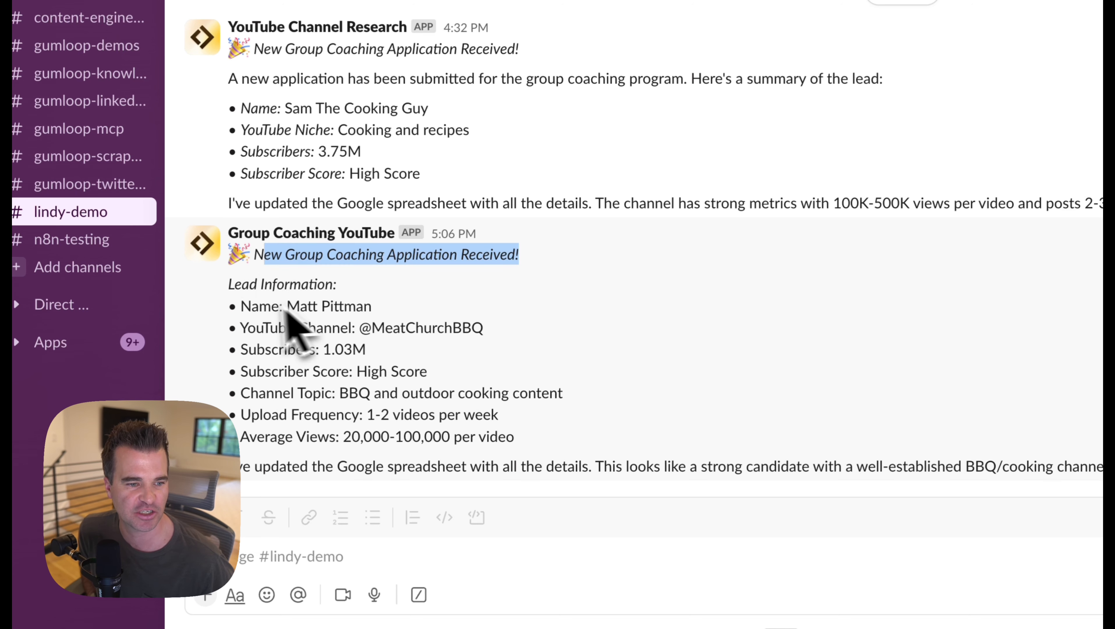
drag(223, 280, 543, 433)
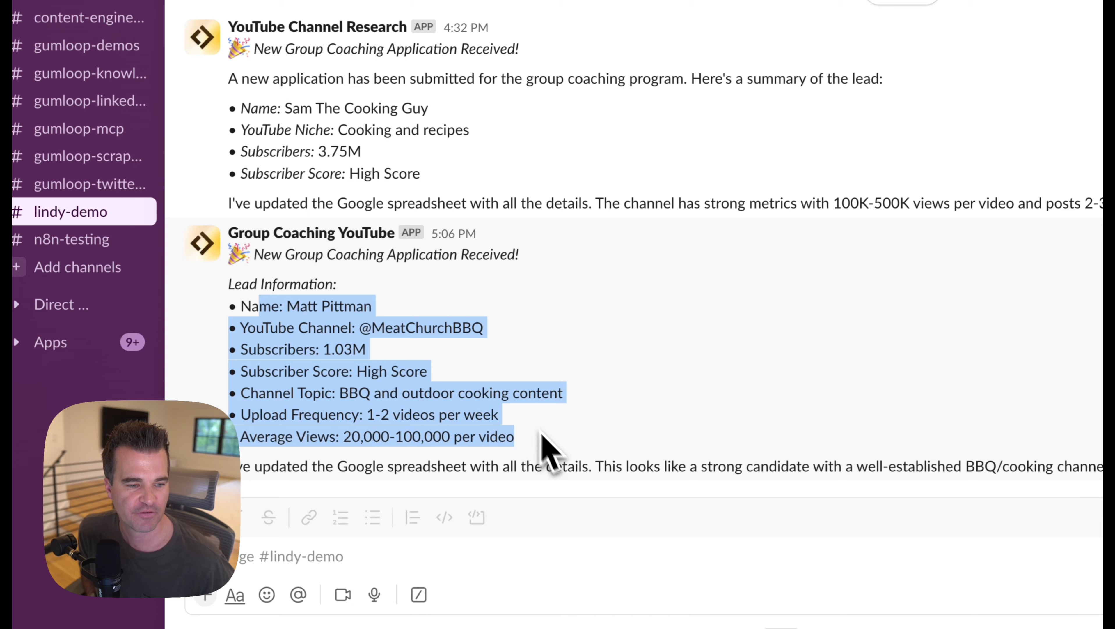
drag(608, 466, 1107, 469)
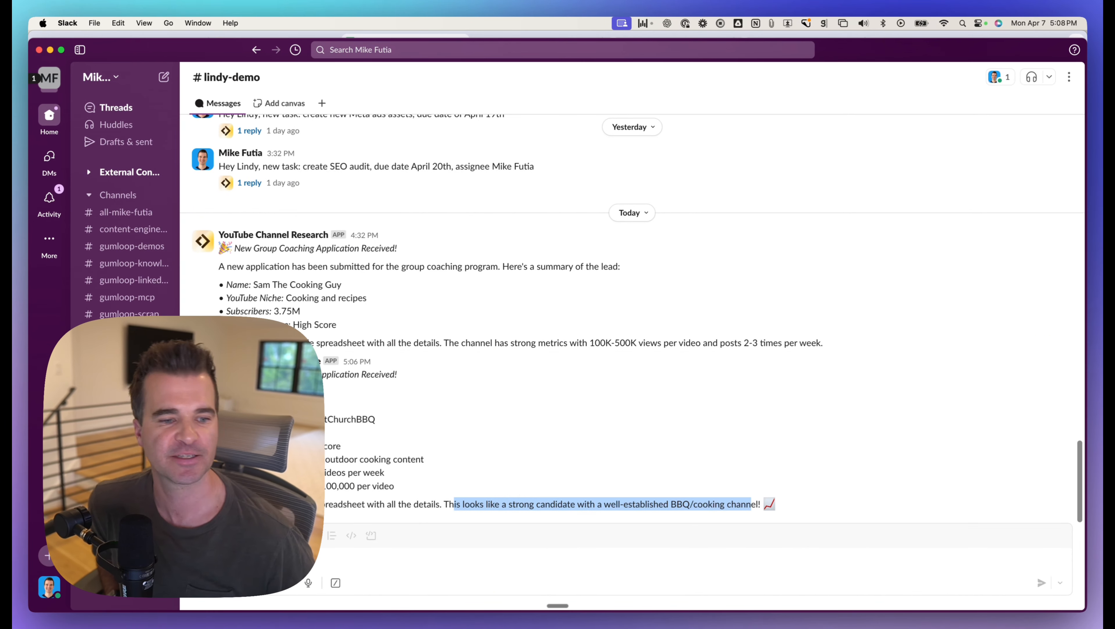
mouse_move(116, 613)
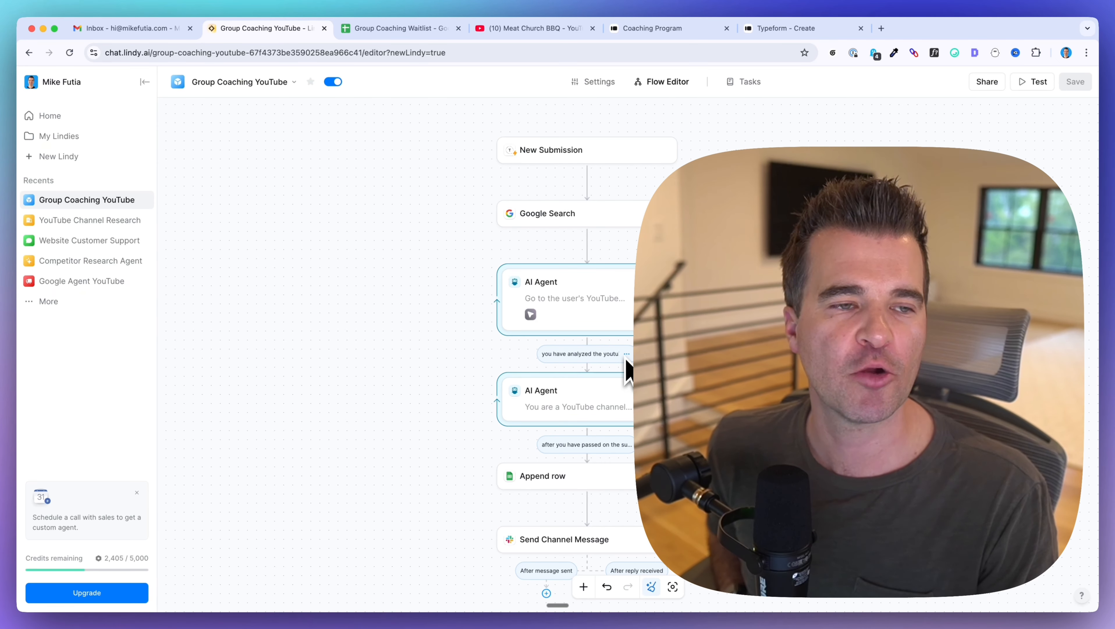